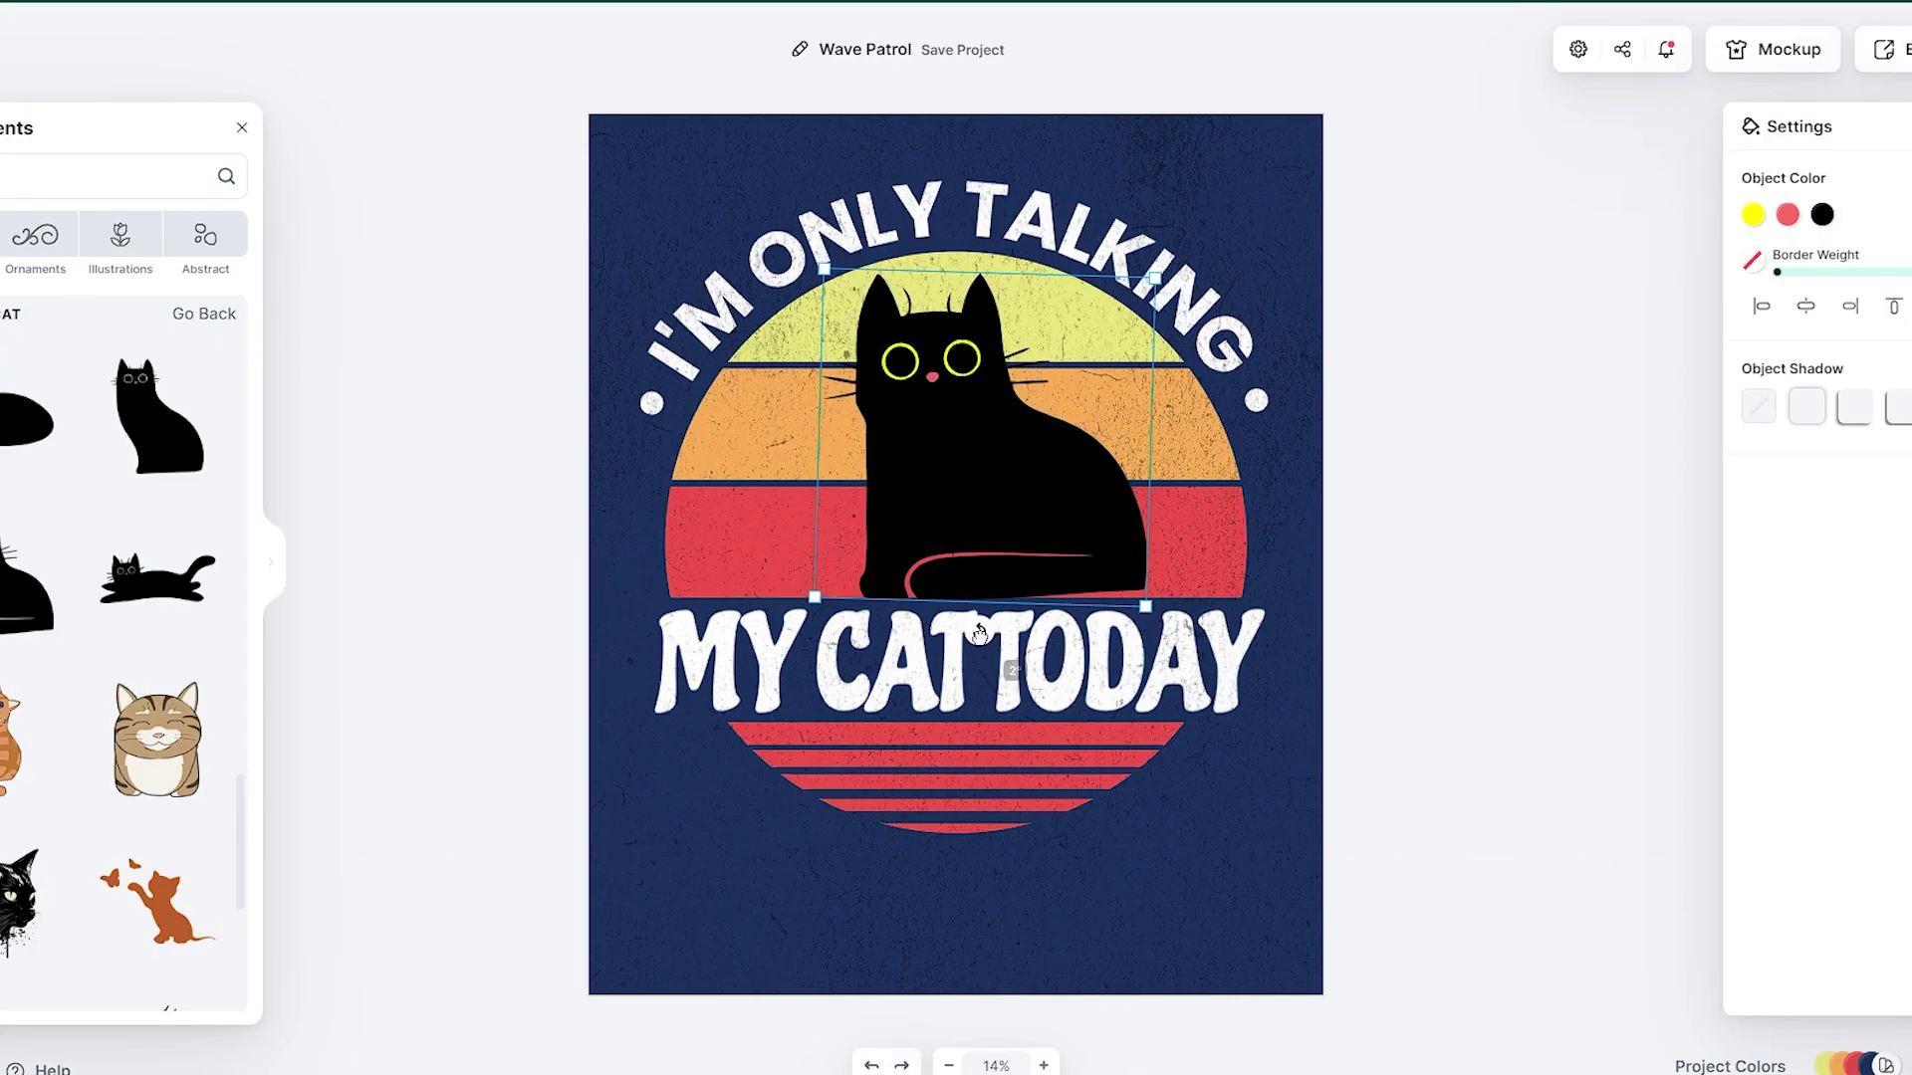
Step: Rotate the black cat illustration slightly, and move the hand-drawn heart between the words "love" and "insipire"
{"action": "left_click_drag", "start_coordinate": [964, 634], "coordinate": [971, 633]}
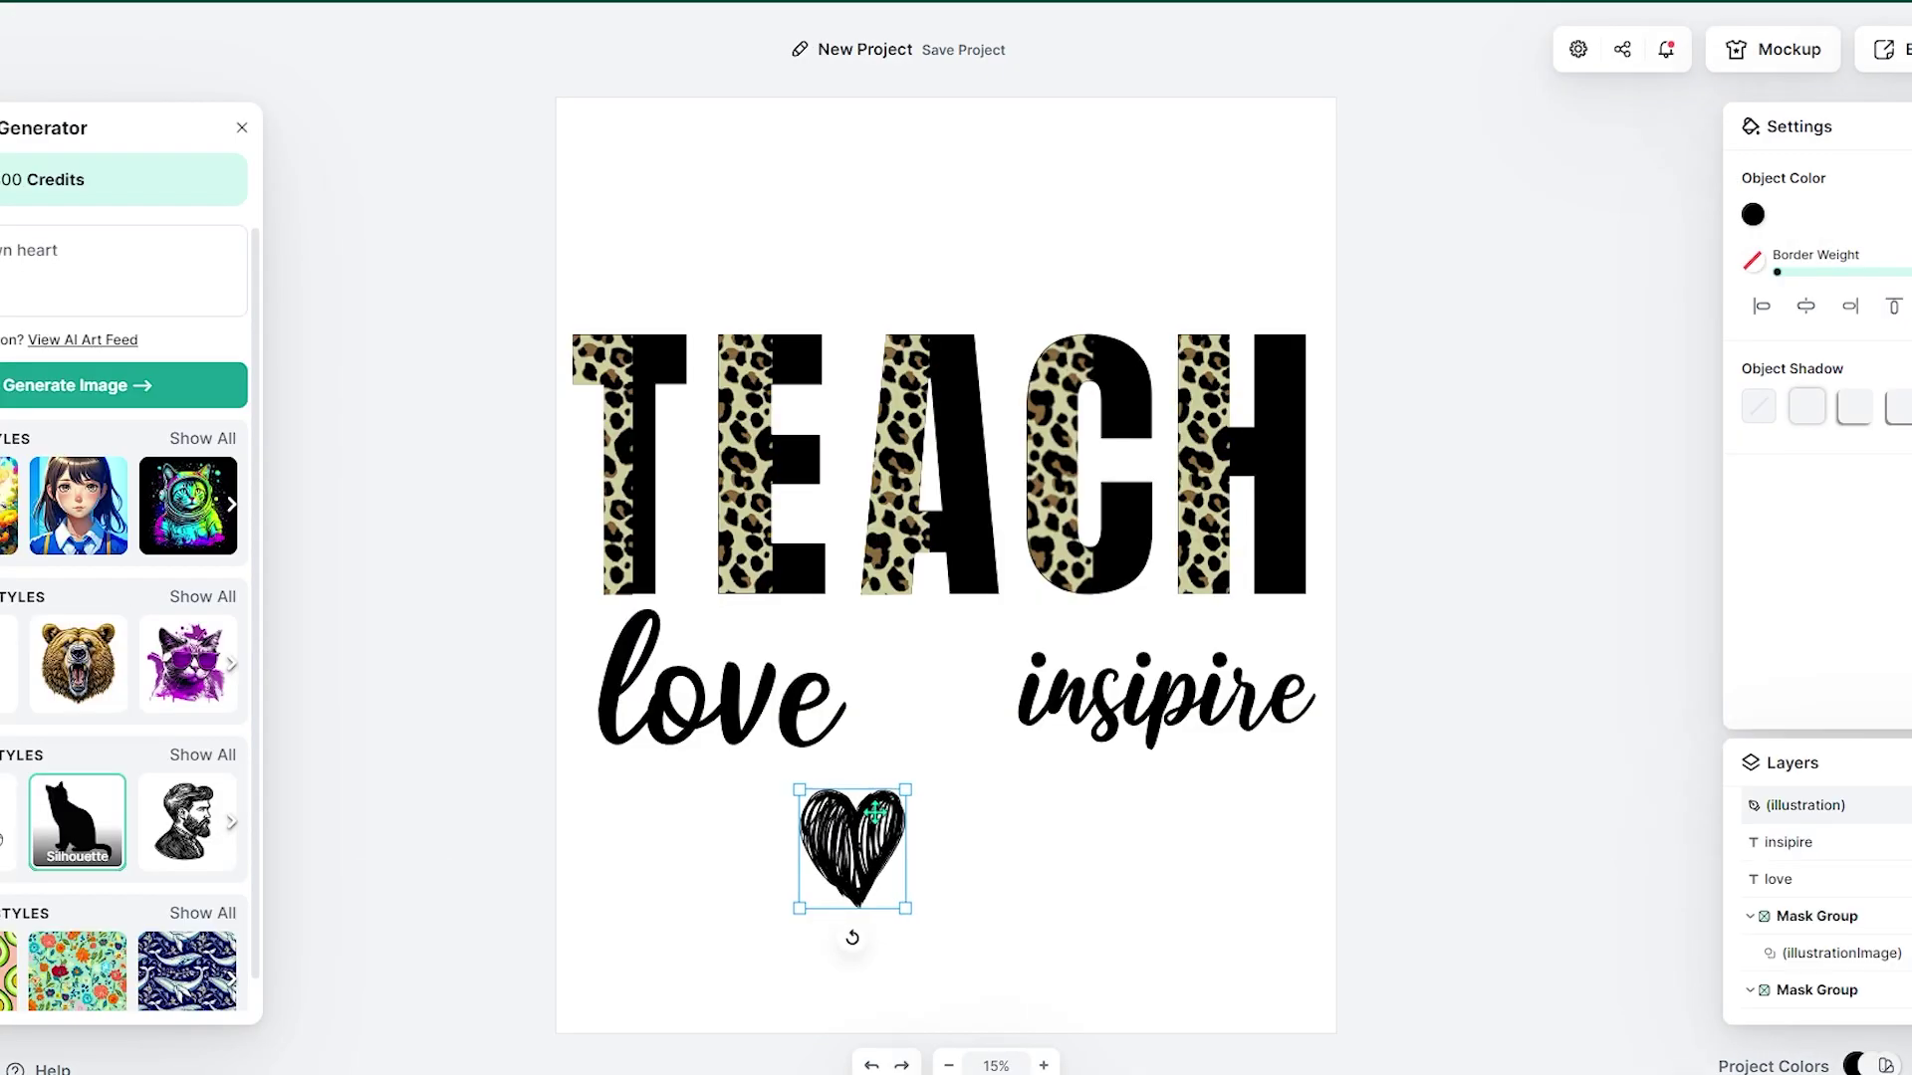
{"action": "left_click_drag", "start_coordinate": [853, 853], "coordinate": [900, 696]}
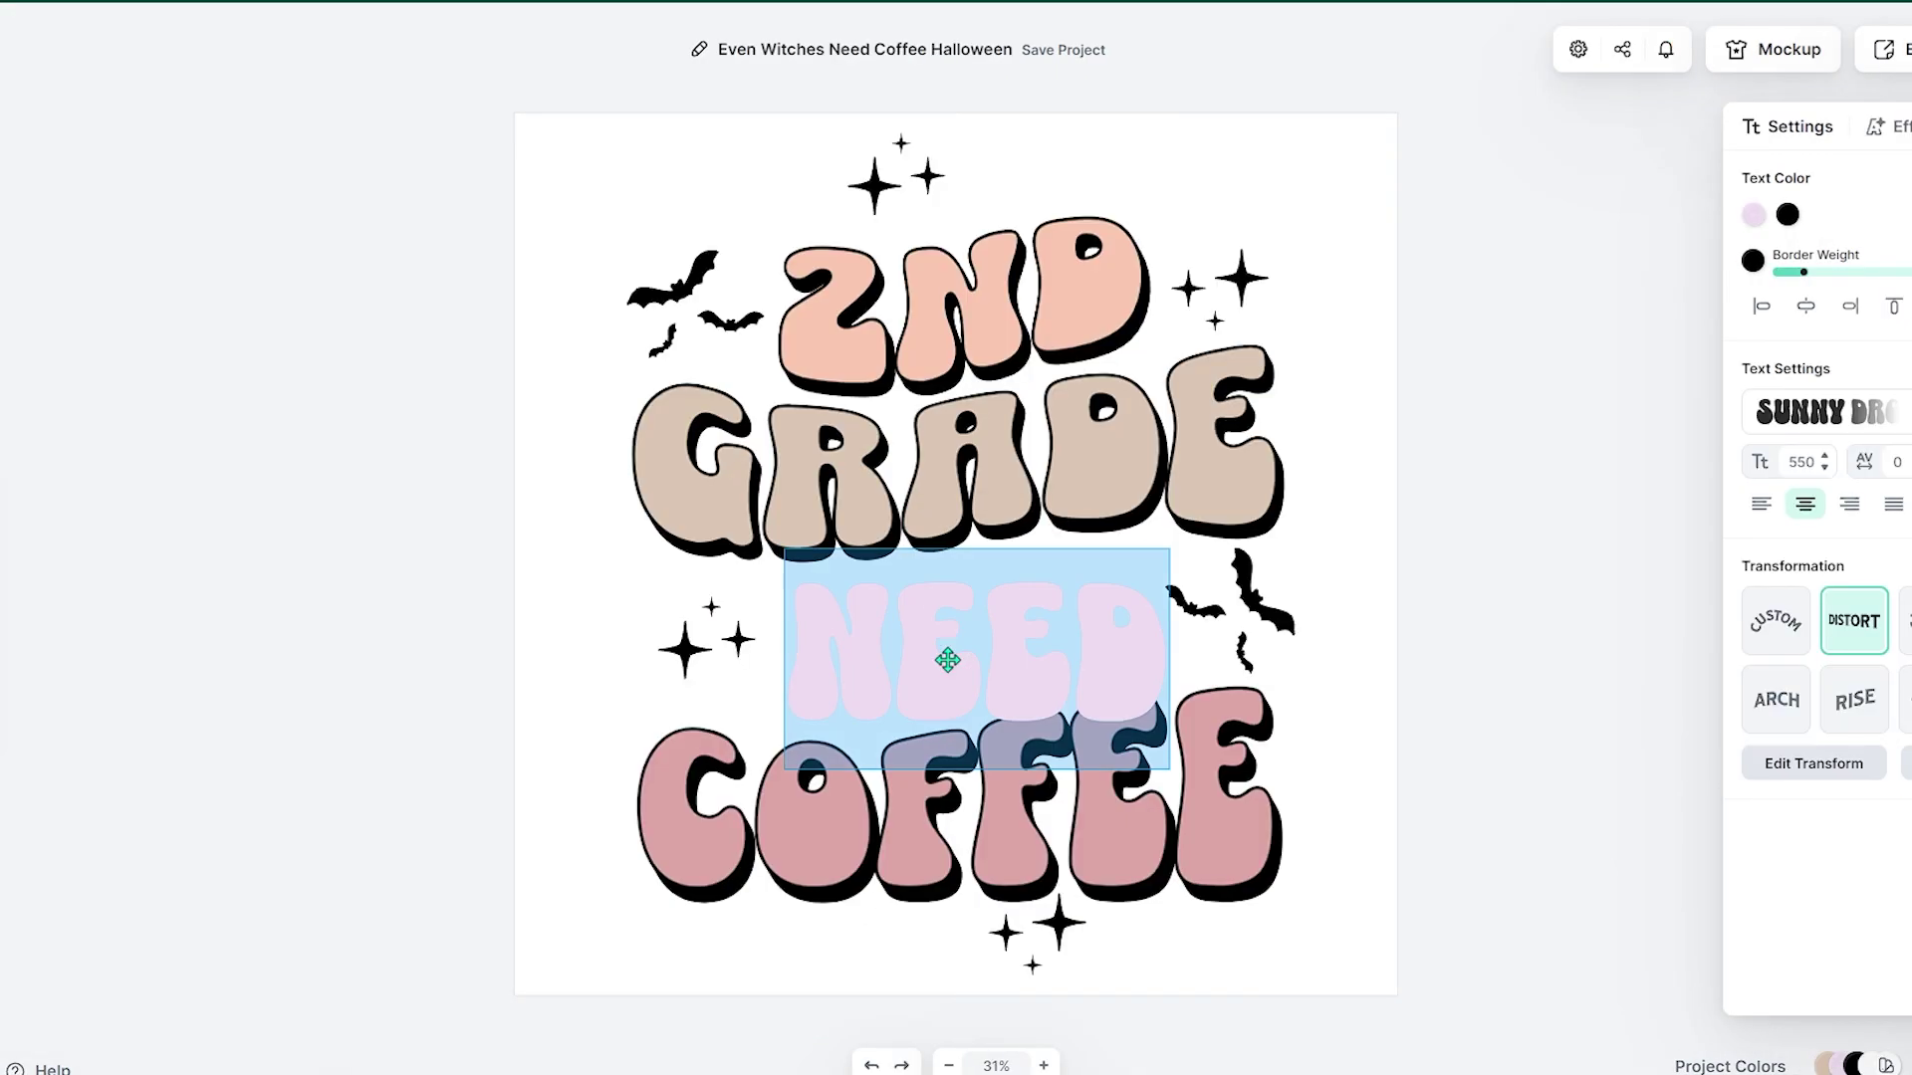
Step: Replace the text NEED with BOO and start replacing COFFEE with "CR"
{"action": "type", "text": "BOO"}
{"action": "double_click", "coordinate": [1094, 830]}
{"action": "type", "text": "CR"}
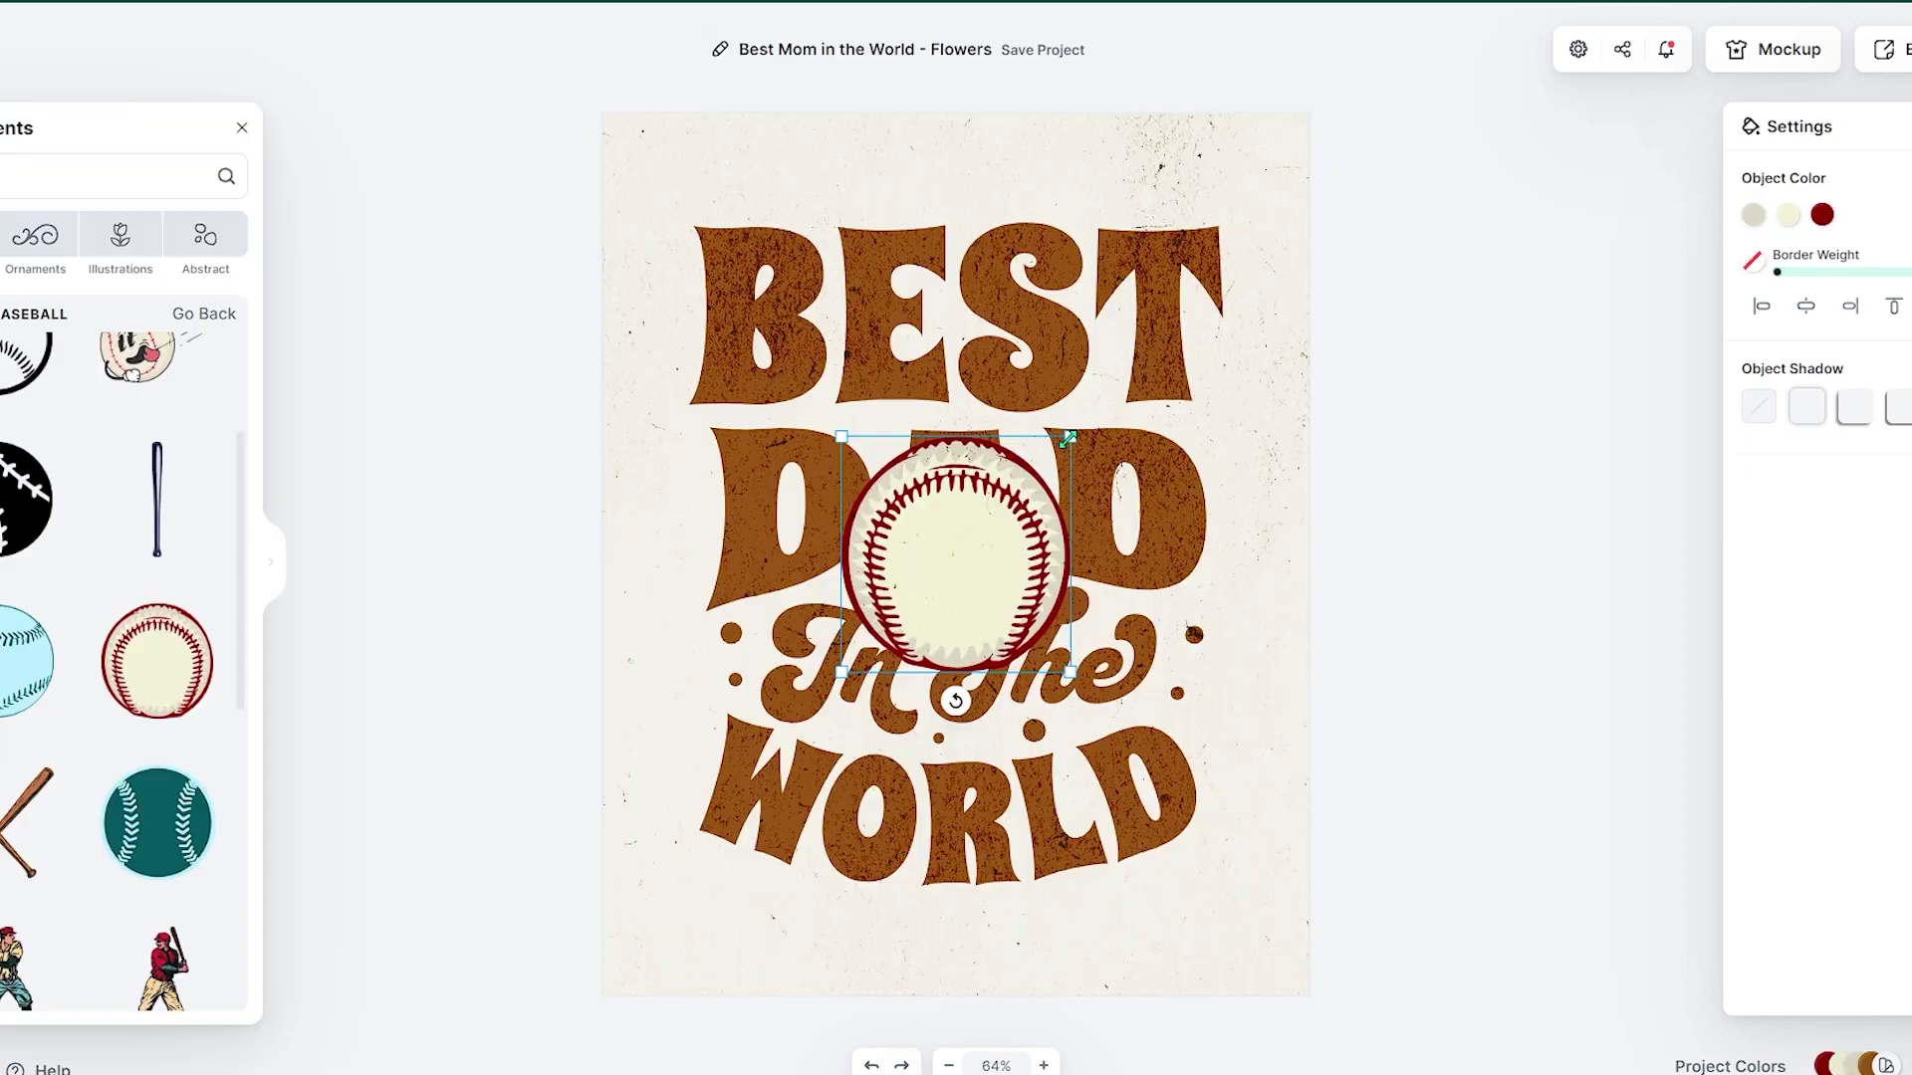
Step: Shrink the baseball illustration over the middle letter of the word DAD
{"action": "left_click_drag", "start_coordinate": [1076, 478], "coordinate": [1001, 558]}
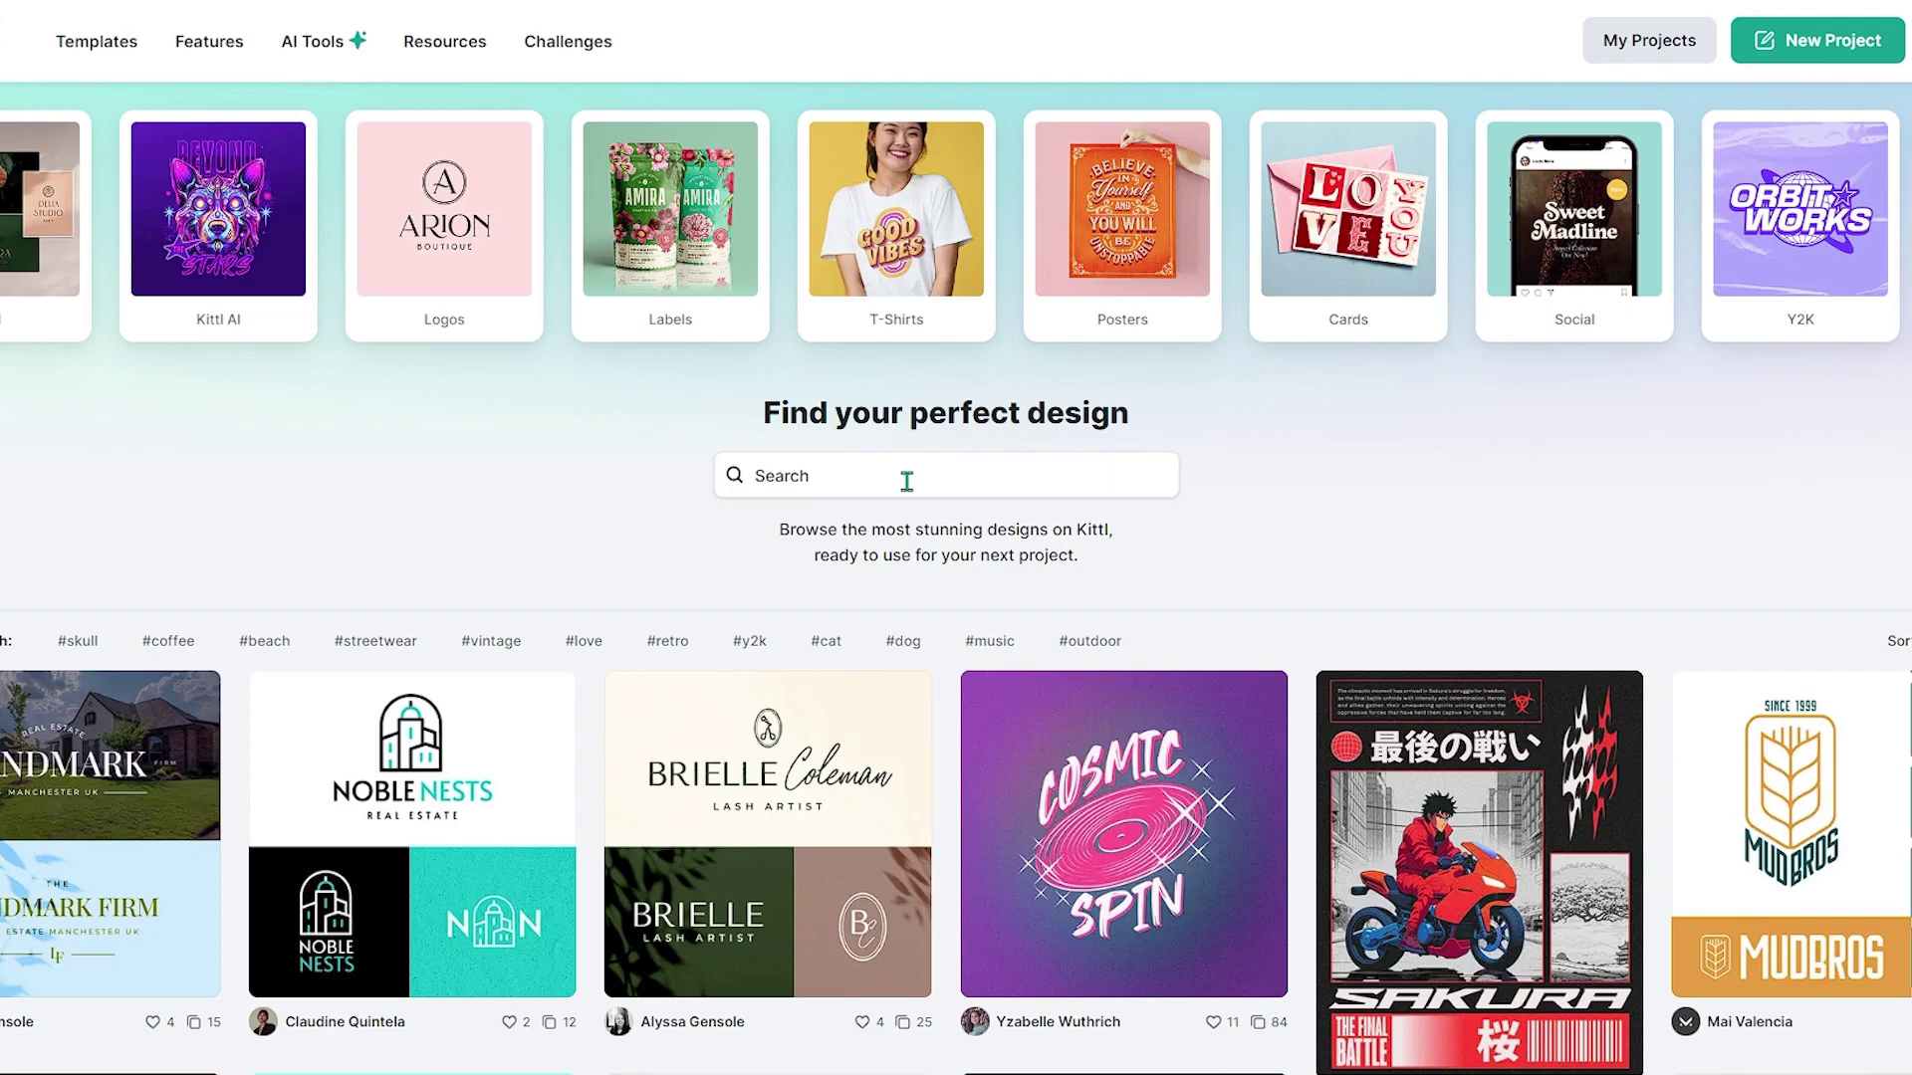
Step: Search the designs for "wavy" and use the "Even Witches Need Coffee Halloween" T-shirt template
{"action": "type", "text": "avy"}
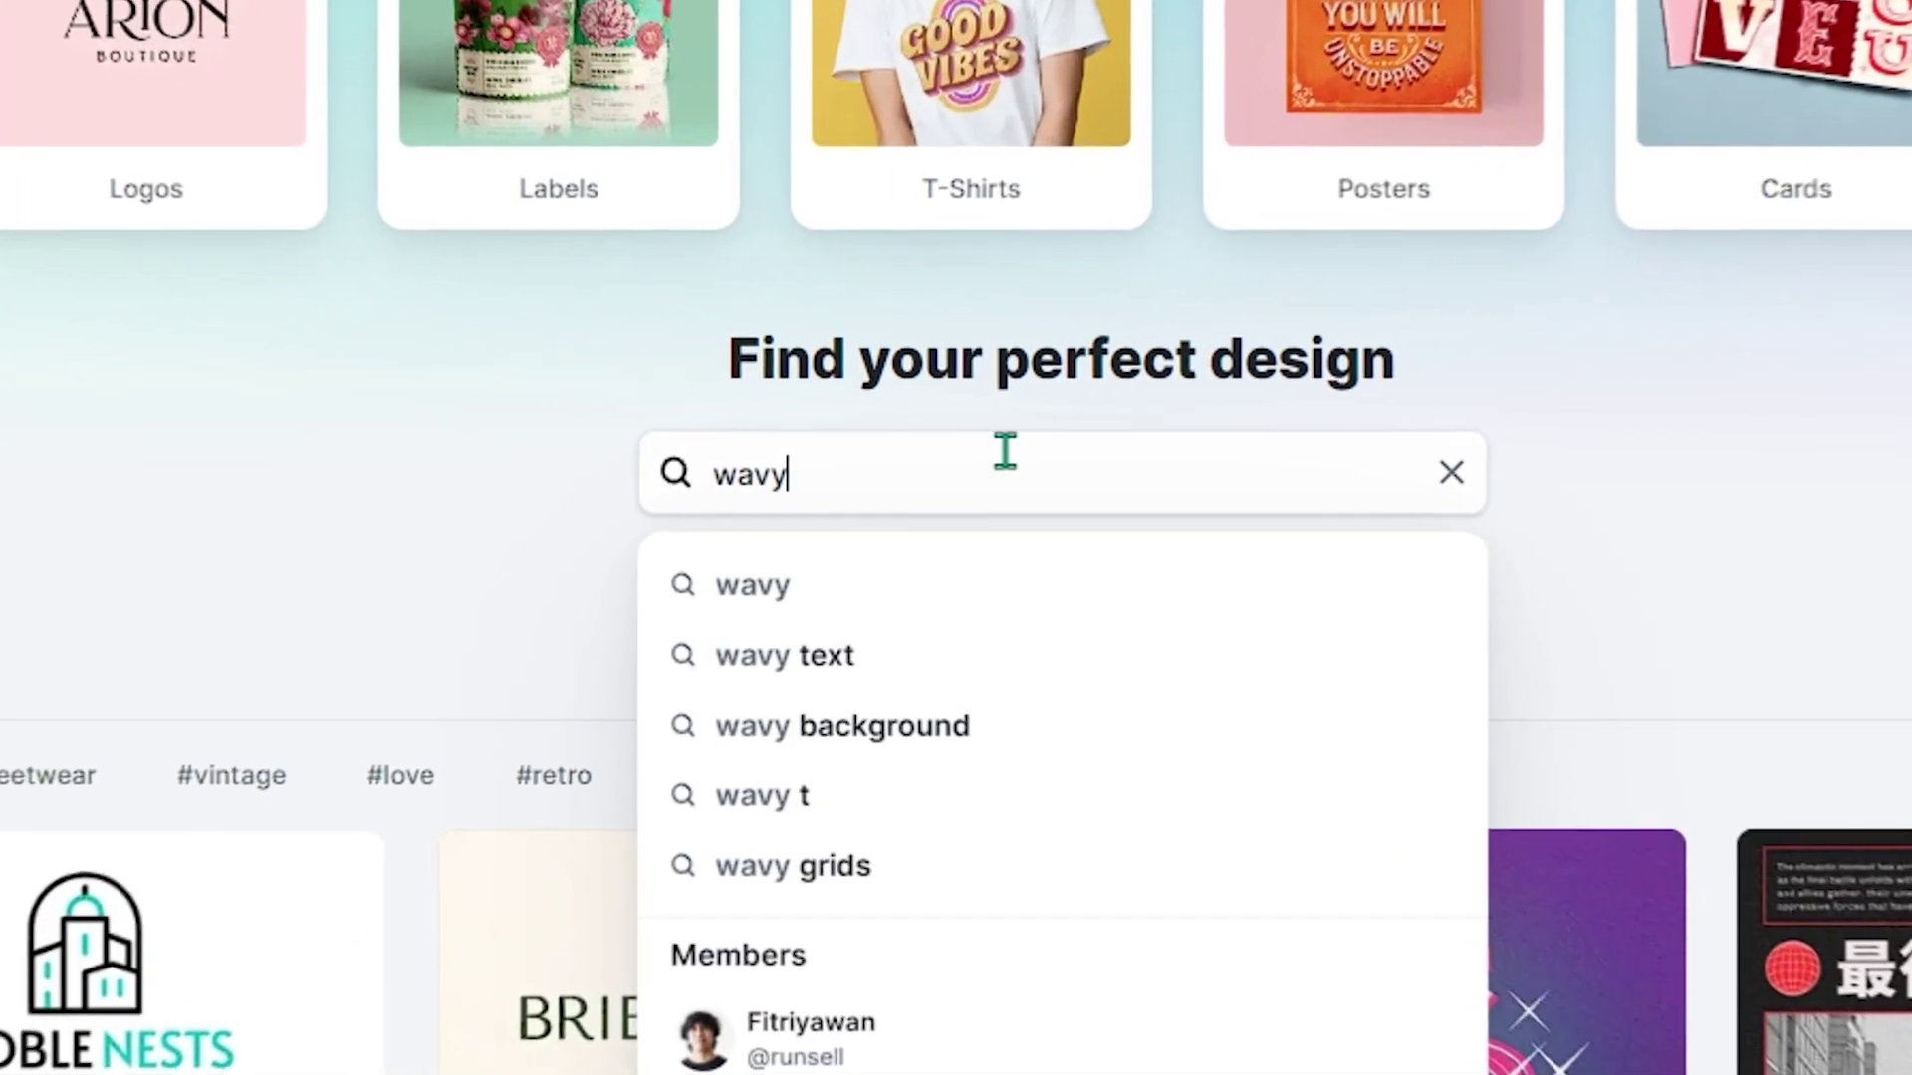
{"action": "key", "text": "Return"}
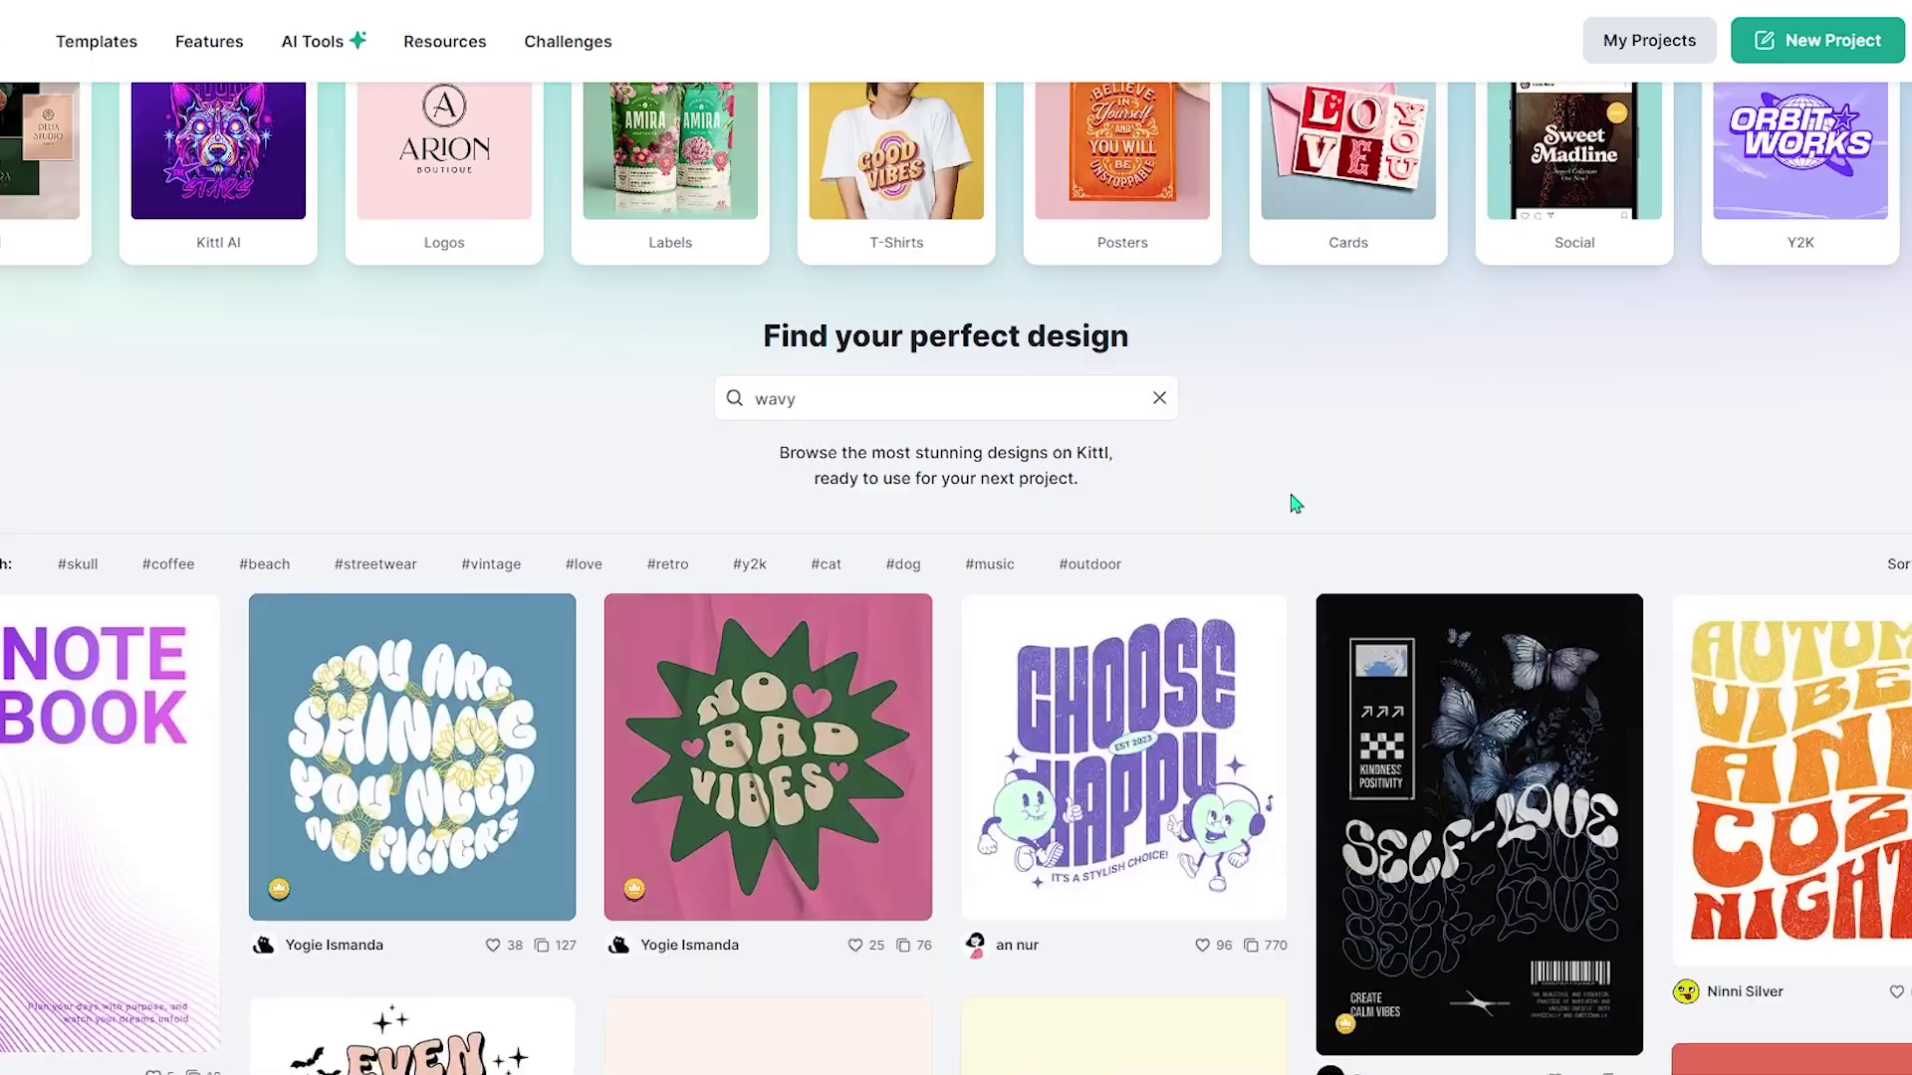
{"action": "scroll", "coordinate": [416, 486], "scroll_direction": "down", "scroll_amount": 2}
{"action": "scroll", "coordinate": [416, 486], "scroll_direction": "down", "scroll_amount": 3}
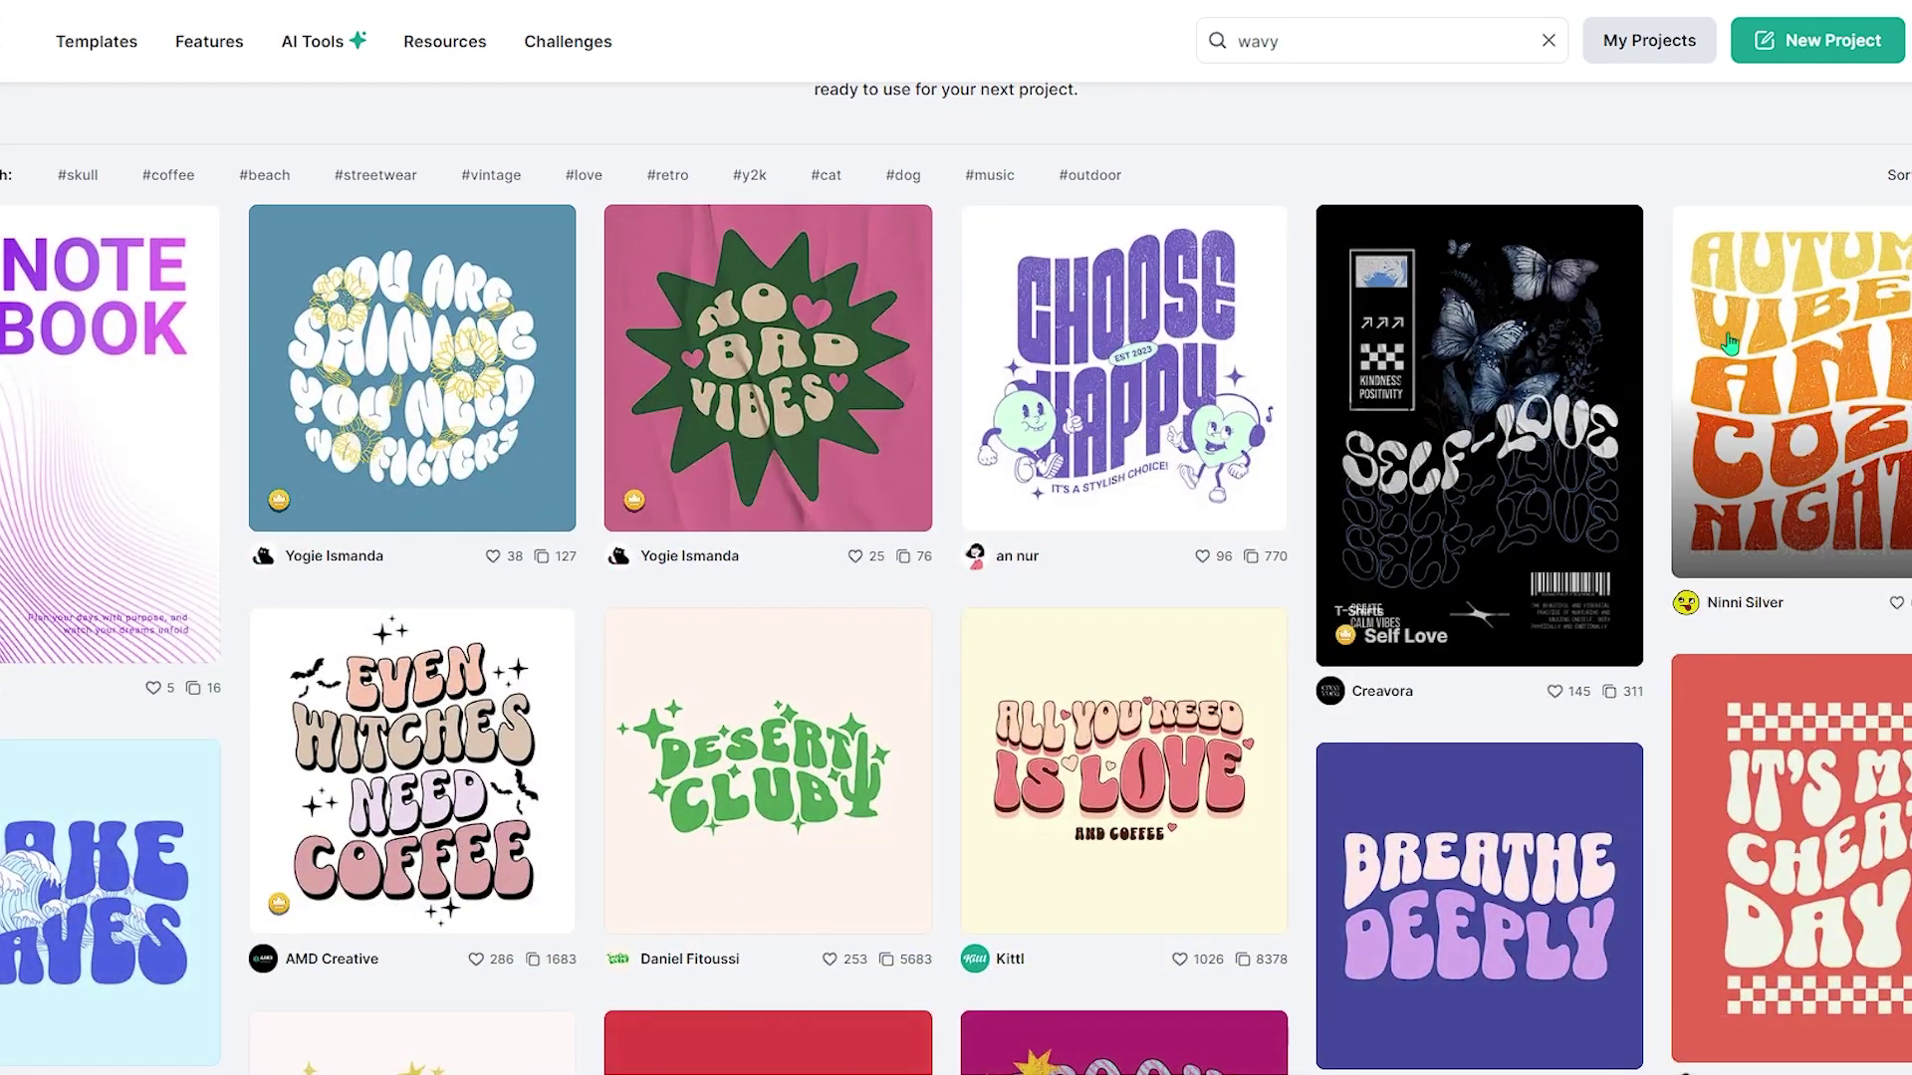
{"action": "scroll", "coordinate": [416, 486], "scroll_direction": "down", "scroll_amount": 2}
{"action": "scroll", "coordinate": [881, 528], "scroll_direction": "down", "scroll_amount": 2}
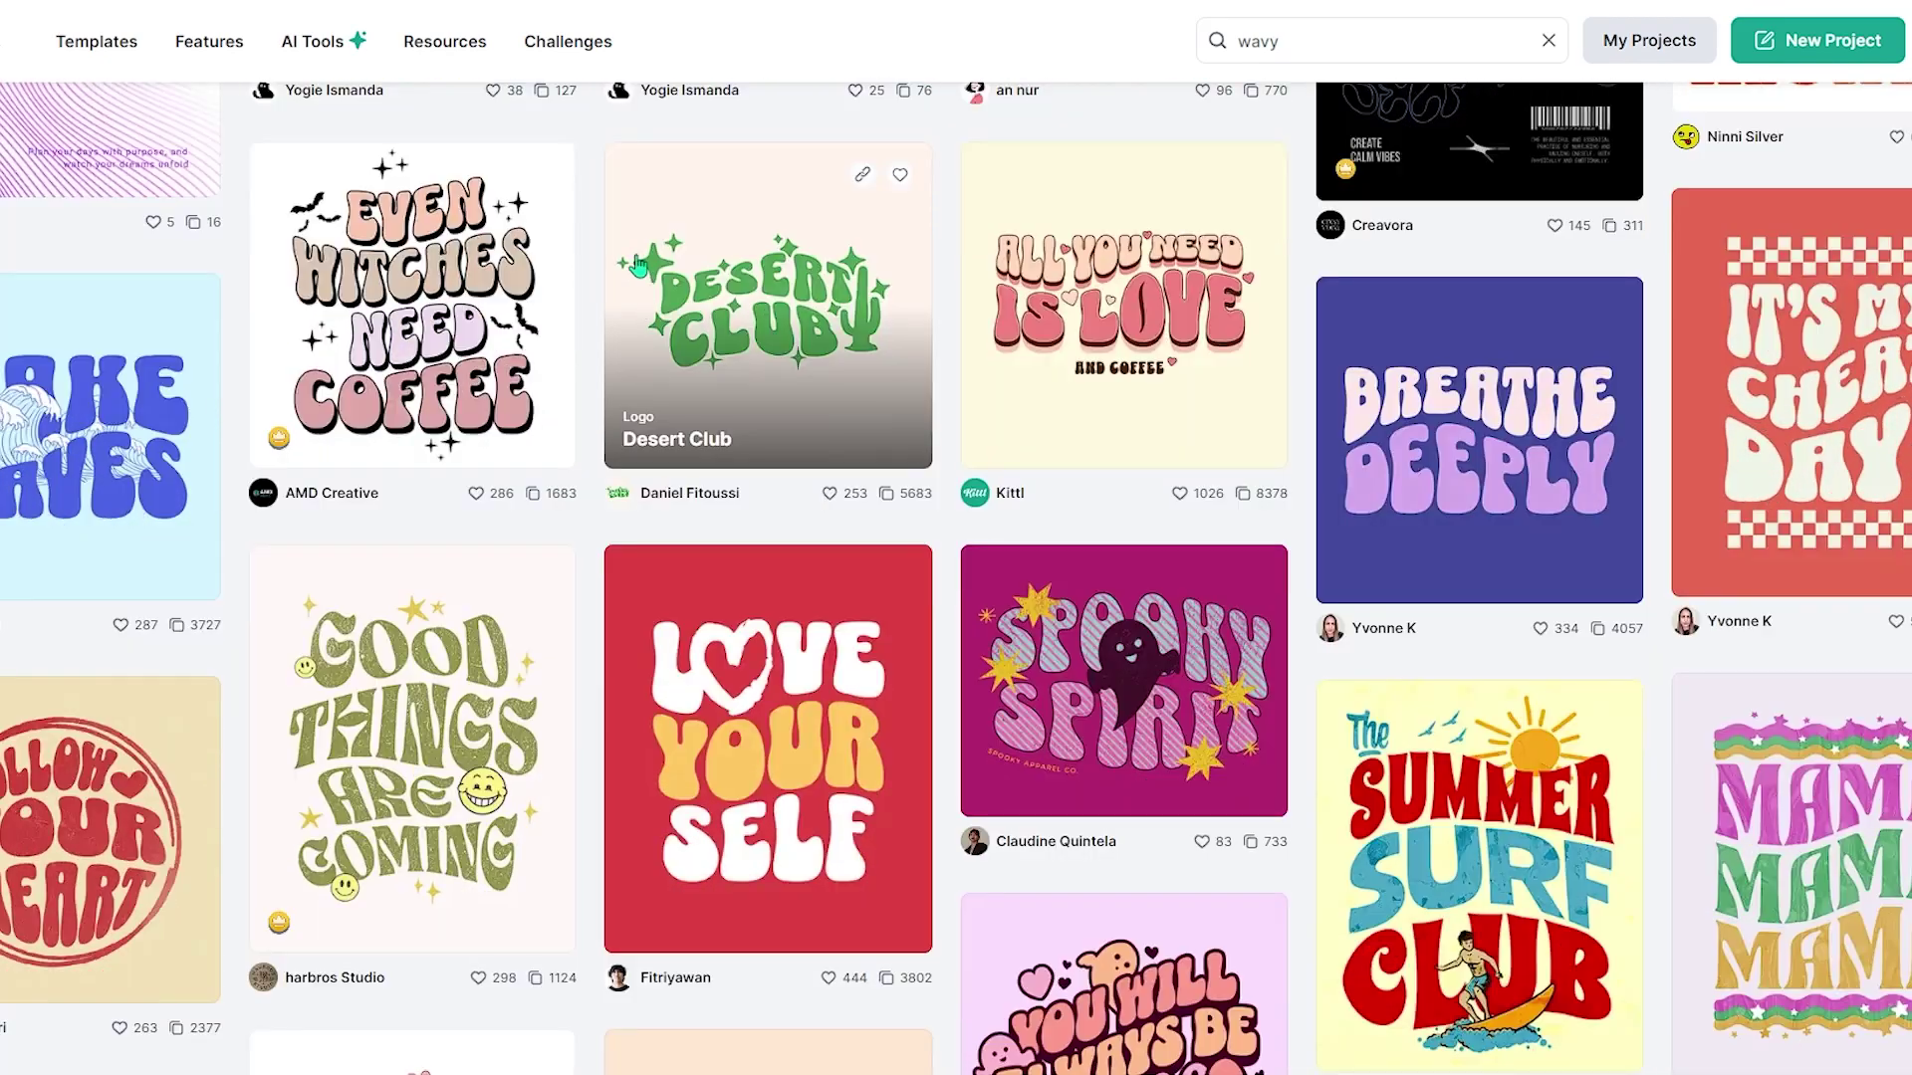
{"action": "left_click", "coordinate": [468, 330]}
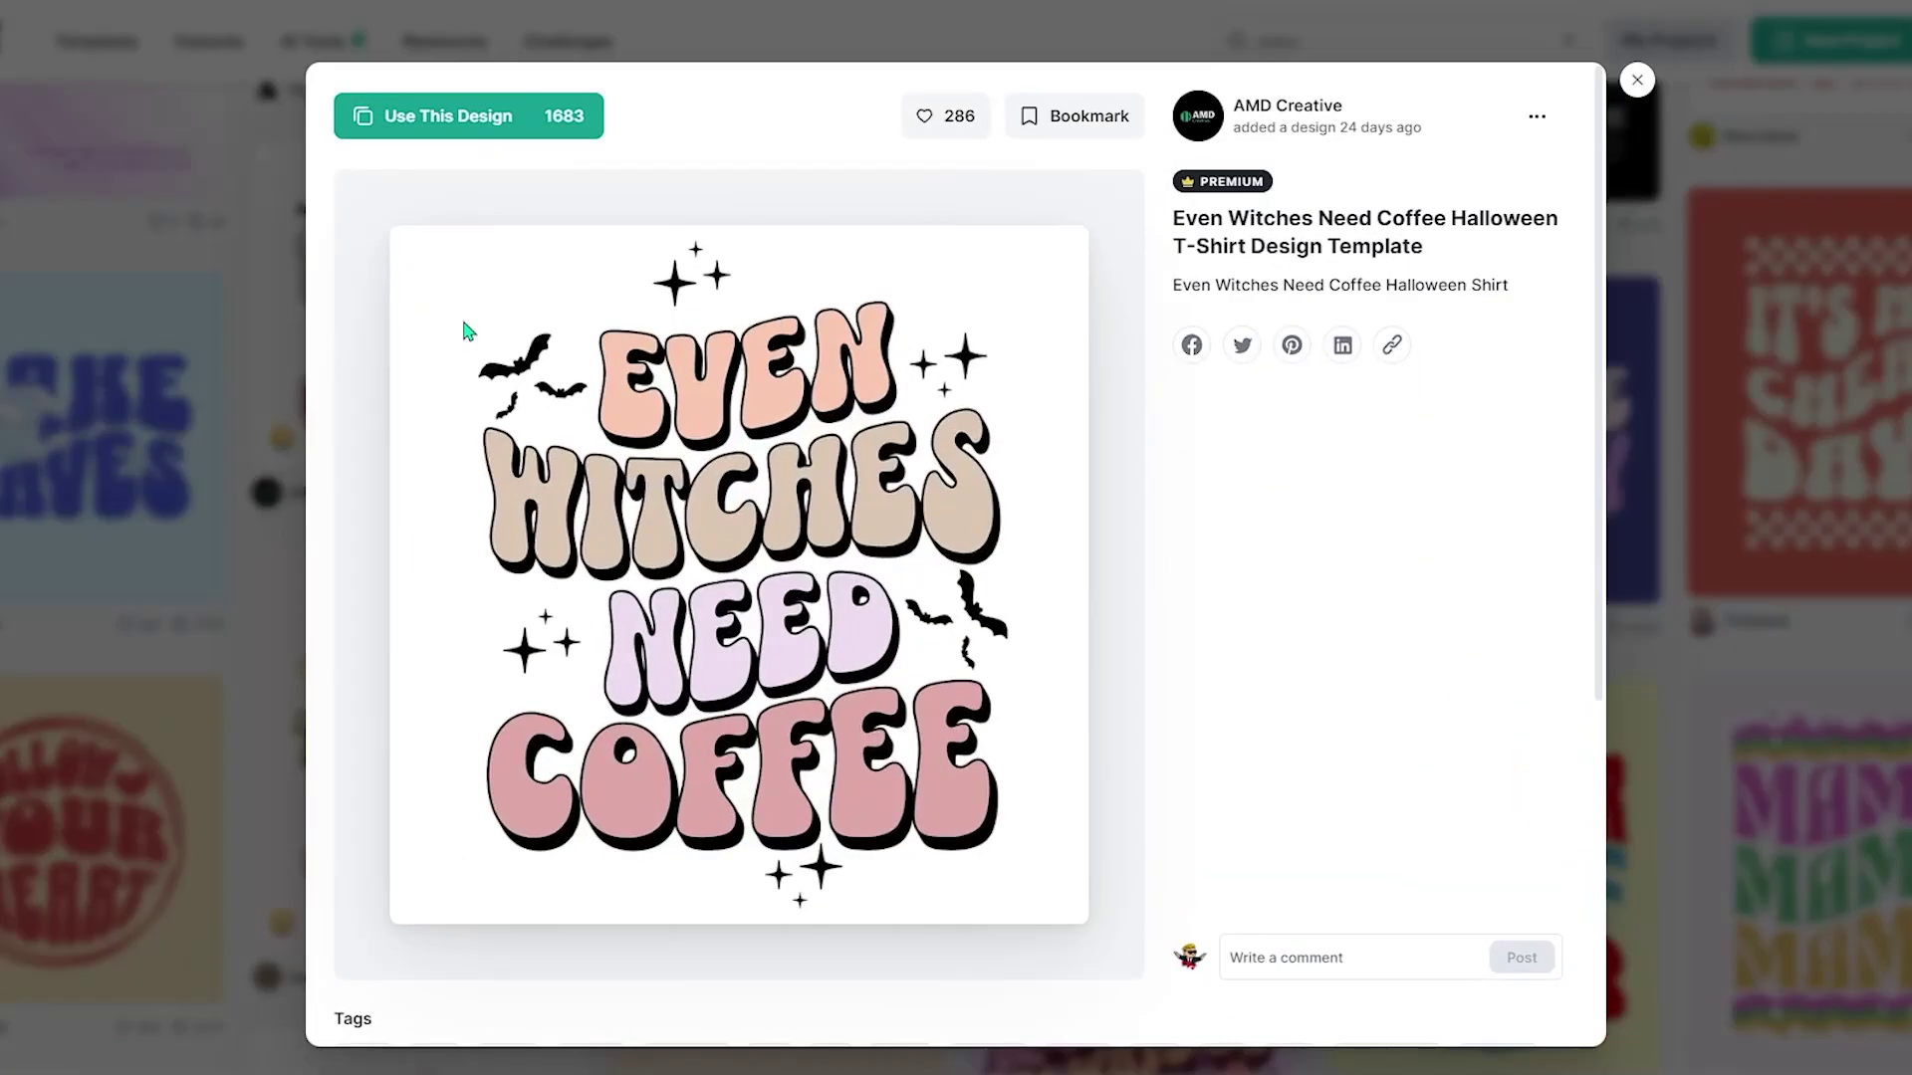
{"action": "left_click", "coordinate": [482, 136]}
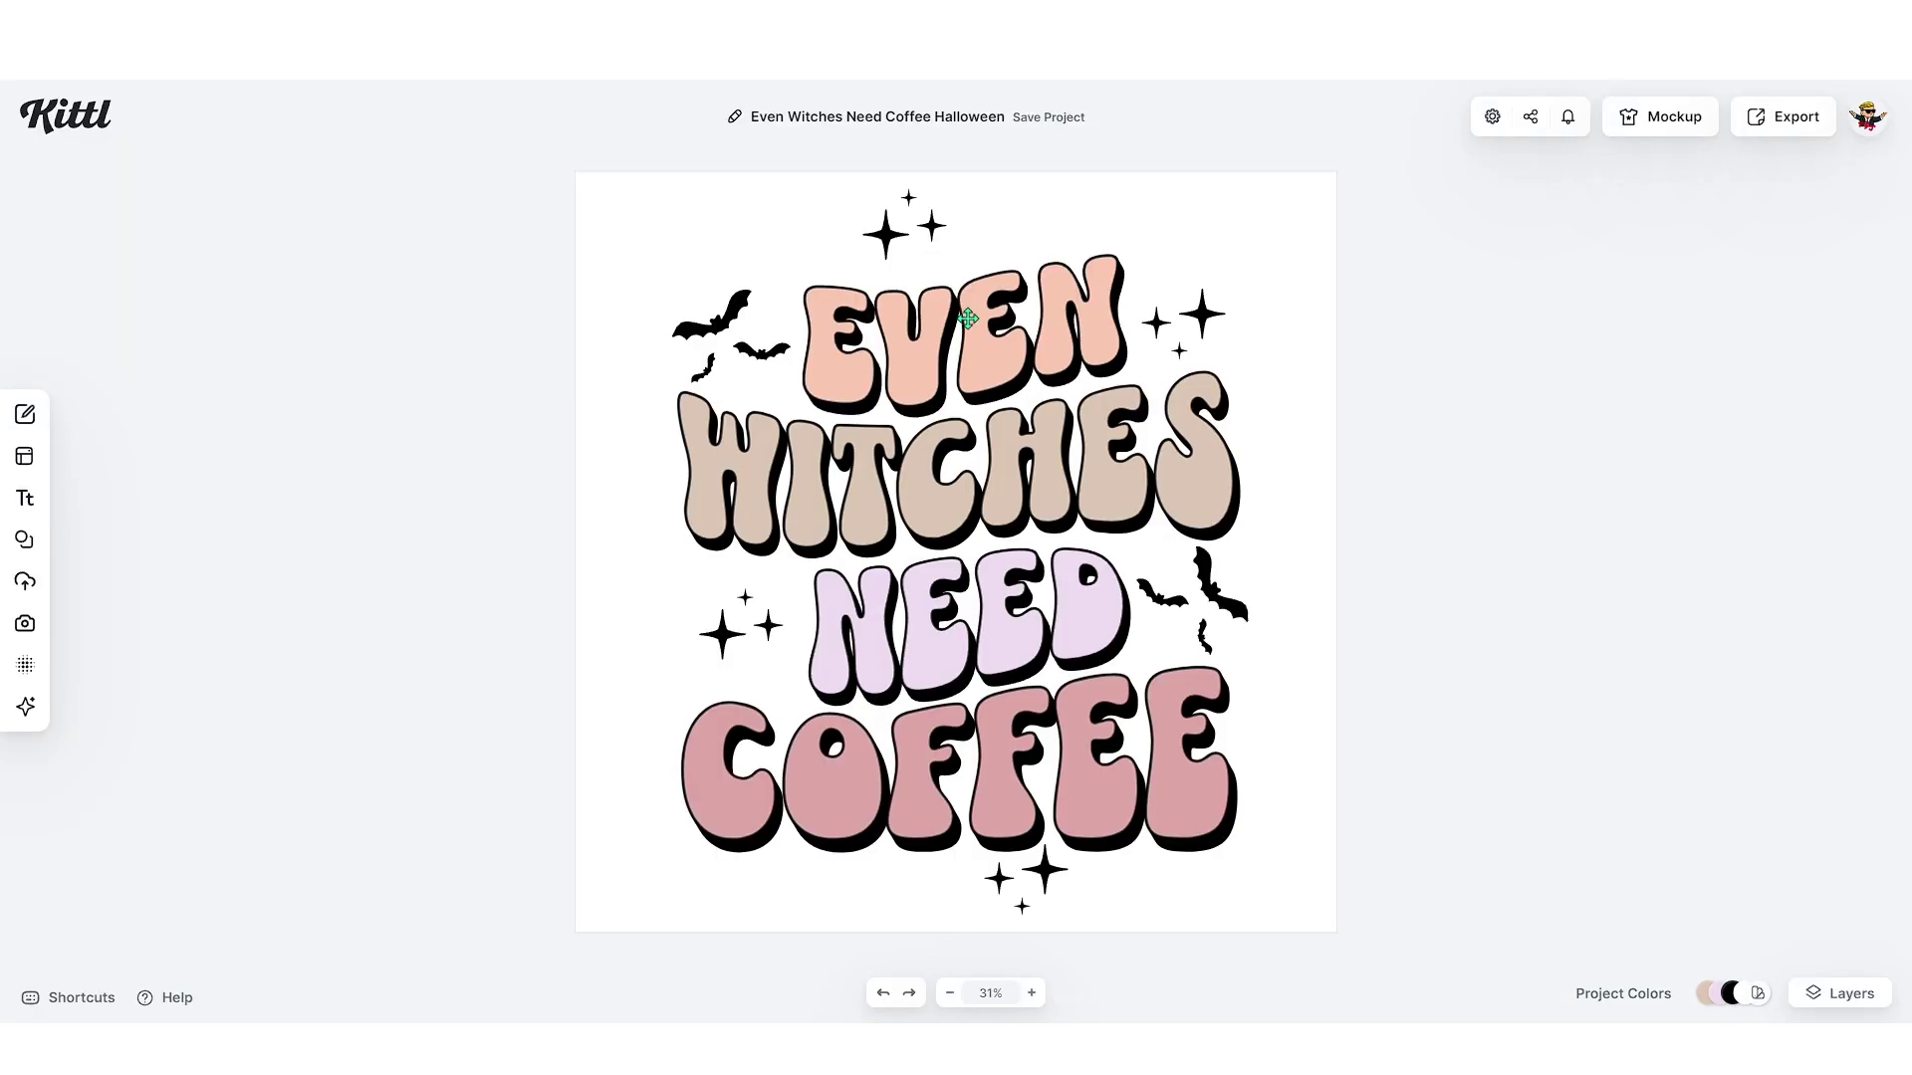
Step: Examine the text lines EVEN, WITCHES, NEED and COFFEE one by one as separate objects
{"action": "left_click", "coordinate": [1018, 338]}
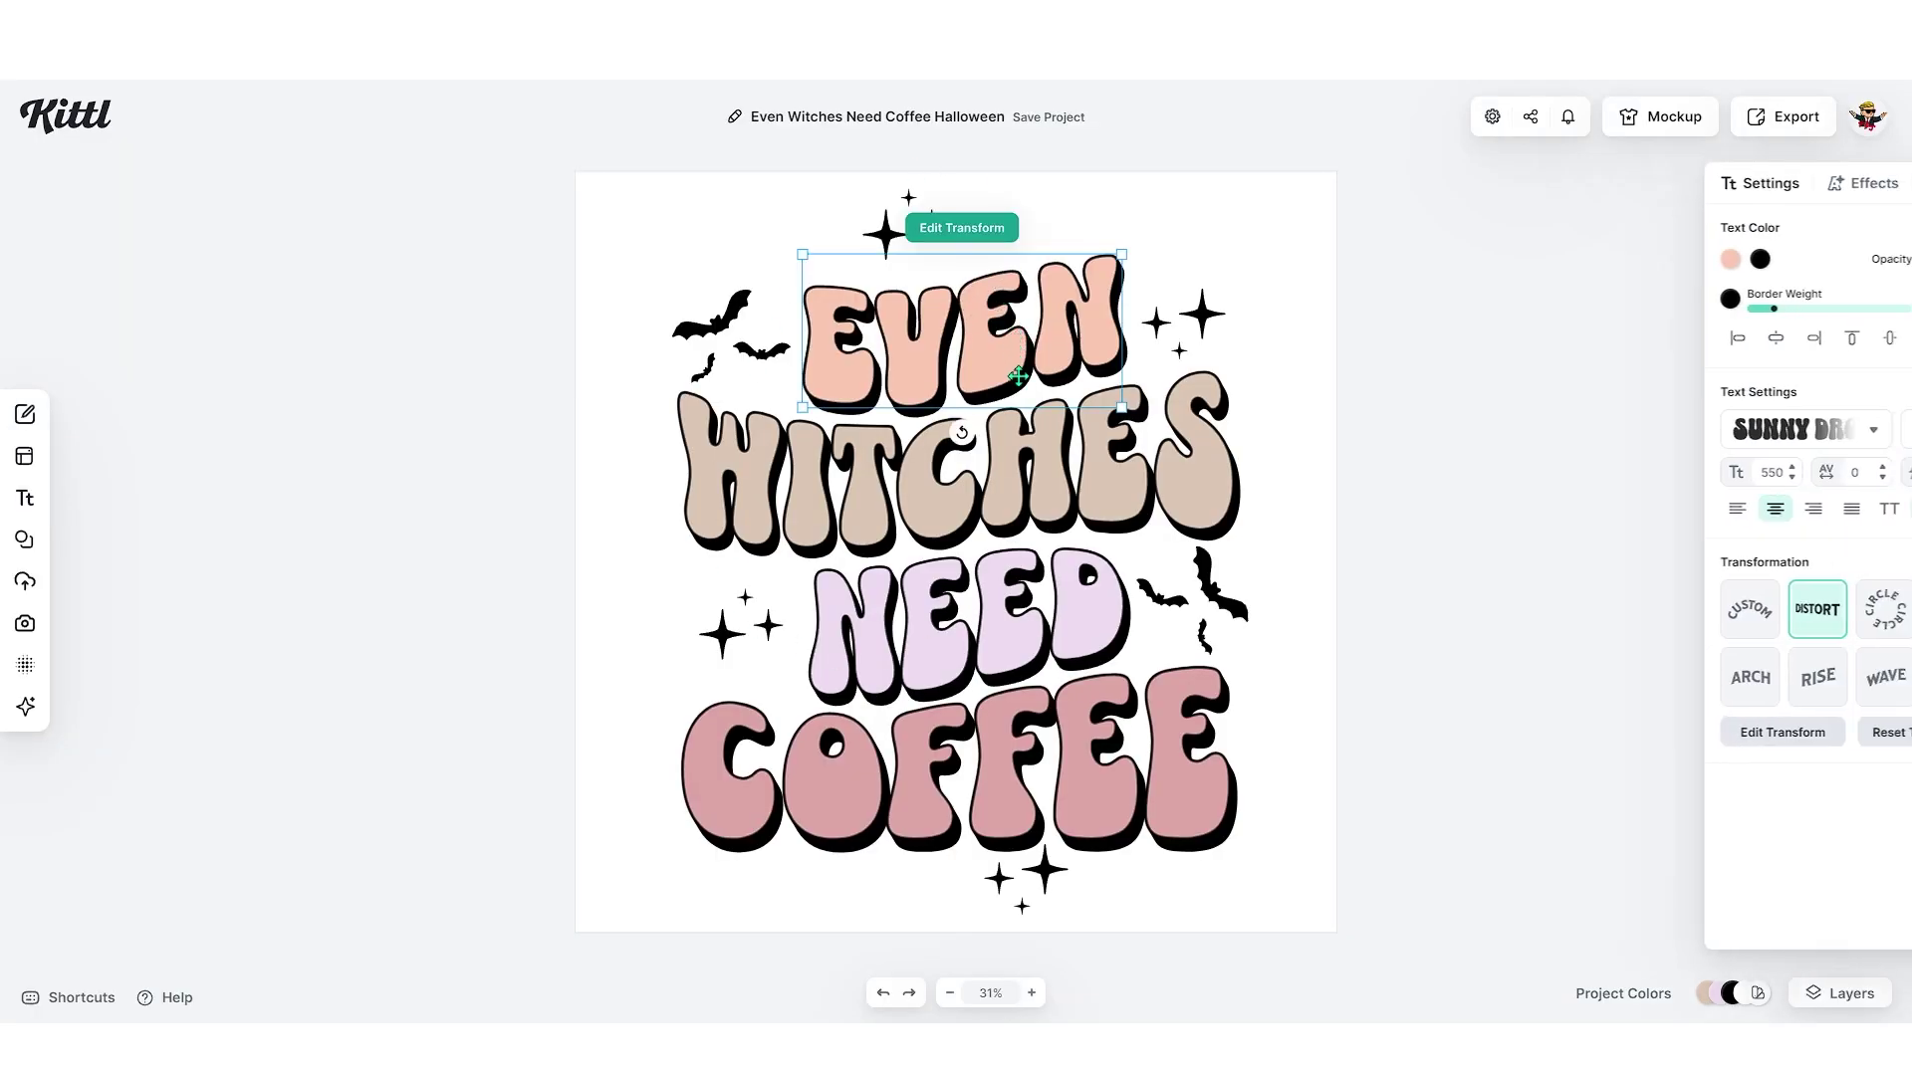
{"action": "left_click", "coordinate": [1051, 463]}
{"action": "left_click", "coordinate": [1022, 601]}
{"action": "left_click", "coordinate": [1063, 712]}
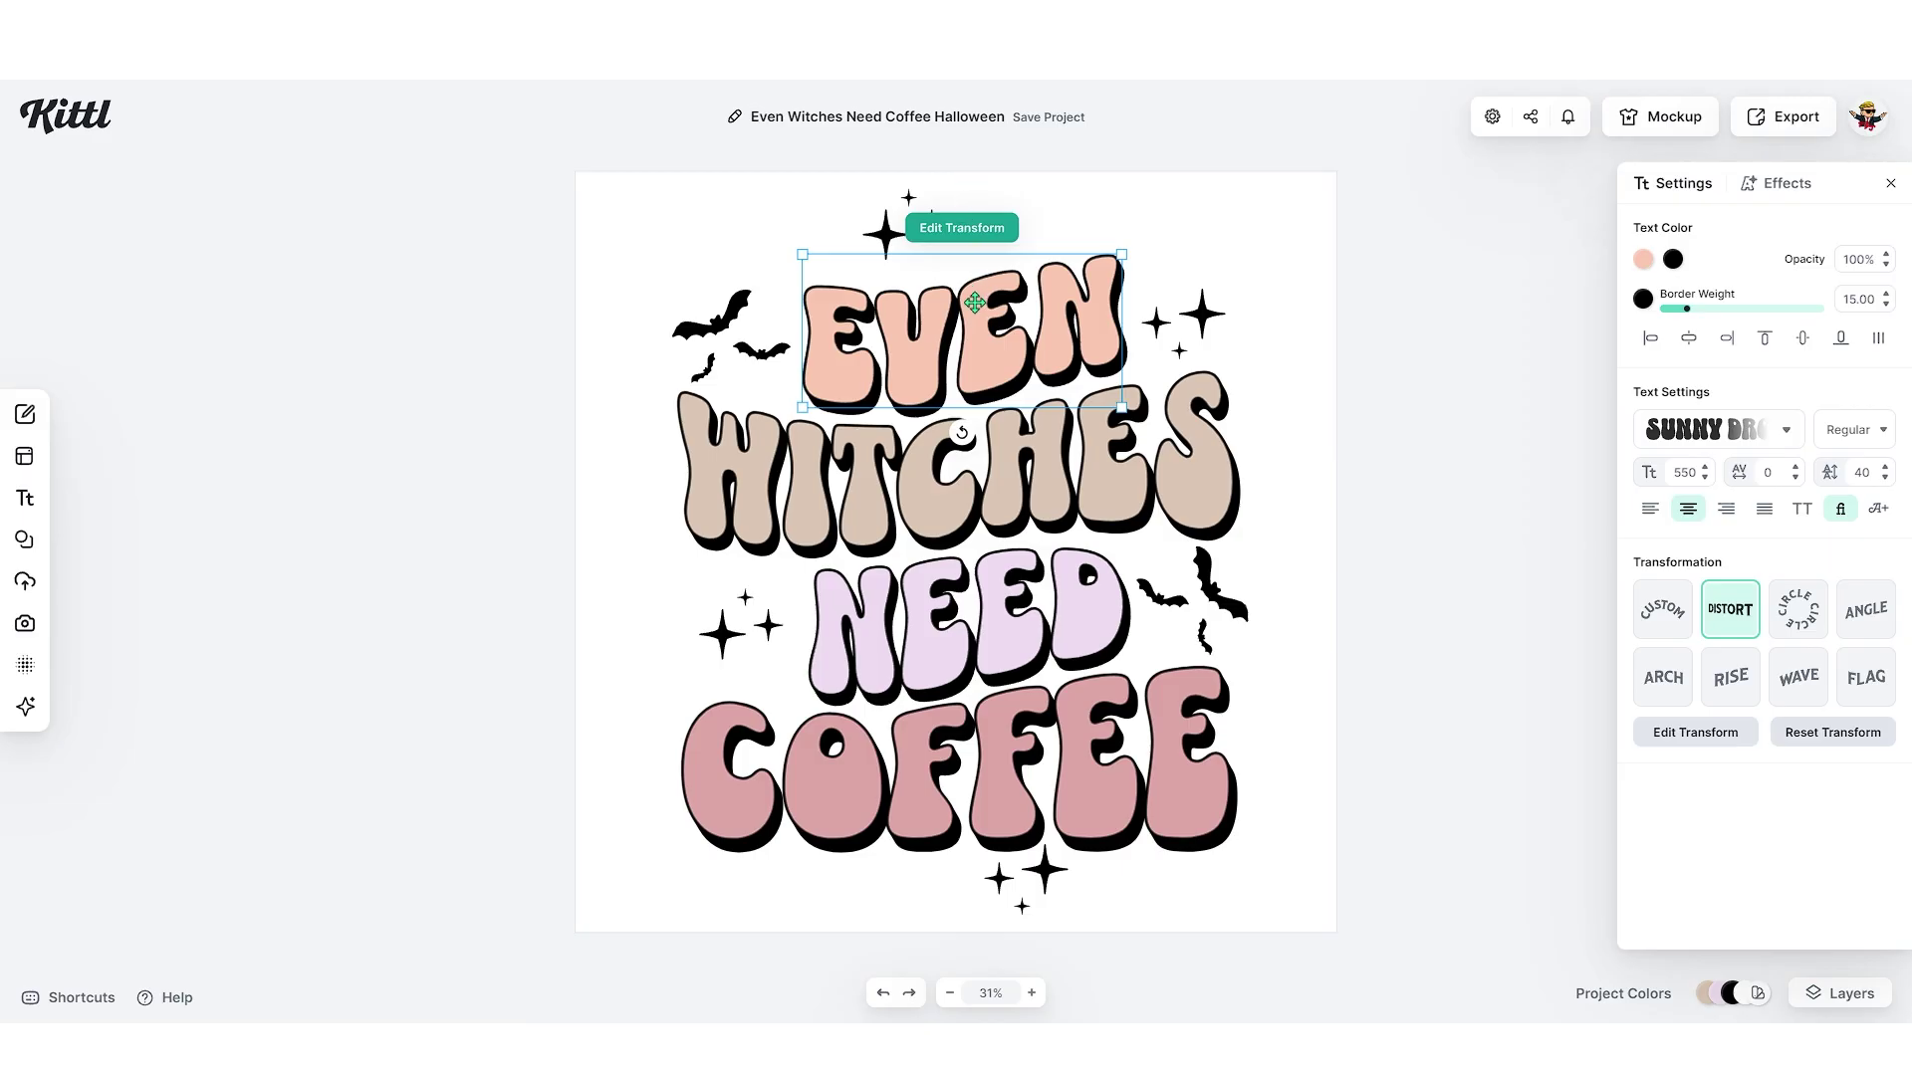
Step: Replace the text EVEN with 2ND and WITCHES with GRADE
{"action": "double_click", "coordinate": [976, 306]}
{"action": "type", "text": "2ND"}
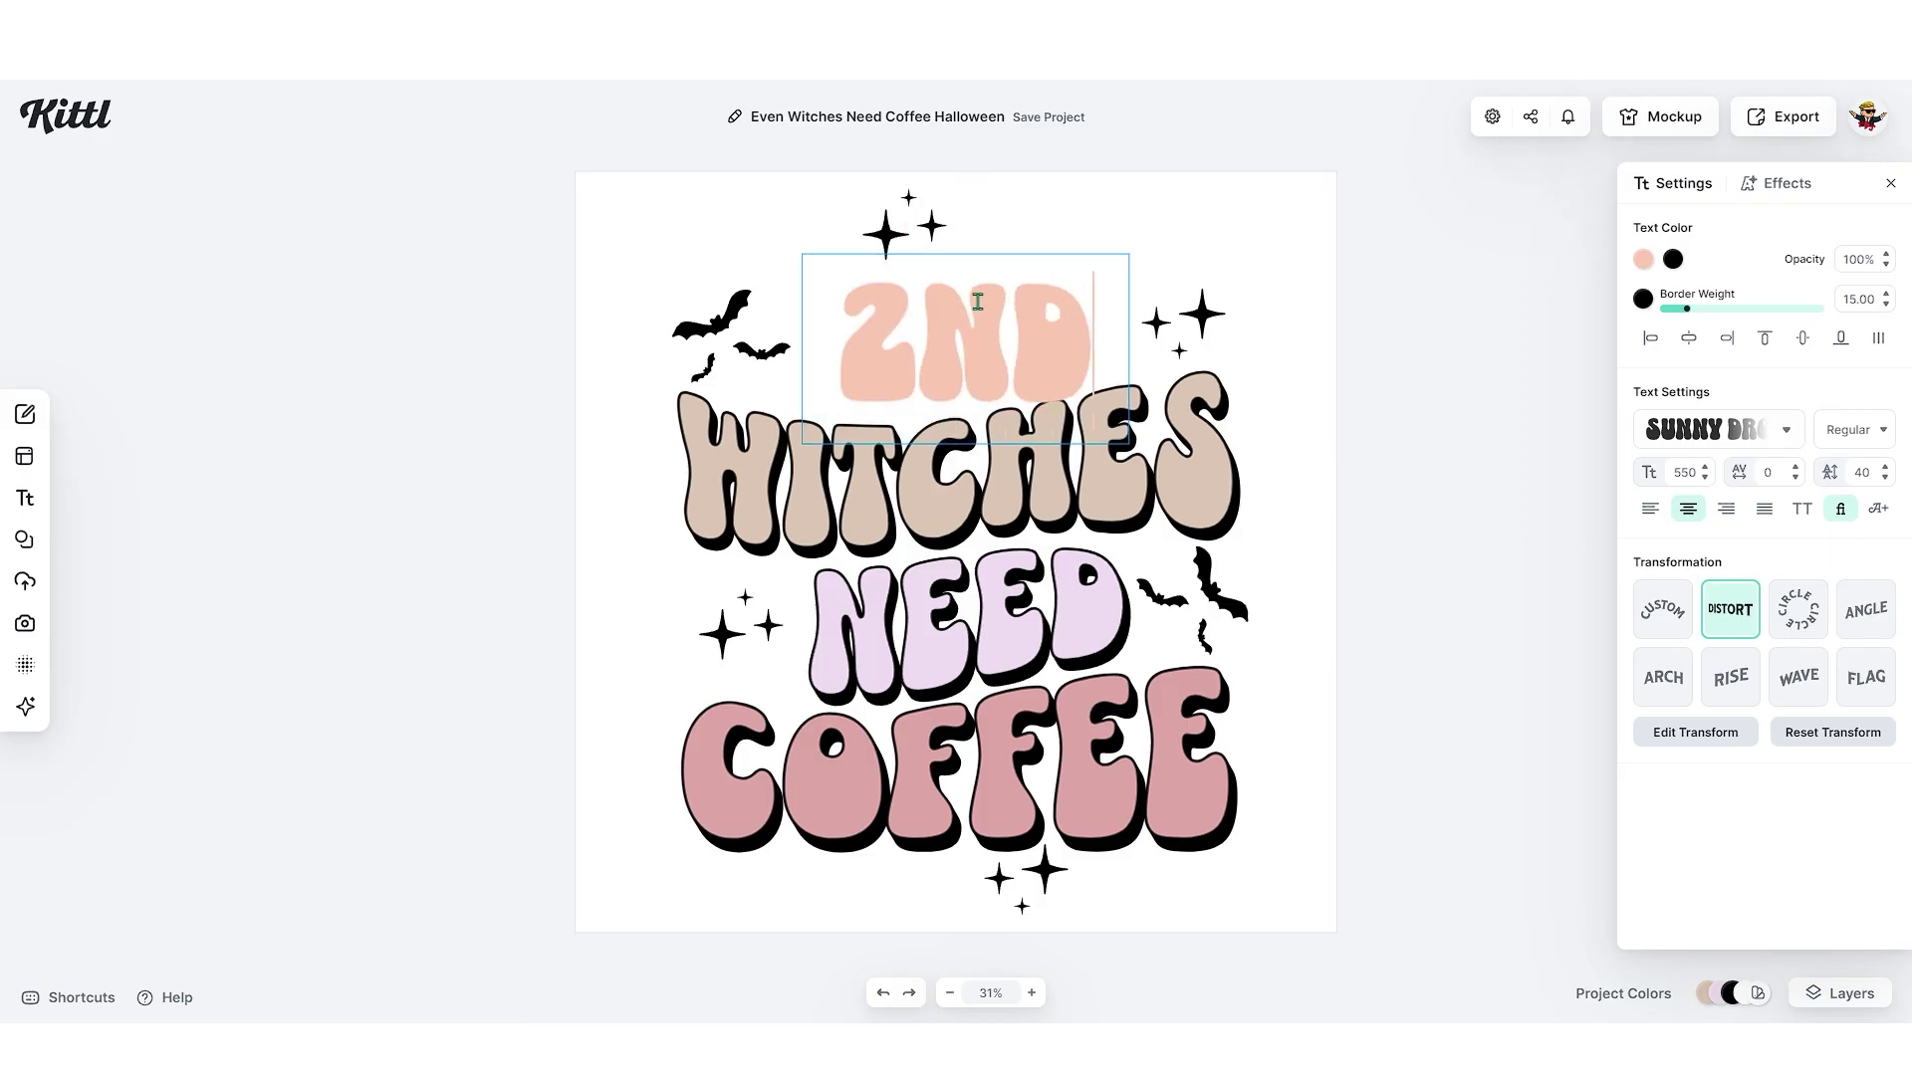
{"action": "key", "text": "Escape"}
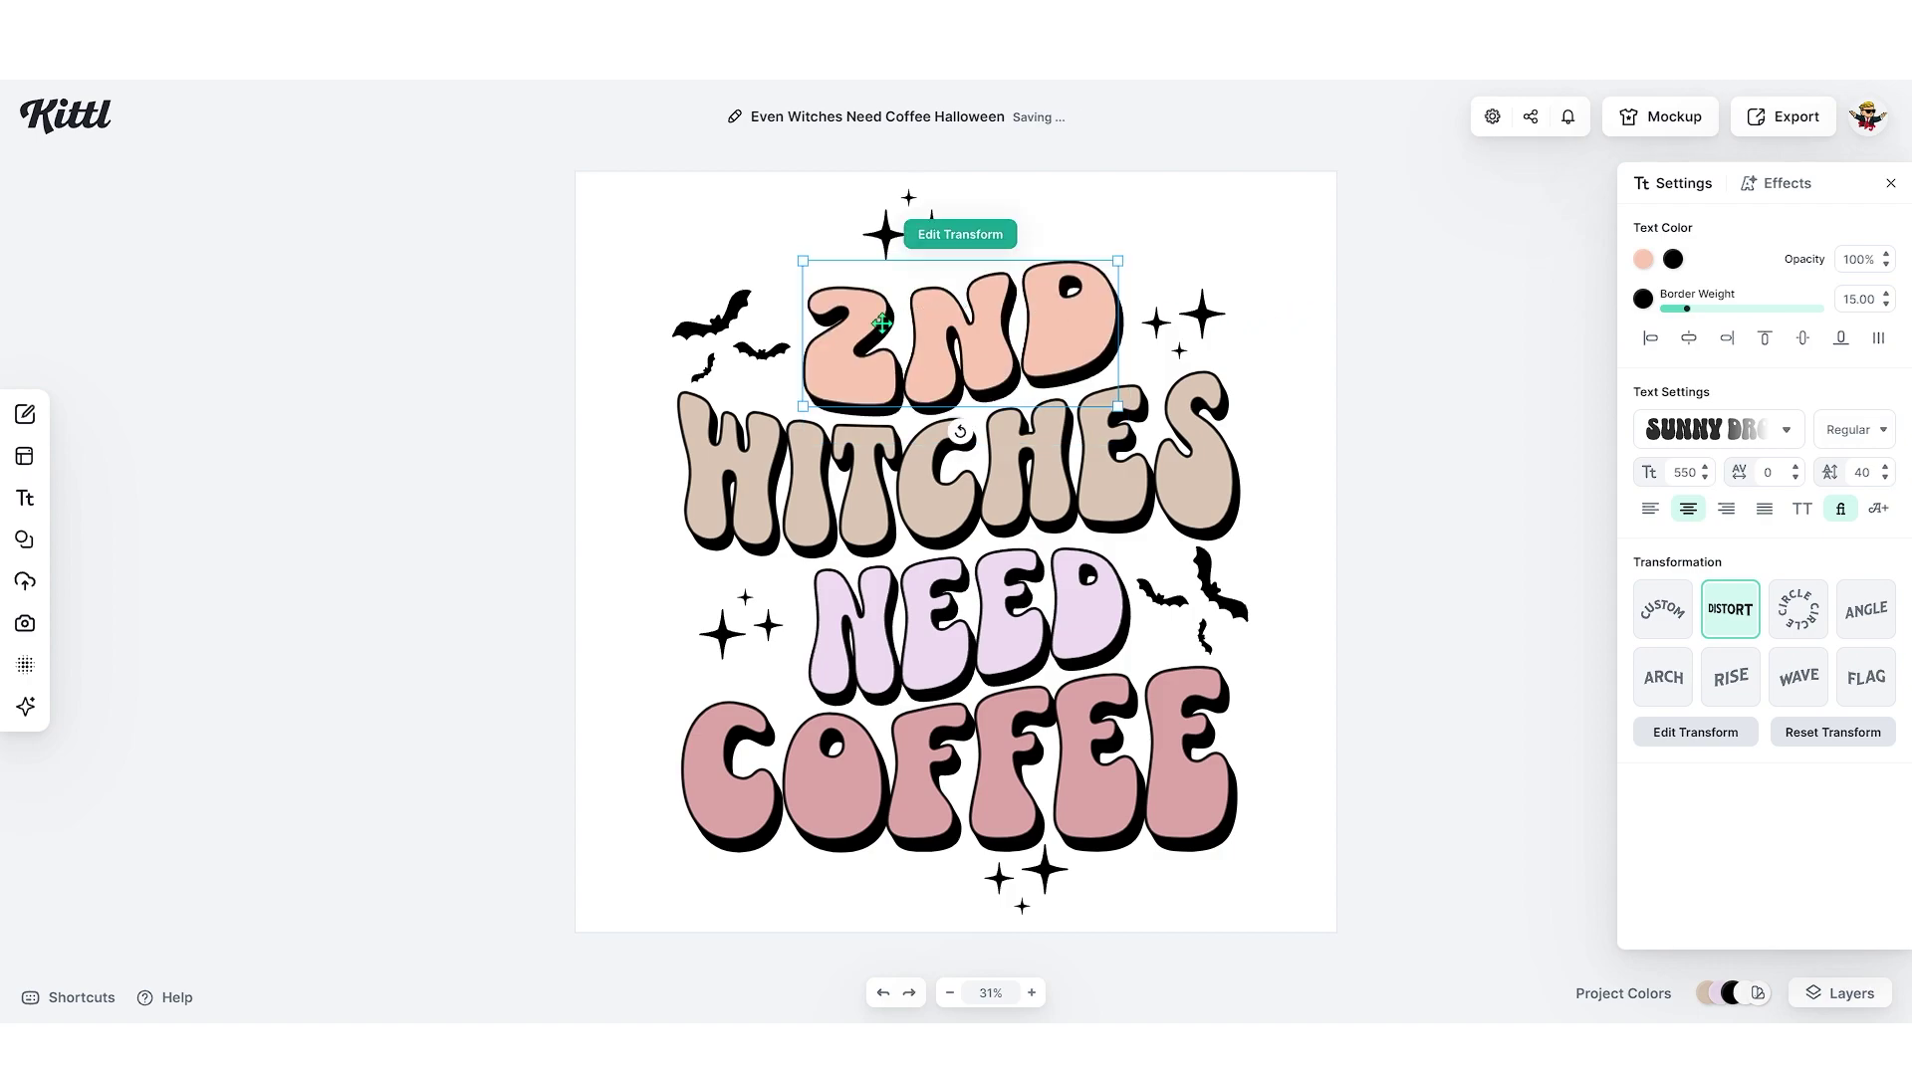
{"action": "left_click", "coordinate": [946, 478]}
{"action": "double_click", "coordinate": [946, 478]}
{"action": "type", "text": "GRADE"}
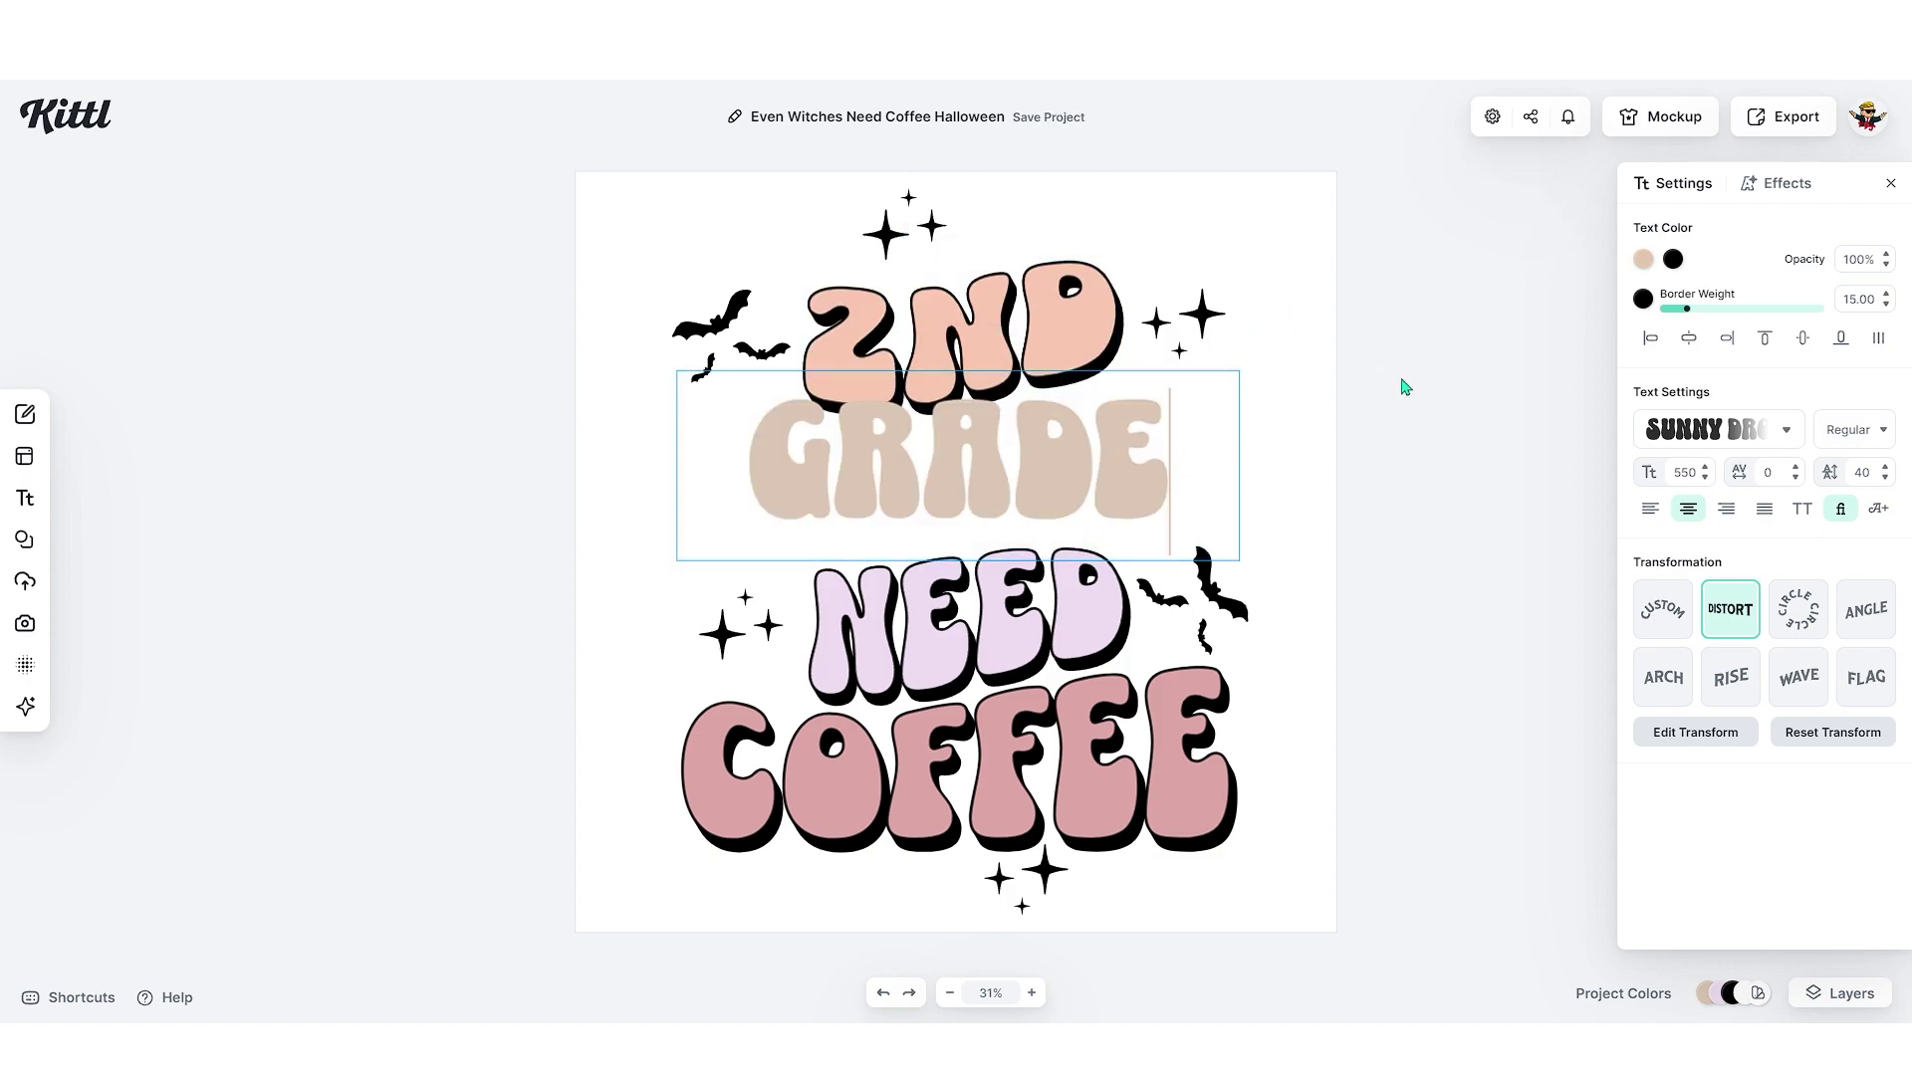
{"action": "key", "text": "Escape"}
Step: Replace the text NEED with BOO and COFFEE with CREW
{"action": "double_click", "coordinate": [951, 643]}
{"action": "type", "text": "BOO"}
{"action": "key", "text": "Escape"}
{"action": "double_click", "coordinate": [1073, 791]}
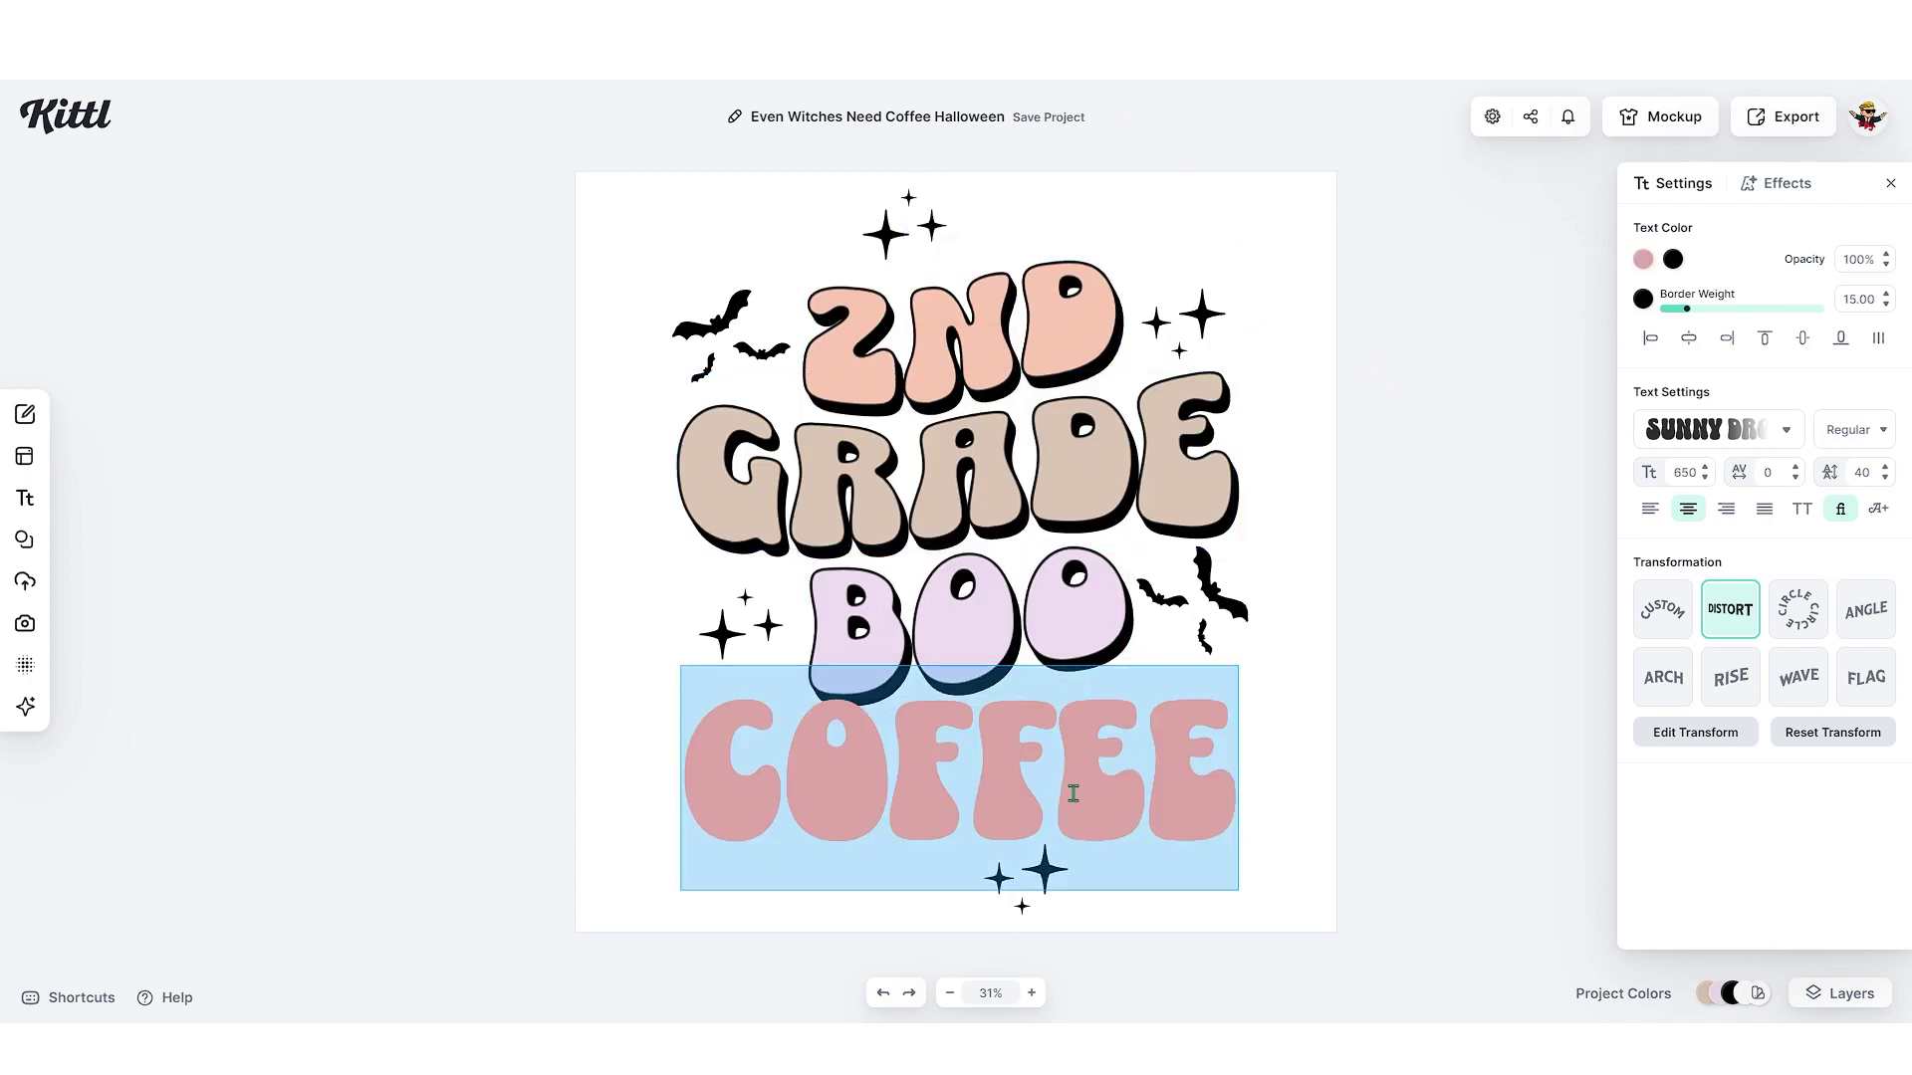
{"action": "type", "text": "CREW"}
{"action": "key", "text": "Escape"}
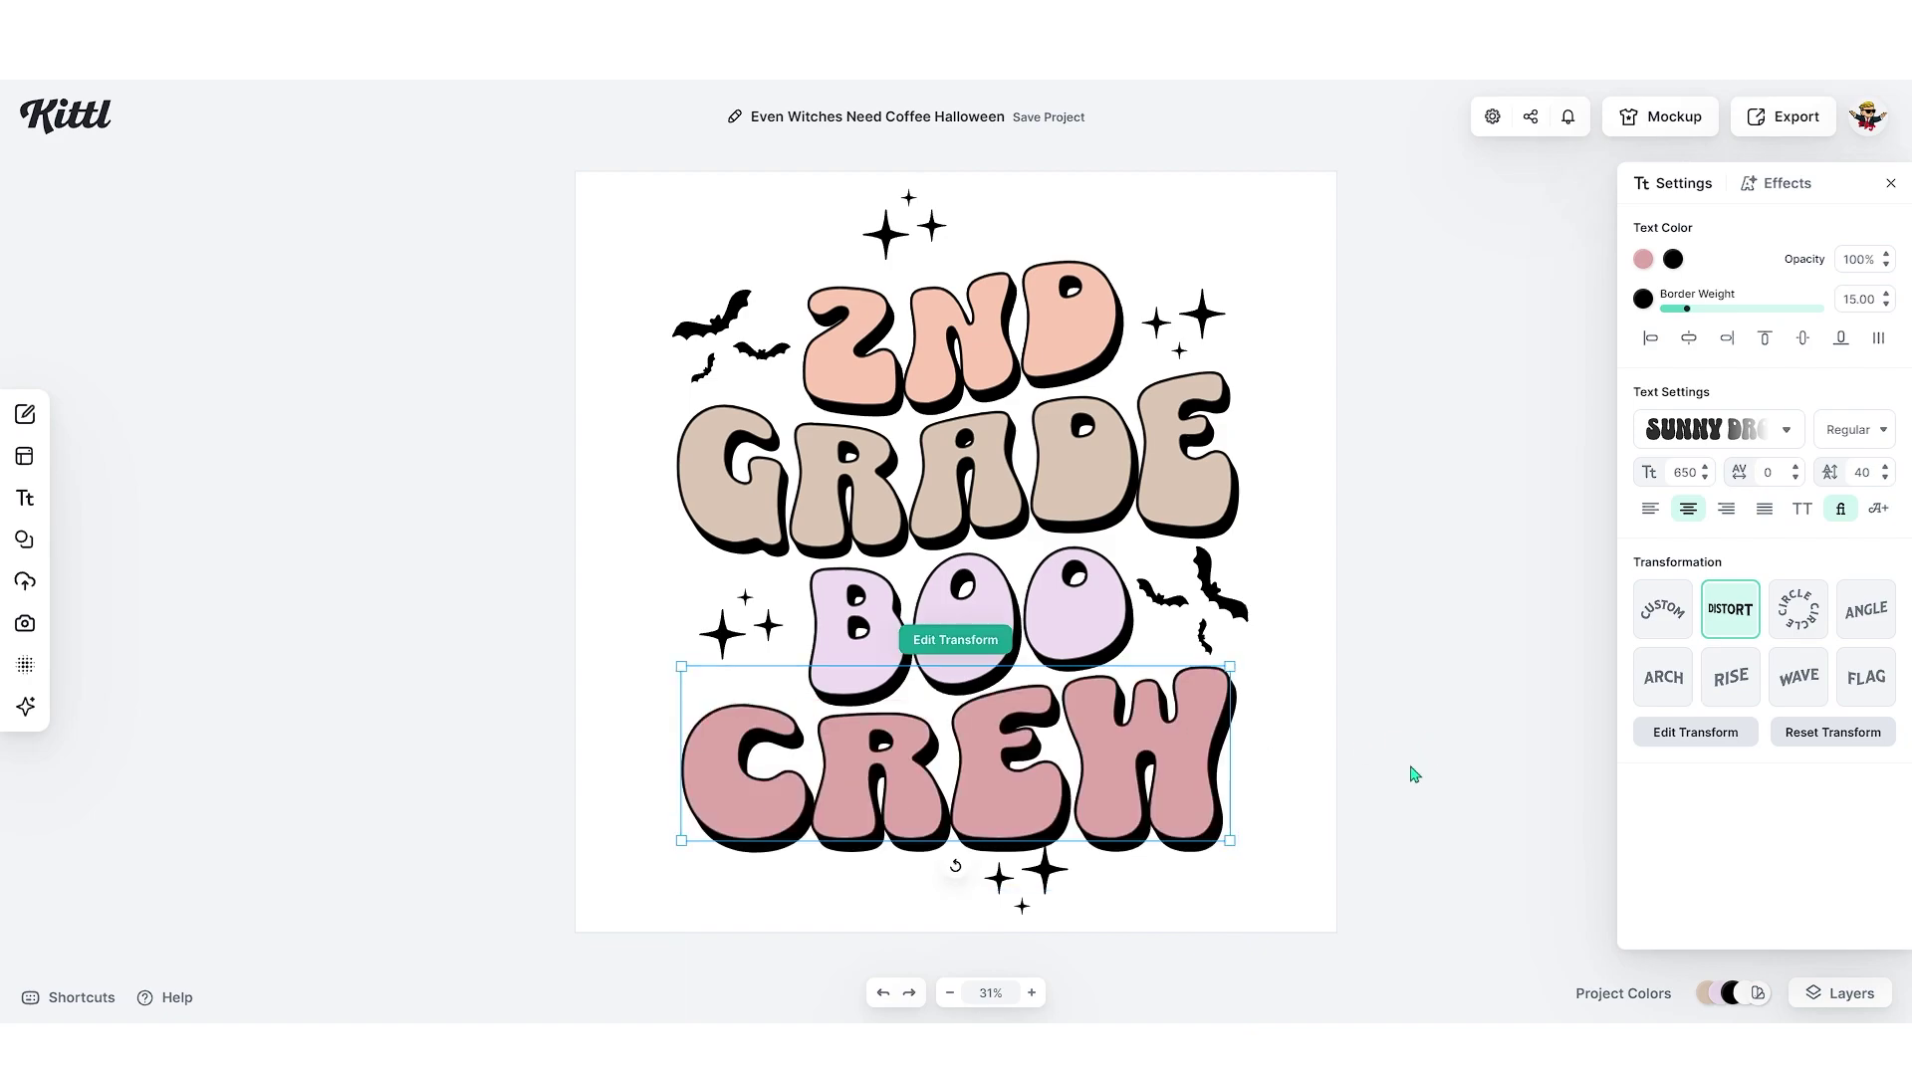
{"action": "left_click", "coordinate": [1413, 773]}
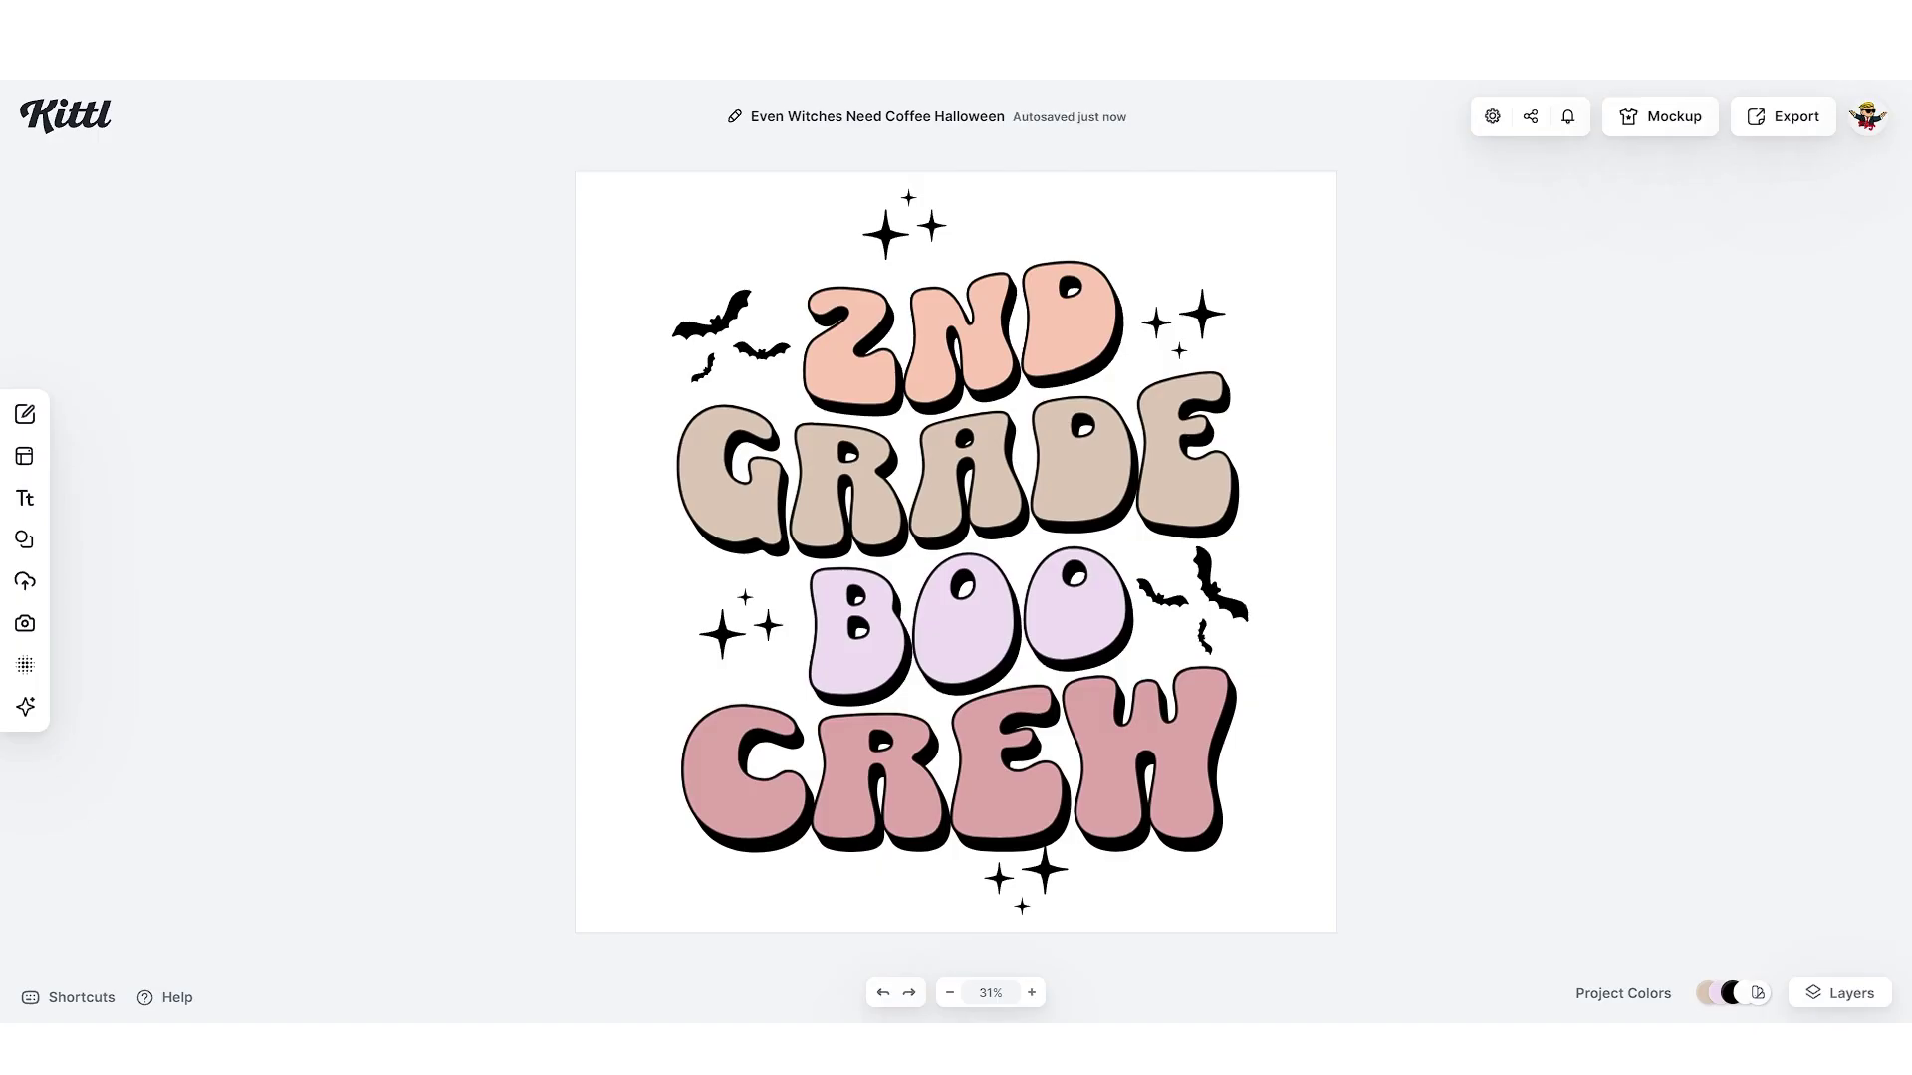
Step: Set the fill colour of the 2ND text to muted teal 9db7b4
{"action": "left_click", "coordinate": [956, 311]}
{"action": "left_click", "coordinate": [1641, 260]}
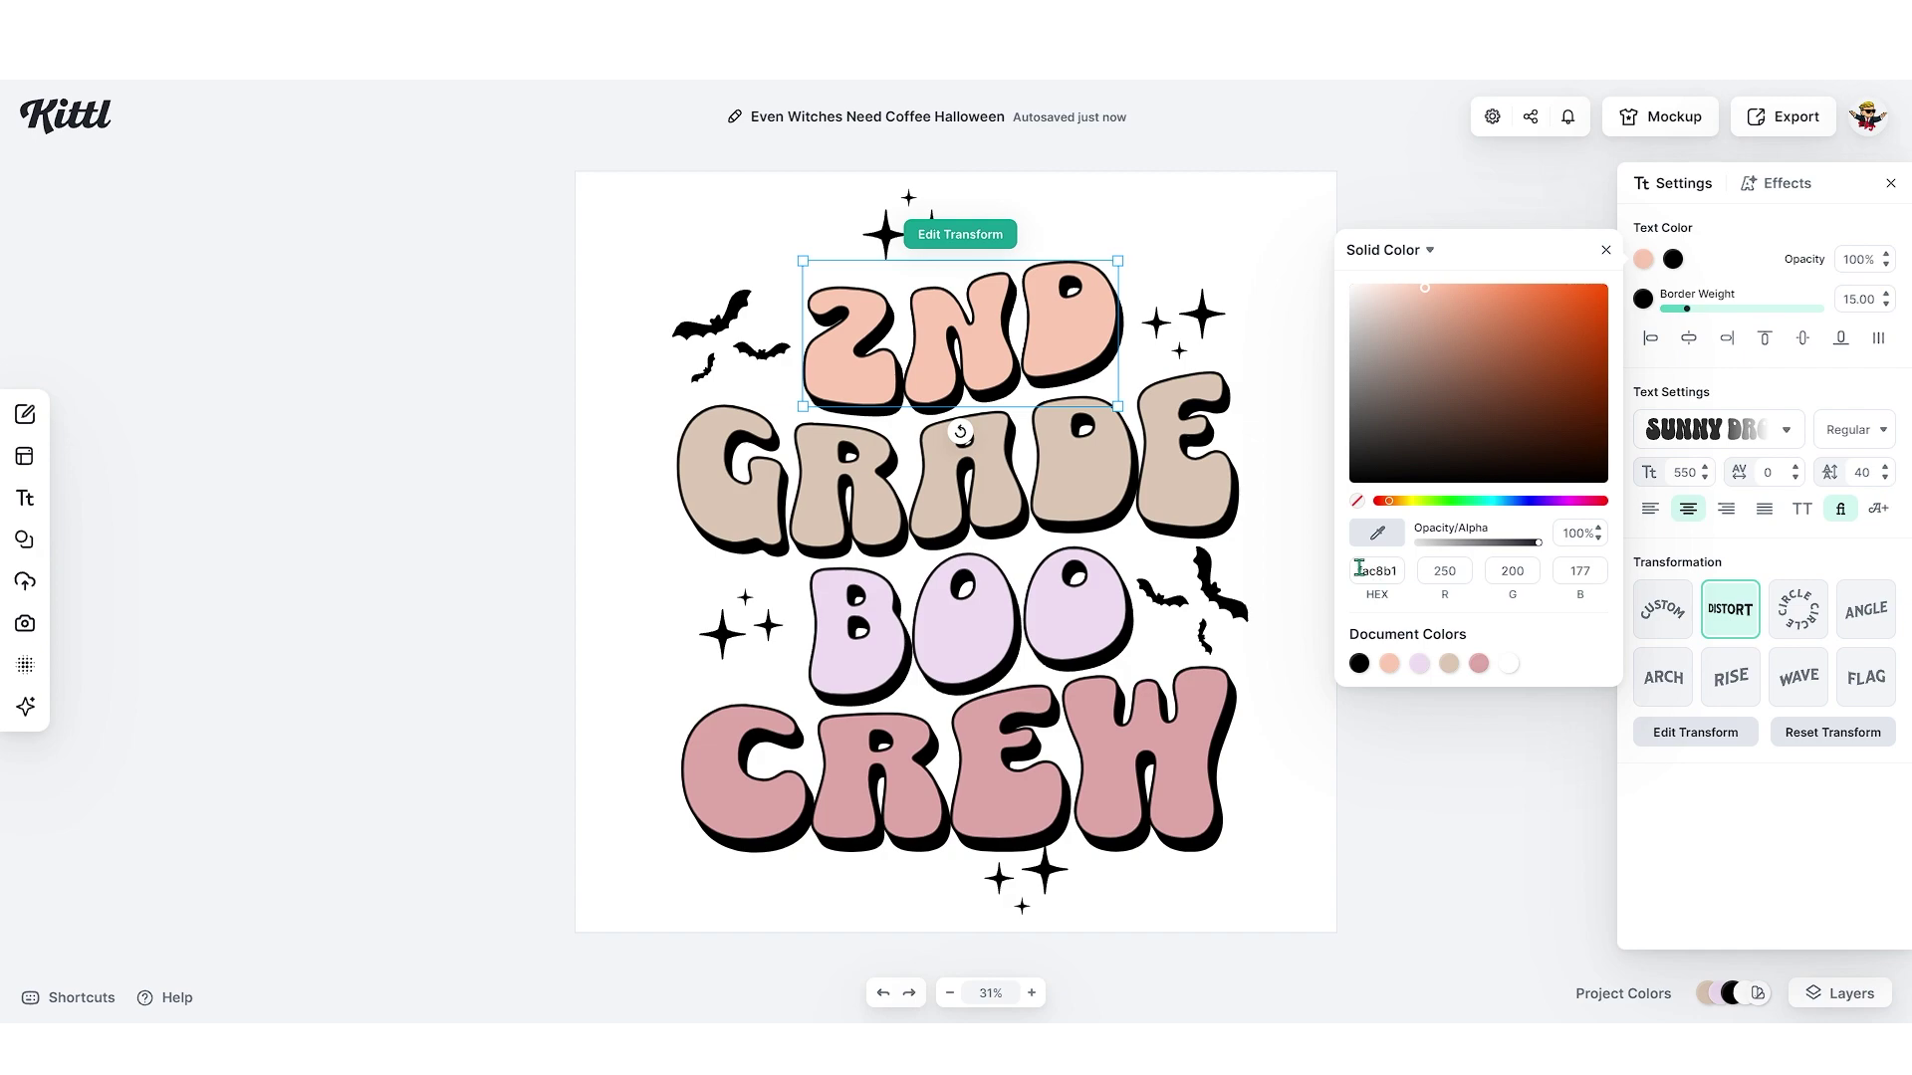
{"action": "key", "text": "Return"}
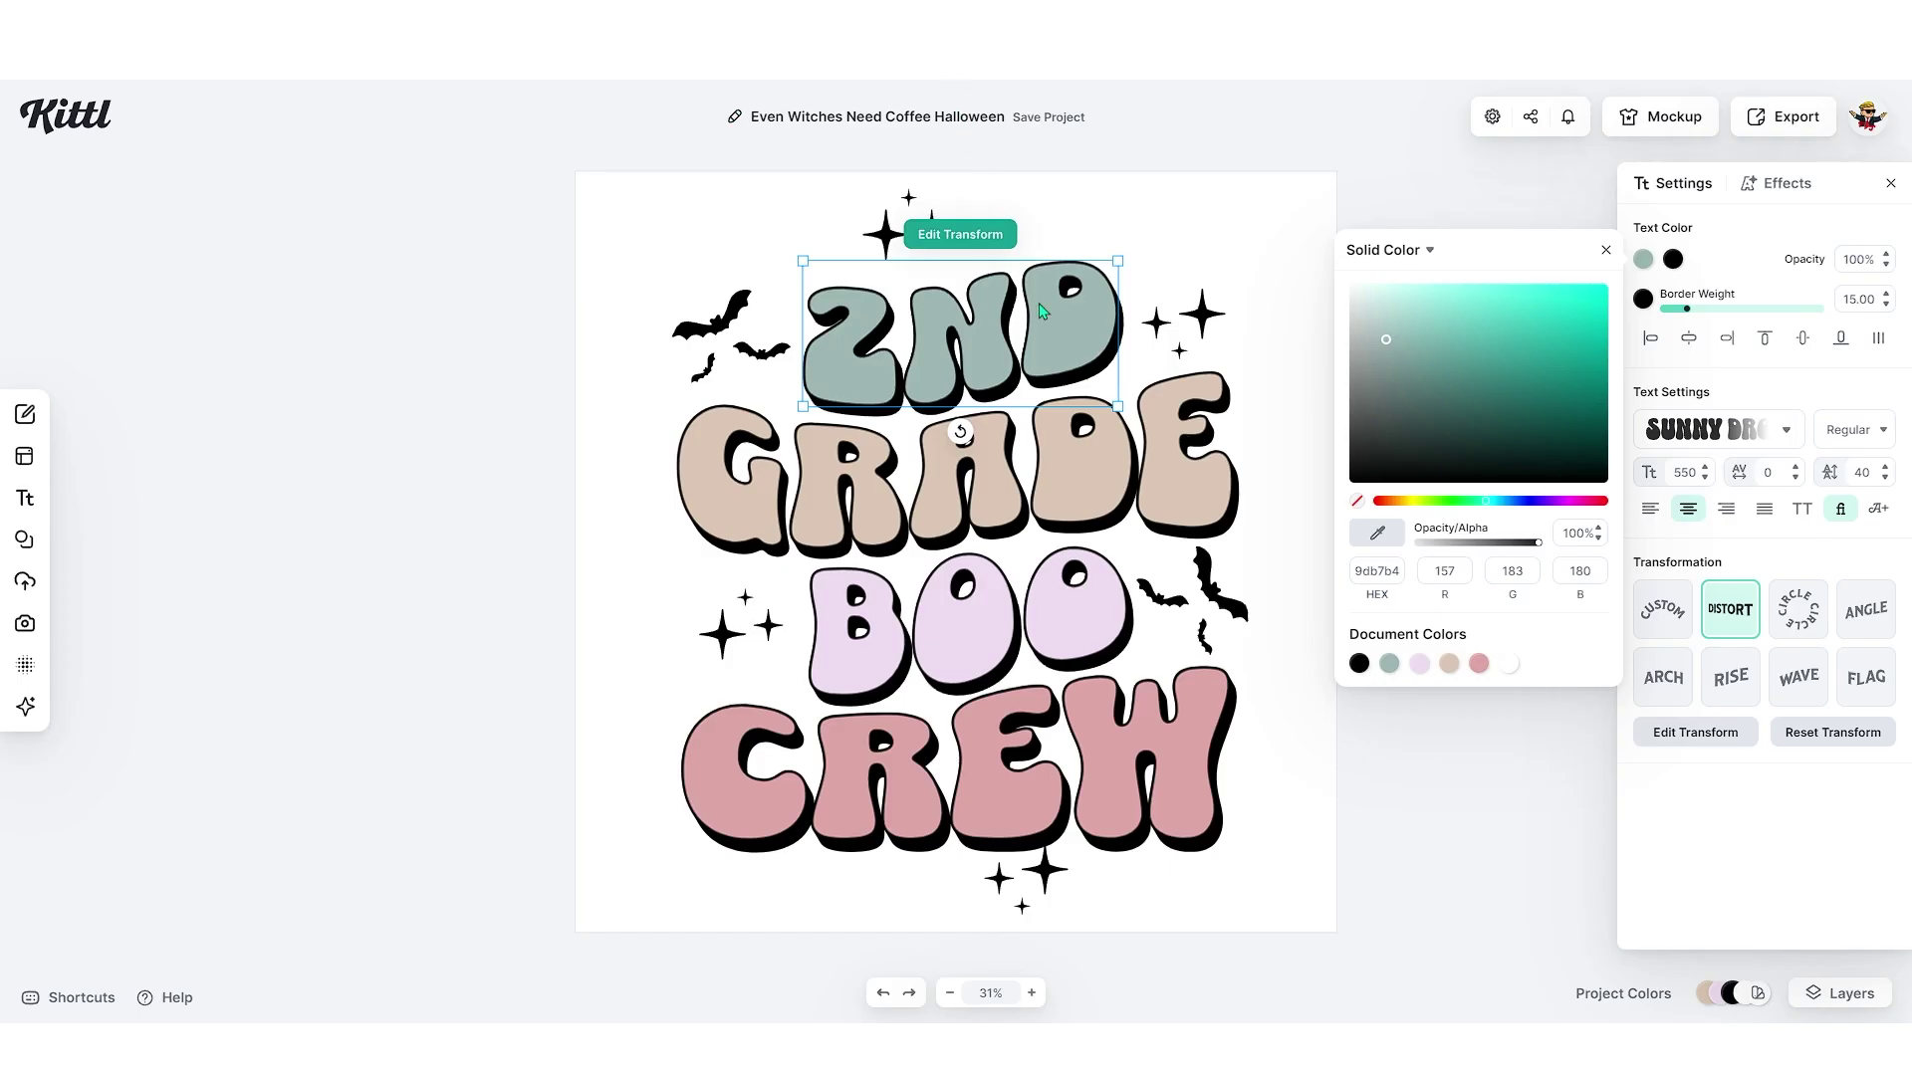
Step: Recolour the text GRADE in orange, BOO in pink and CREW in orange-red f3692f
{"action": "left_click", "coordinate": [1070, 452]}
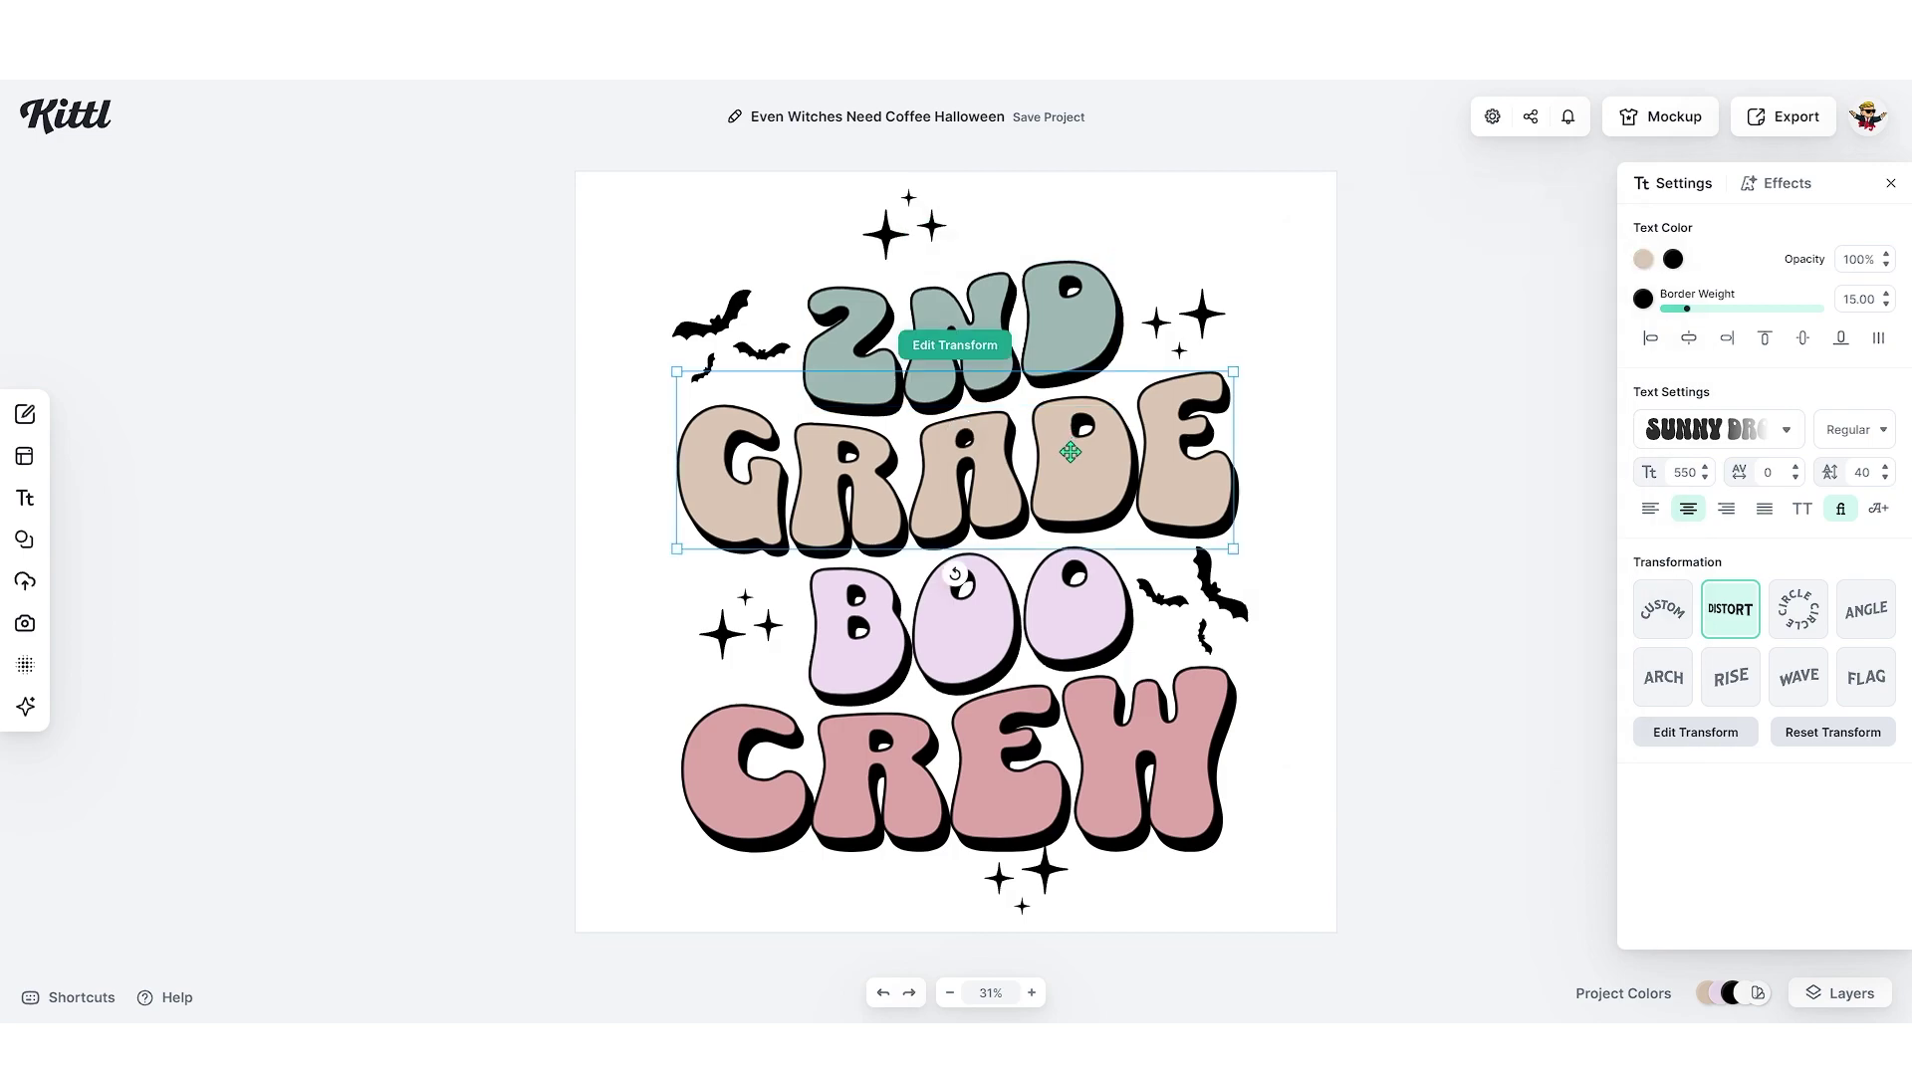
{"action": "left_click", "coordinate": [1643, 258]}
{"action": "left_click", "coordinate": [1364, 569]}
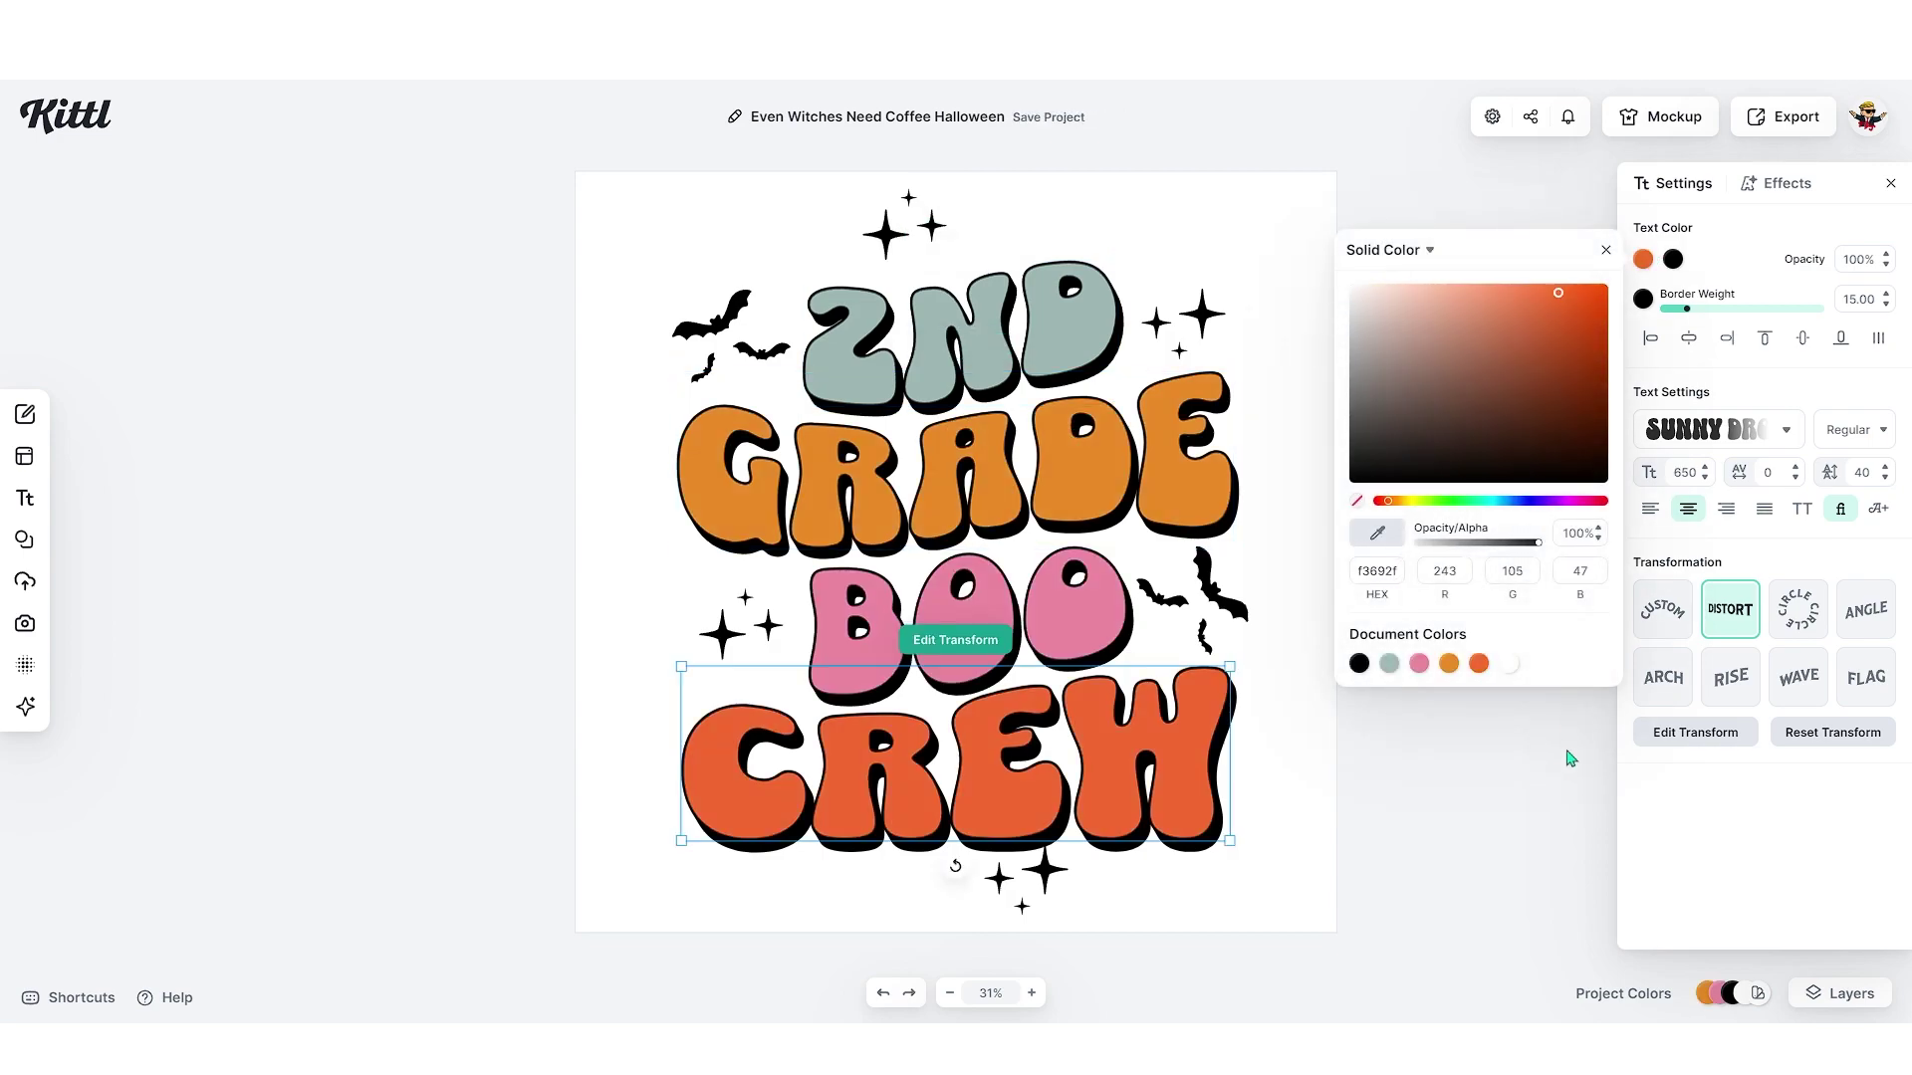
{"action": "left_click", "coordinate": [1533, 760]}
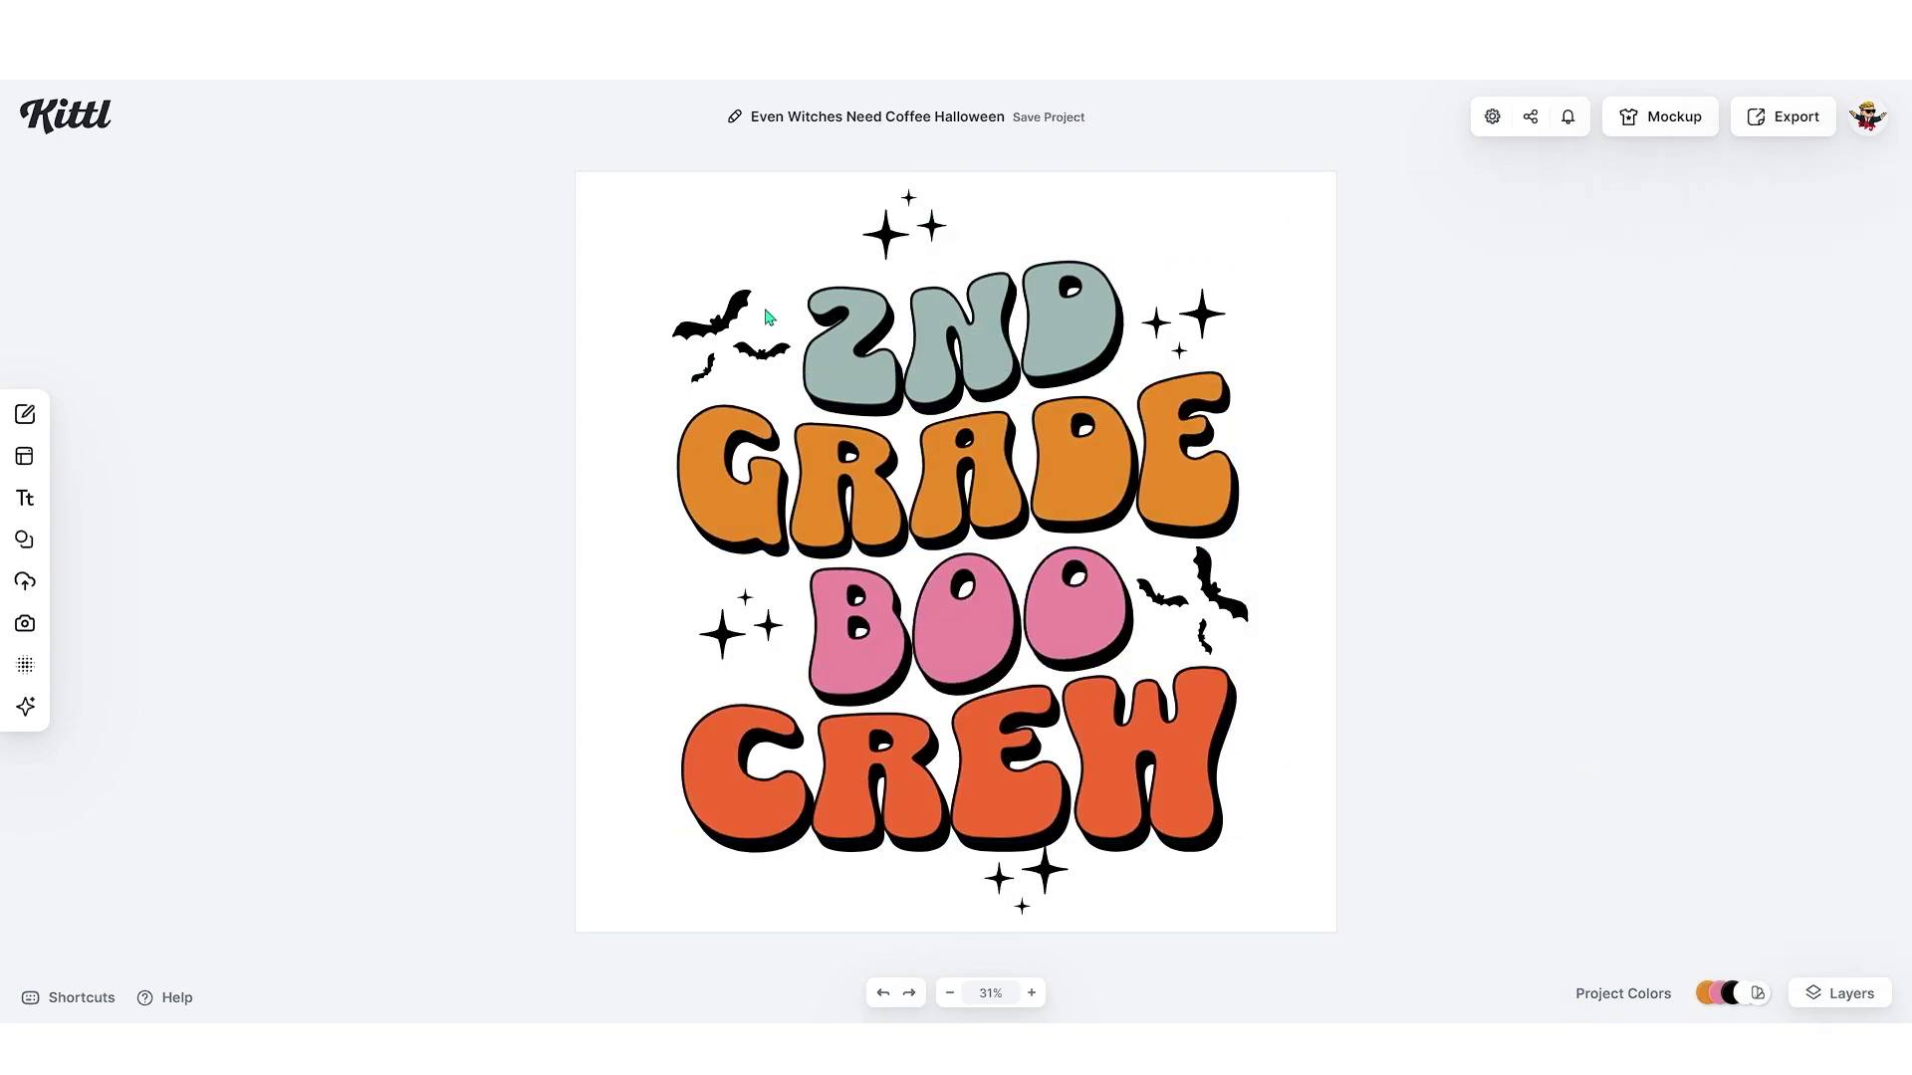
Step: Delete all the bat illustrations beside the 2ND and BOO lines
{"action": "left_click", "coordinate": [1203, 582]}
{"action": "left_click_drag", "start_coordinate": [721, 319], "coordinate": [730, 324]}
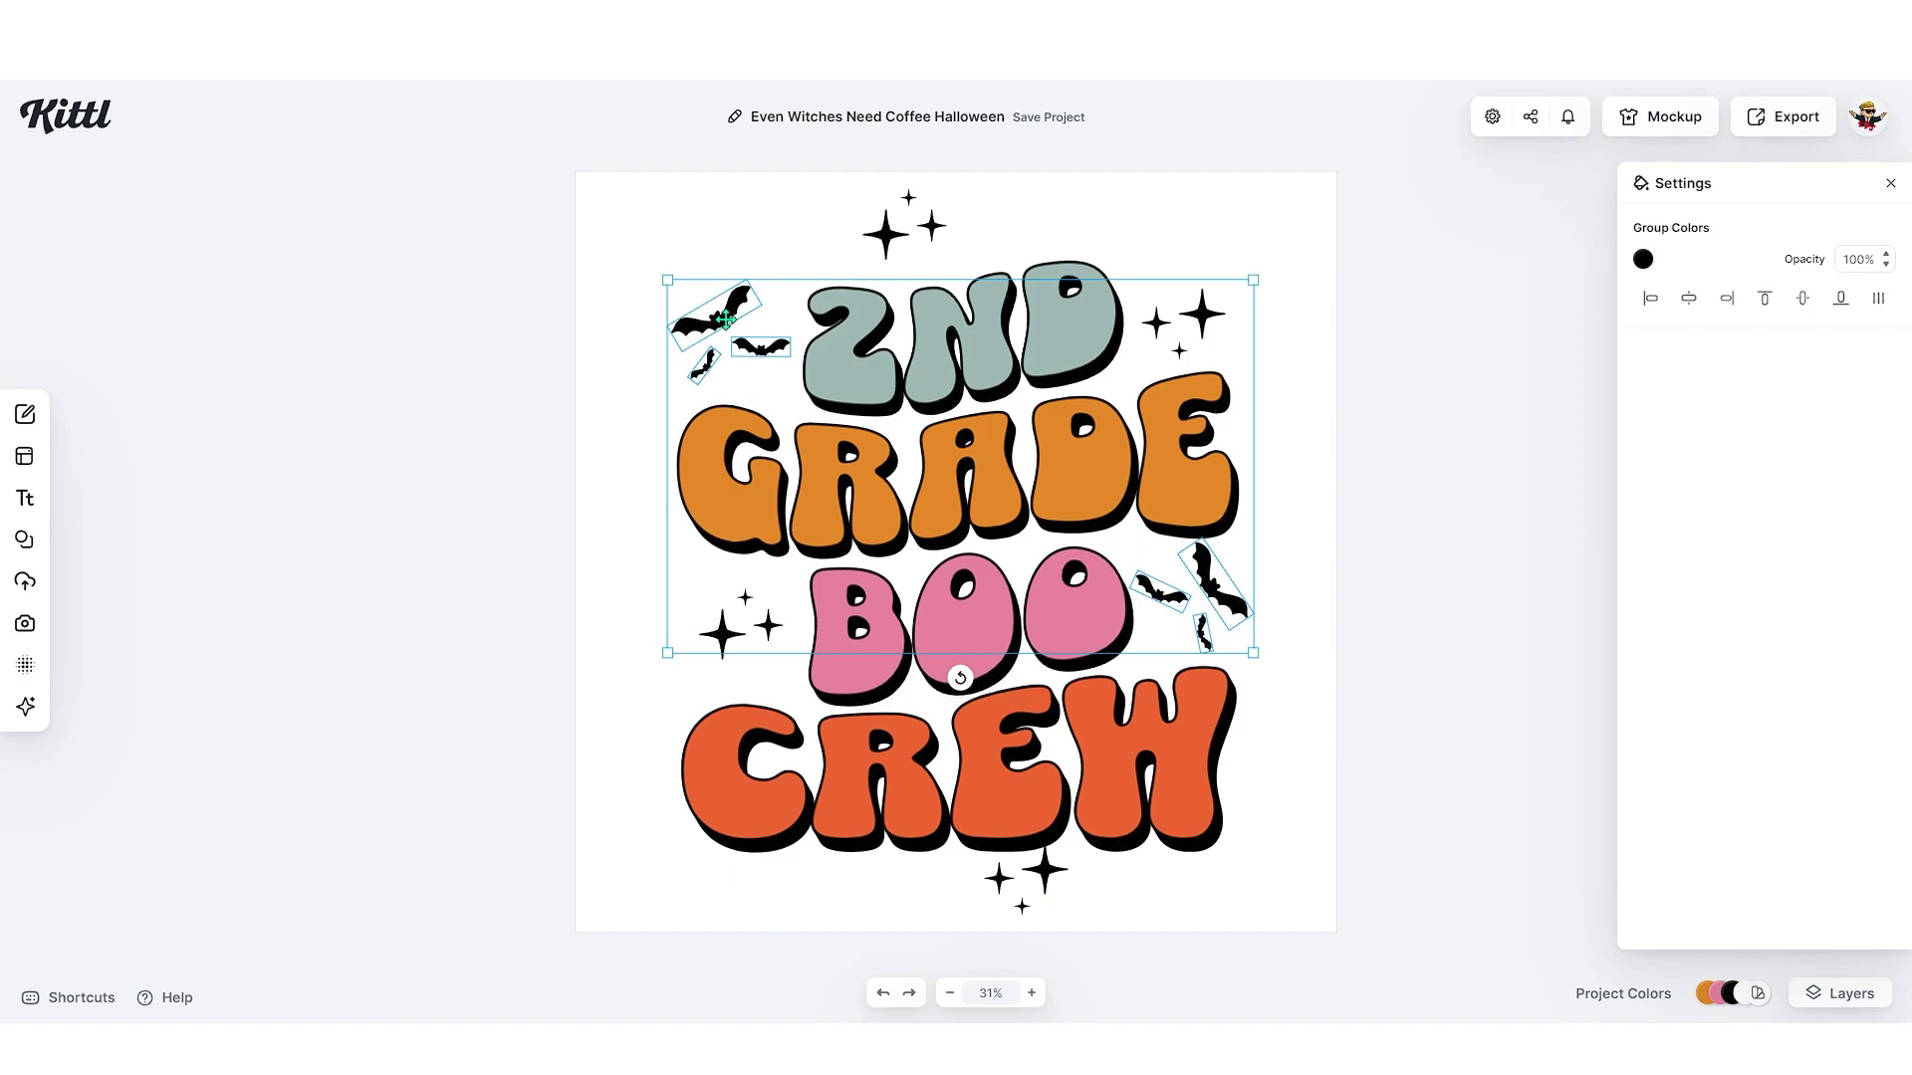
{"action": "key", "text": "Delete"}
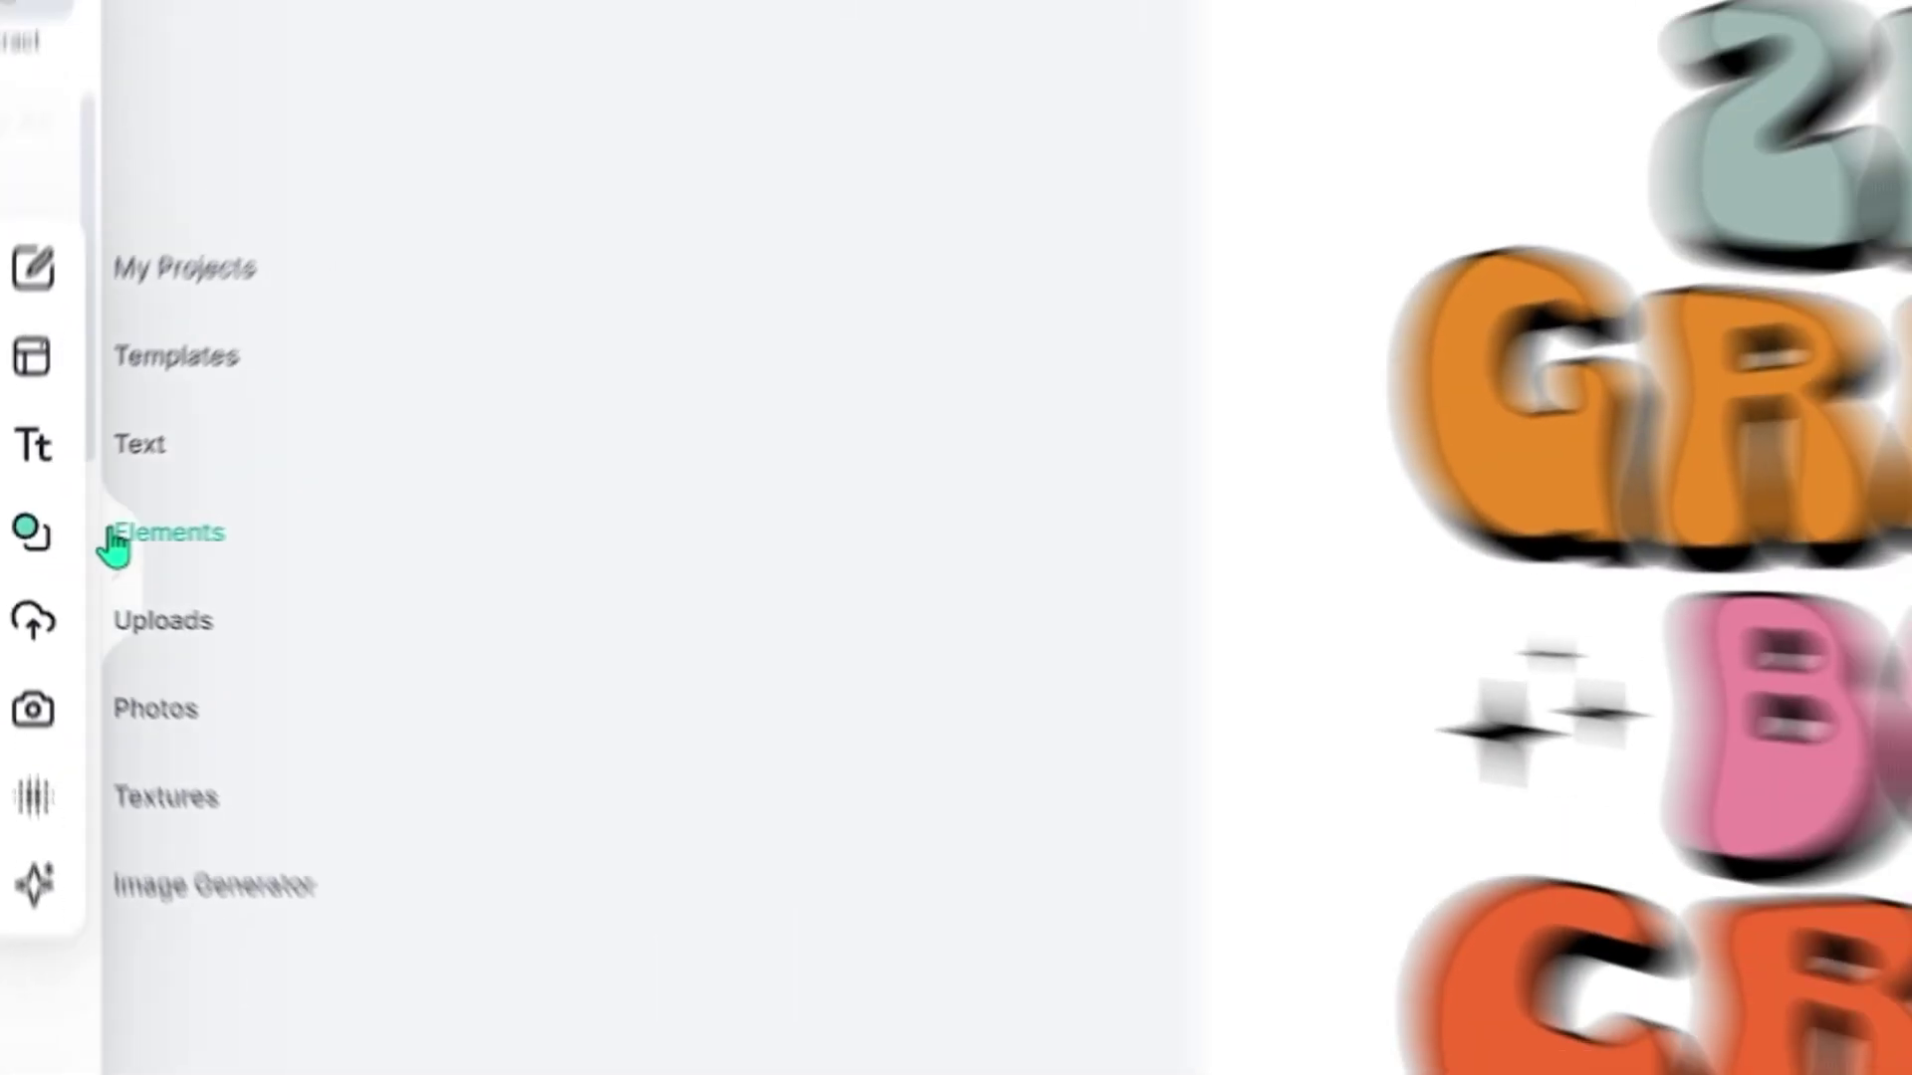
Step: Search the elements for "pumpkin" and add the laughing pumpkin with the unicorn horn to the design
{"action": "left_click", "coordinate": [67, 544]}
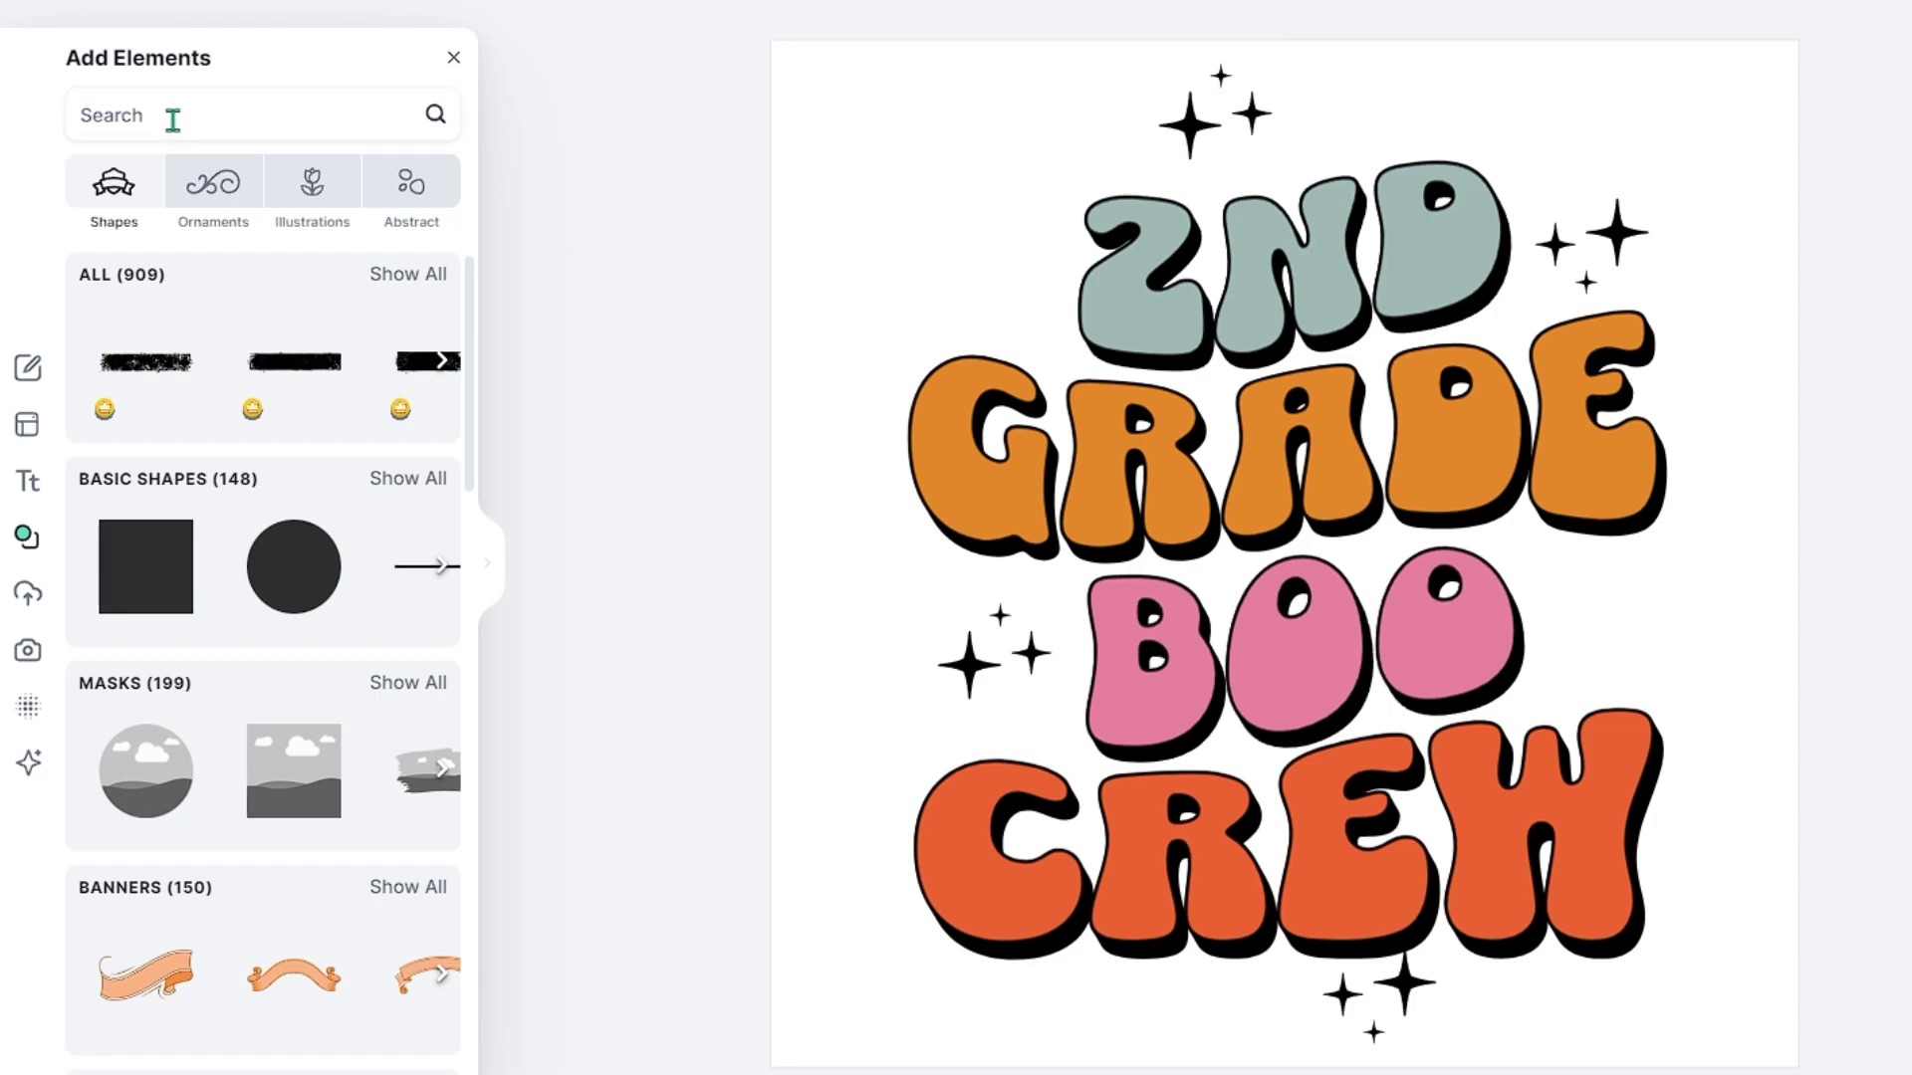
{"action": "type", "text": "pumpkin"}
{"action": "key", "text": "Return"}
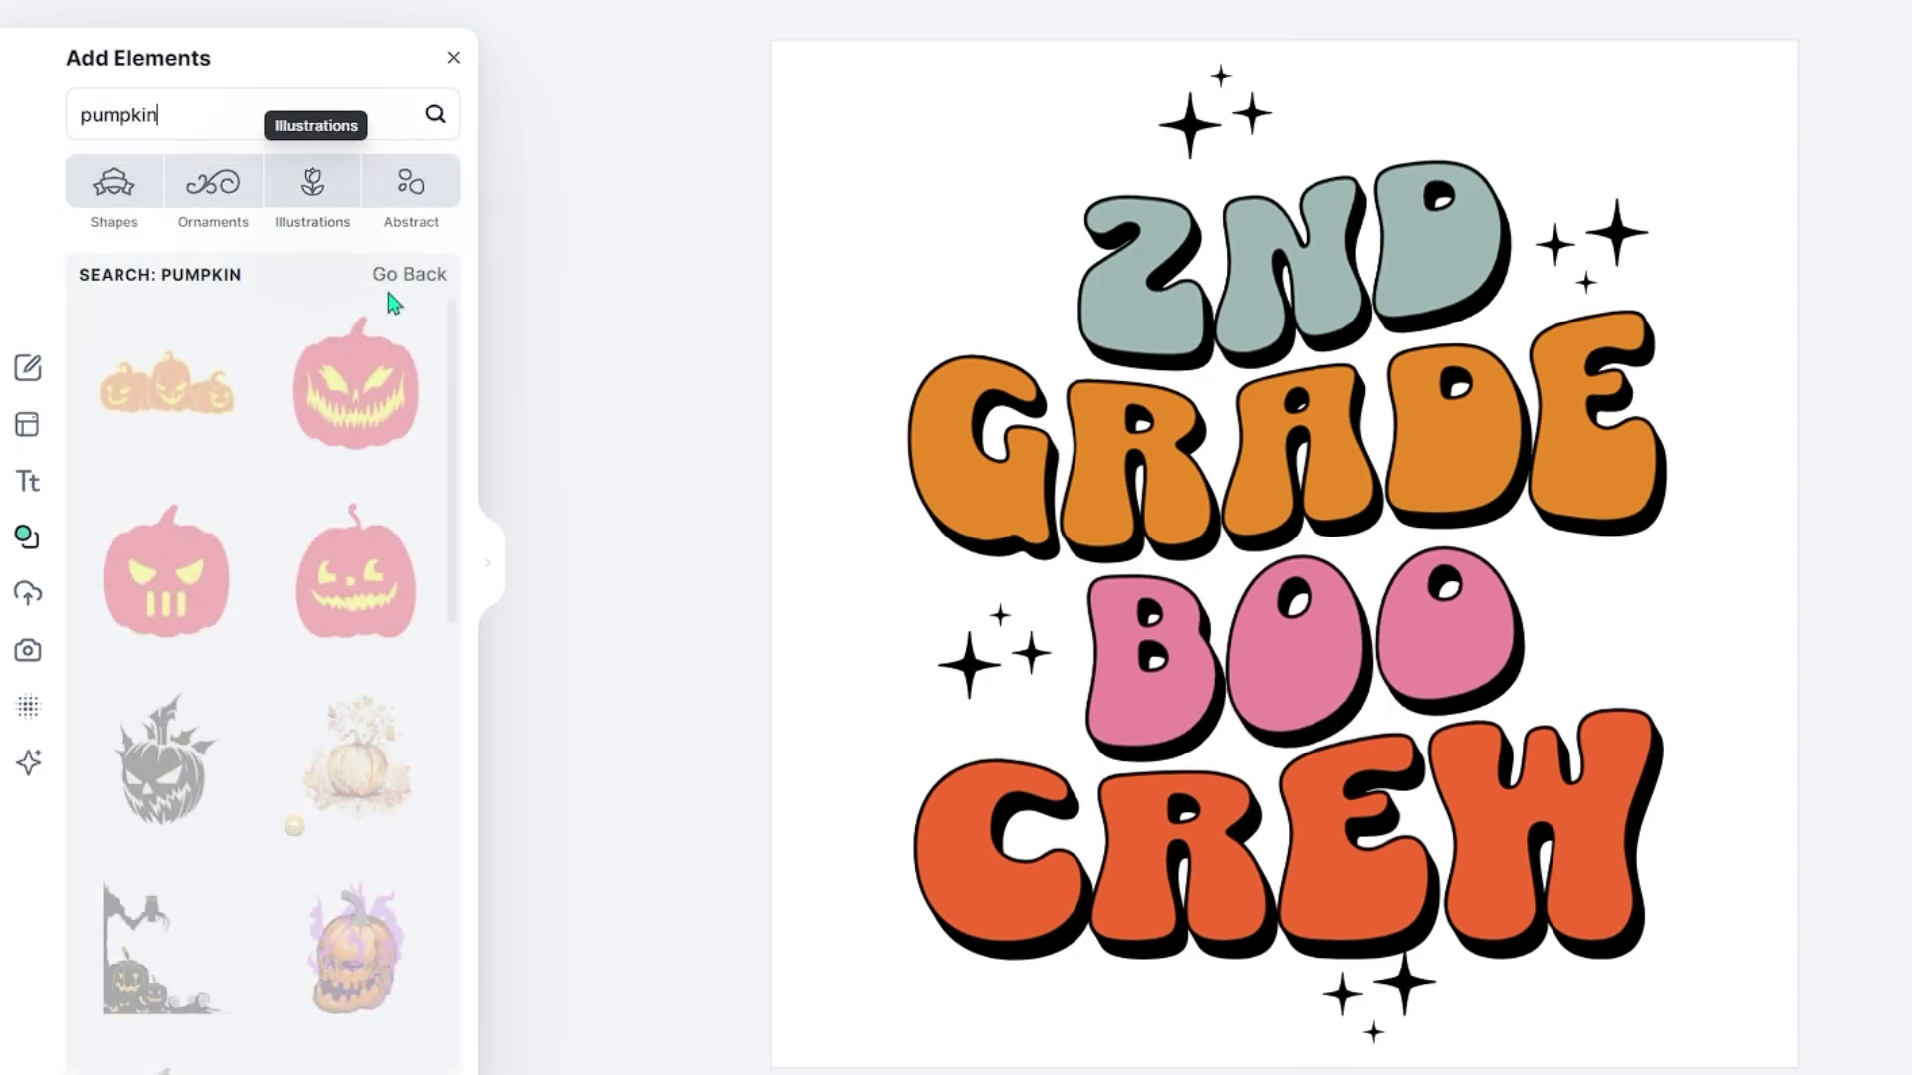
{"action": "scroll", "coordinate": [262, 410], "scroll_direction": "down", "scroll_amount": 7}
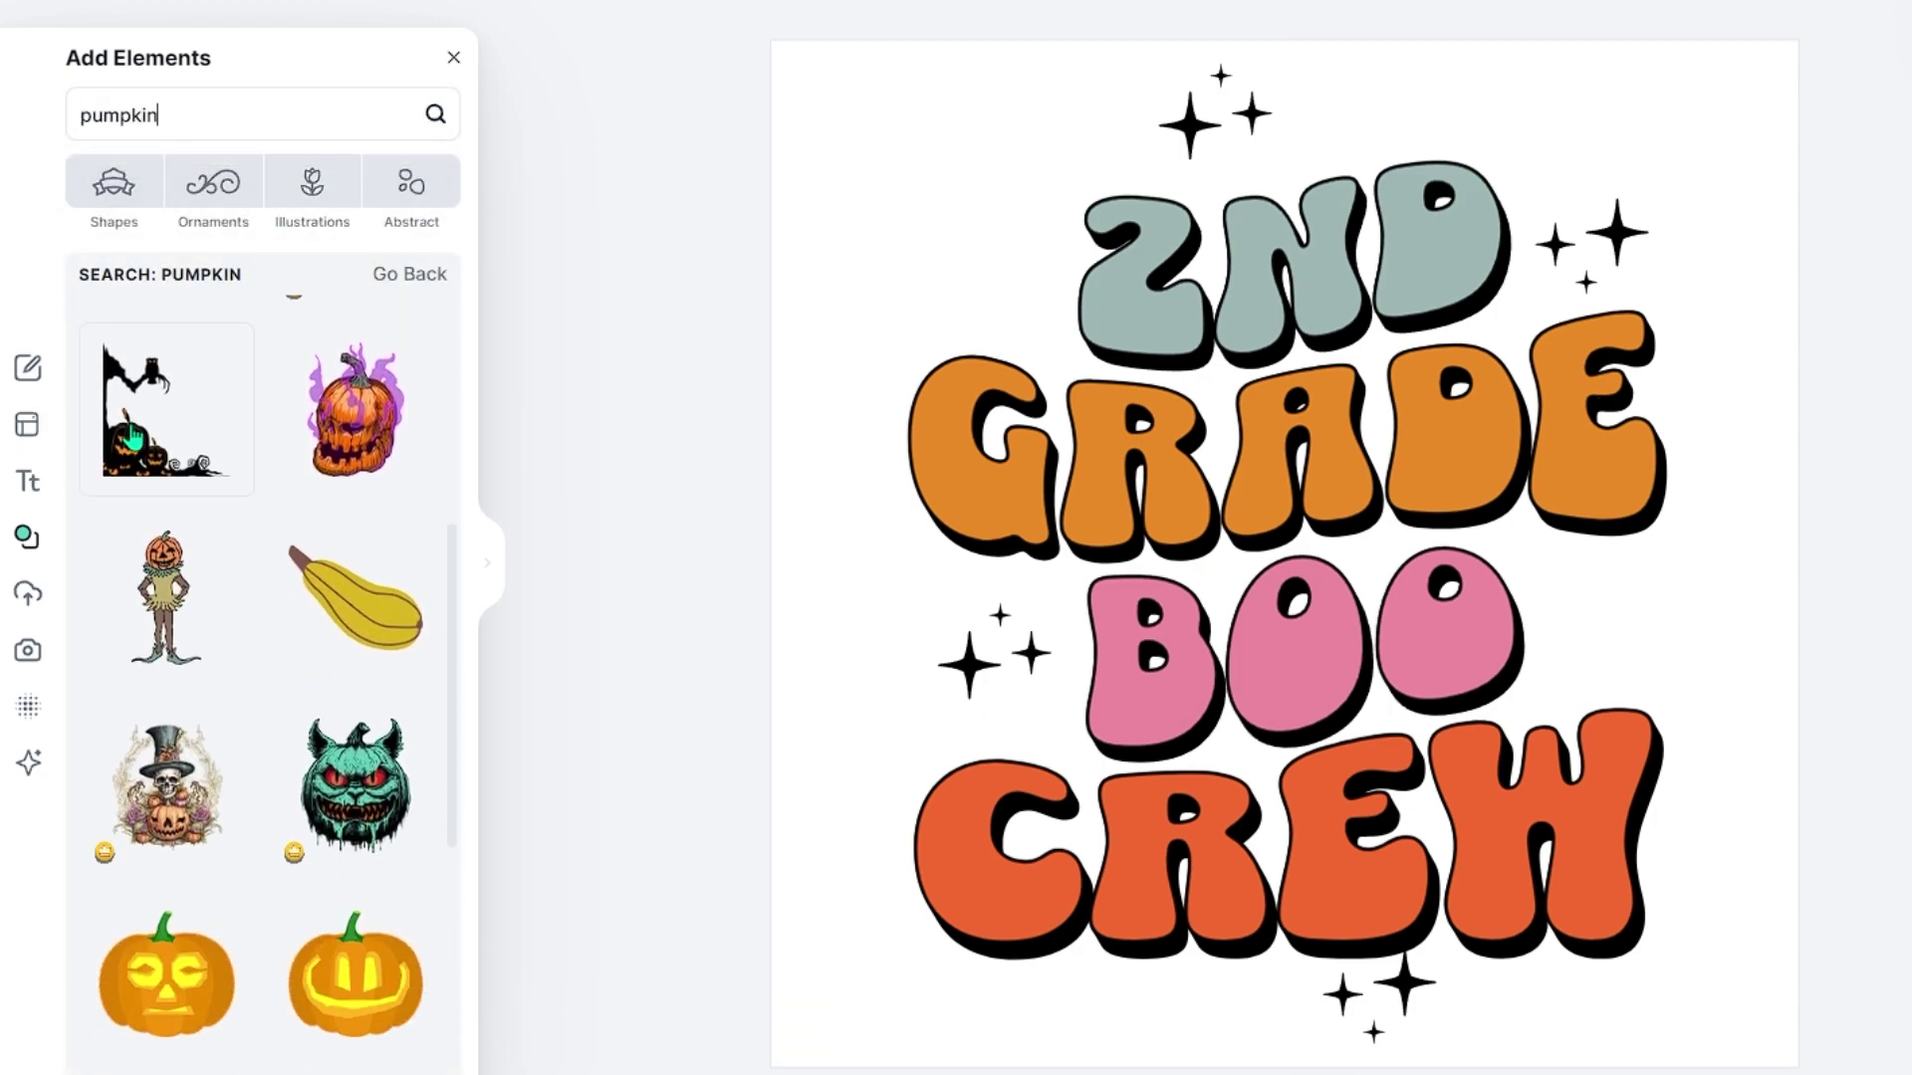
{"action": "scroll", "coordinate": [192, 457], "scroll_direction": "down", "scroll_amount": 10}
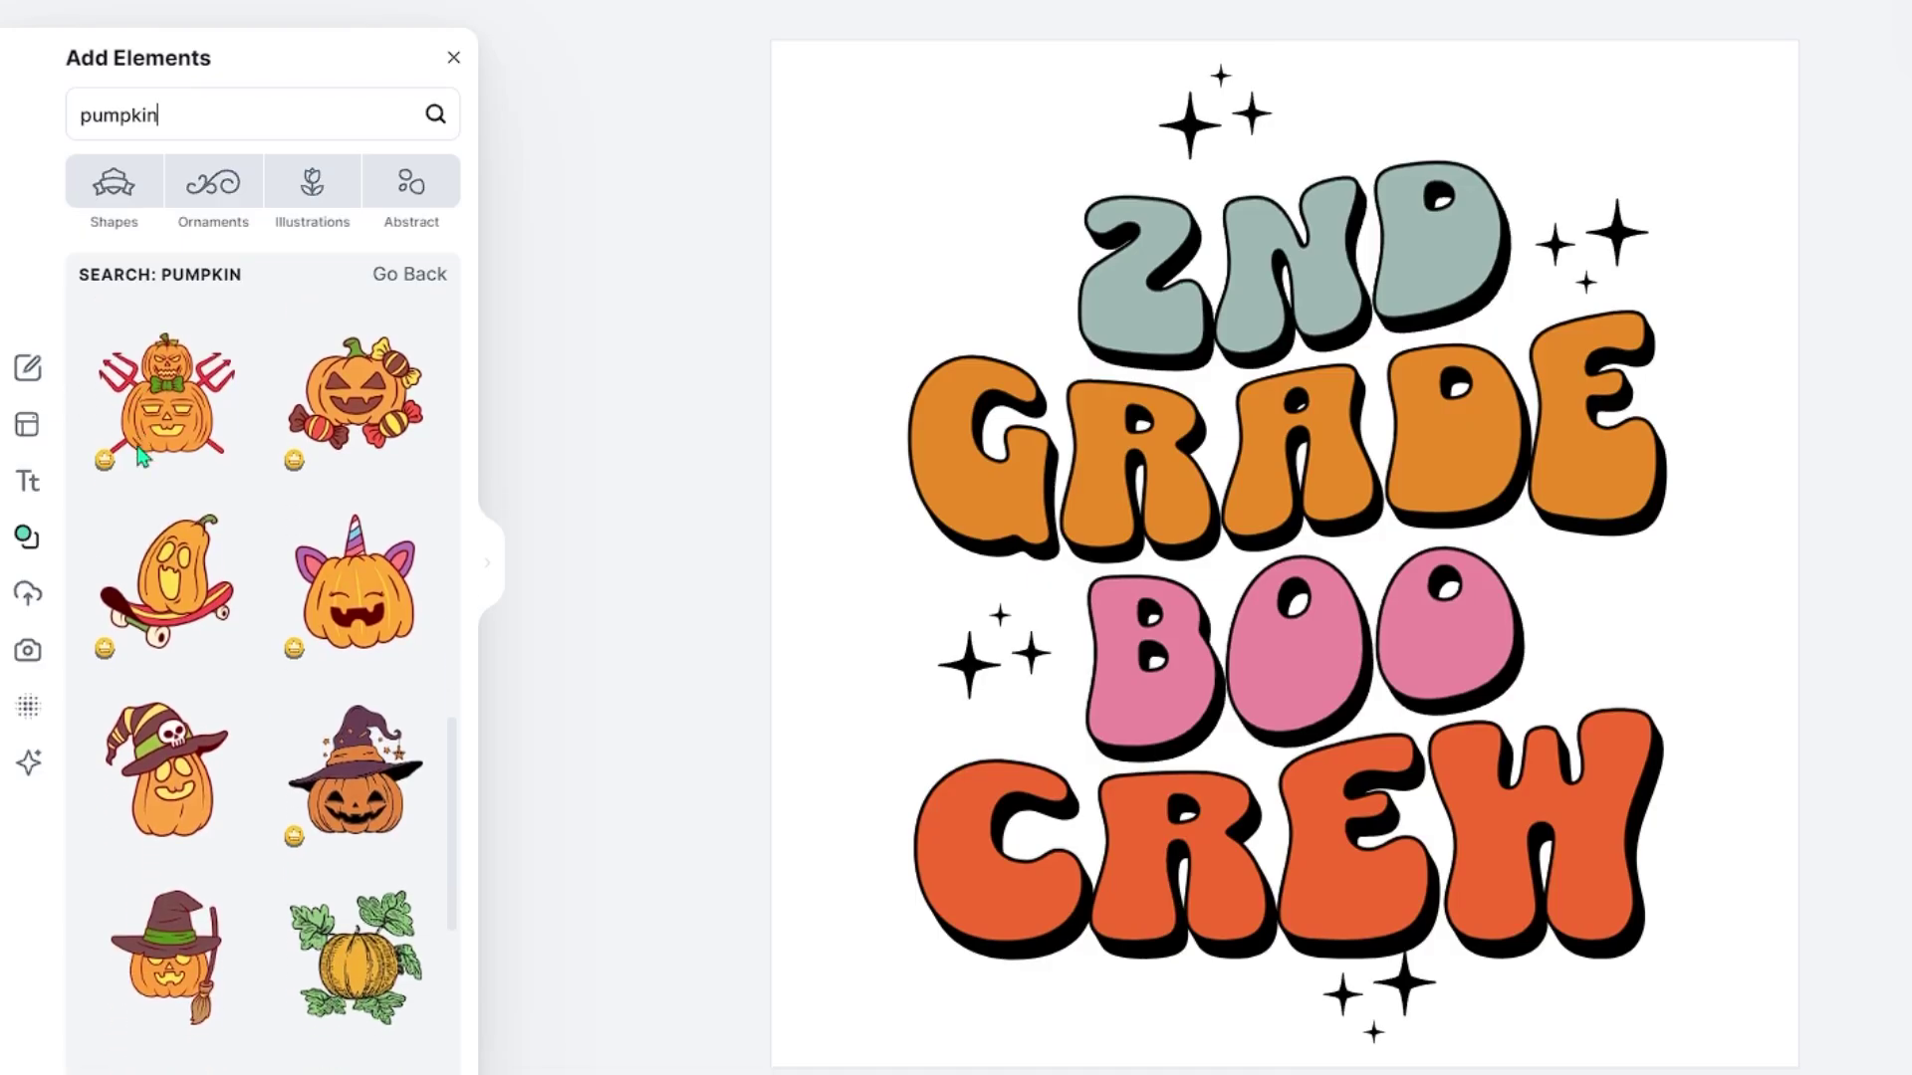
{"action": "scroll", "coordinate": [339, 561], "scroll_direction": "down", "scroll_amount": 2}
{"action": "left_click", "coordinate": [365, 485]}
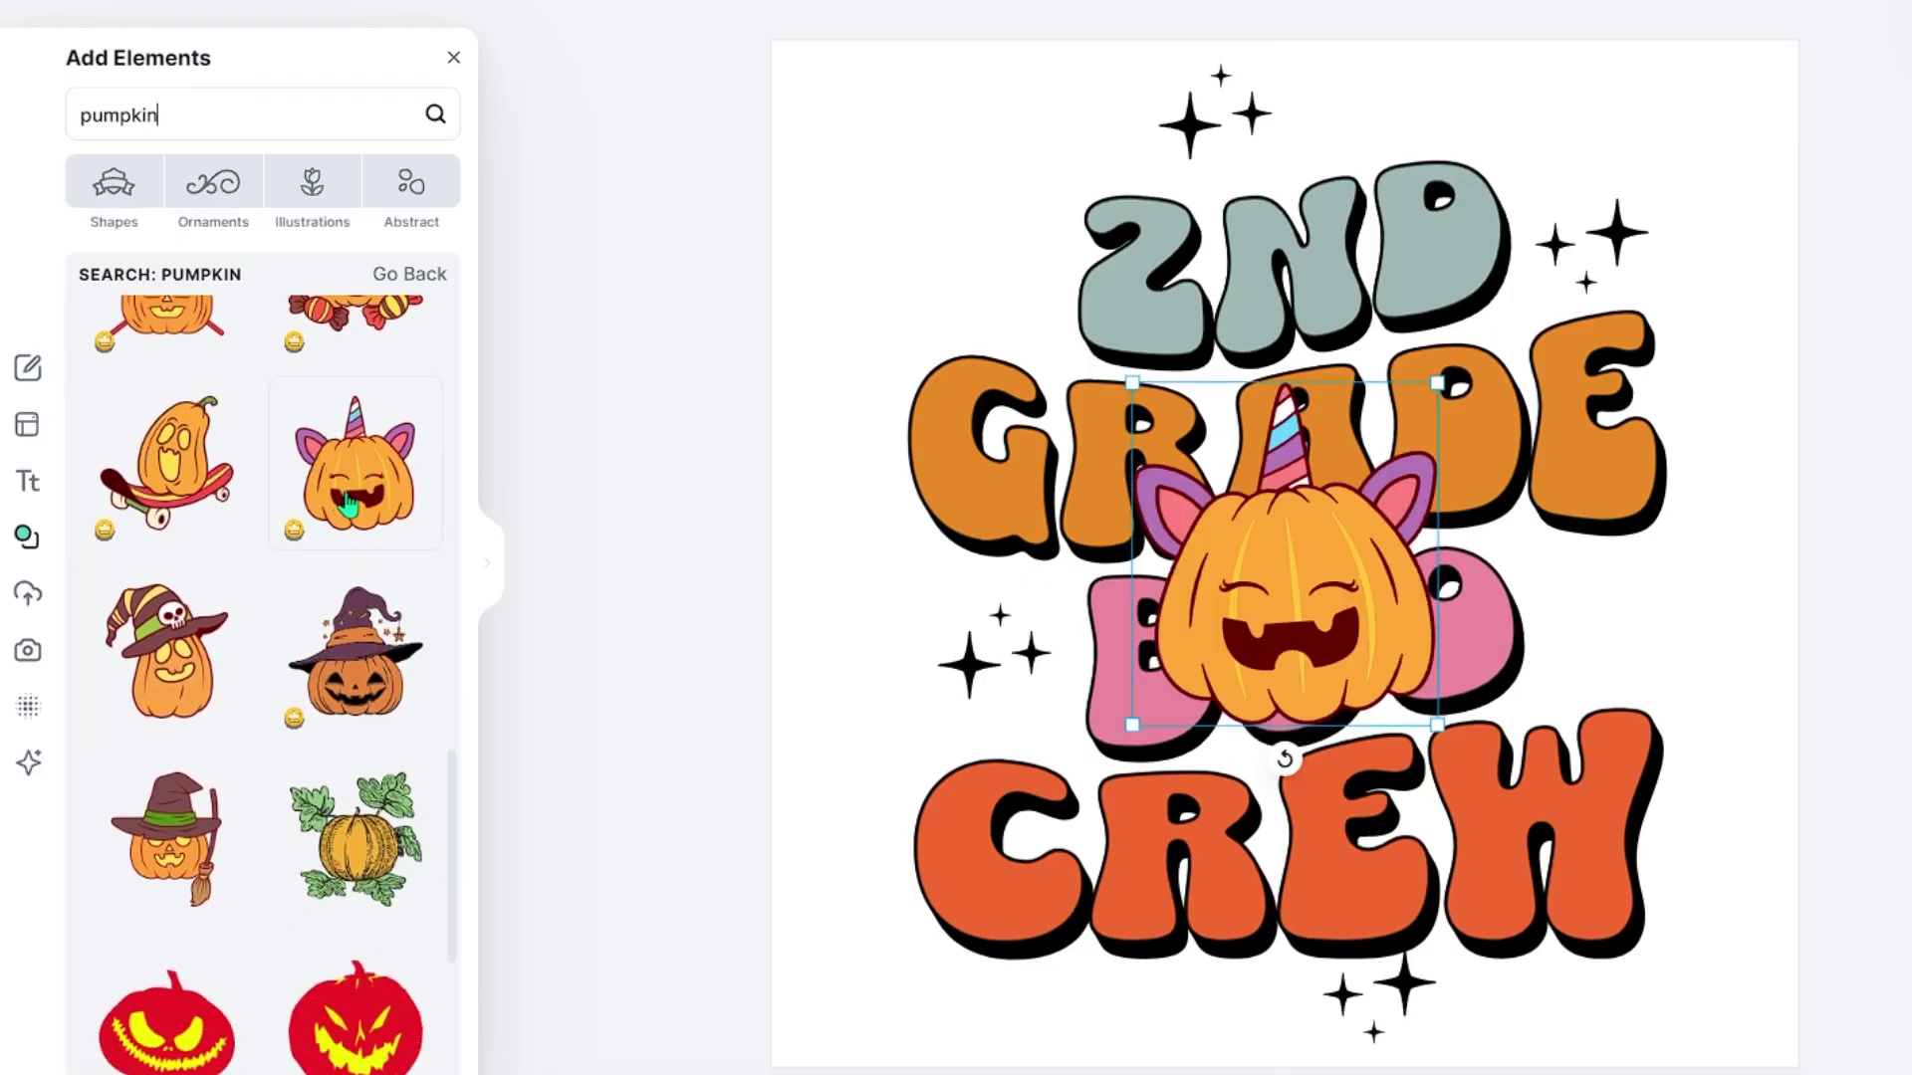
Step: Shrink the unicorn pumpkin, tilt it clockwise and place it in the gap after the word BOO
{"action": "left_click_drag", "start_coordinate": [1439, 383], "coordinate": [1325, 505]}
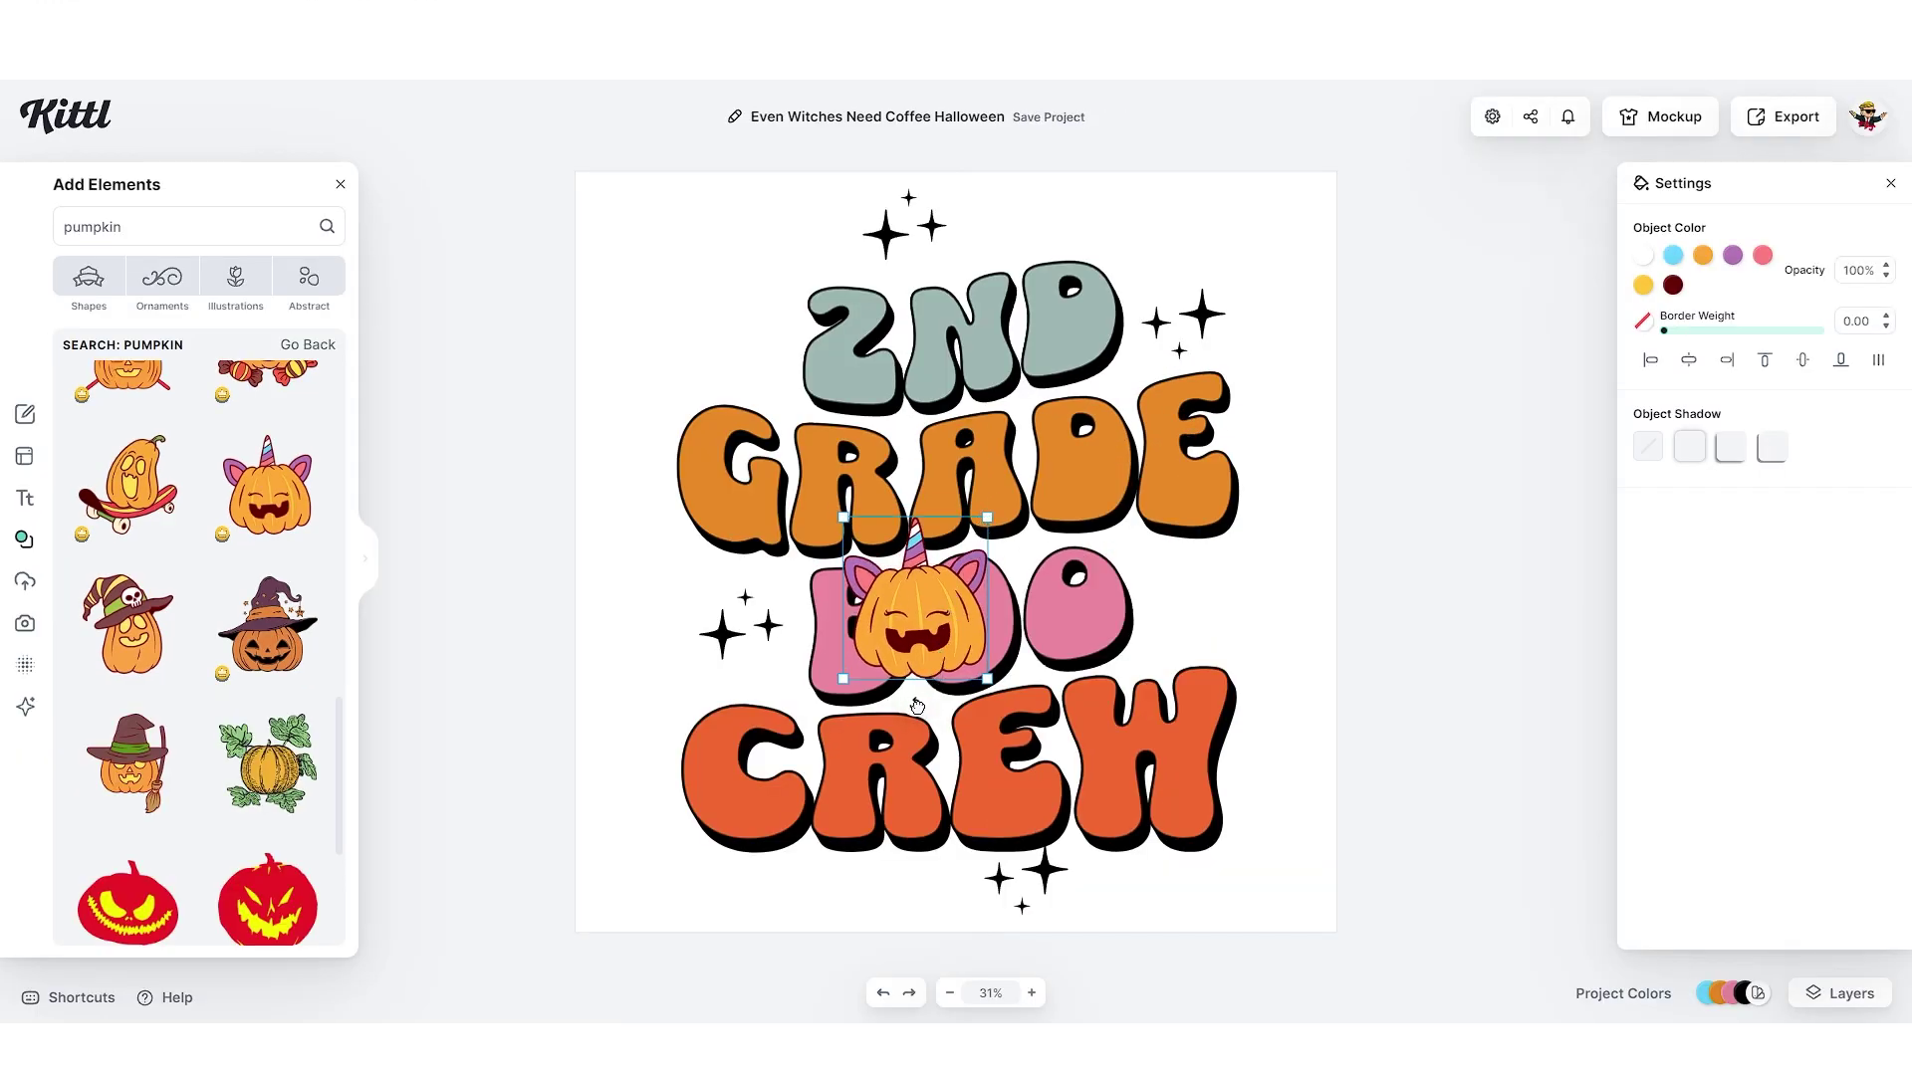
{"action": "left_click_drag", "start_coordinate": [917, 705], "coordinate": [1305, 545]}
{"action": "left_click", "coordinate": [1279, 534]}
{"action": "left_click", "coordinate": [1195, 635]}
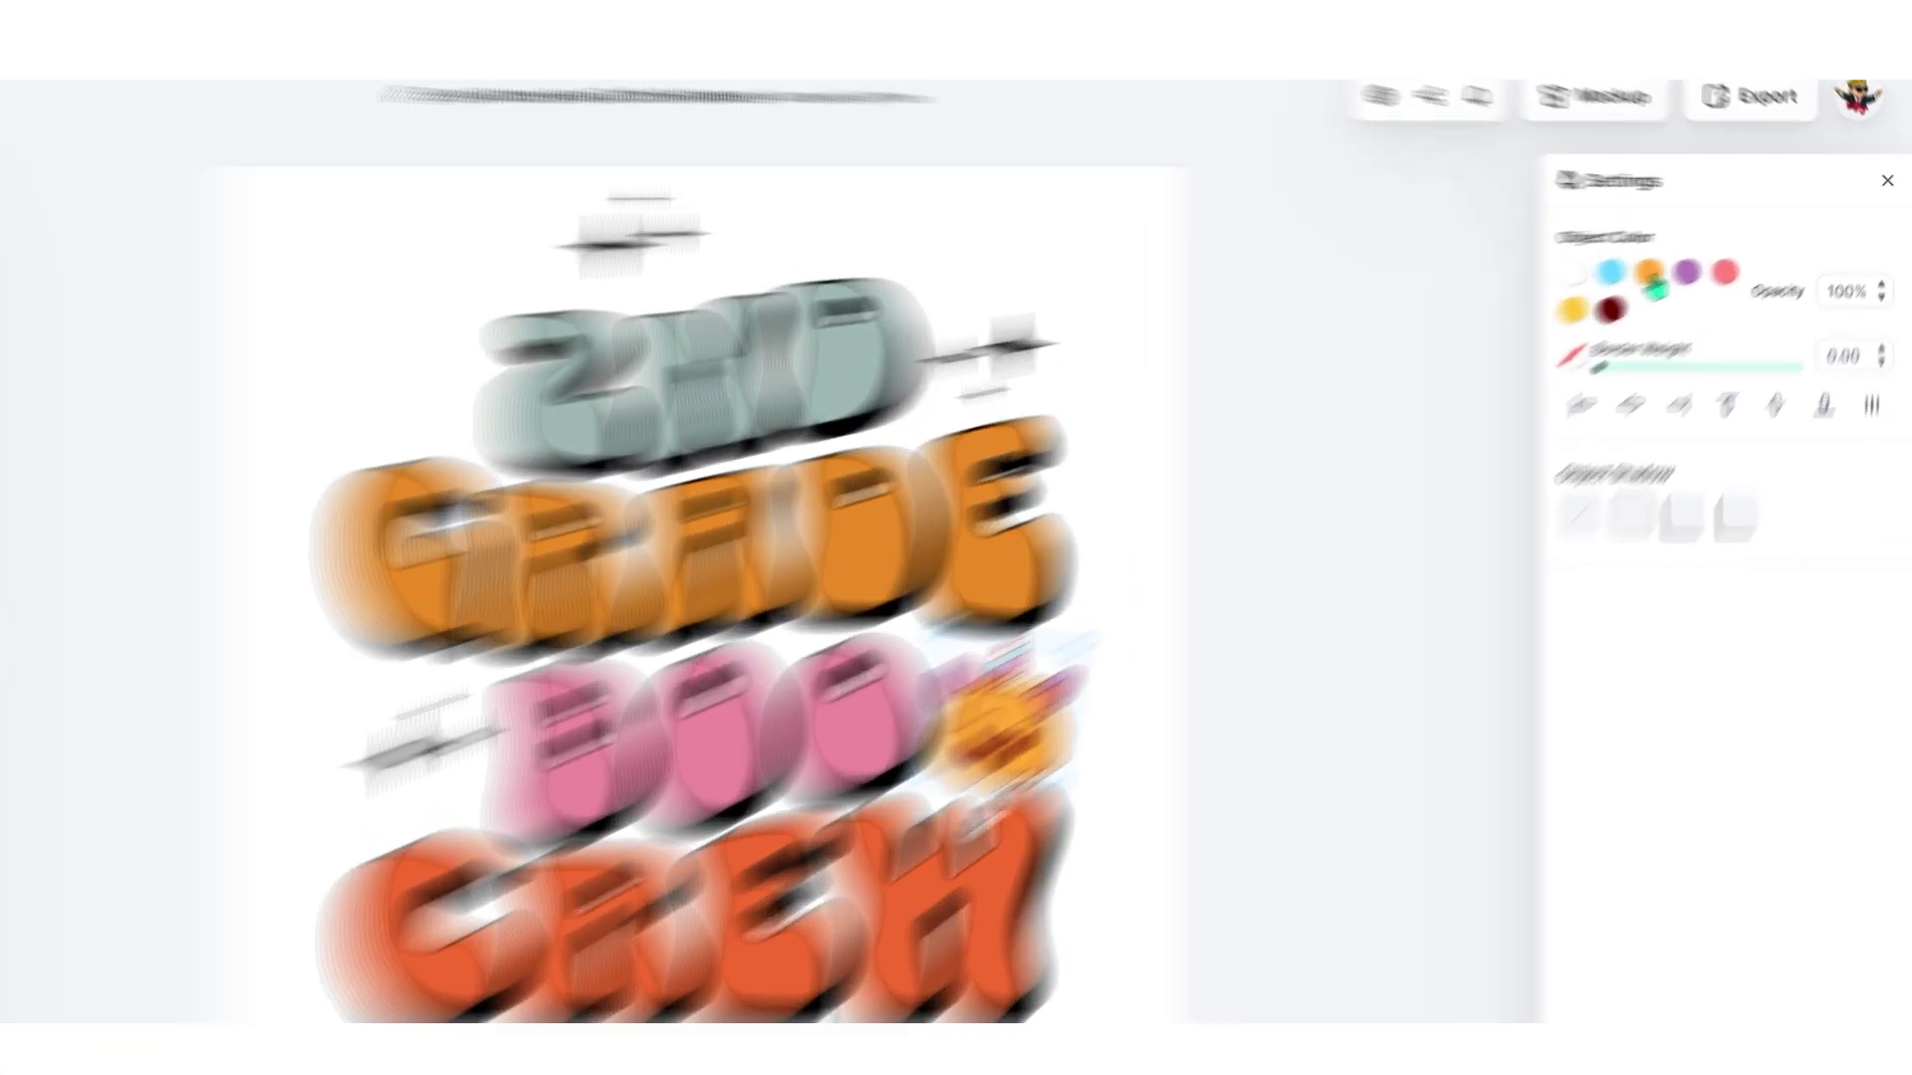
Step: Recolour the unicorn pumpkin's orange parts in the orange-red of CREW and its purple parts in the grey-green of 2ND
{"action": "left_click", "coordinate": [1703, 261]}
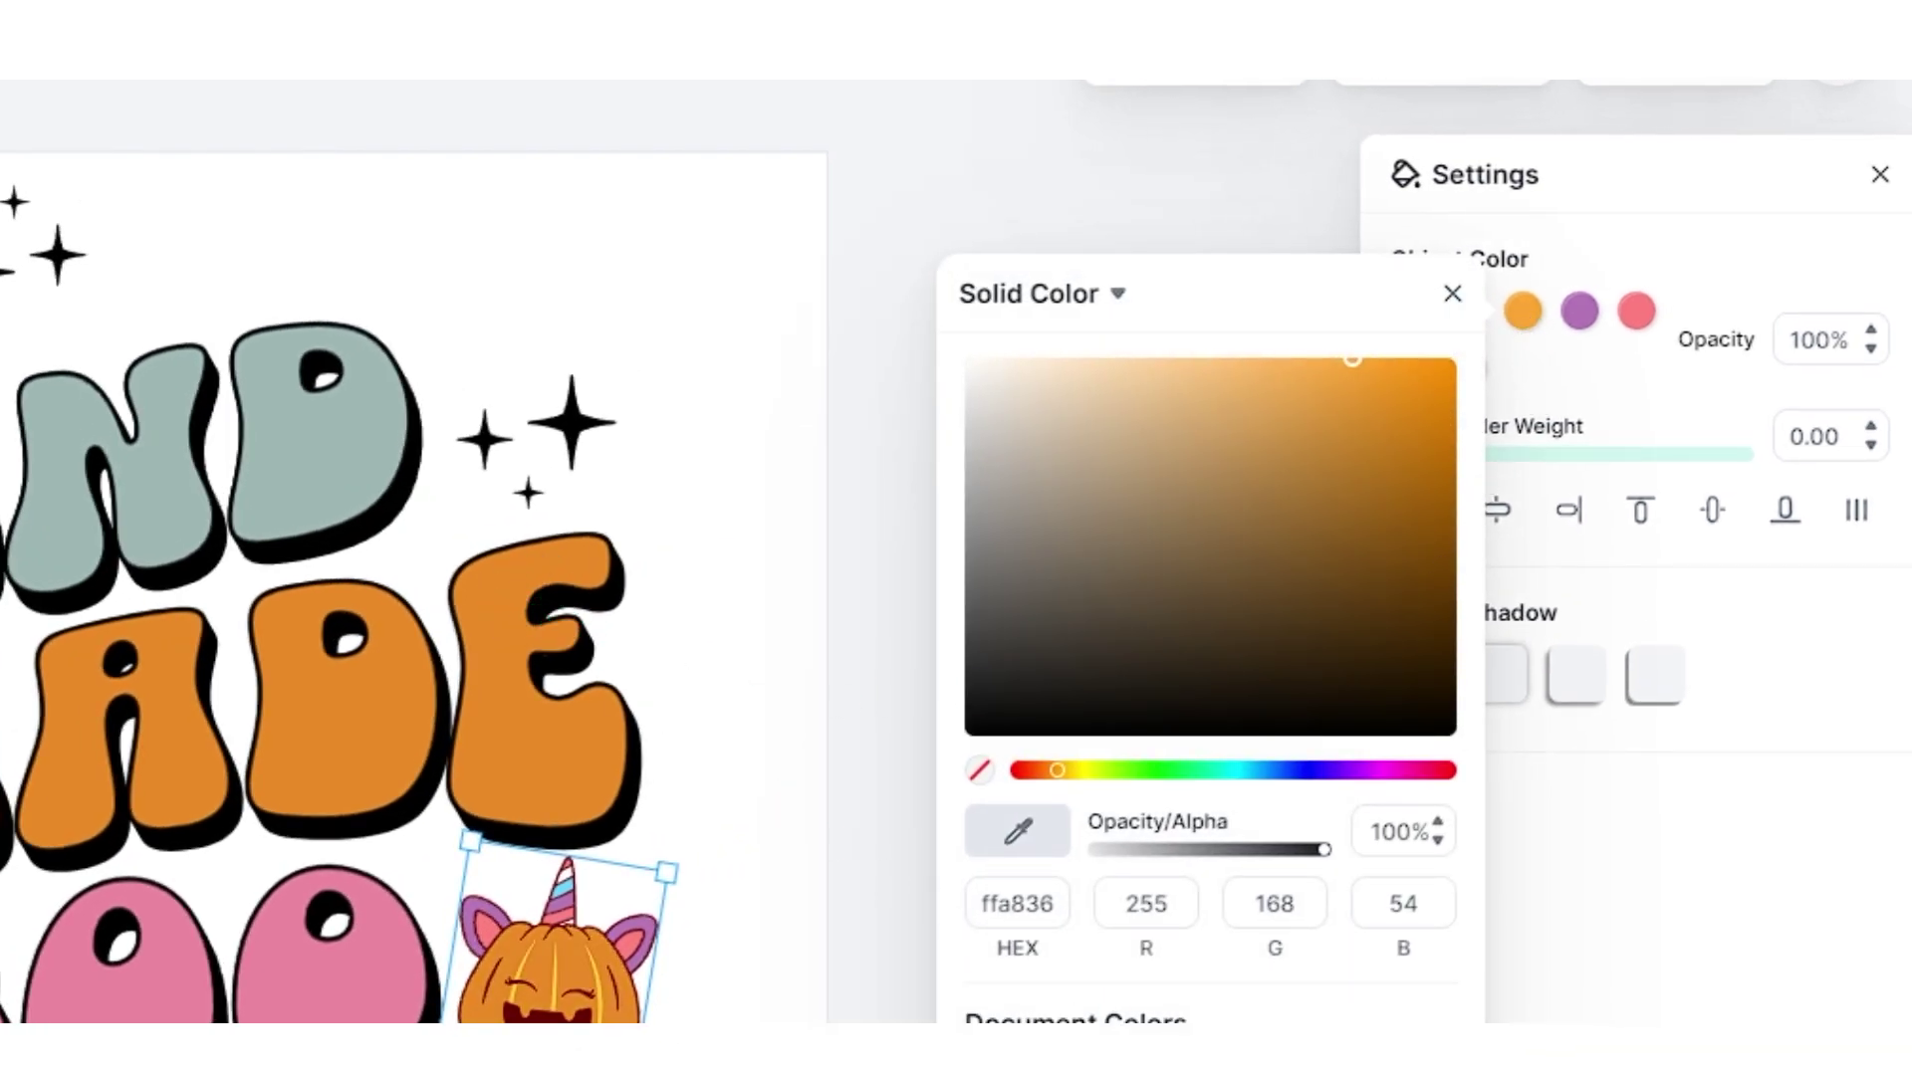
{"action": "left_click", "coordinate": [1381, 388]}
{"action": "left_click", "coordinate": [1587, 367]}
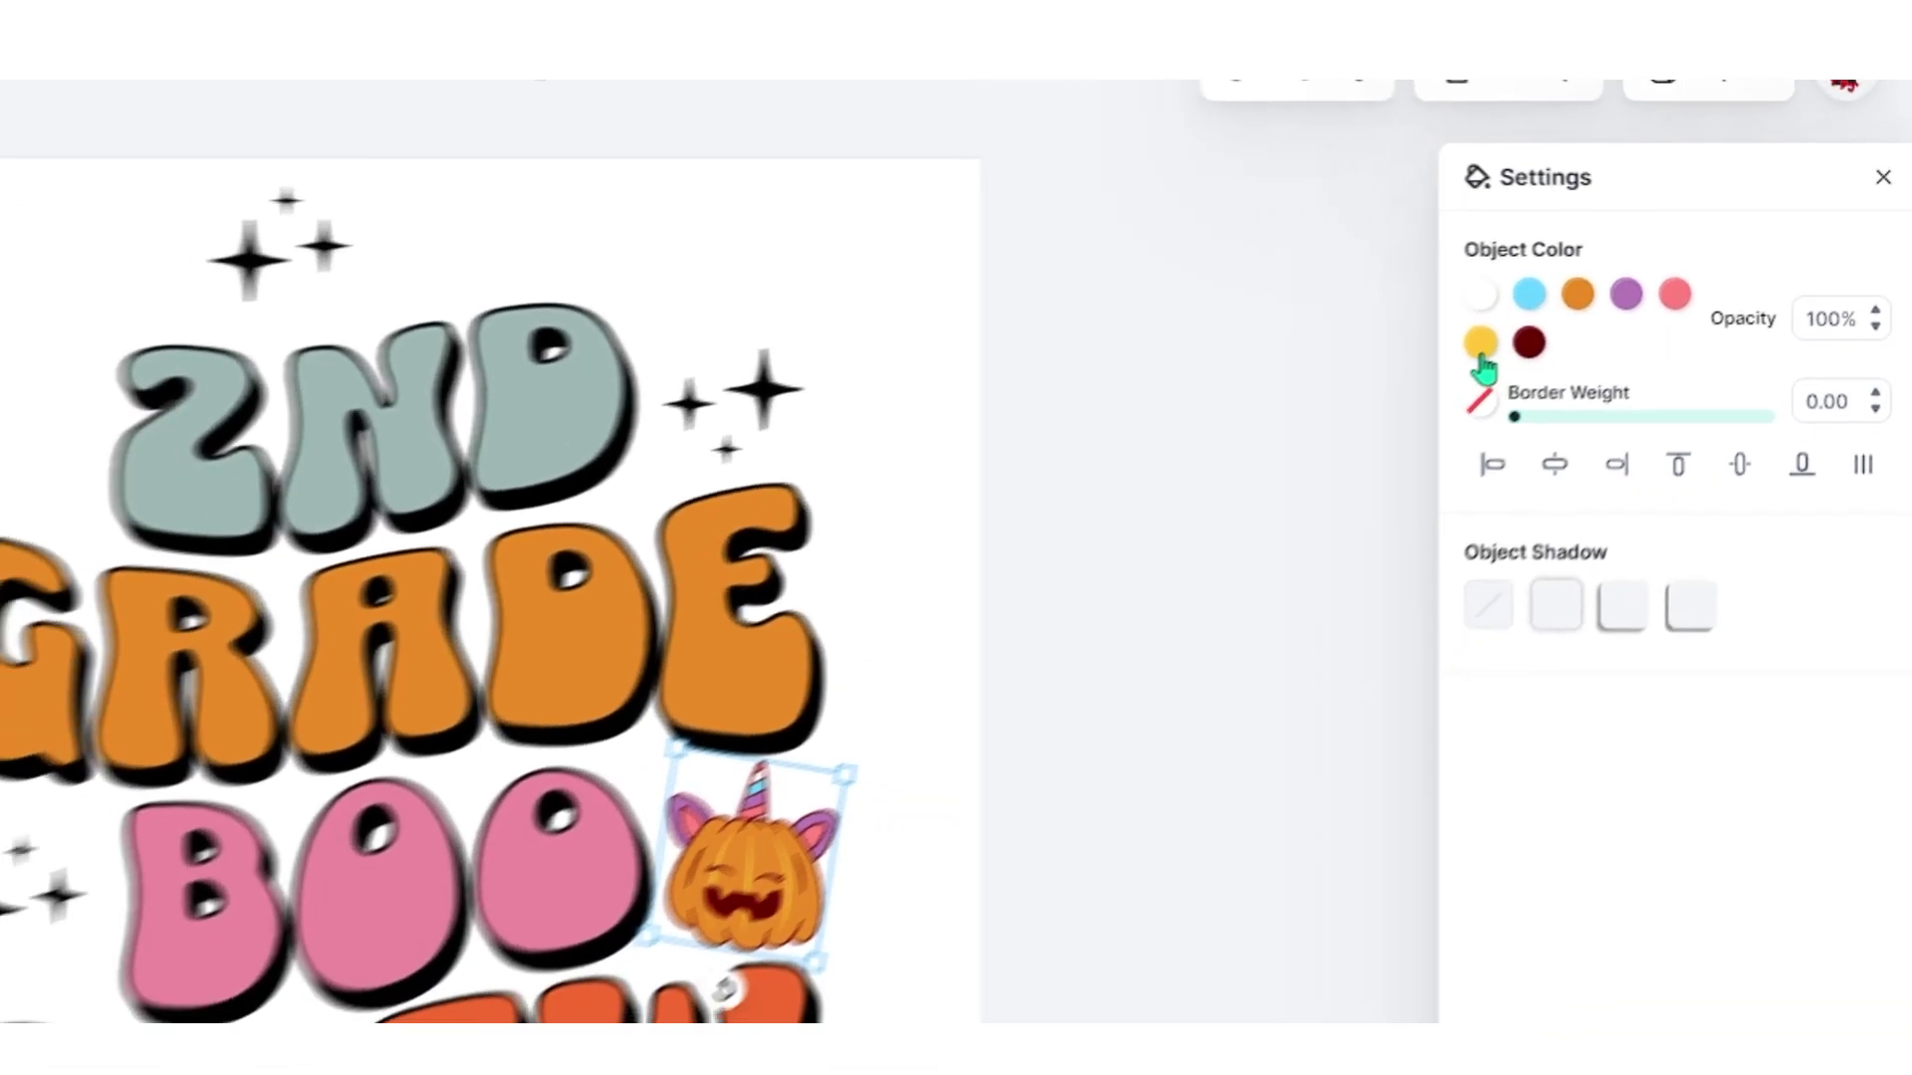
{"action": "left_click", "coordinate": [1409, 368]}
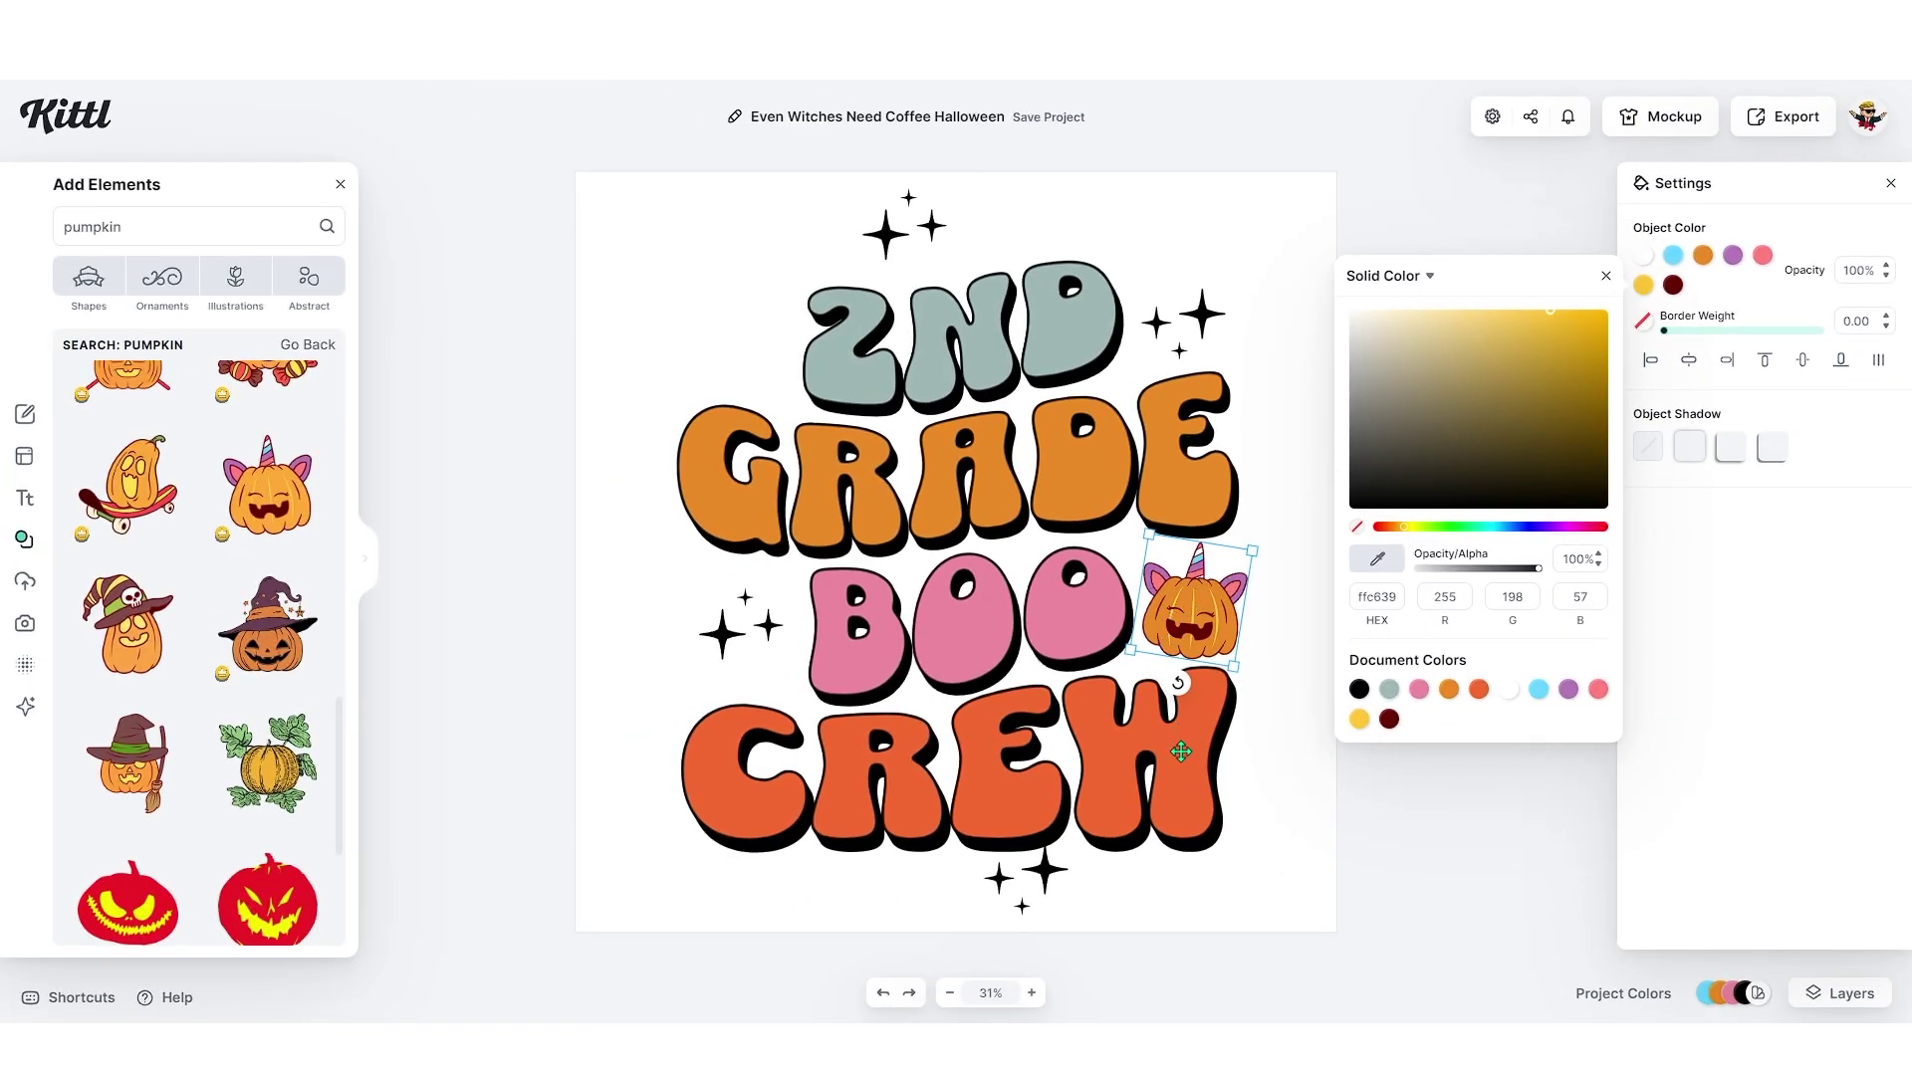
{"action": "left_click", "coordinate": [1366, 762]}
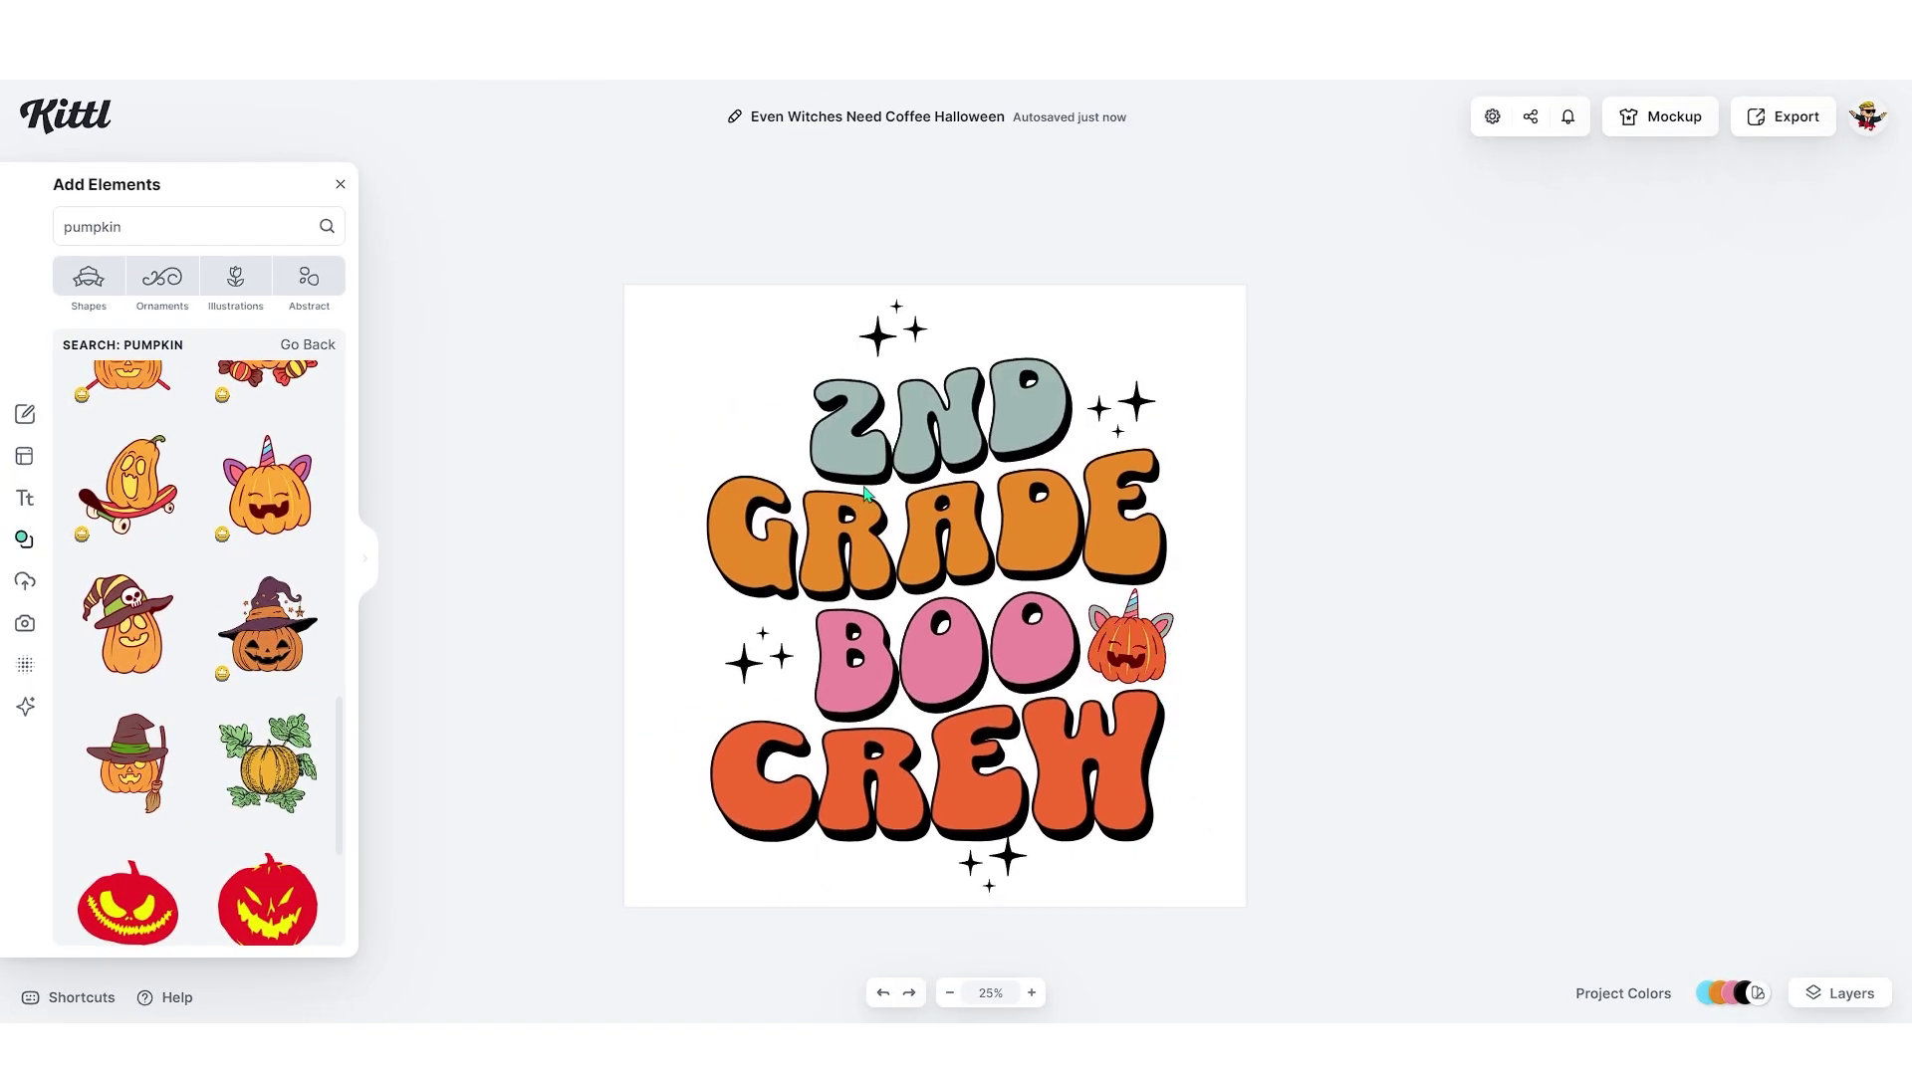
Step: Duplicate the recoloured unicorn pumpkin and place the copy before 2ND, above the G of GRADE
{"action": "left_click", "coordinate": [1130, 645]}
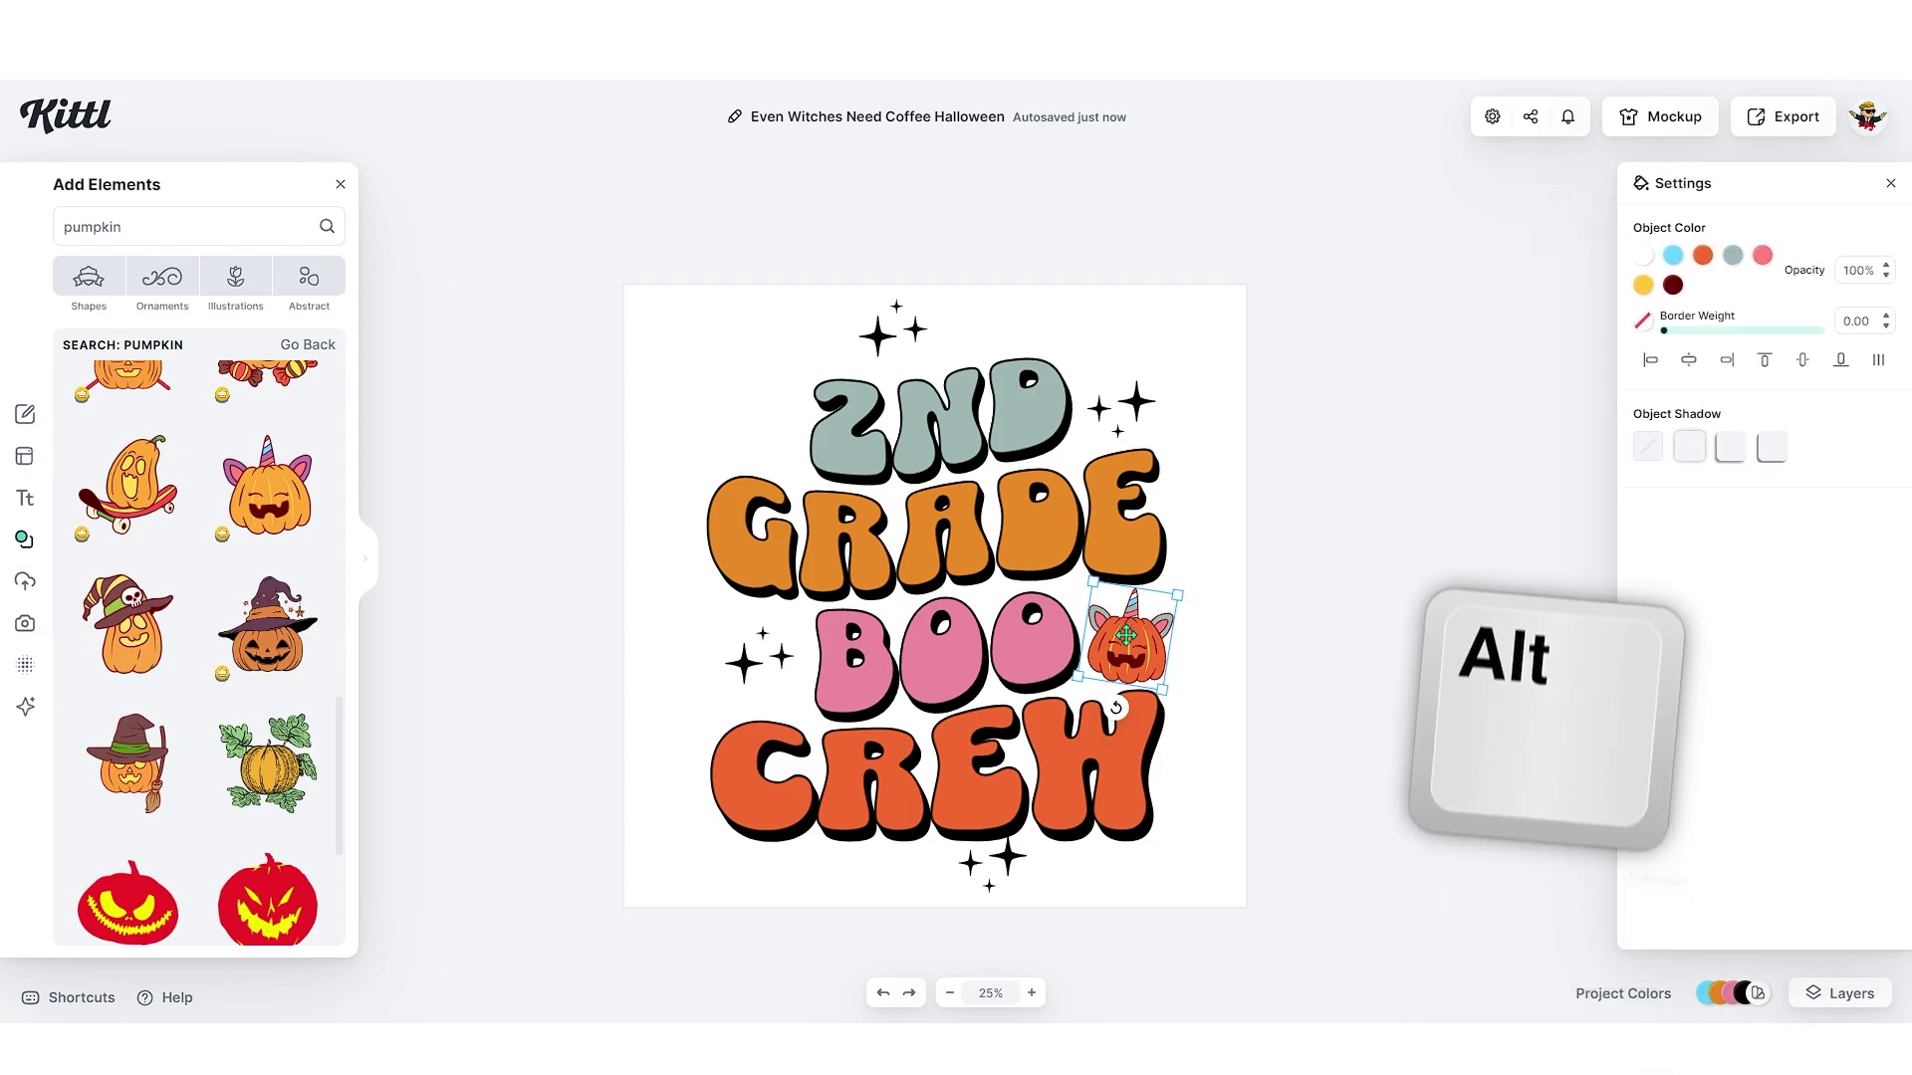
{"action": "left_click_drag", "start_coordinate": [1130, 645], "coordinate": [745, 420]}
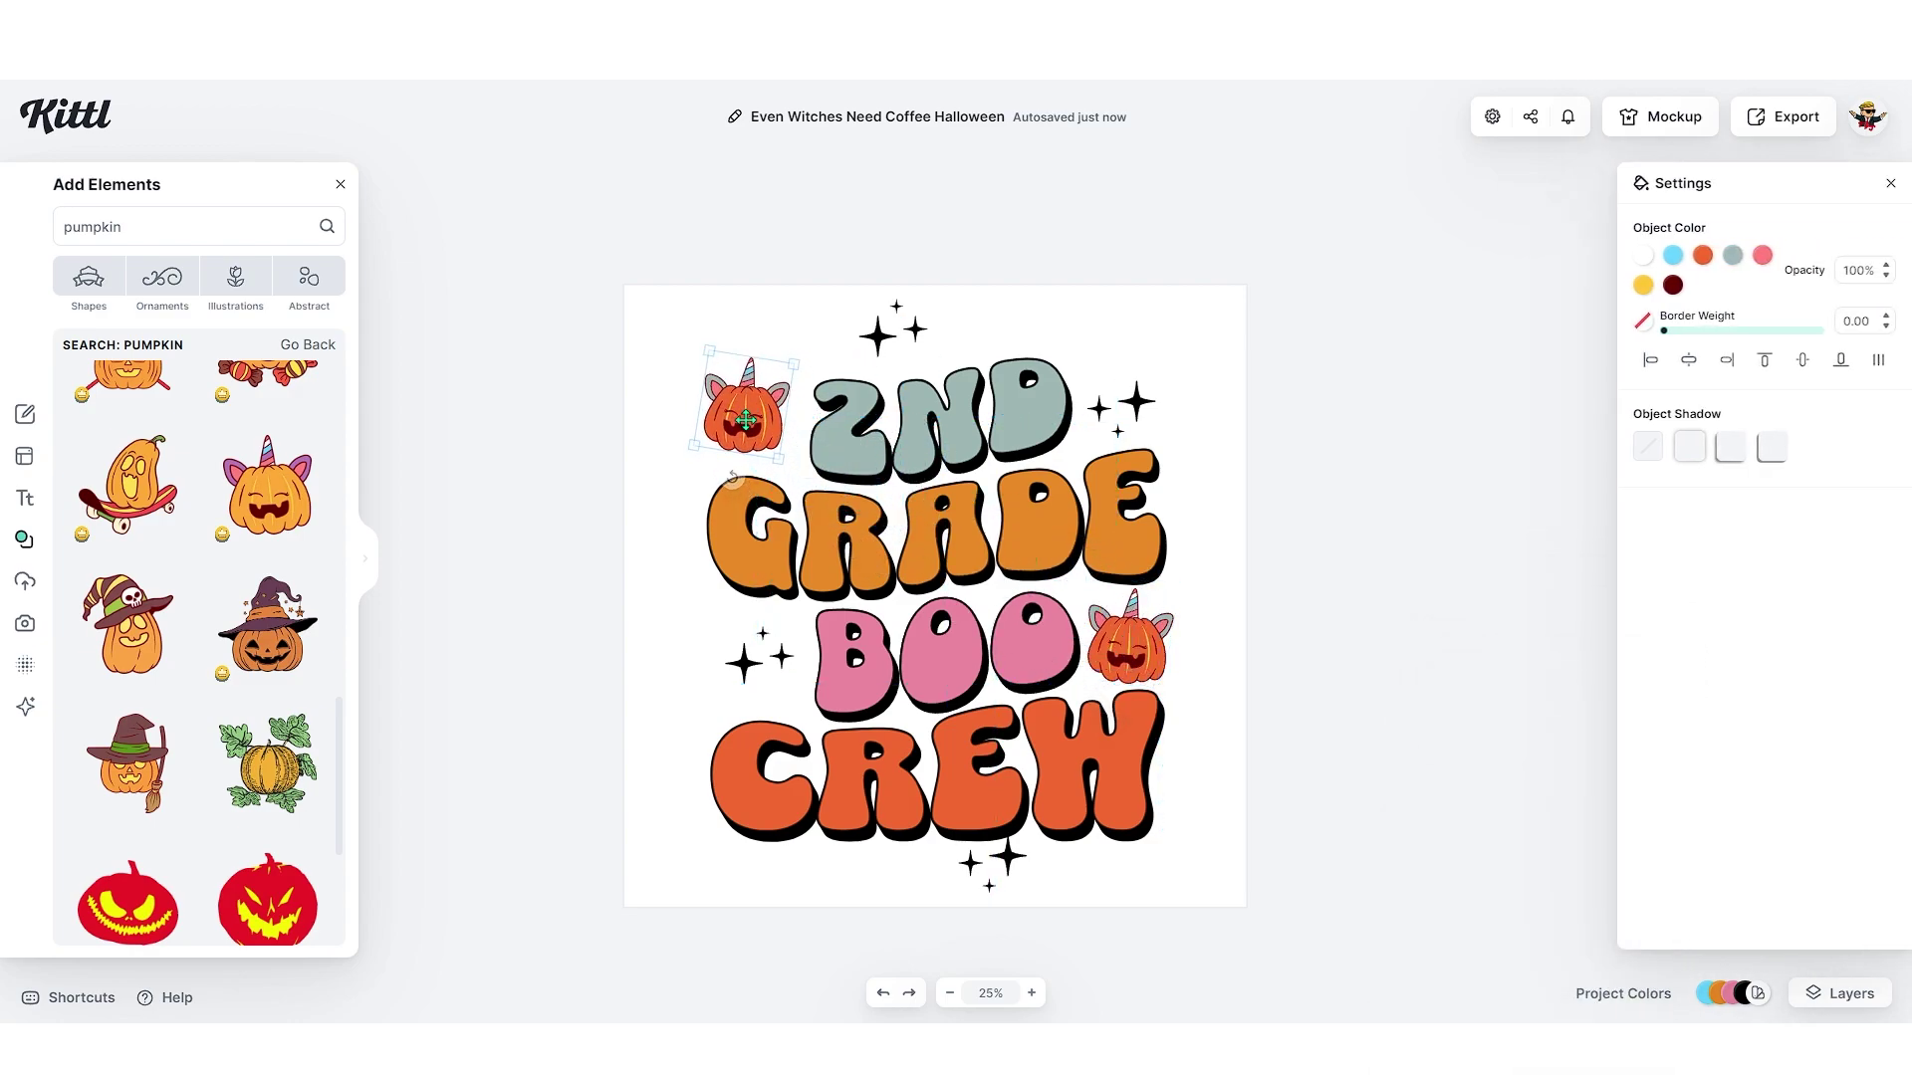
{"action": "mouse_move", "coordinate": [1249, 635]}
{"action": "left_mouse_down"}
{"action": "mouse_move", "coordinate": [1262, 549]}
{"action": "mouse_move", "coordinate": [1261, 608]}
{"action": "left_mouse_up"}
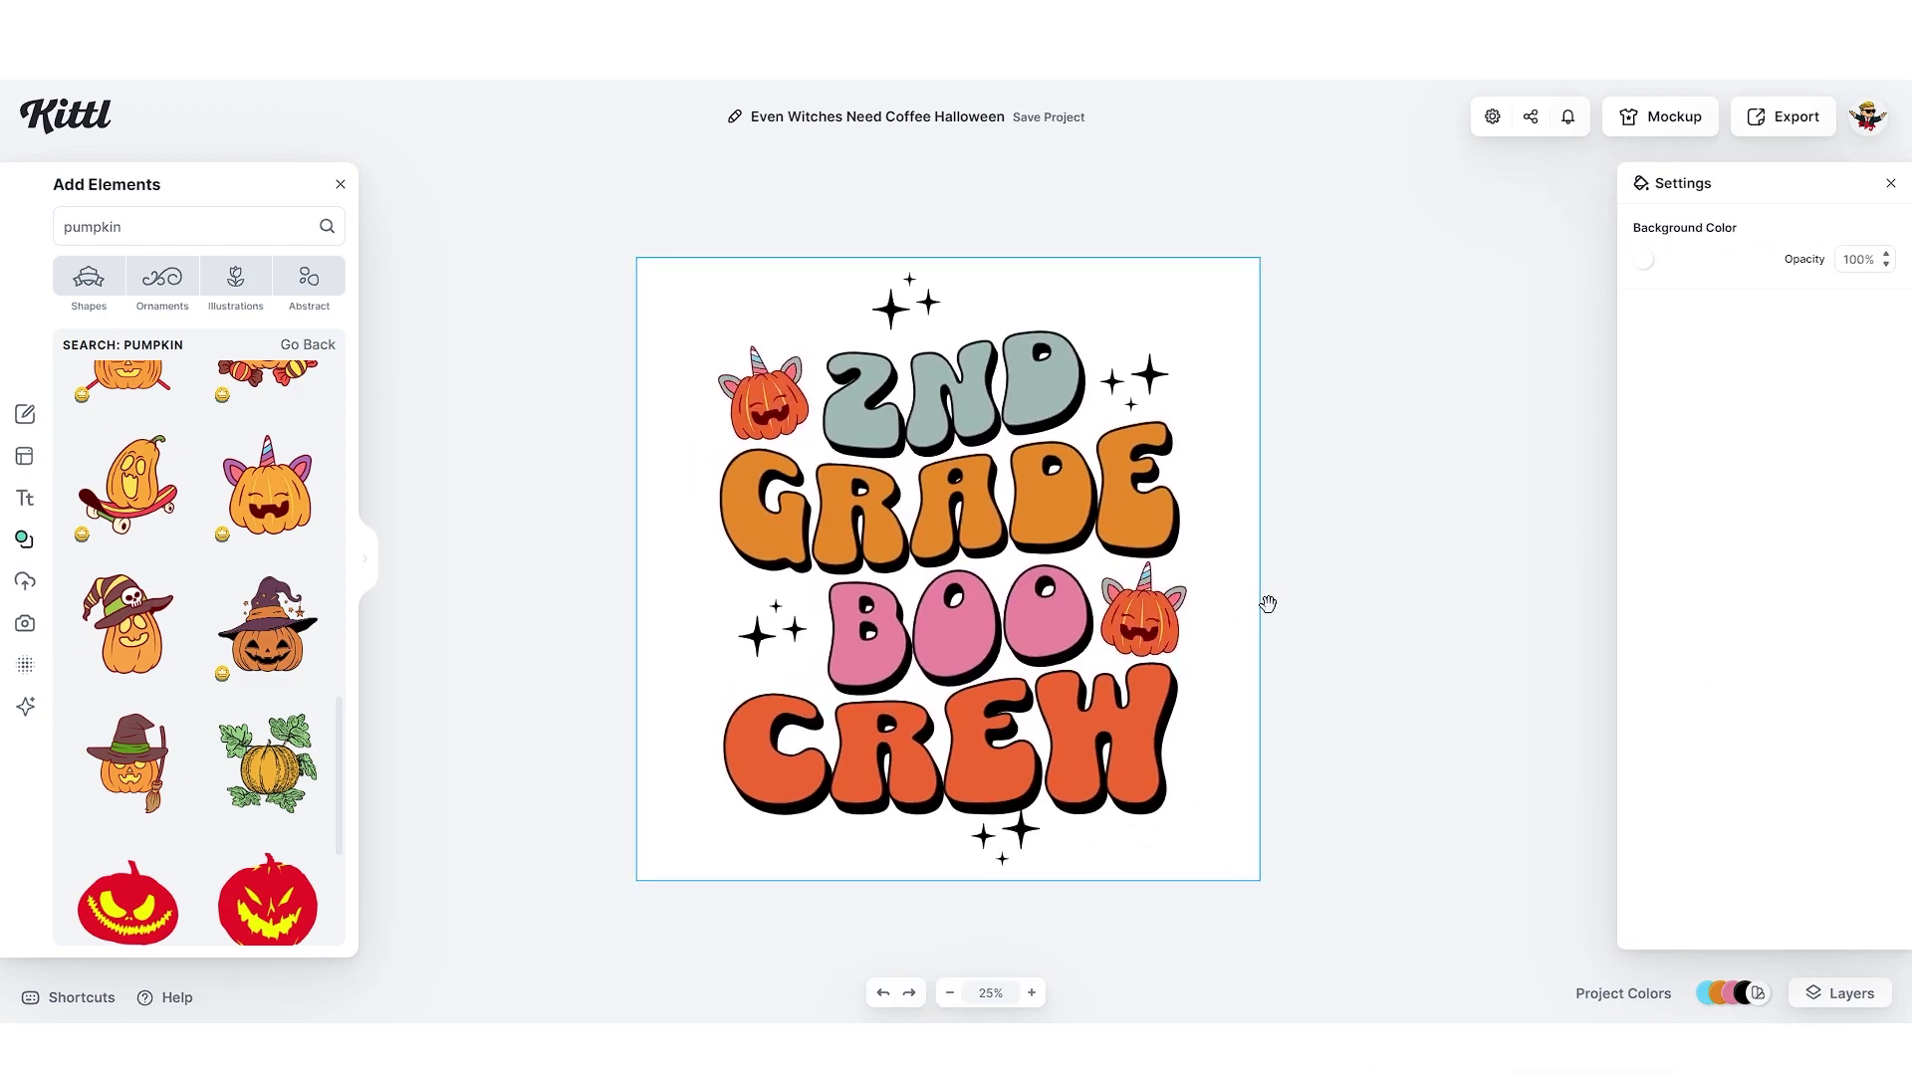
{"action": "left_click", "coordinate": [1395, 601]}
{"action": "left_click", "coordinate": [1195, 531]}
{"action": "left_click", "coordinate": [997, 900]}
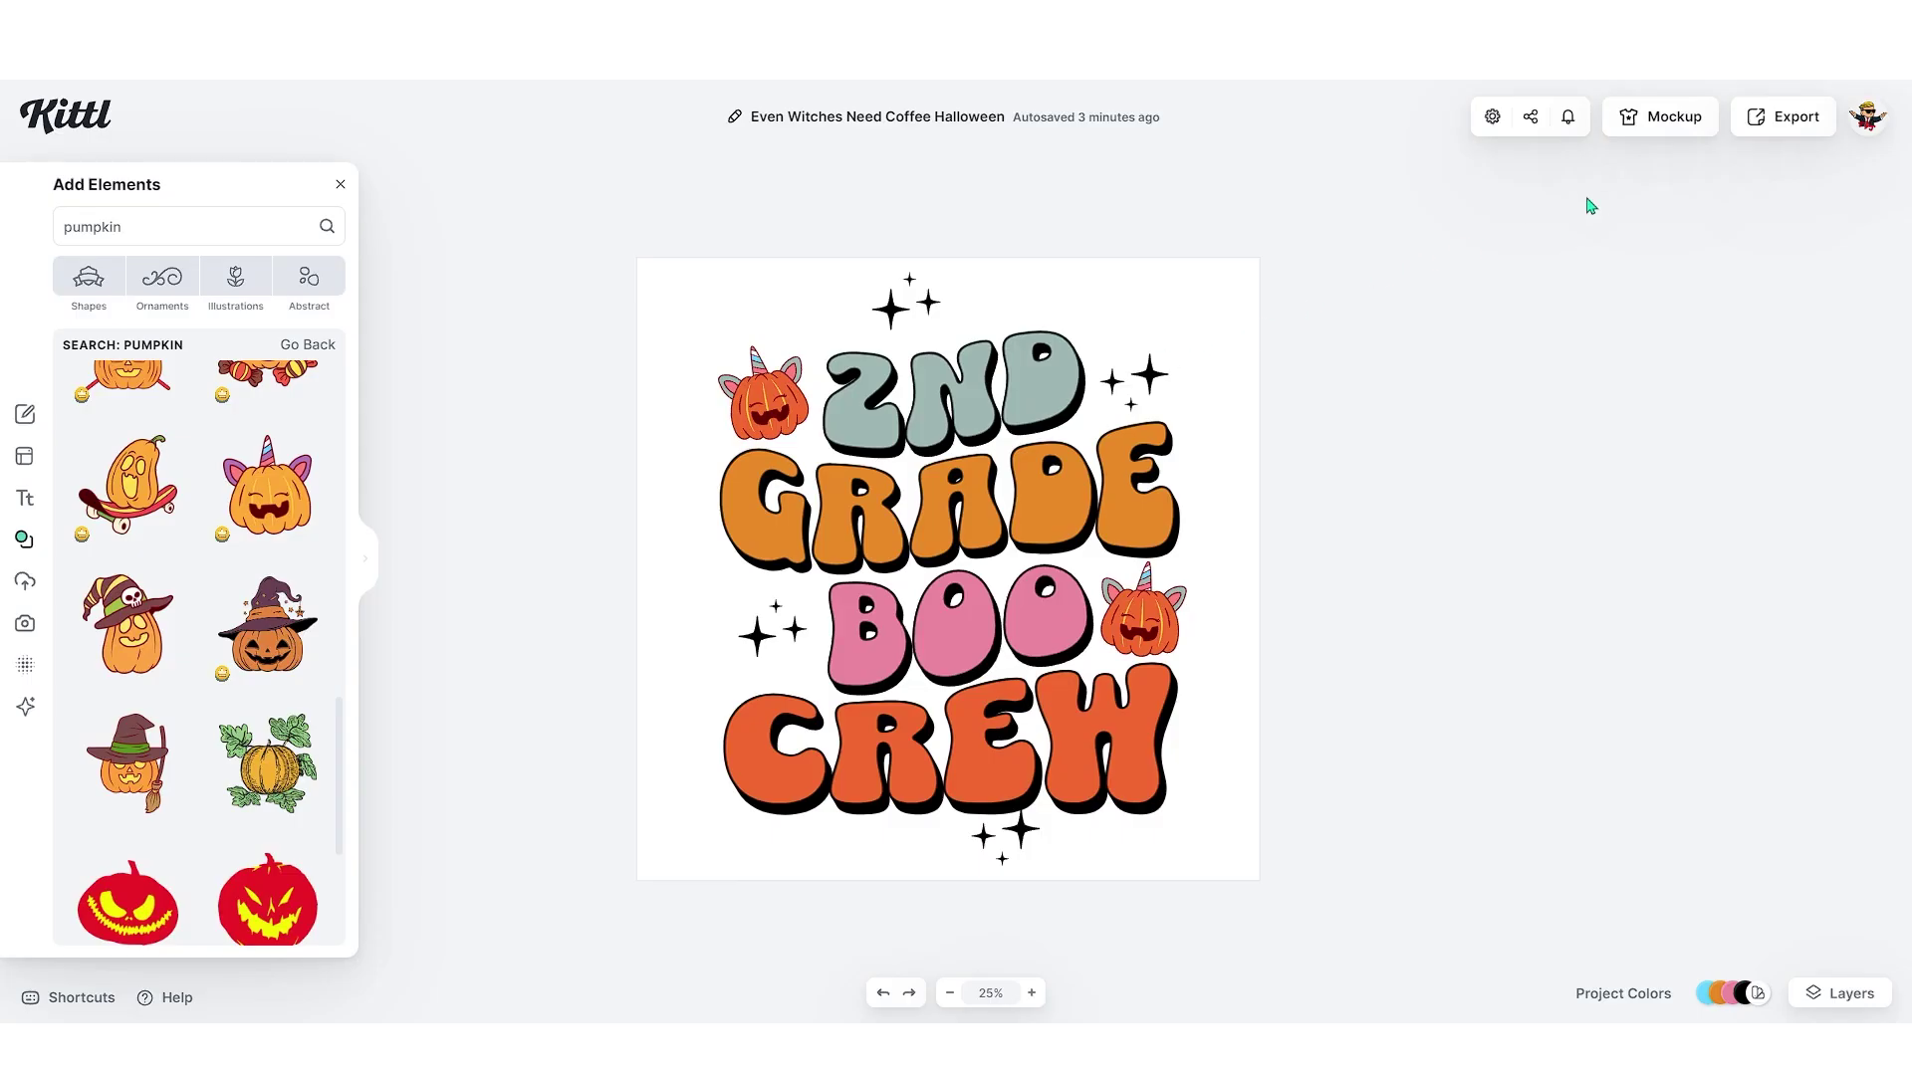
Step: Export the design as a PNG with the background removed and inspect the downloaded image up close
{"action": "left_click", "coordinate": [1792, 130]}
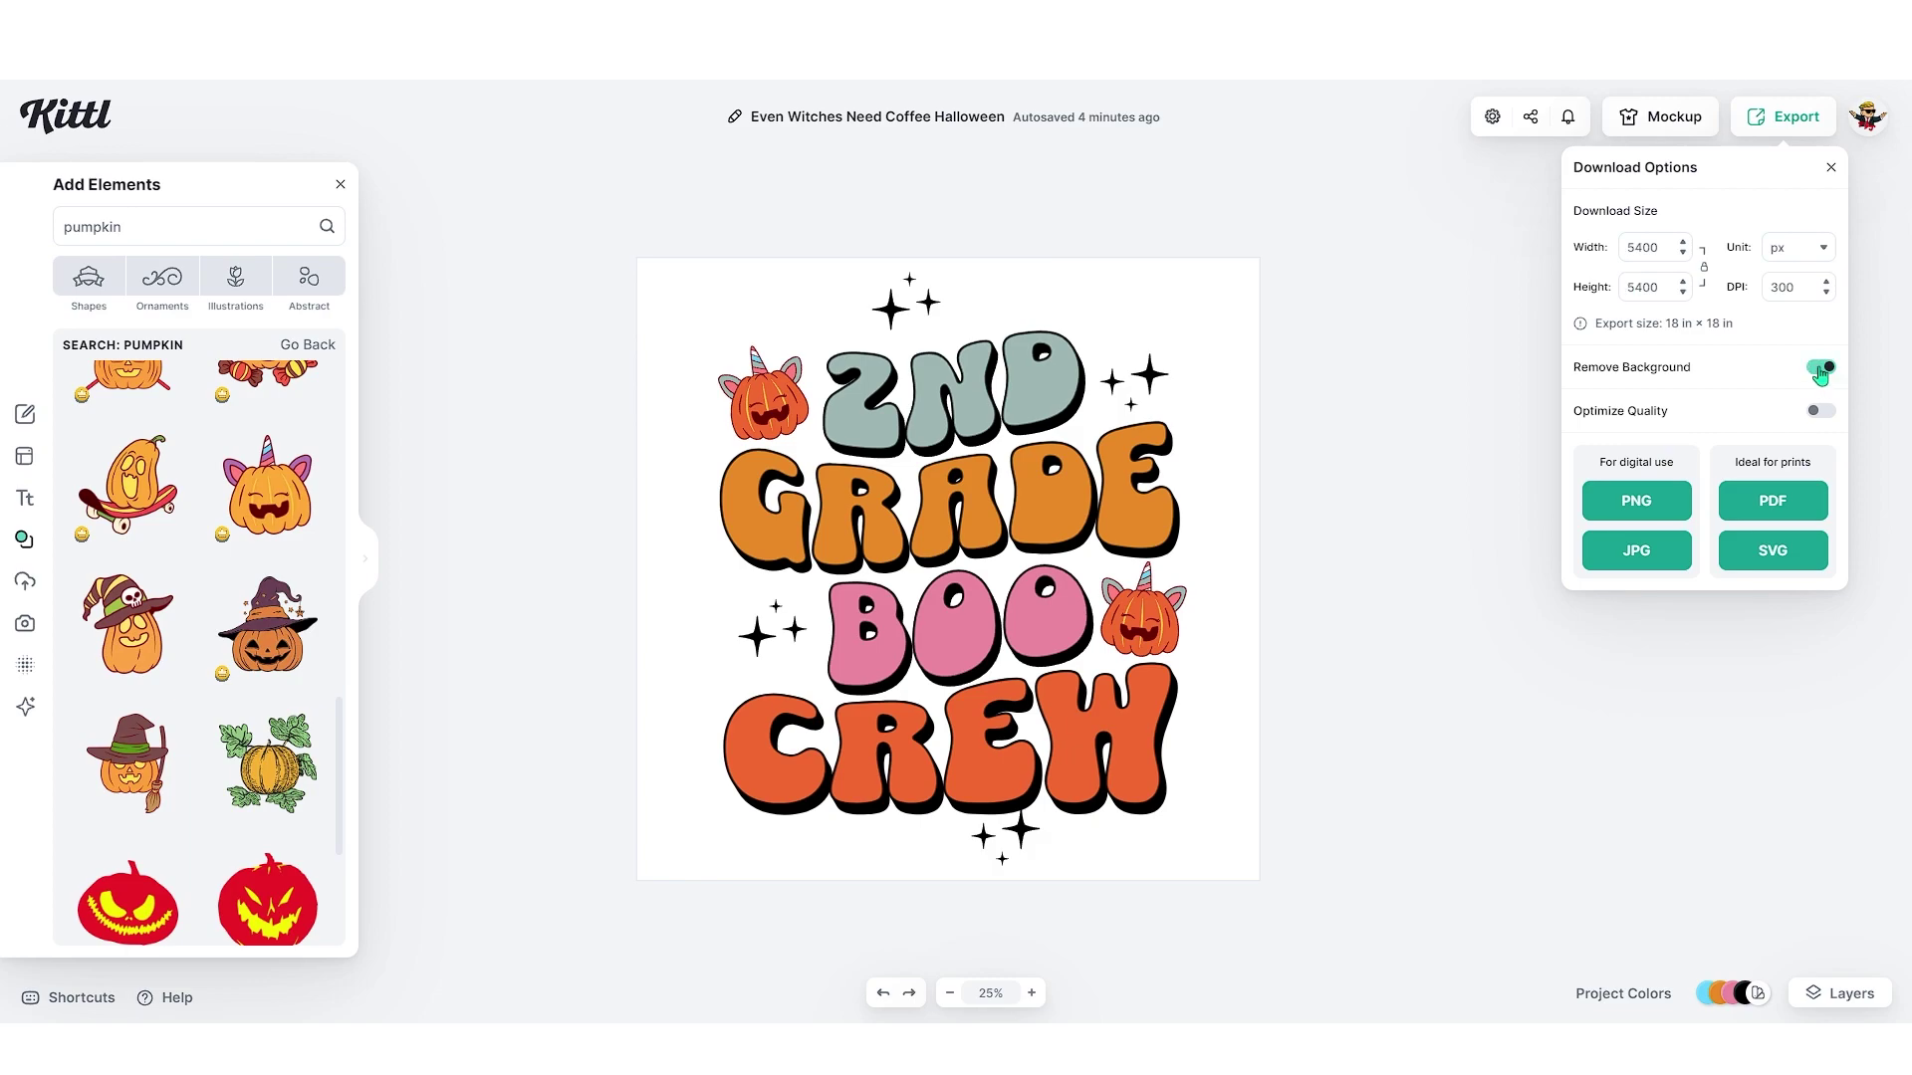
{"action": "left_click", "coordinate": [1648, 506]}
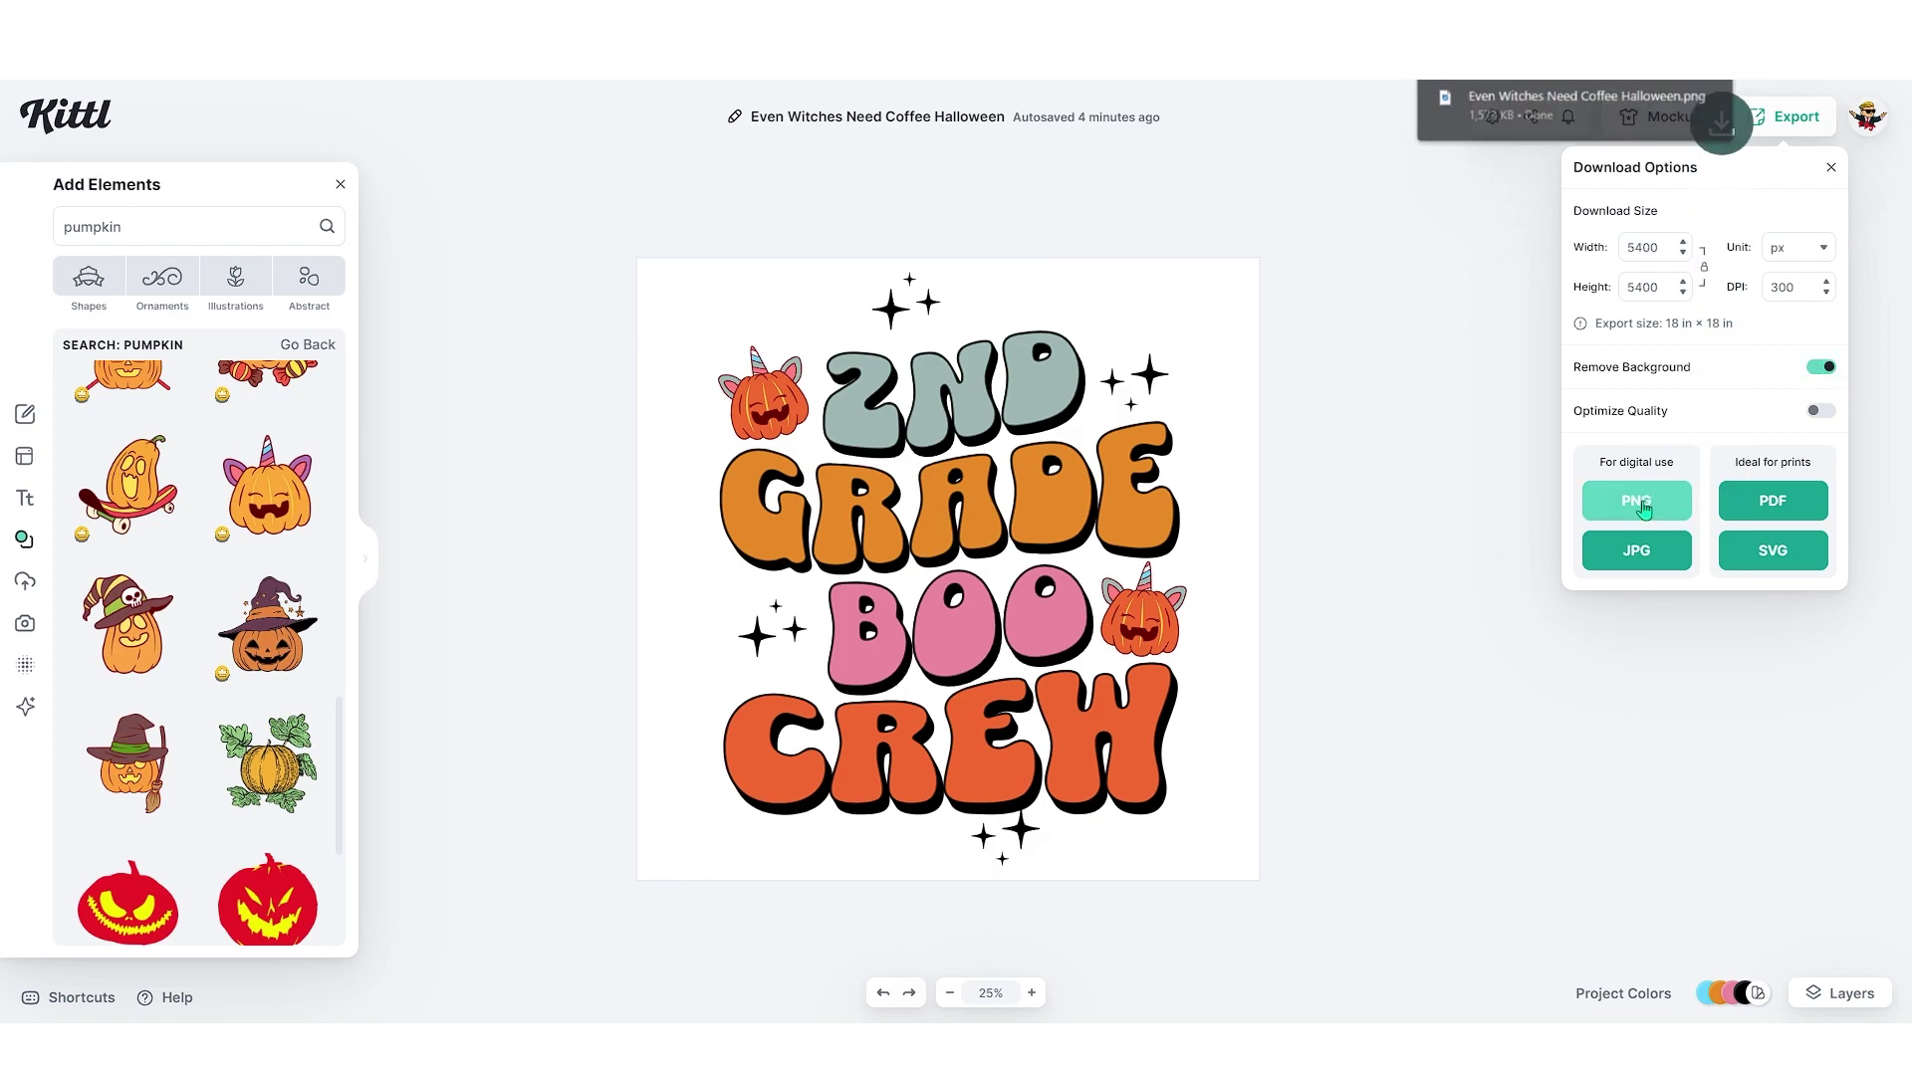
{"action": "left_click", "coordinate": [1712, 125]}
{"action": "scroll", "coordinate": [1031, 638], "scroll_direction": "up", "scroll_amount": 5}
{"action": "scroll", "coordinate": [1046, 616], "scroll_direction": "up", "scroll_amount": 6}
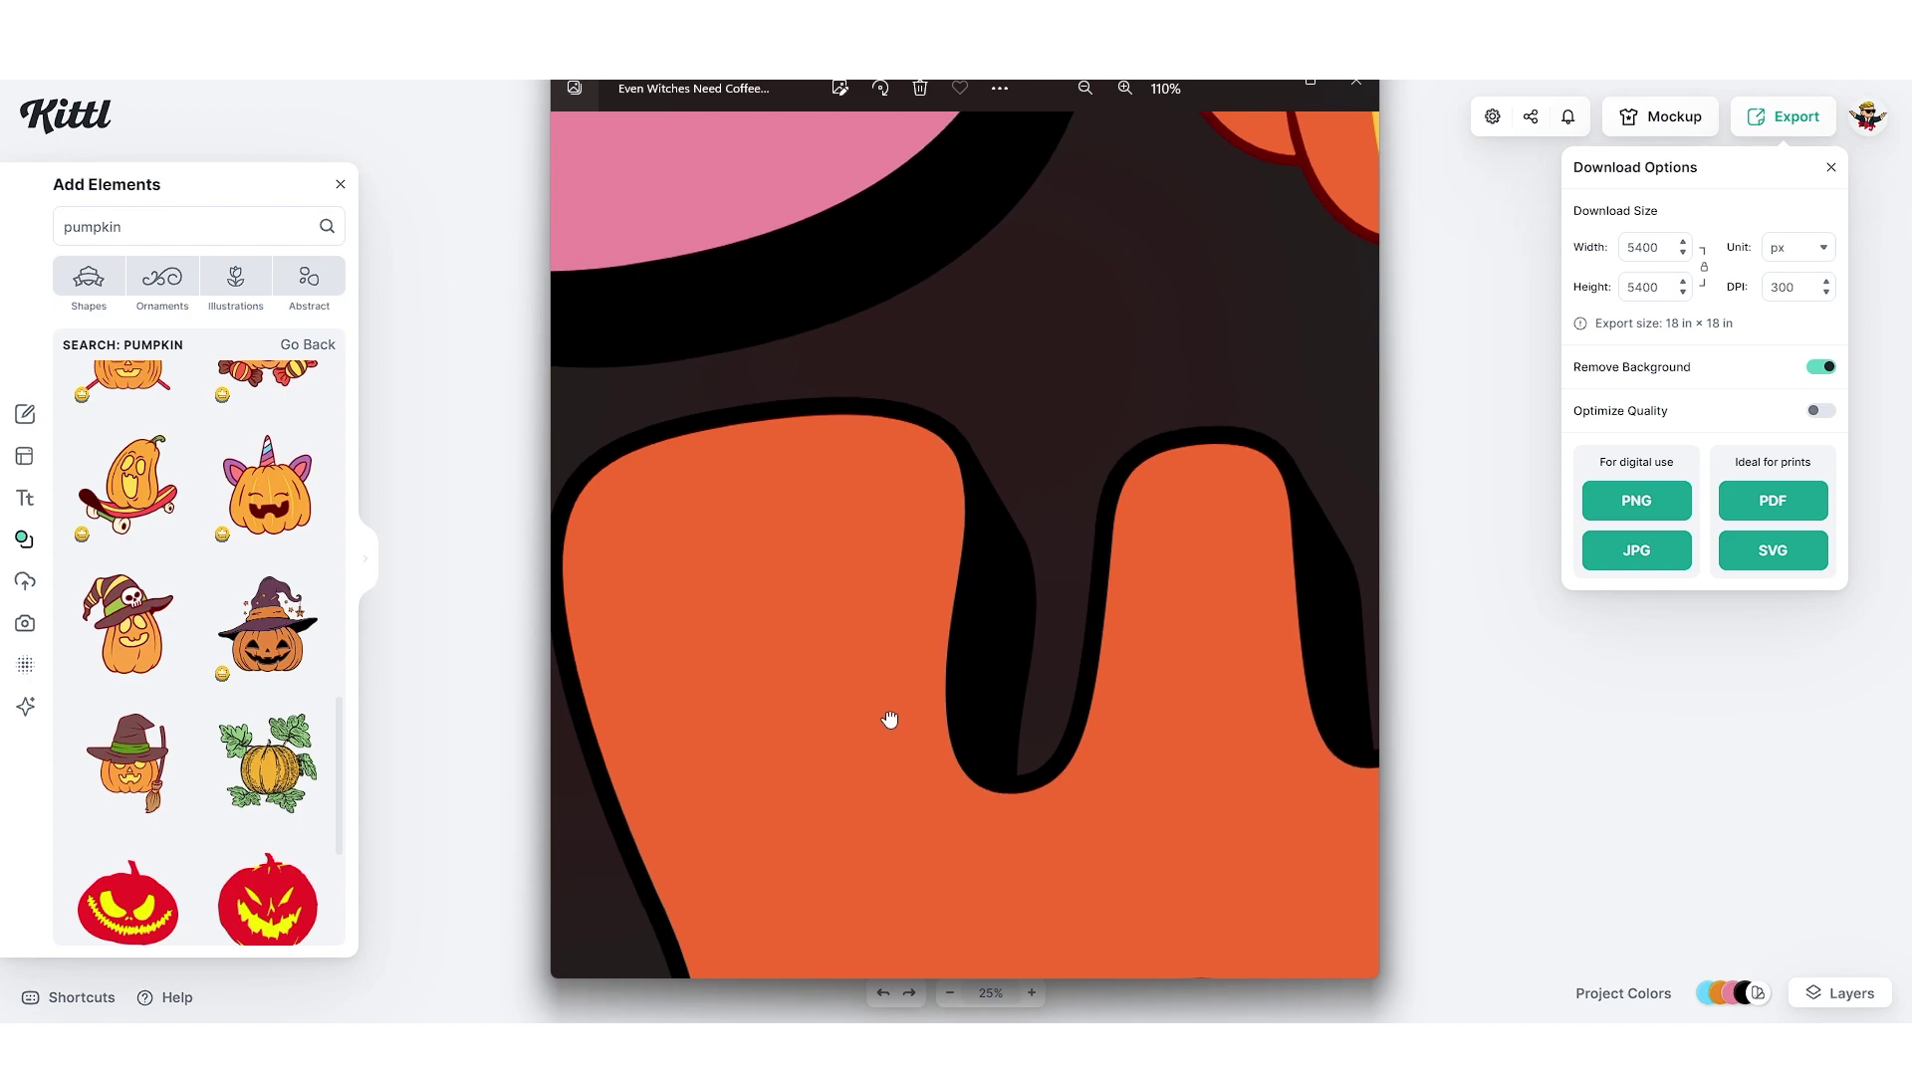
{"action": "scroll", "coordinate": [1148, 728], "scroll_direction": "down", "scroll_amount": 4}
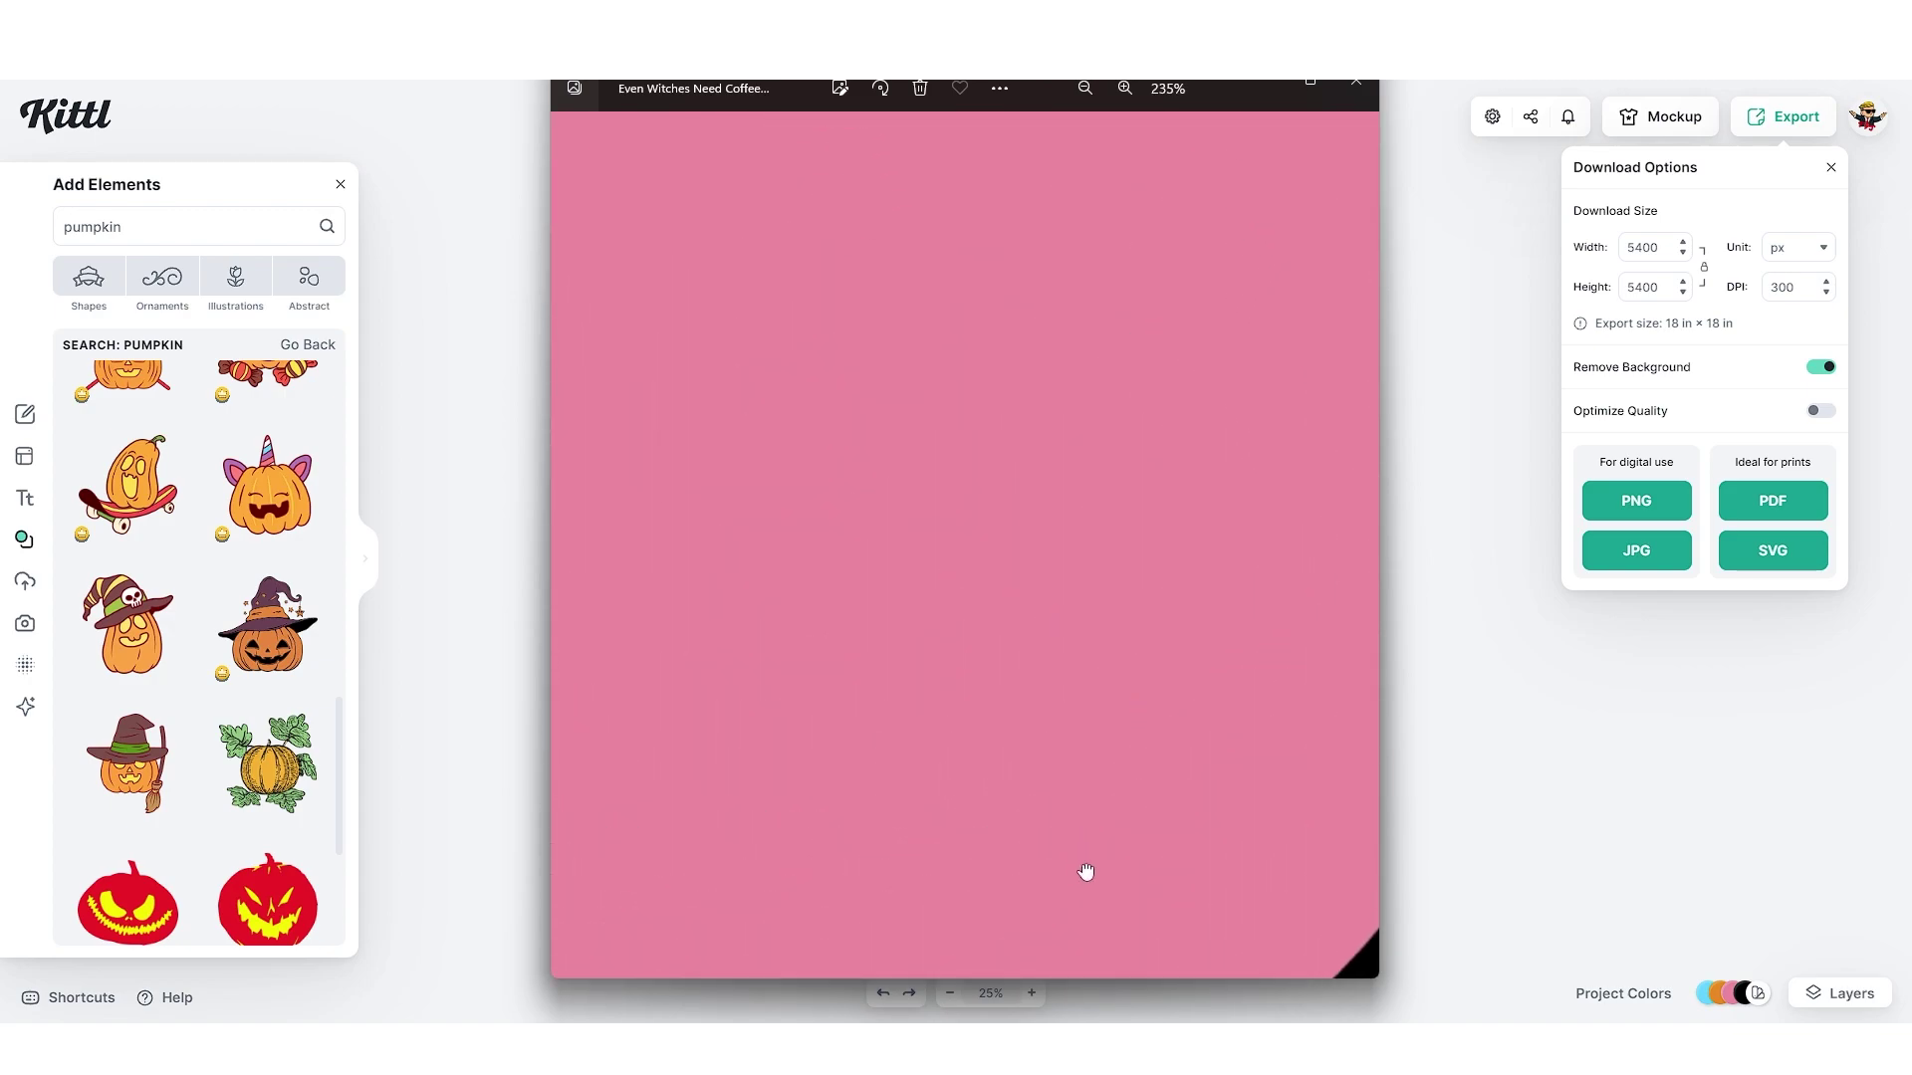
{"action": "scroll", "coordinate": [1036, 896], "scroll_direction": "up", "scroll_amount": 2}
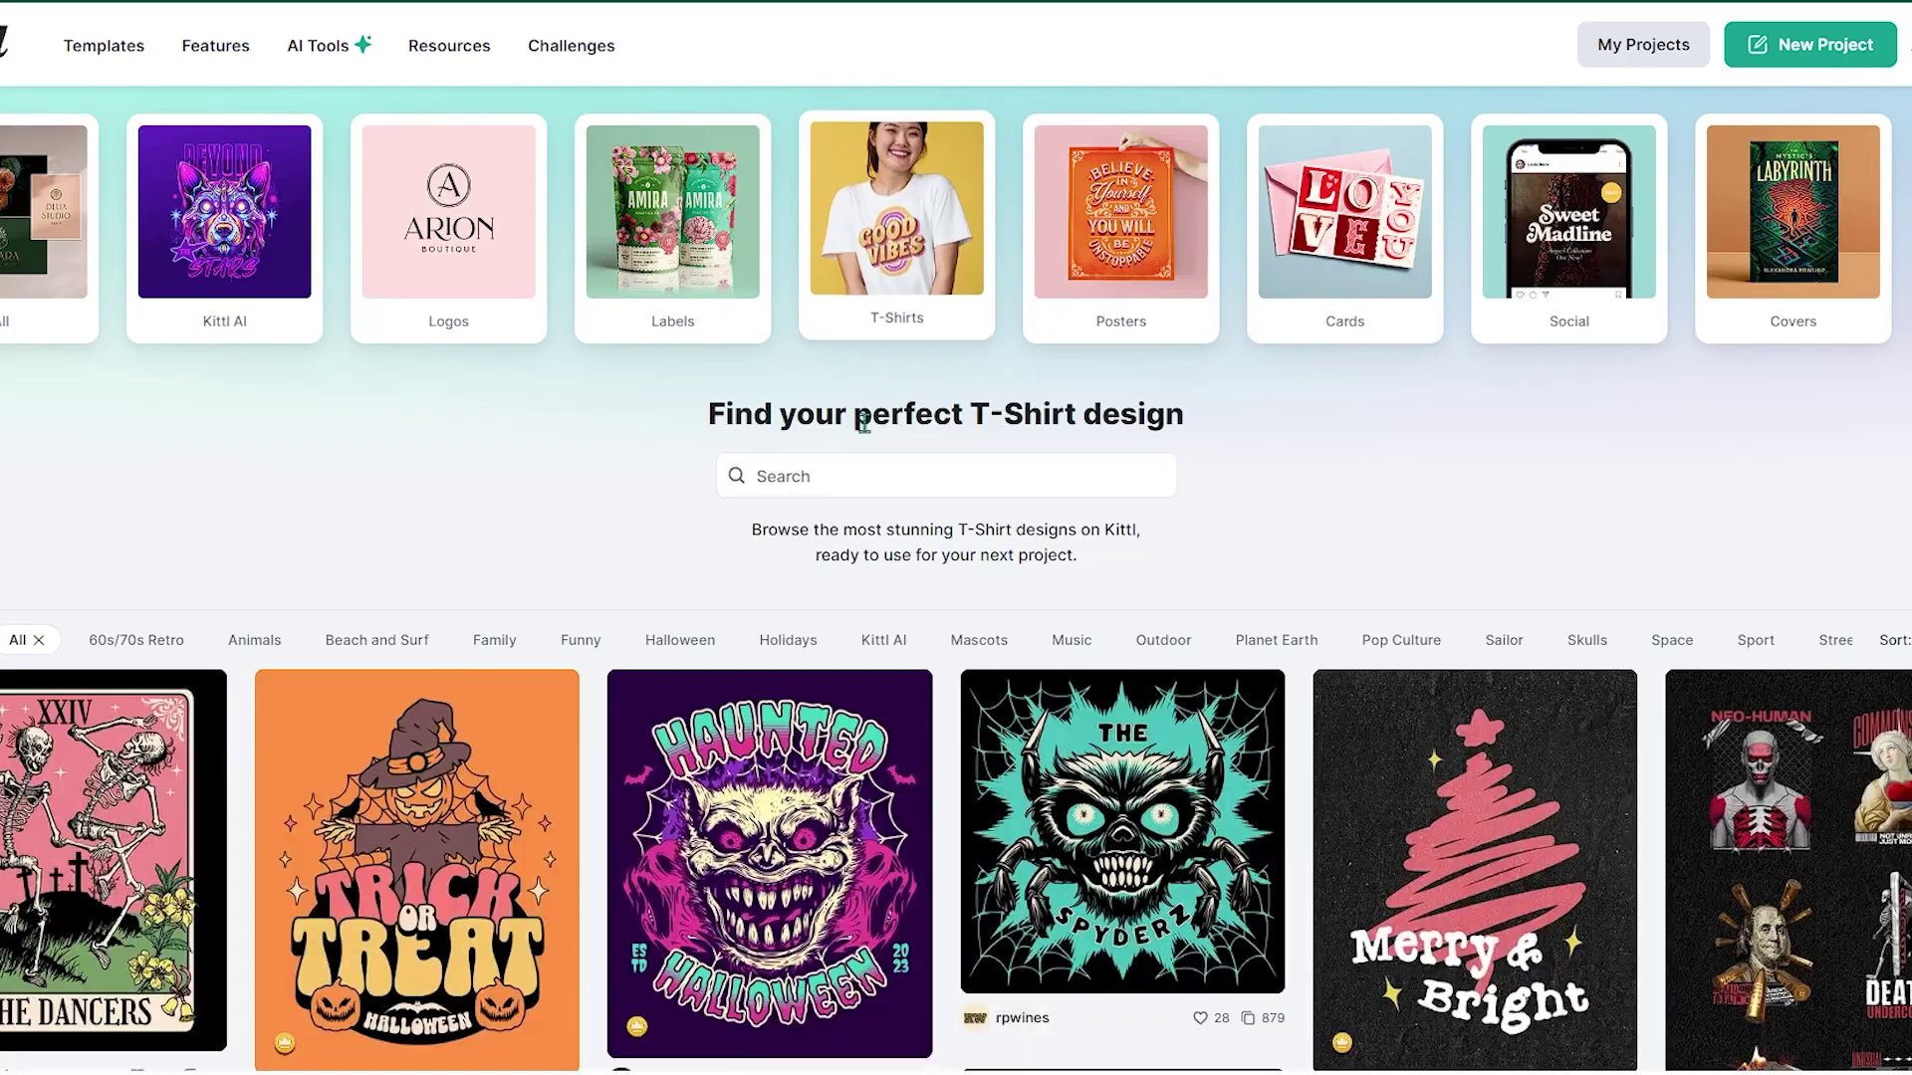
Step: Search the T-shirt templates for "rainbow" and open the Enjoy Sunshine - Retro Rainbow template for editing
{"action": "left_click", "coordinate": [853, 474]}
{"action": "type", "text": "rainbow"}
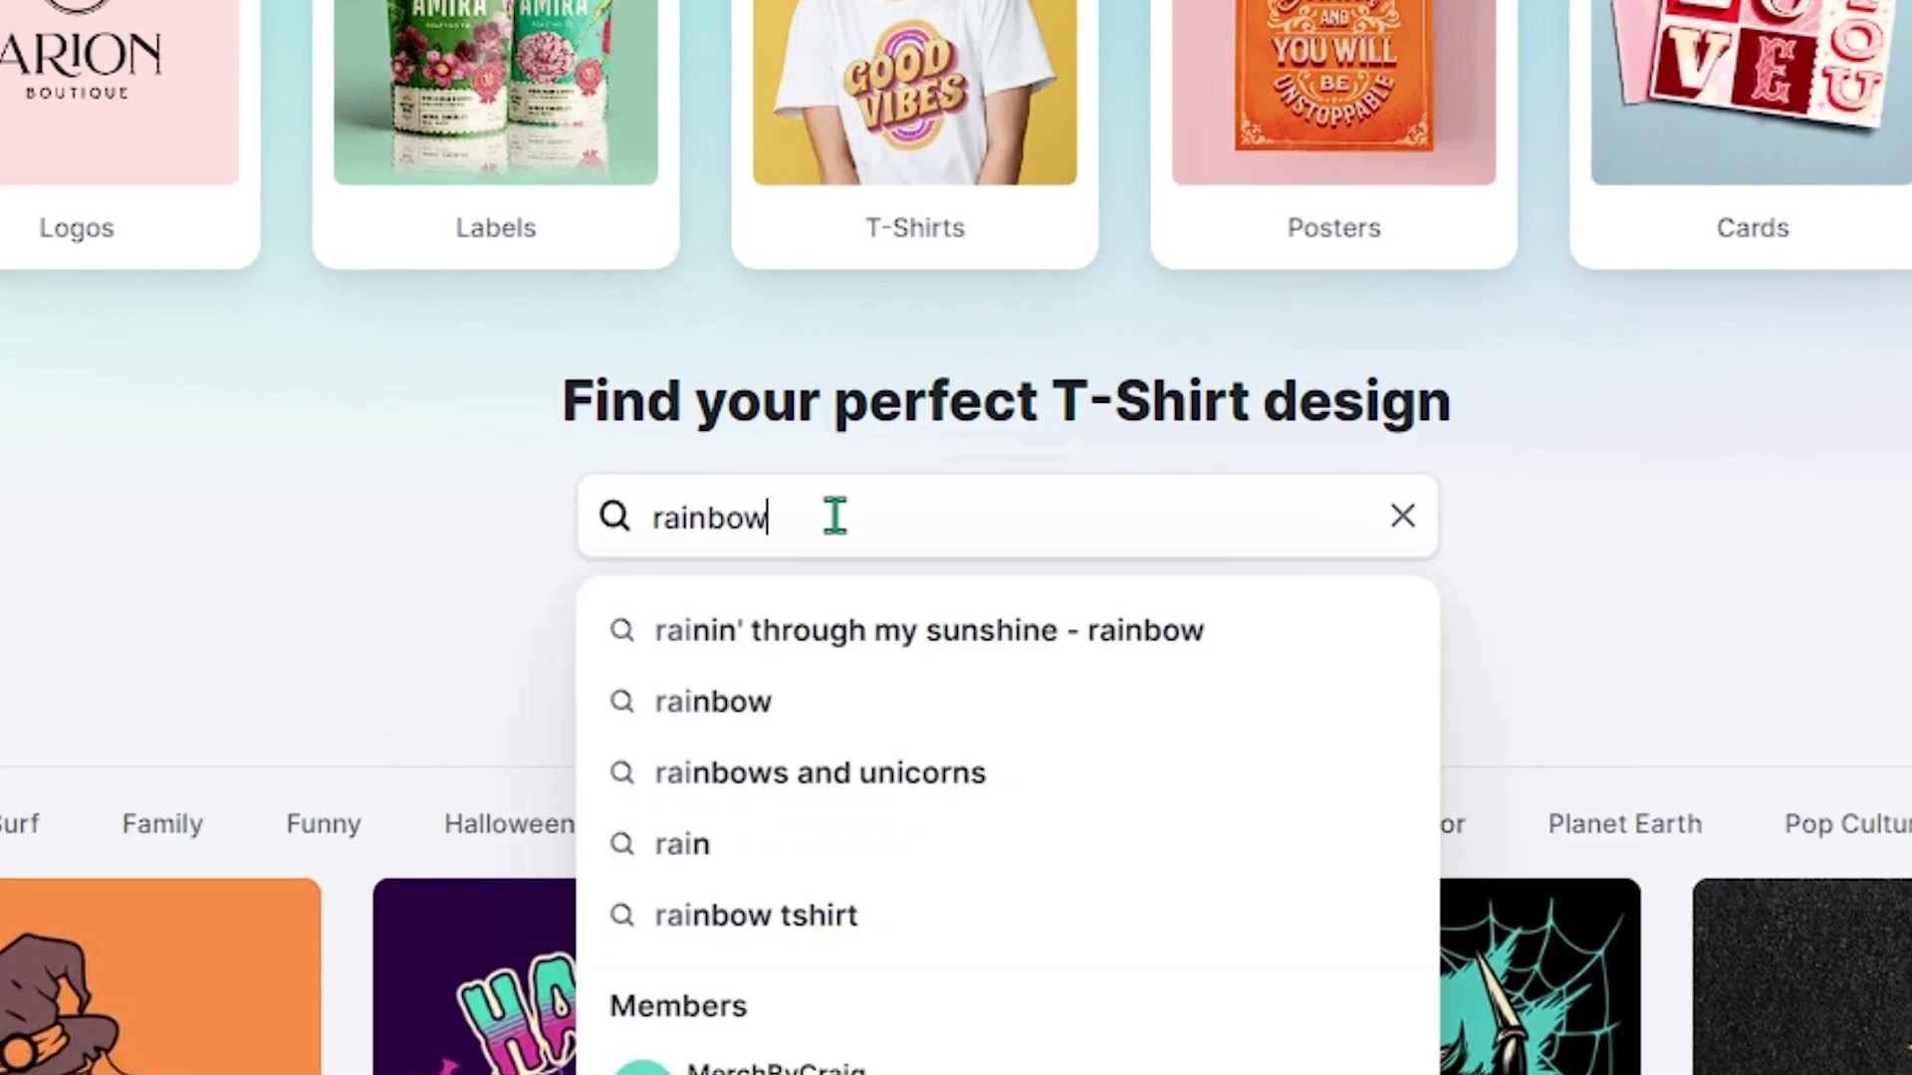
{"action": "key", "text": "Return"}
{"action": "scroll", "coordinate": [677, 393], "scroll_direction": "down", "scroll_amount": 4}
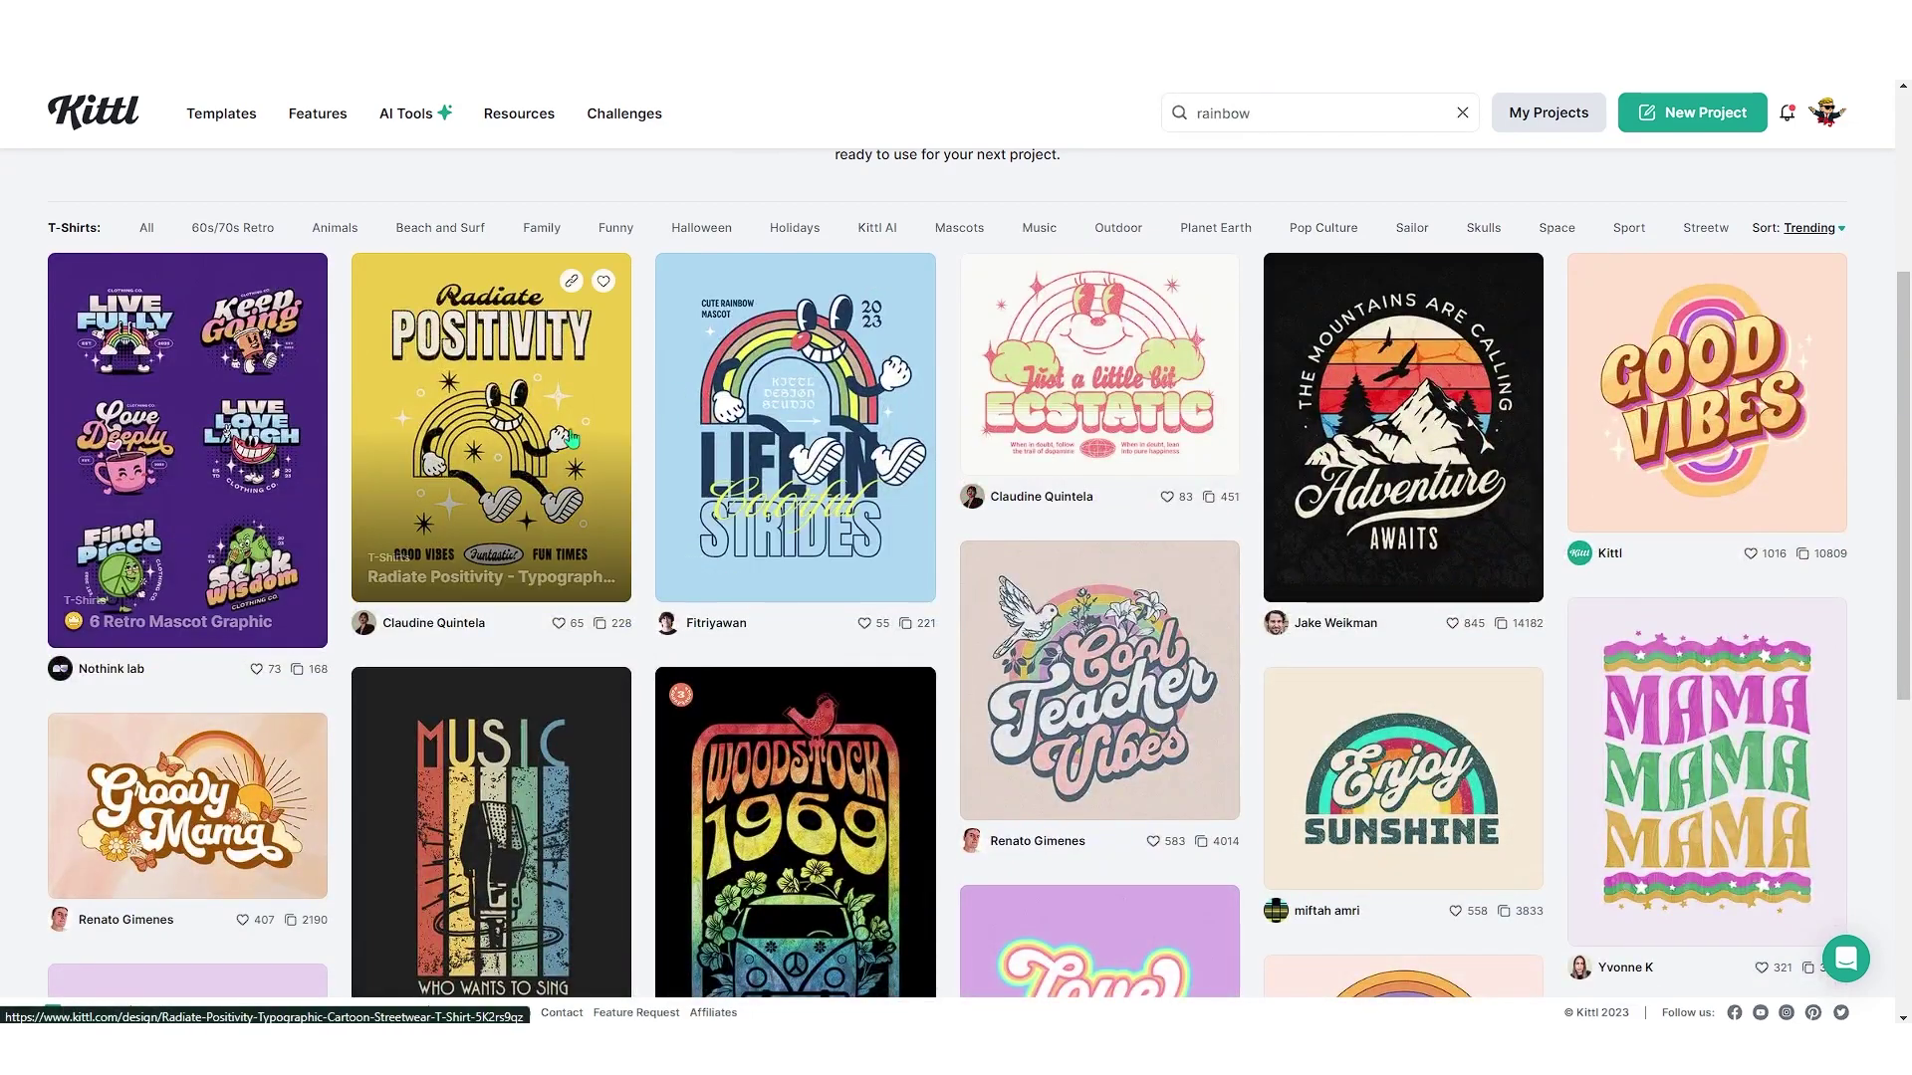
{"action": "scroll", "coordinate": [1763, 473], "scroll_direction": "down", "scroll_amount": 2}
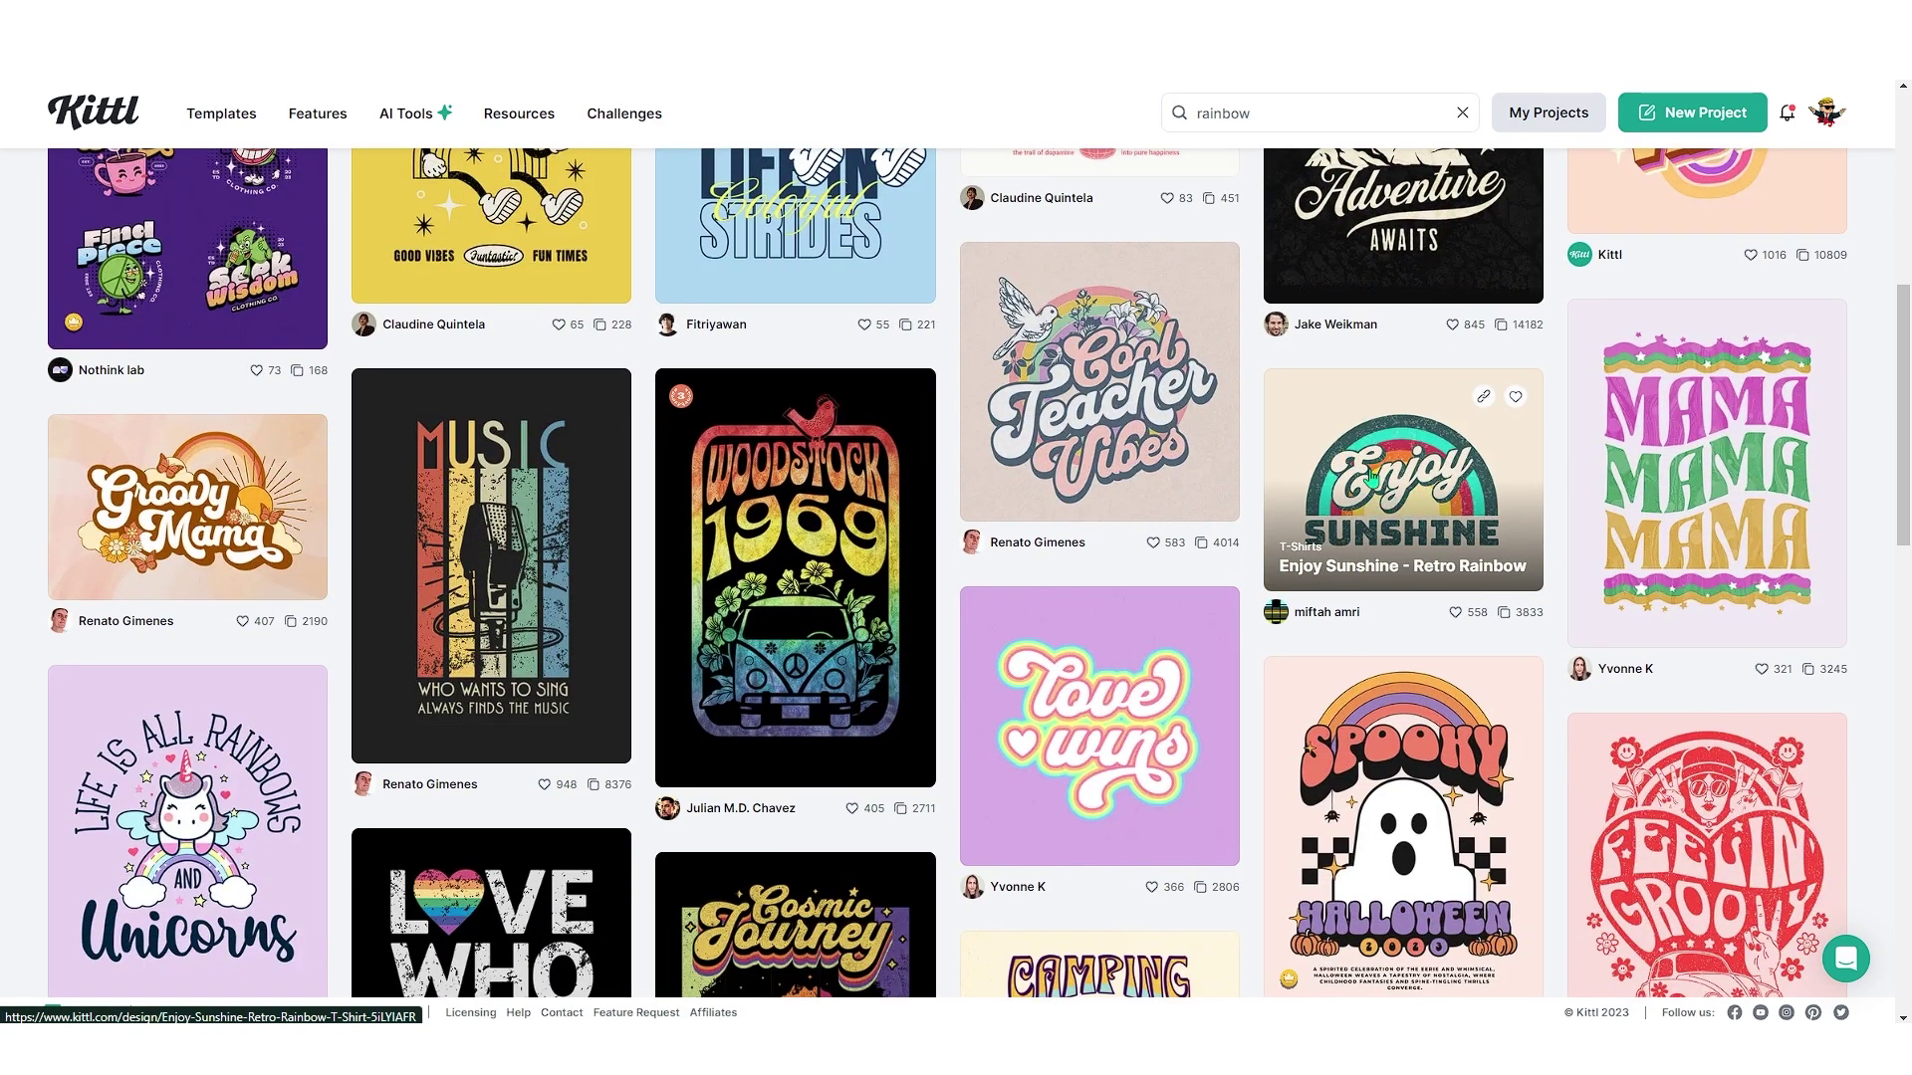
{"action": "left_click", "coordinate": [1394, 492]}
{"action": "left_click", "coordinate": [564, 184]}
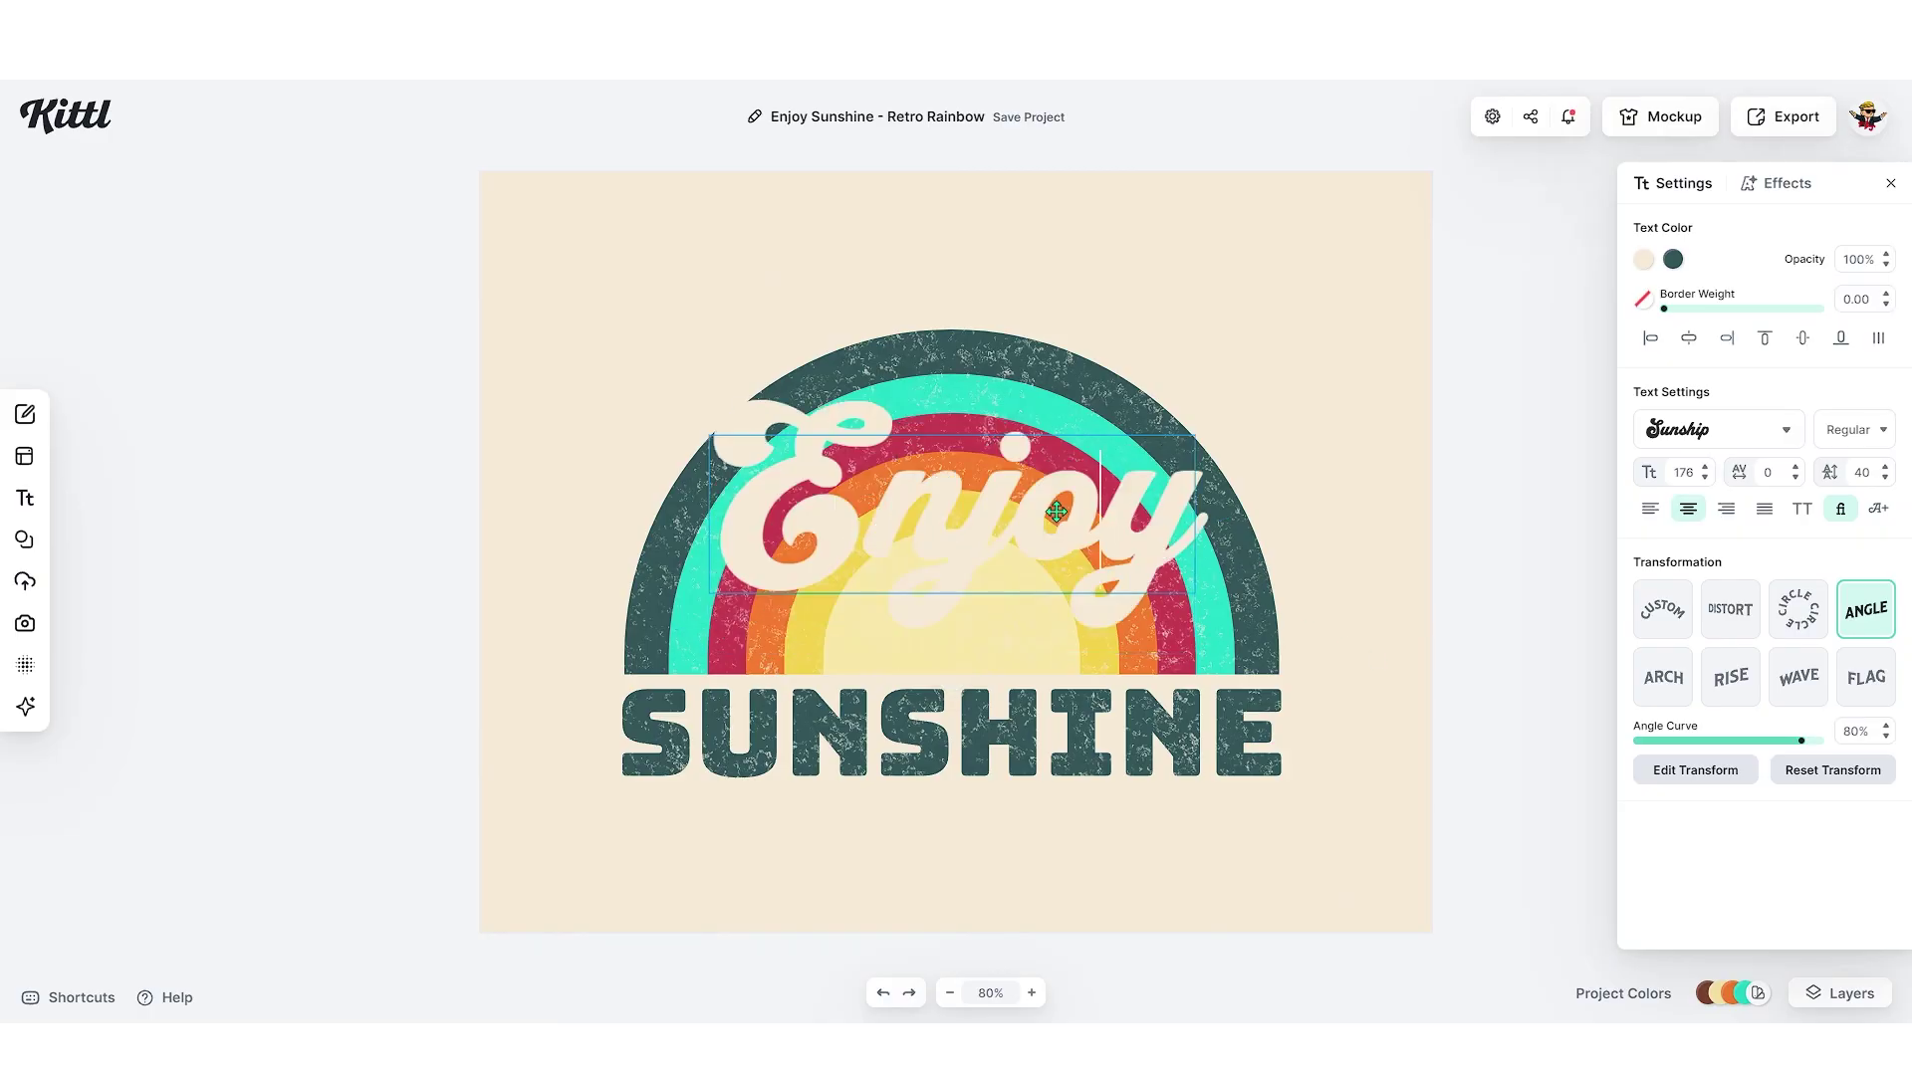
Step: Replace the word Enjoy with "Be" and the word SUNSHINE with "KIND"
{"action": "double_click", "coordinate": [1056, 512]}
{"action": "type", "text": "Be"}
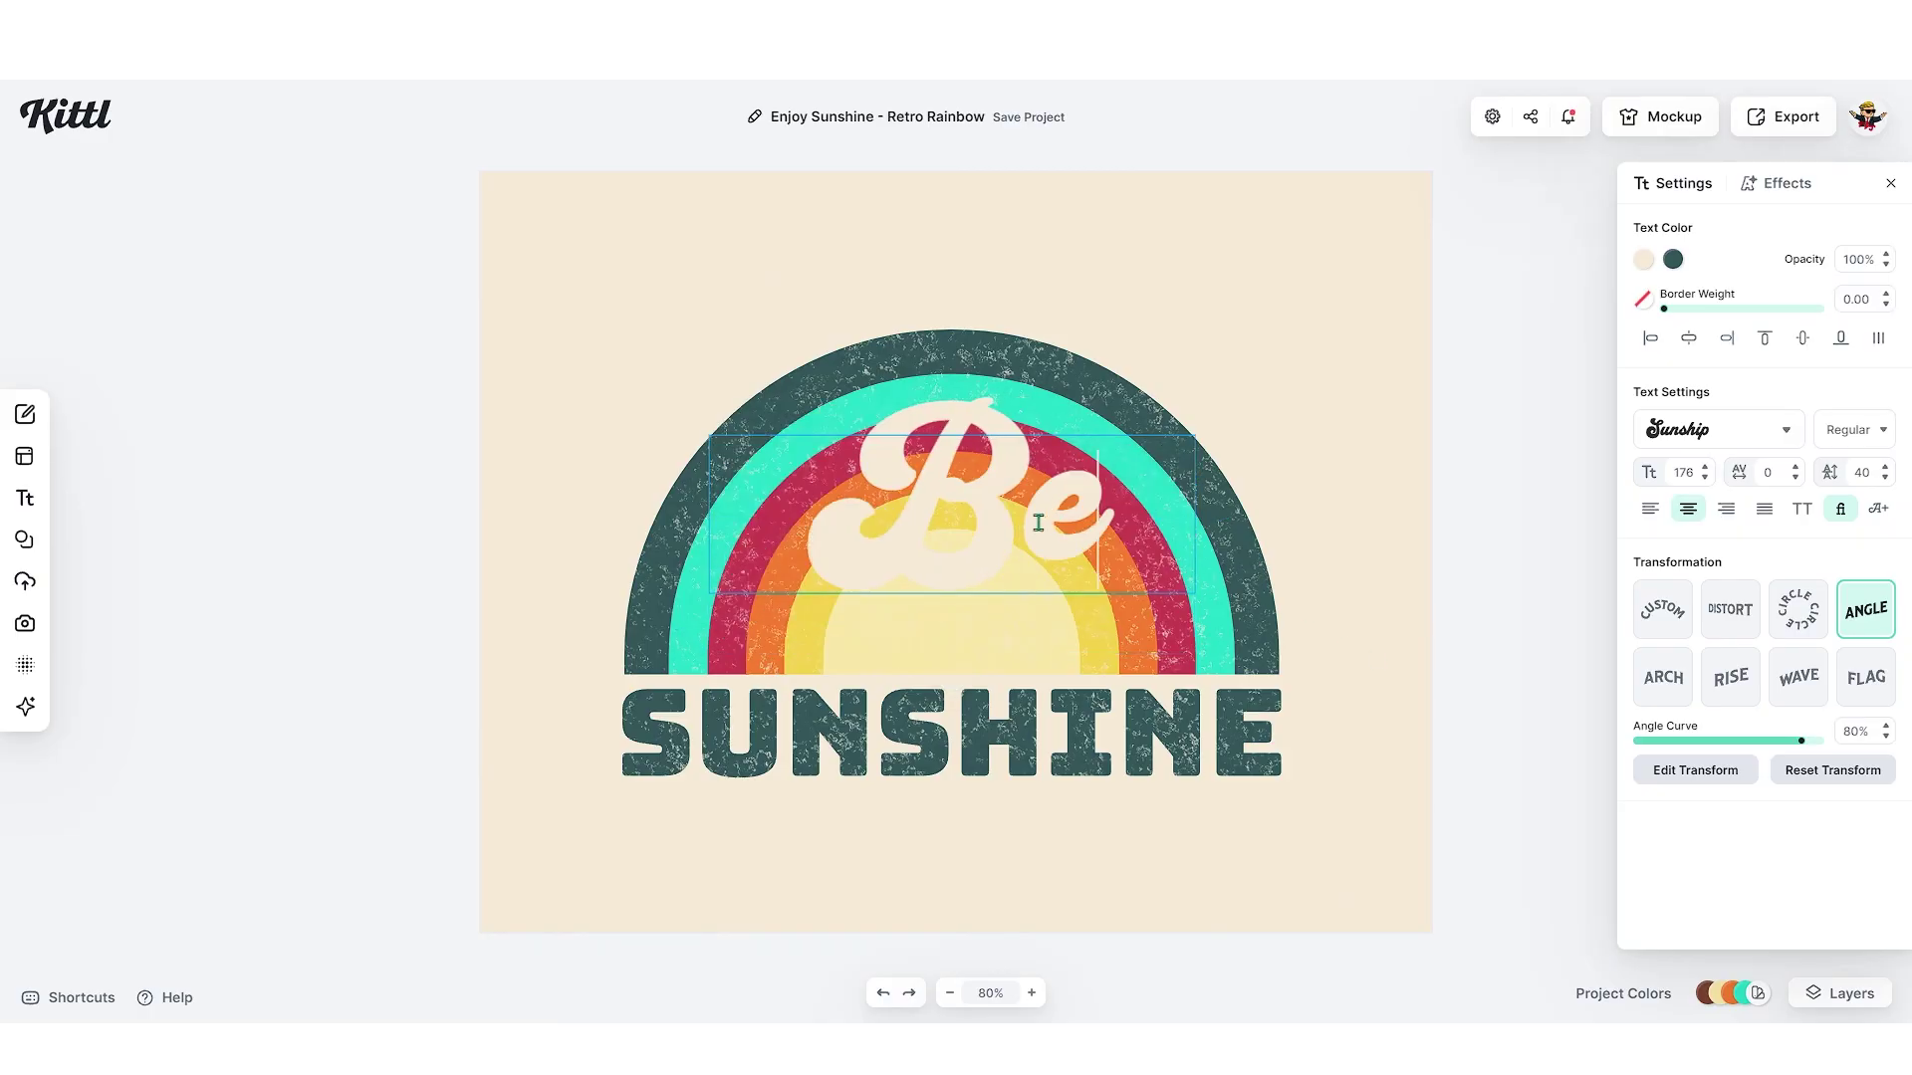
{"action": "double_click", "coordinate": [972, 749]}
{"action": "type", "text": "K"}
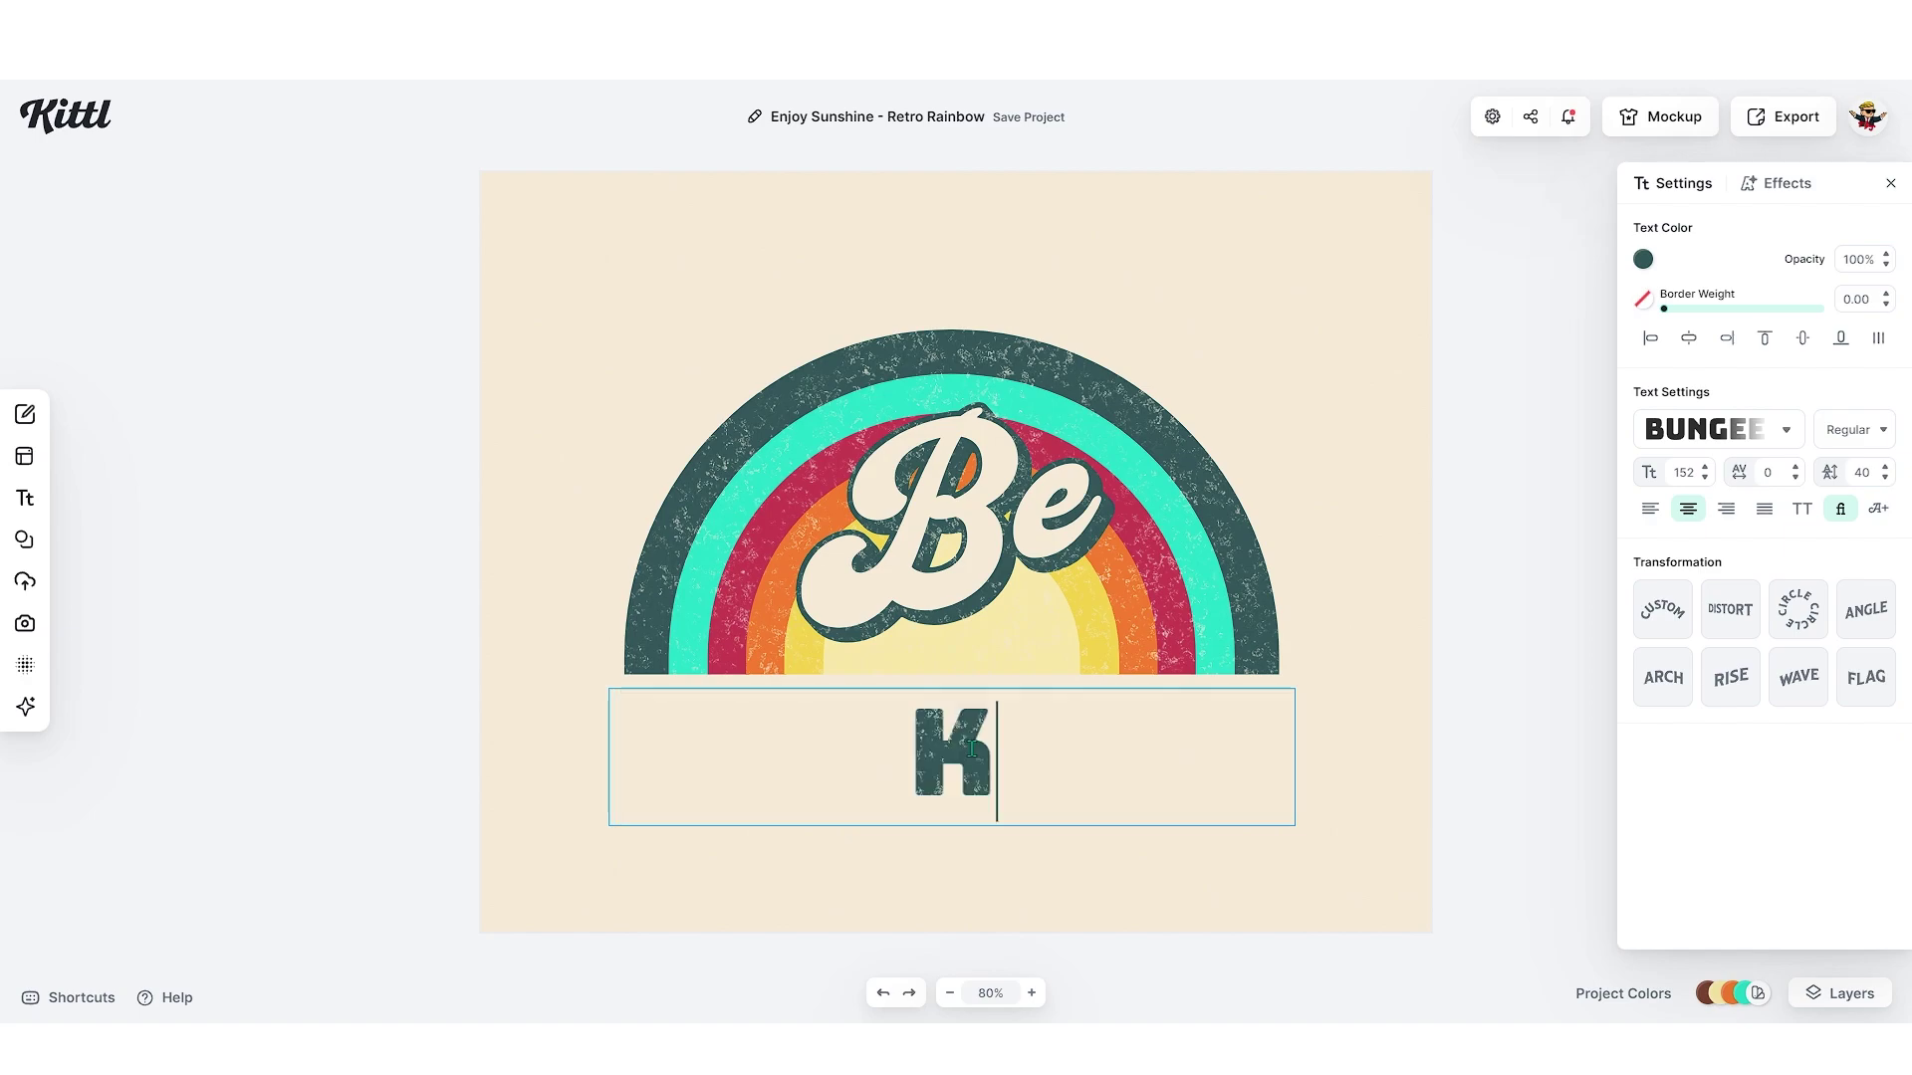
{"action": "key", "text": "Escape"}
Step: Enlarge KIND to the rainbow's width, and enlarge and reposition the word Be over the rainbow
{"action": "left_click_drag", "start_coordinate": [1441, 828], "coordinate": [1605, 876]}
{"action": "left_click", "coordinate": [966, 560]}
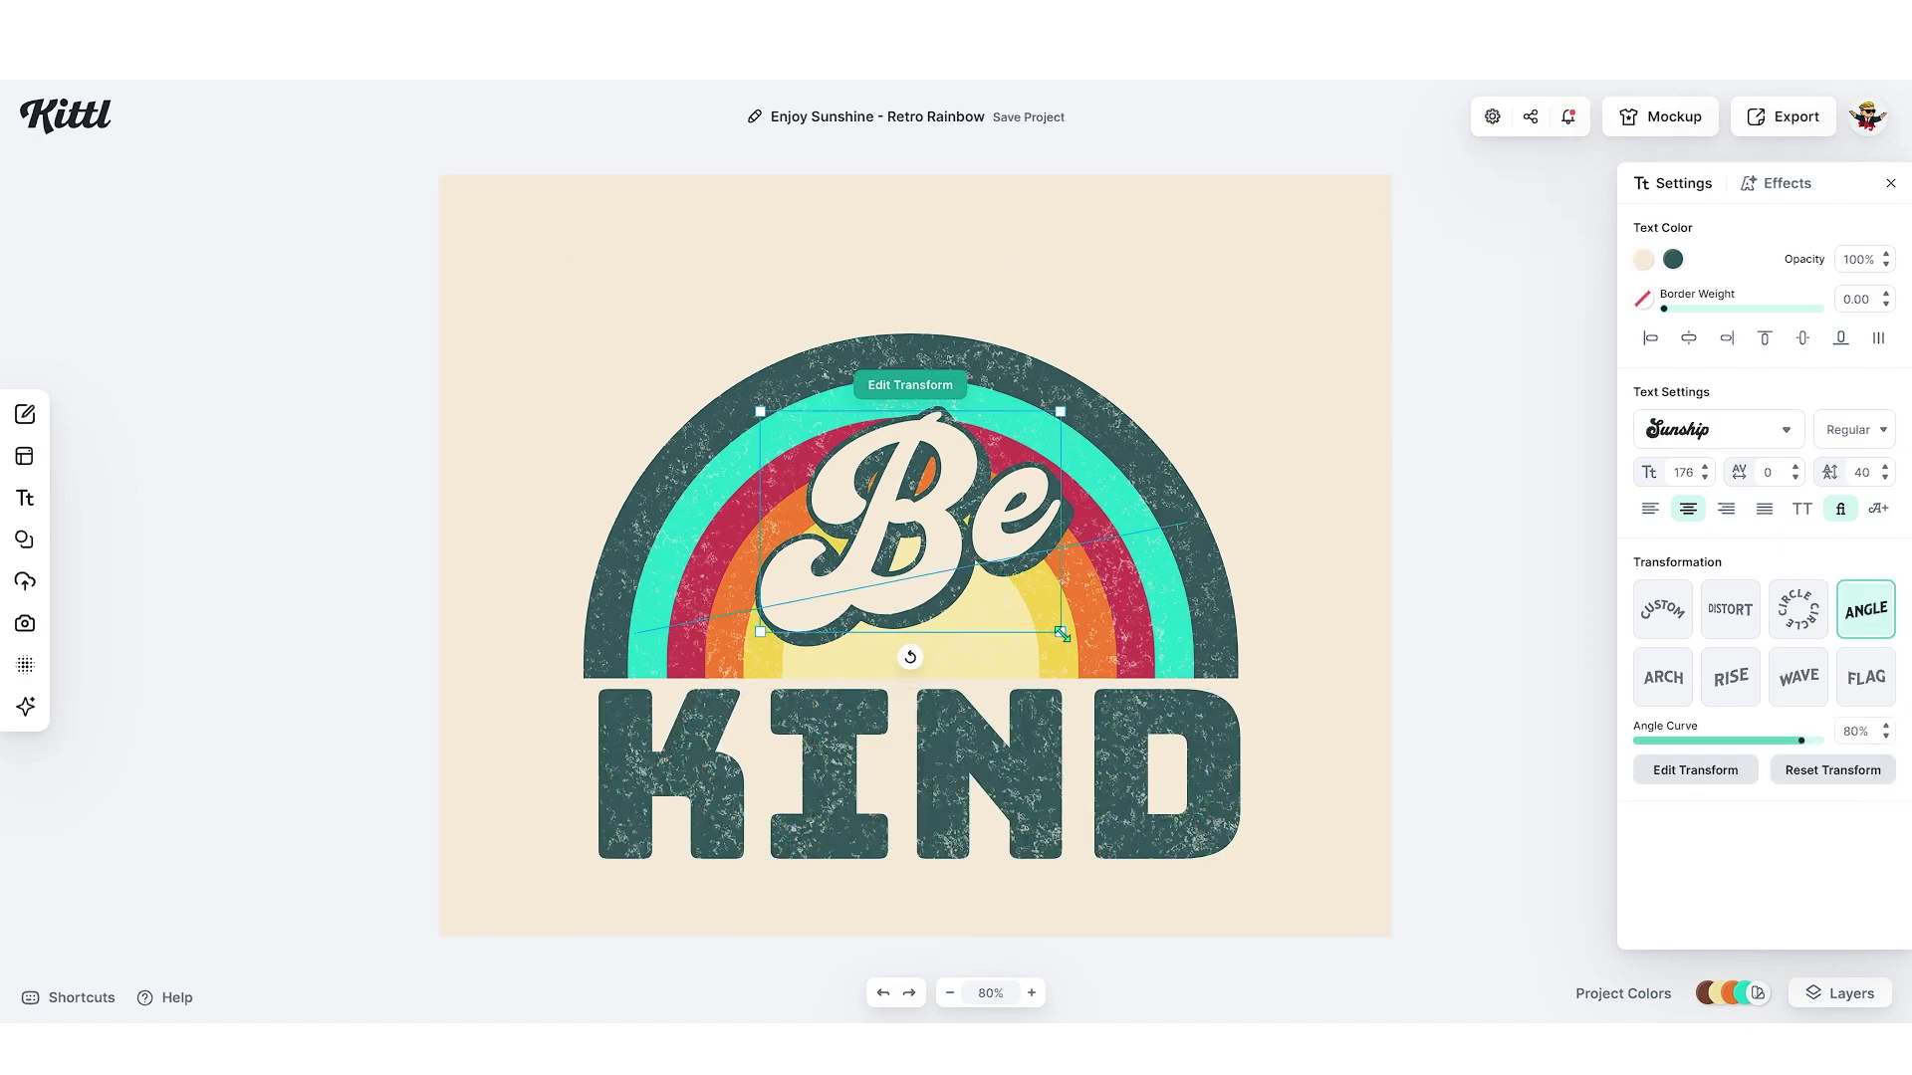
{"action": "left_click_drag", "start_coordinate": [1062, 633], "coordinate": [1169, 709]}
{"action": "left_click_drag", "start_coordinate": [1116, 528], "coordinate": [1077, 500]}
{"action": "left_click_drag", "start_coordinate": [1123, 390], "coordinate": [1046, 442]}
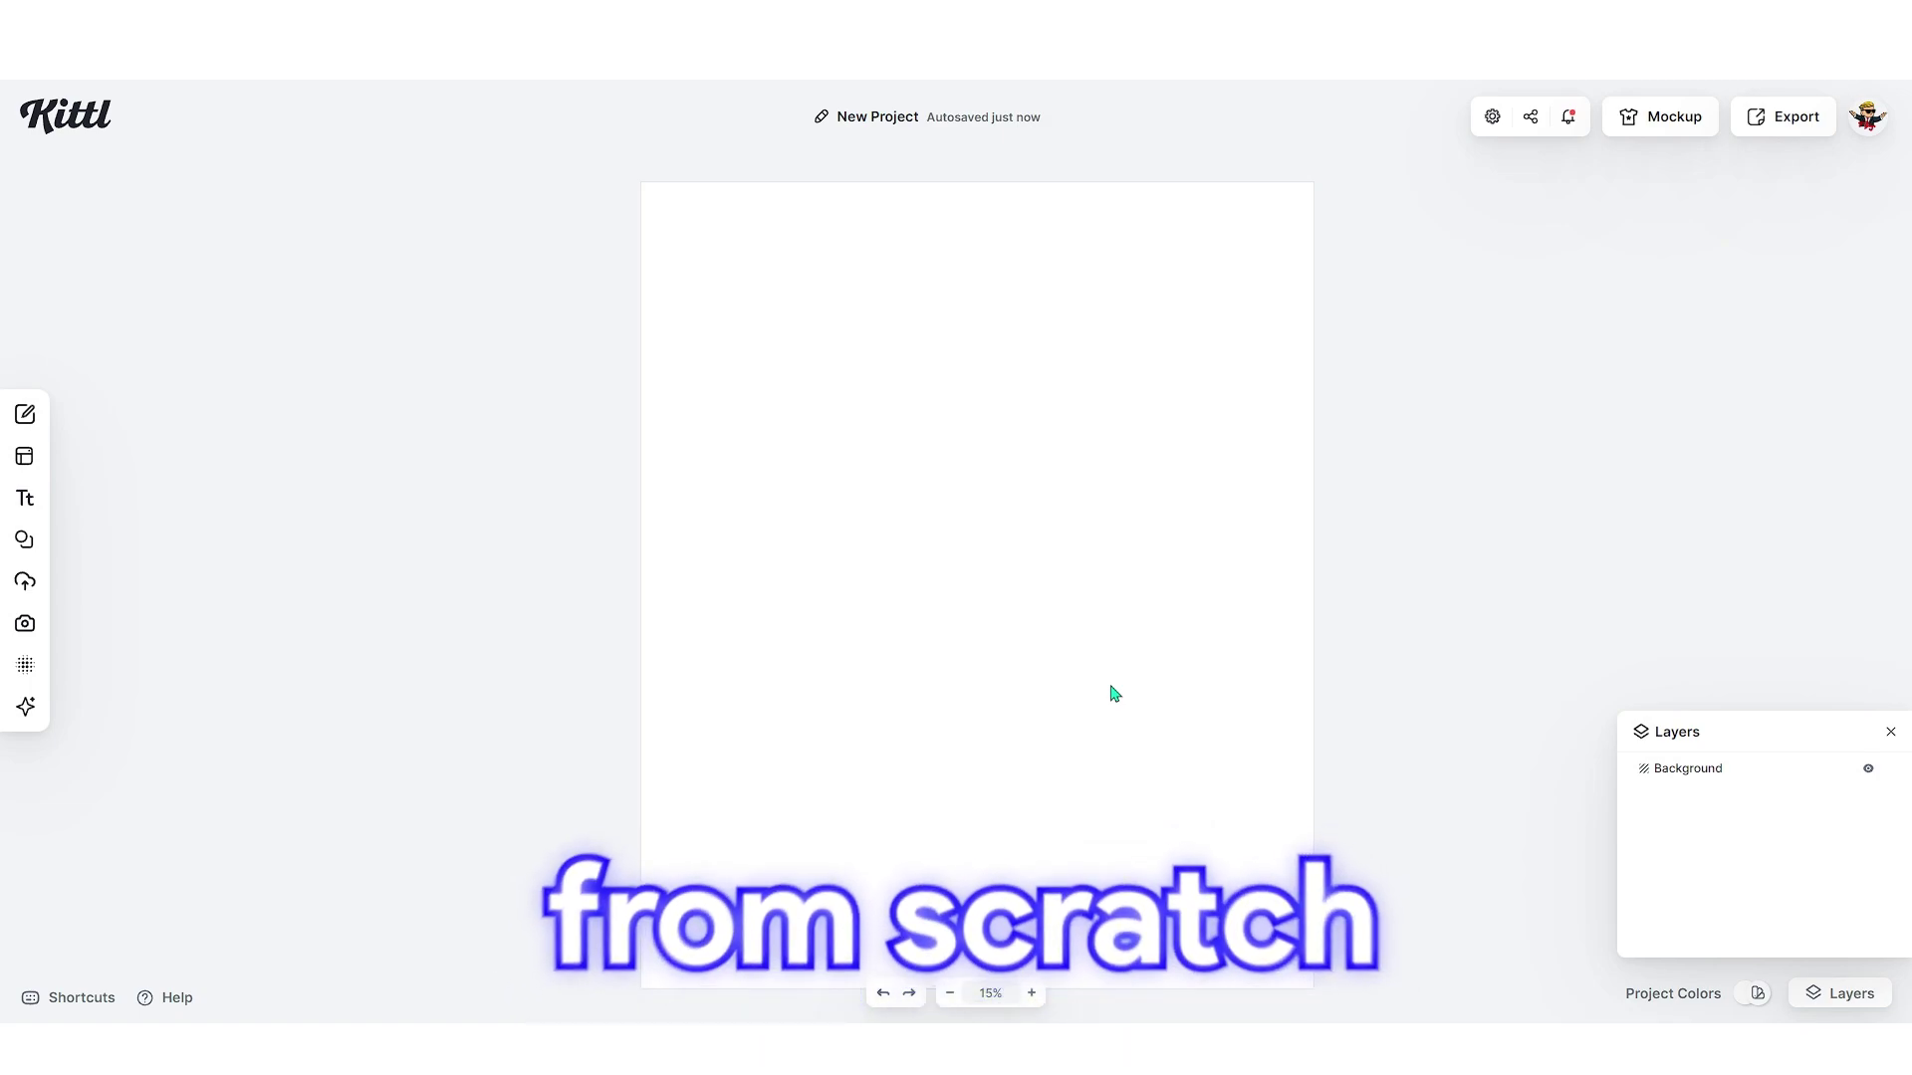
Step: Show the full Letter Masks collection among the shape elements for the blank New Project
{"action": "left_click", "coordinate": [30, 552]}
{"action": "scroll", "coordinate": [219, 518], "scroll_direction": "down", "scroll_amount": 5}
{"action": "scroll", "coordinate": [239, 536], "scroll_direction": "down", "scroll_amount": 5}
{"action": "left_click", "coordinate": [316, 468]}
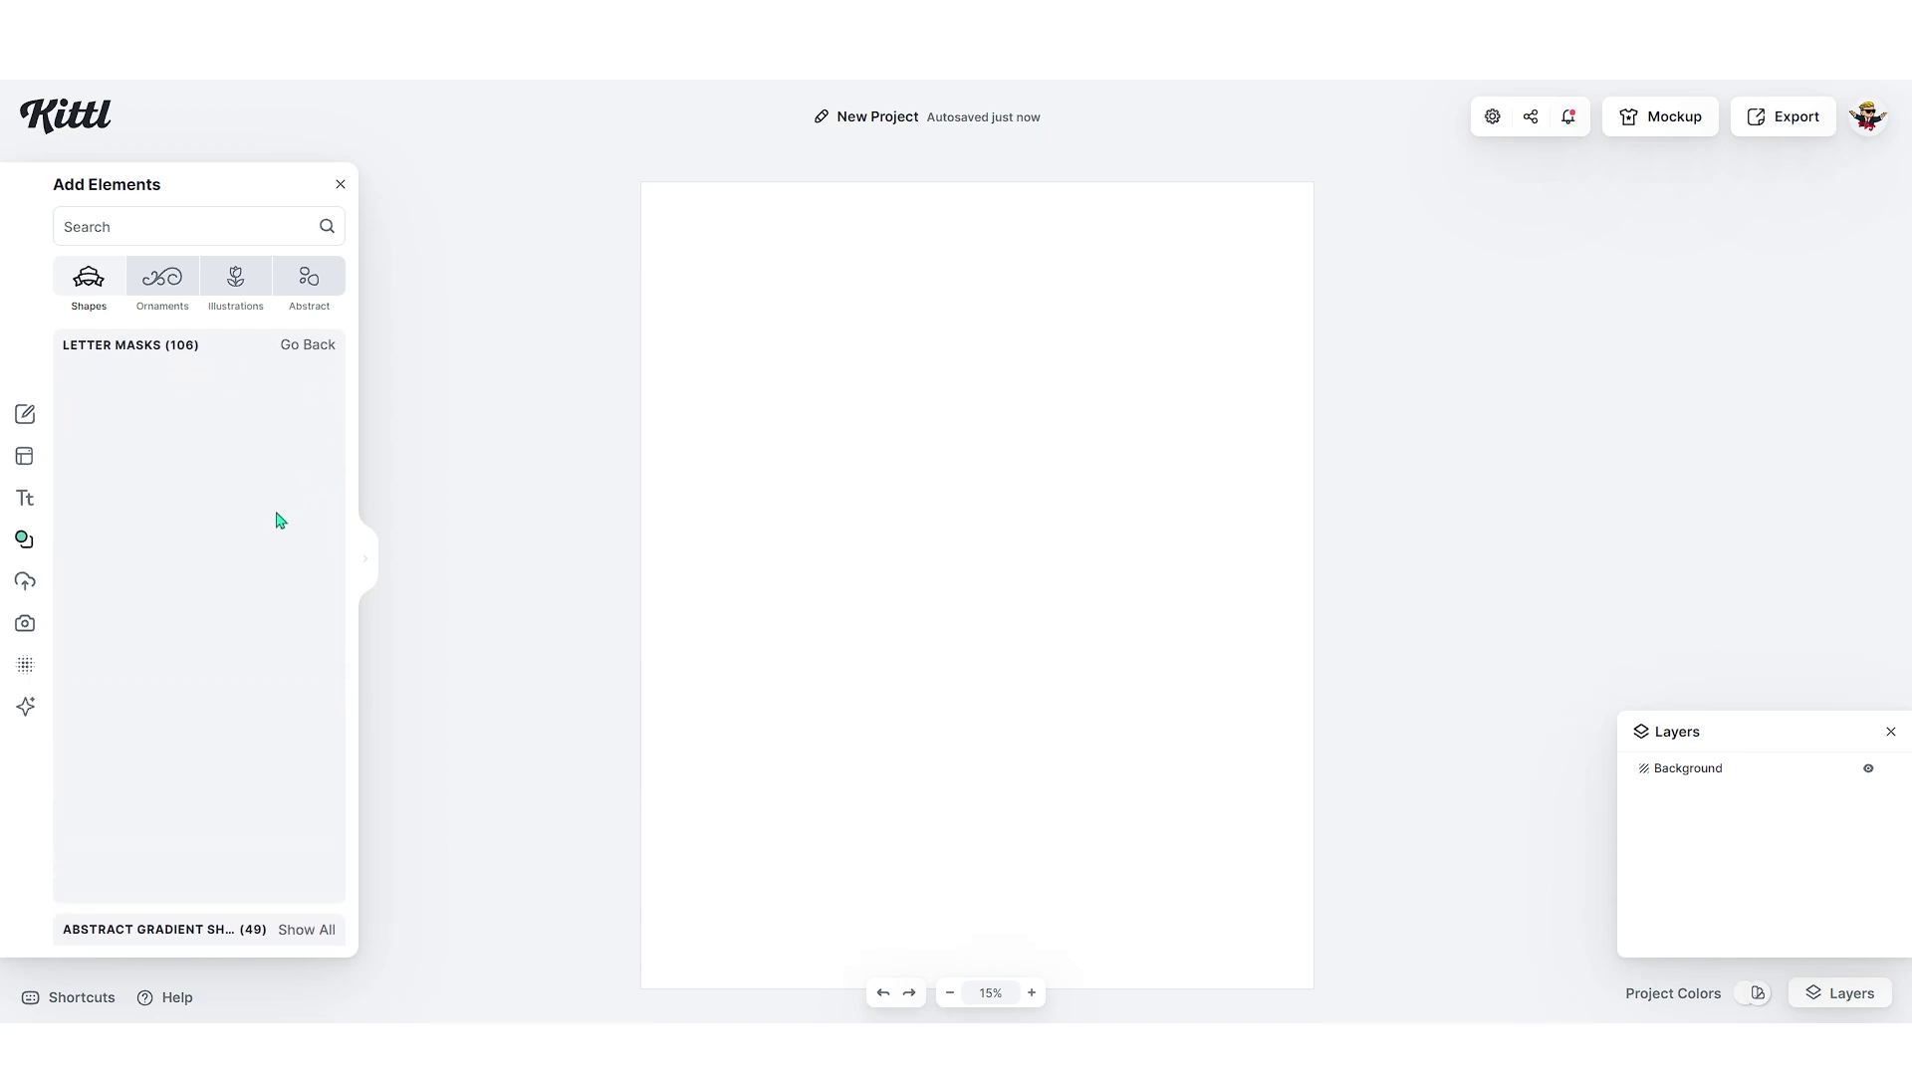
Step: Add the letter masks T, E, A, C and H and arrange them in a row spelling TEACH across the page
{"action": "scroll", "coordinate": [175, 674], "scroll_direction": "down", "scroll_amount": 2}
{"action": "scroll", "coordinate": [173, 694], "scroll_direction": "up", "scroll_amount": 2}
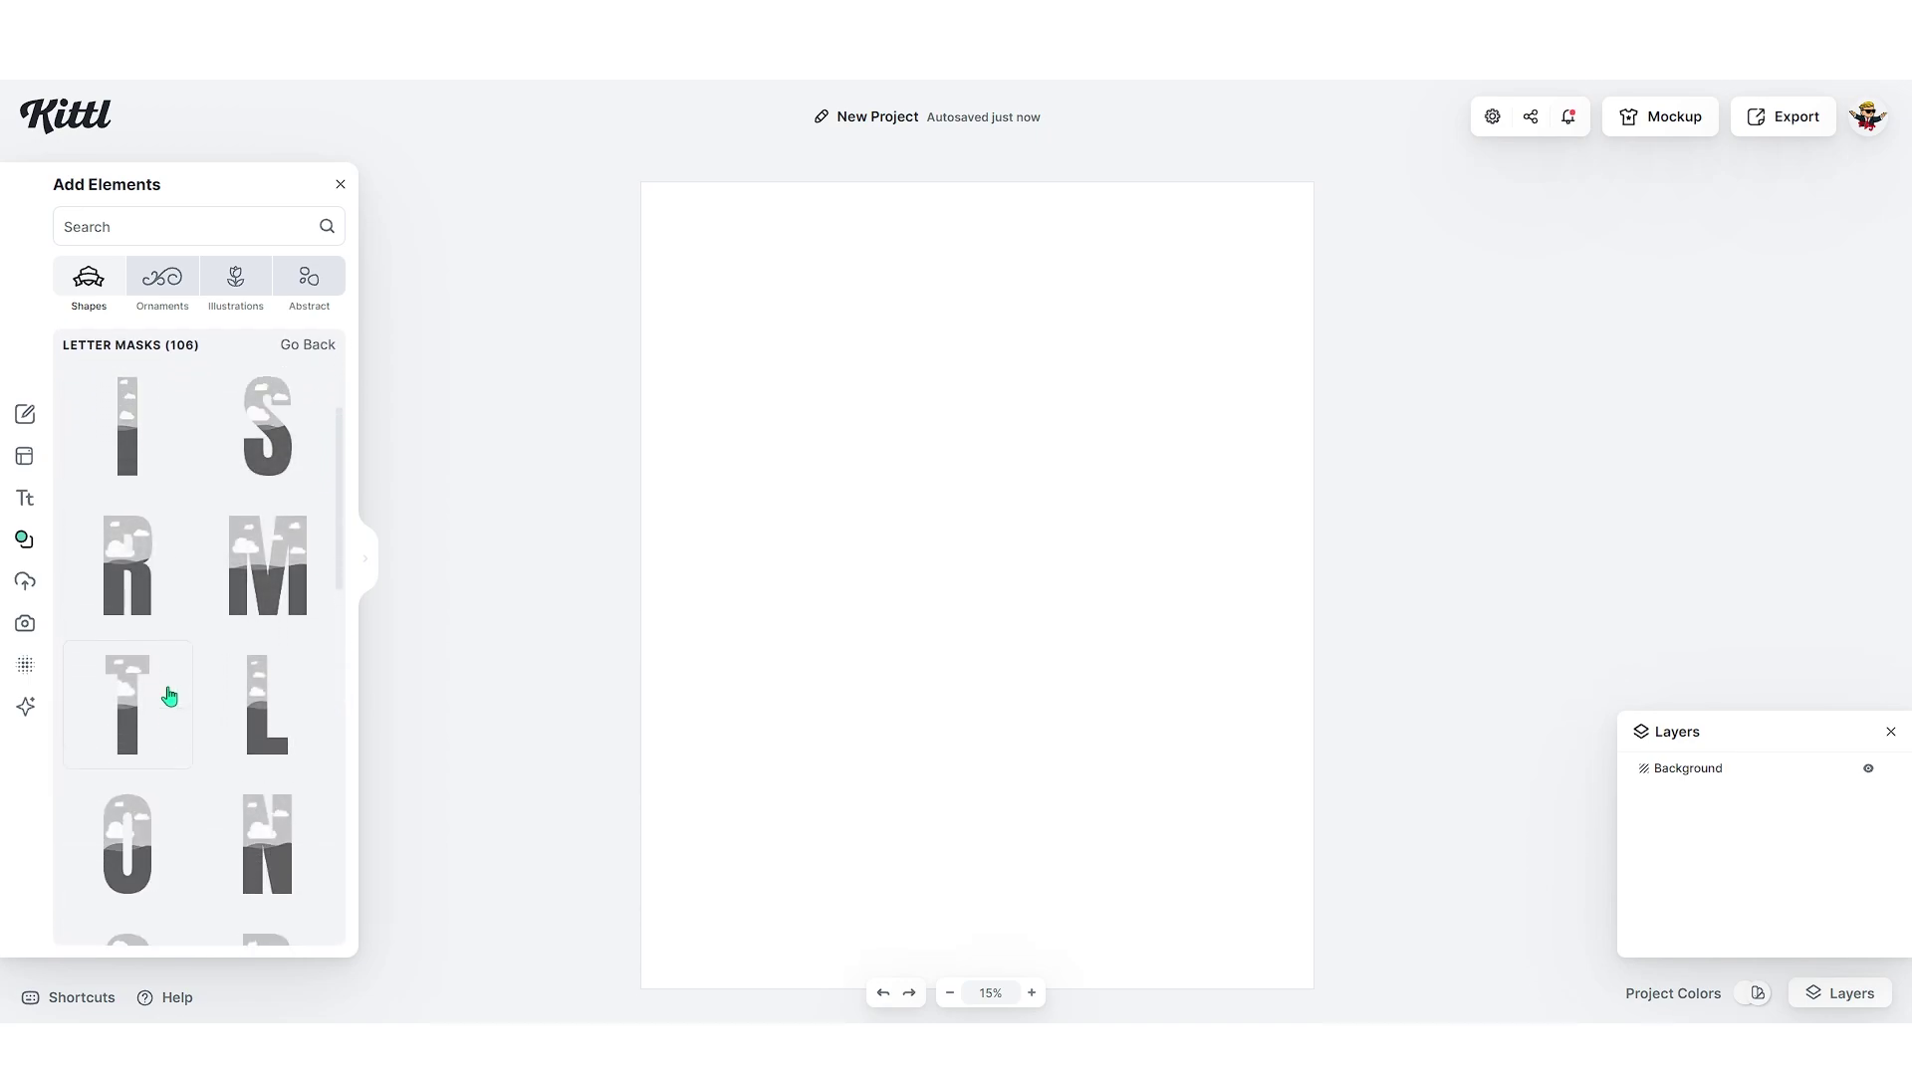
{"action": "left_click", "coordinate": [135, 827]}
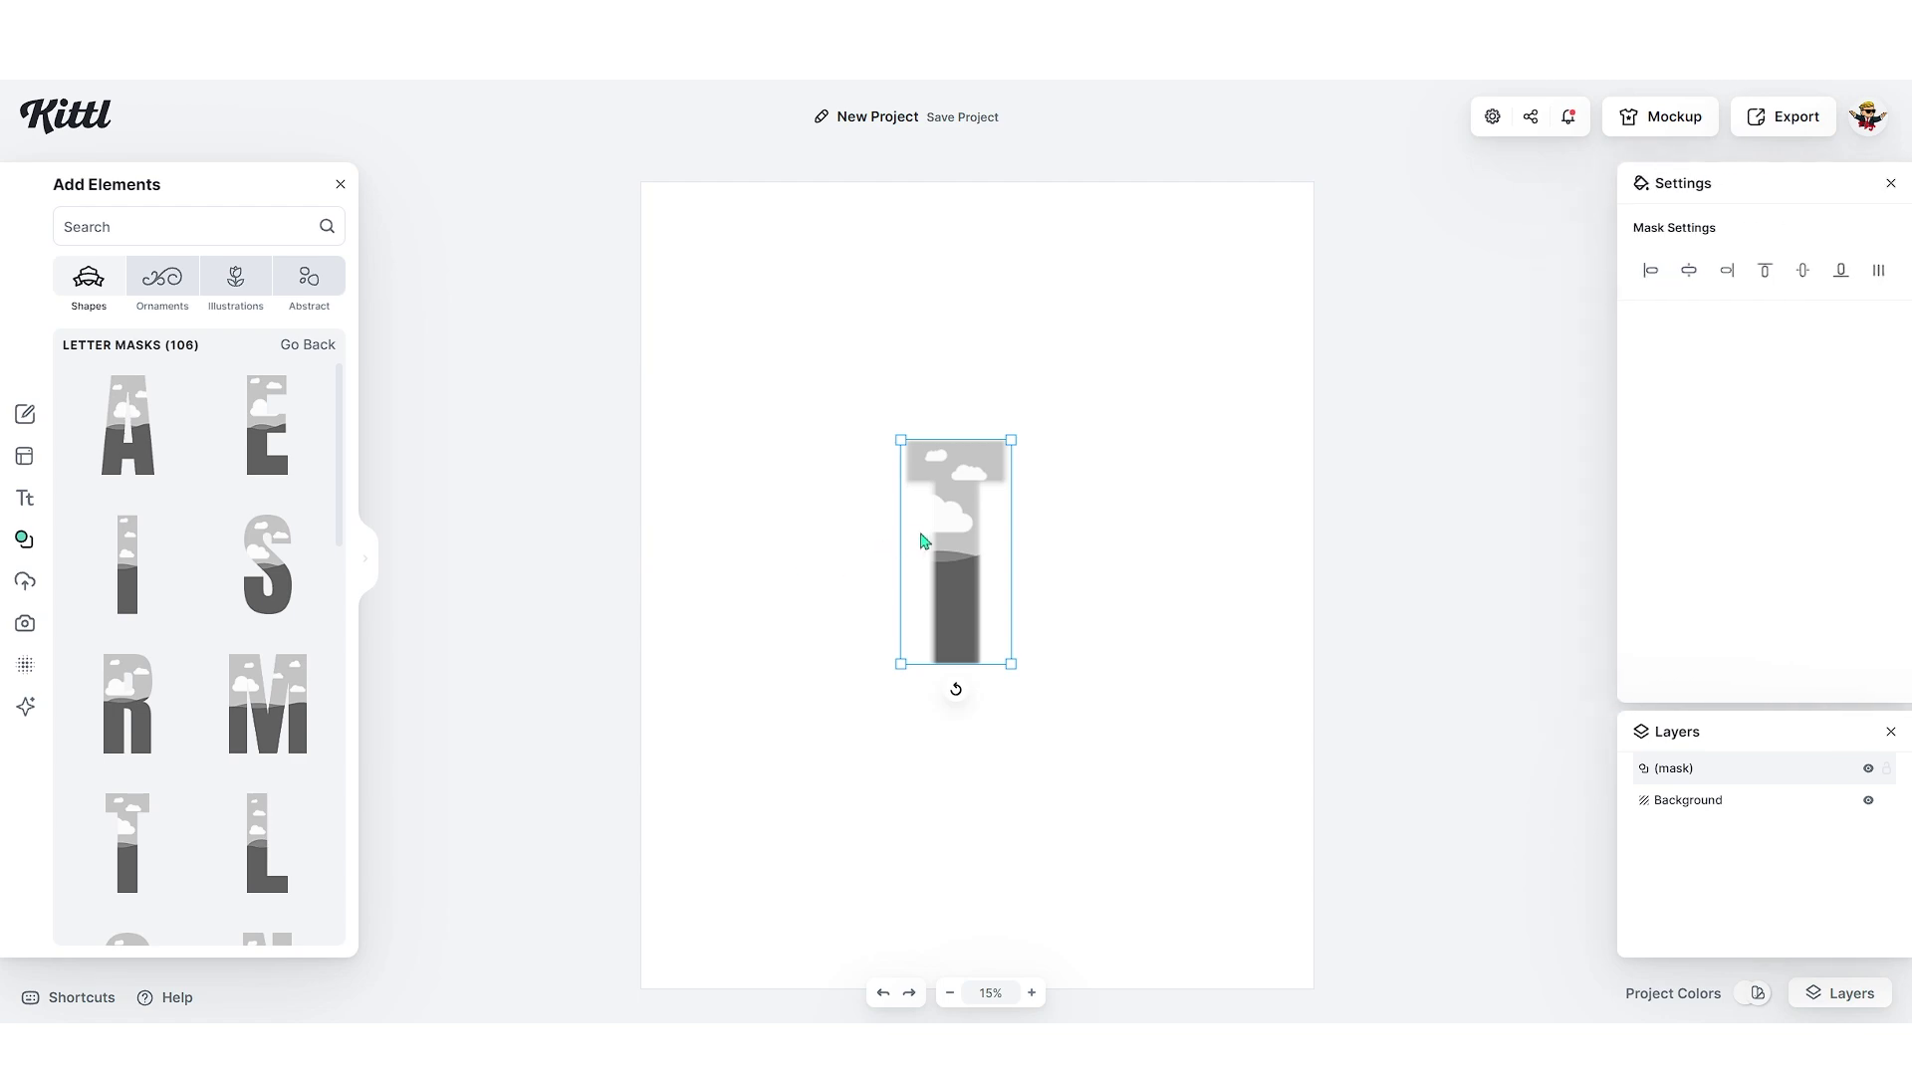
{"action": "left_click_drag", "start_coordinate": [956, 523], "coordinate": [936, 525]}
{"action": "left_click_drag", "start_coordinate": [926, 498], "coordinate": [854, 495]}
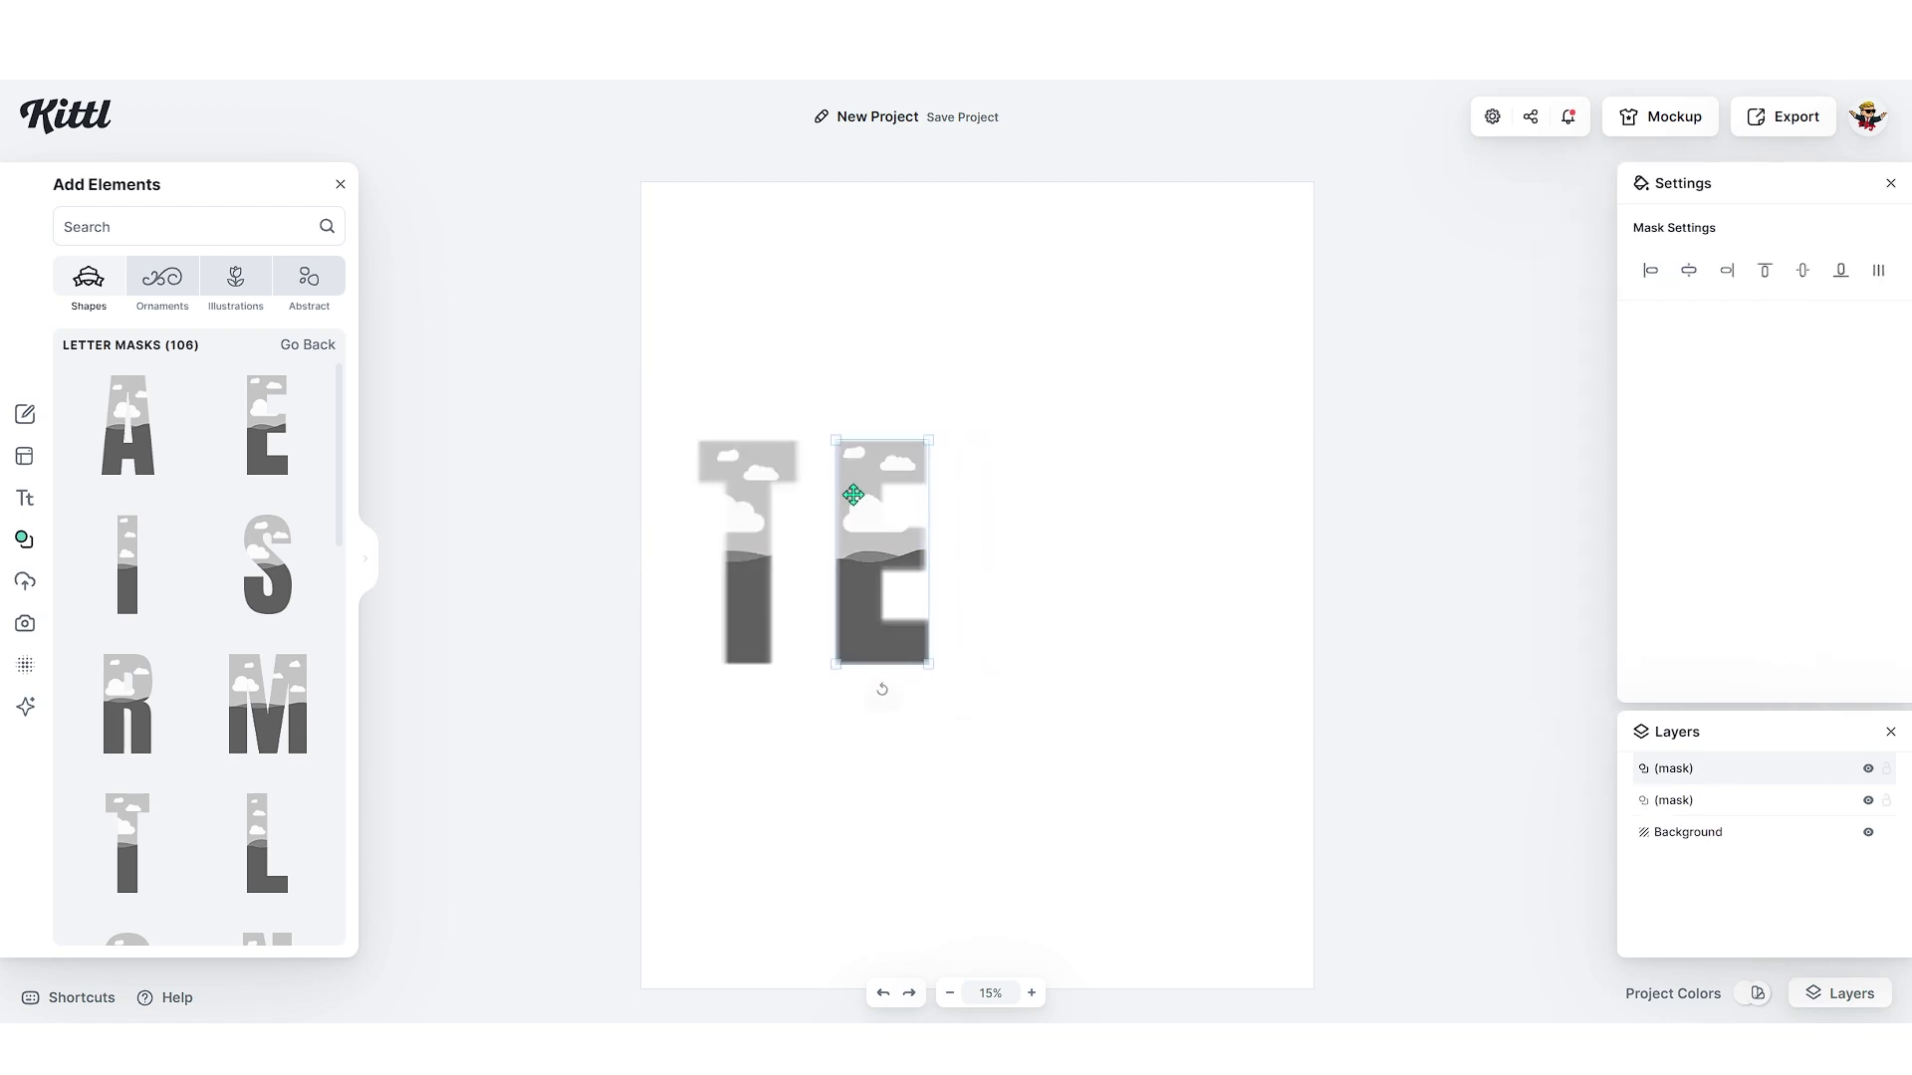
{"action": "left_click_drag", "start_coordinate": [1143, 517], "coordinate": [1159, 517]}
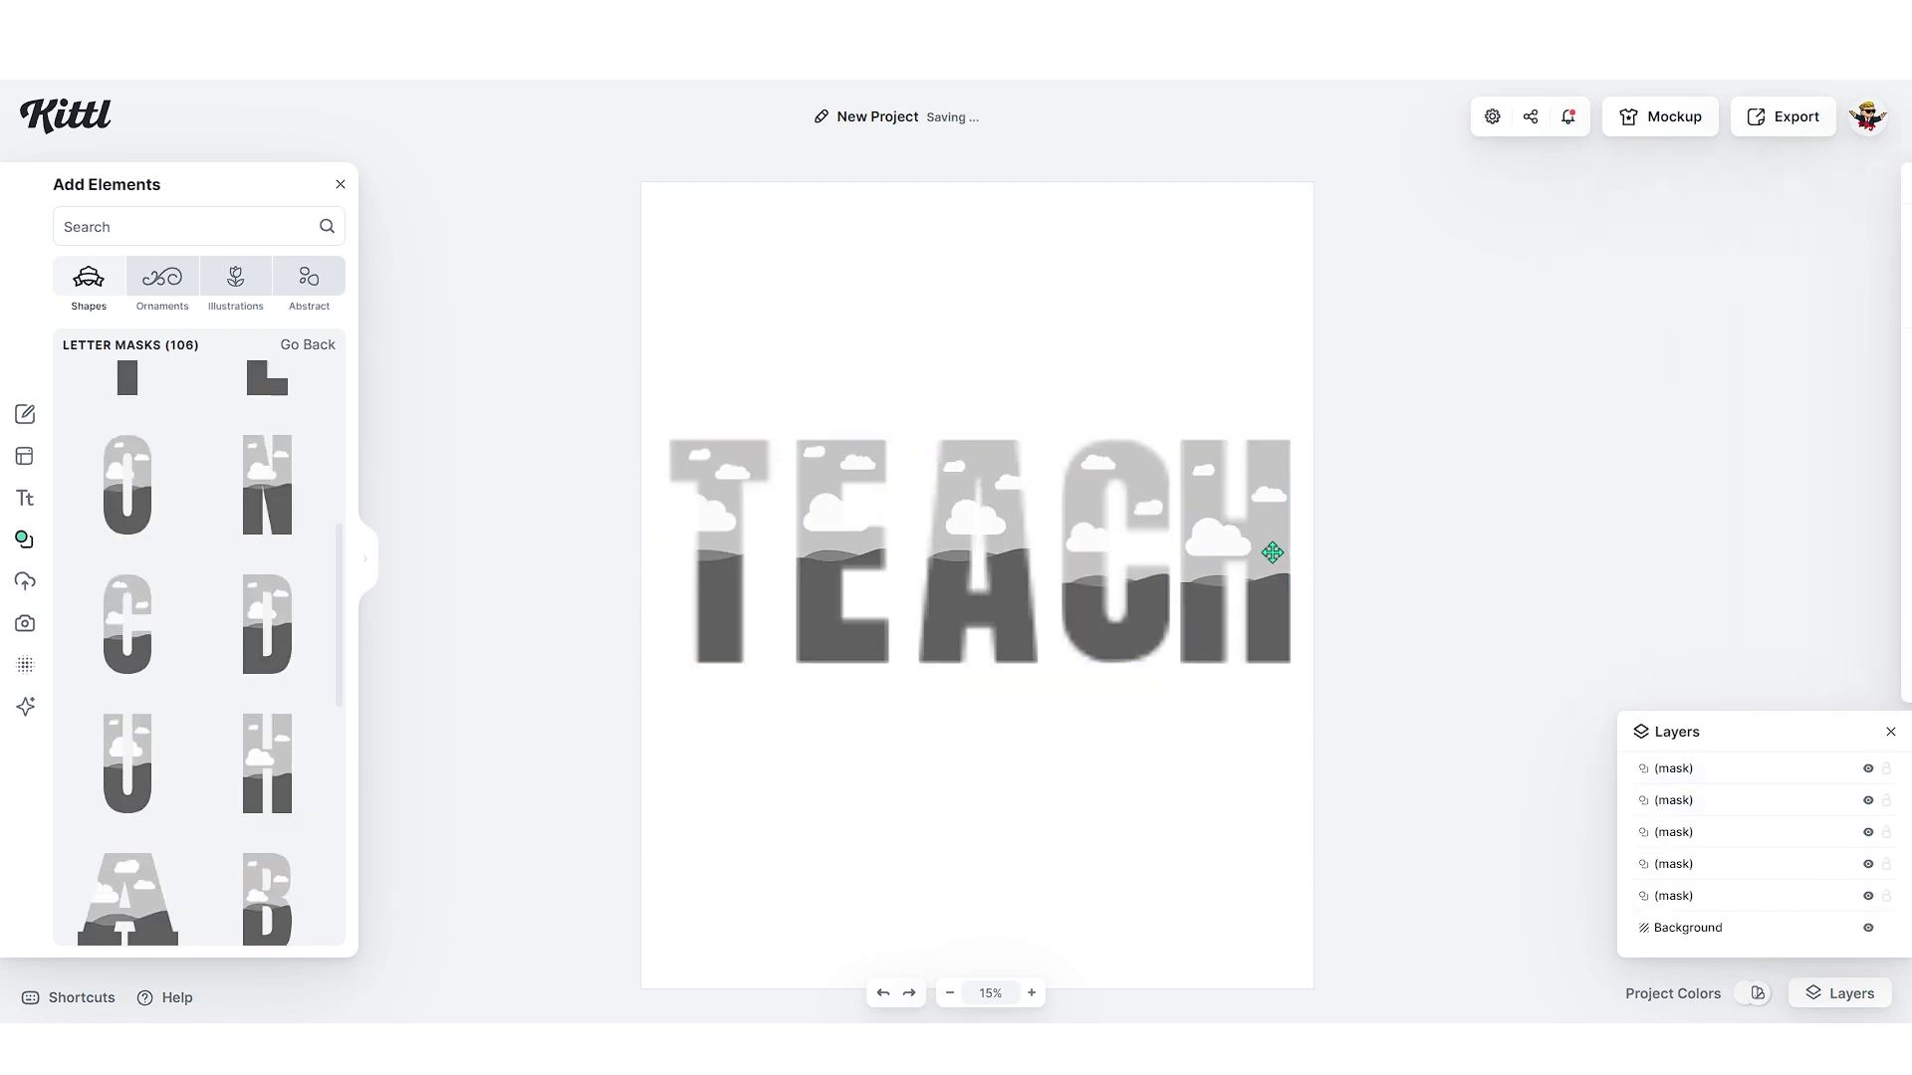
{"action": "left_click_drag", "start_coordinate": [1267, 551], "coordinate": [1283, 555]}
{"action": "left_click", "coordinate": [1426, 612]}
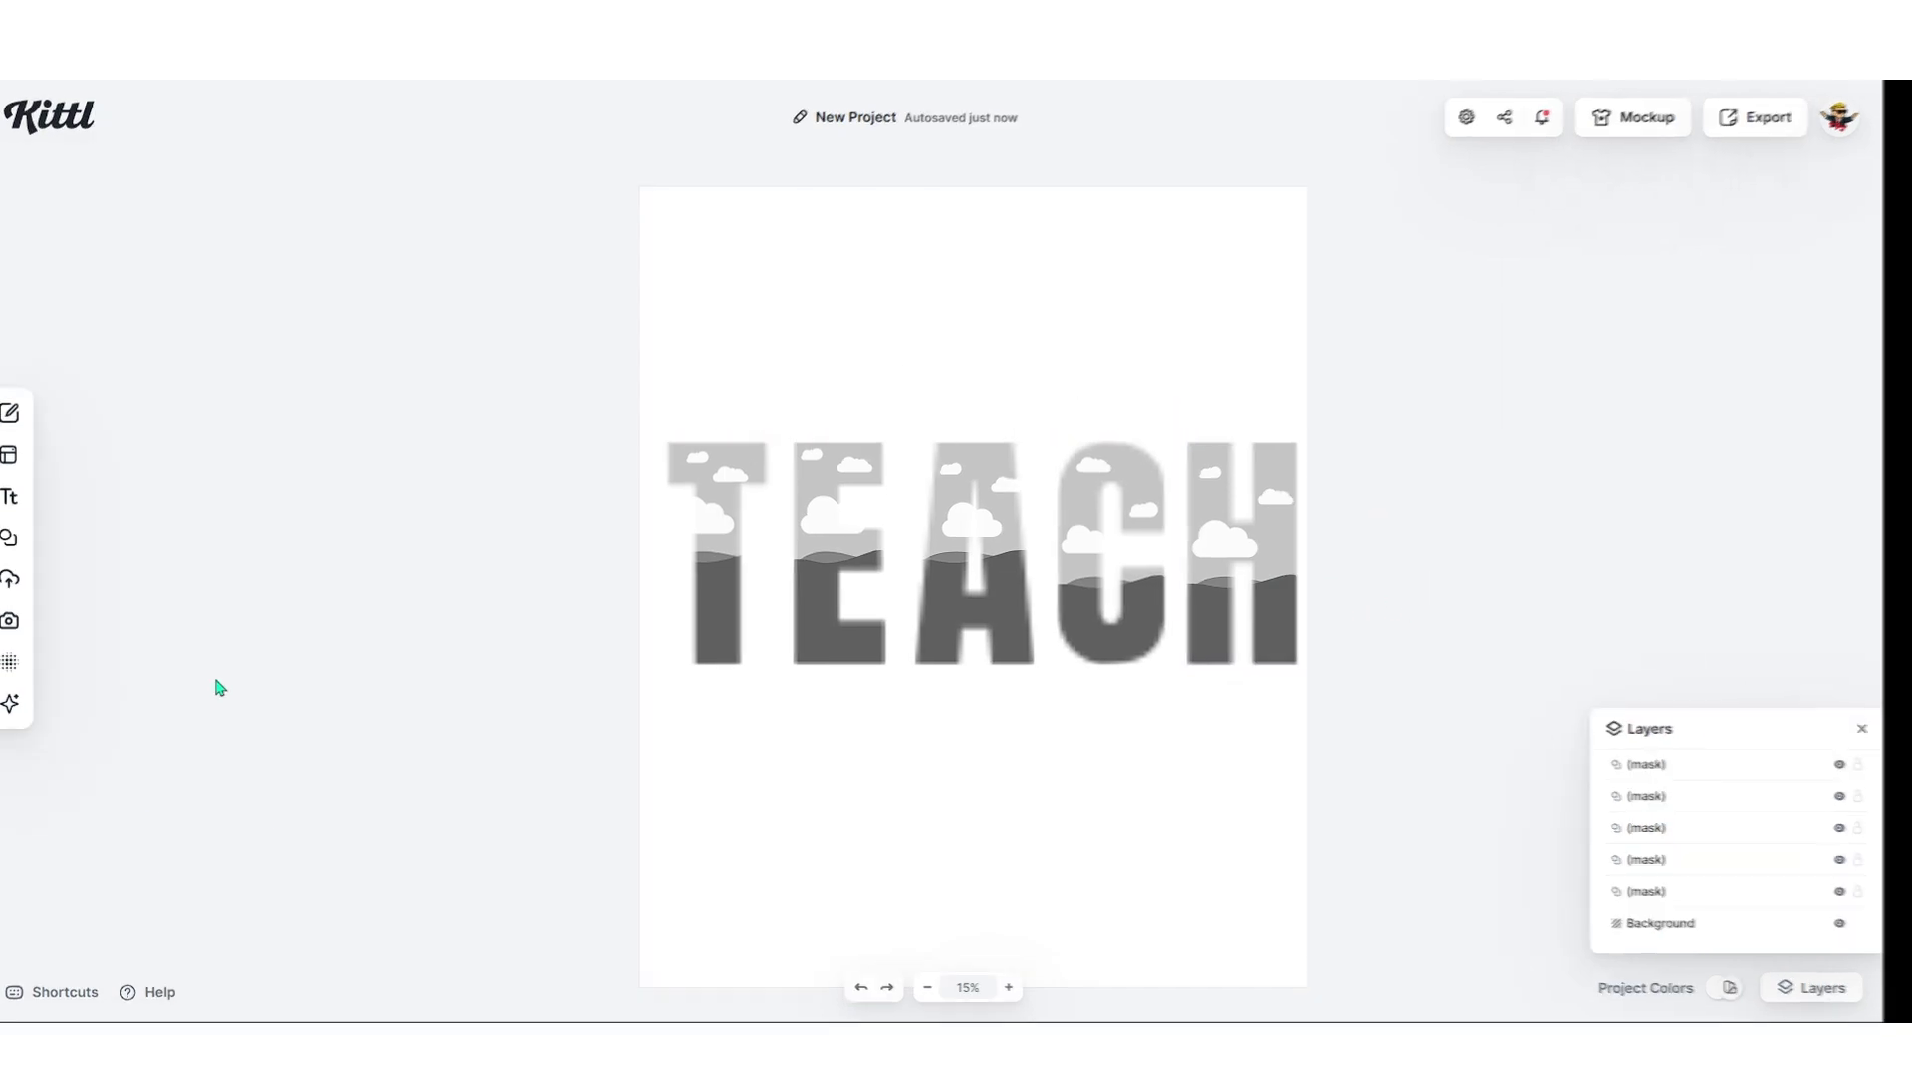
Step: Open the Image Generator and enter "leopard skin" as the image description
{"action": "mouse_move", "coordinate": [33, 728]}
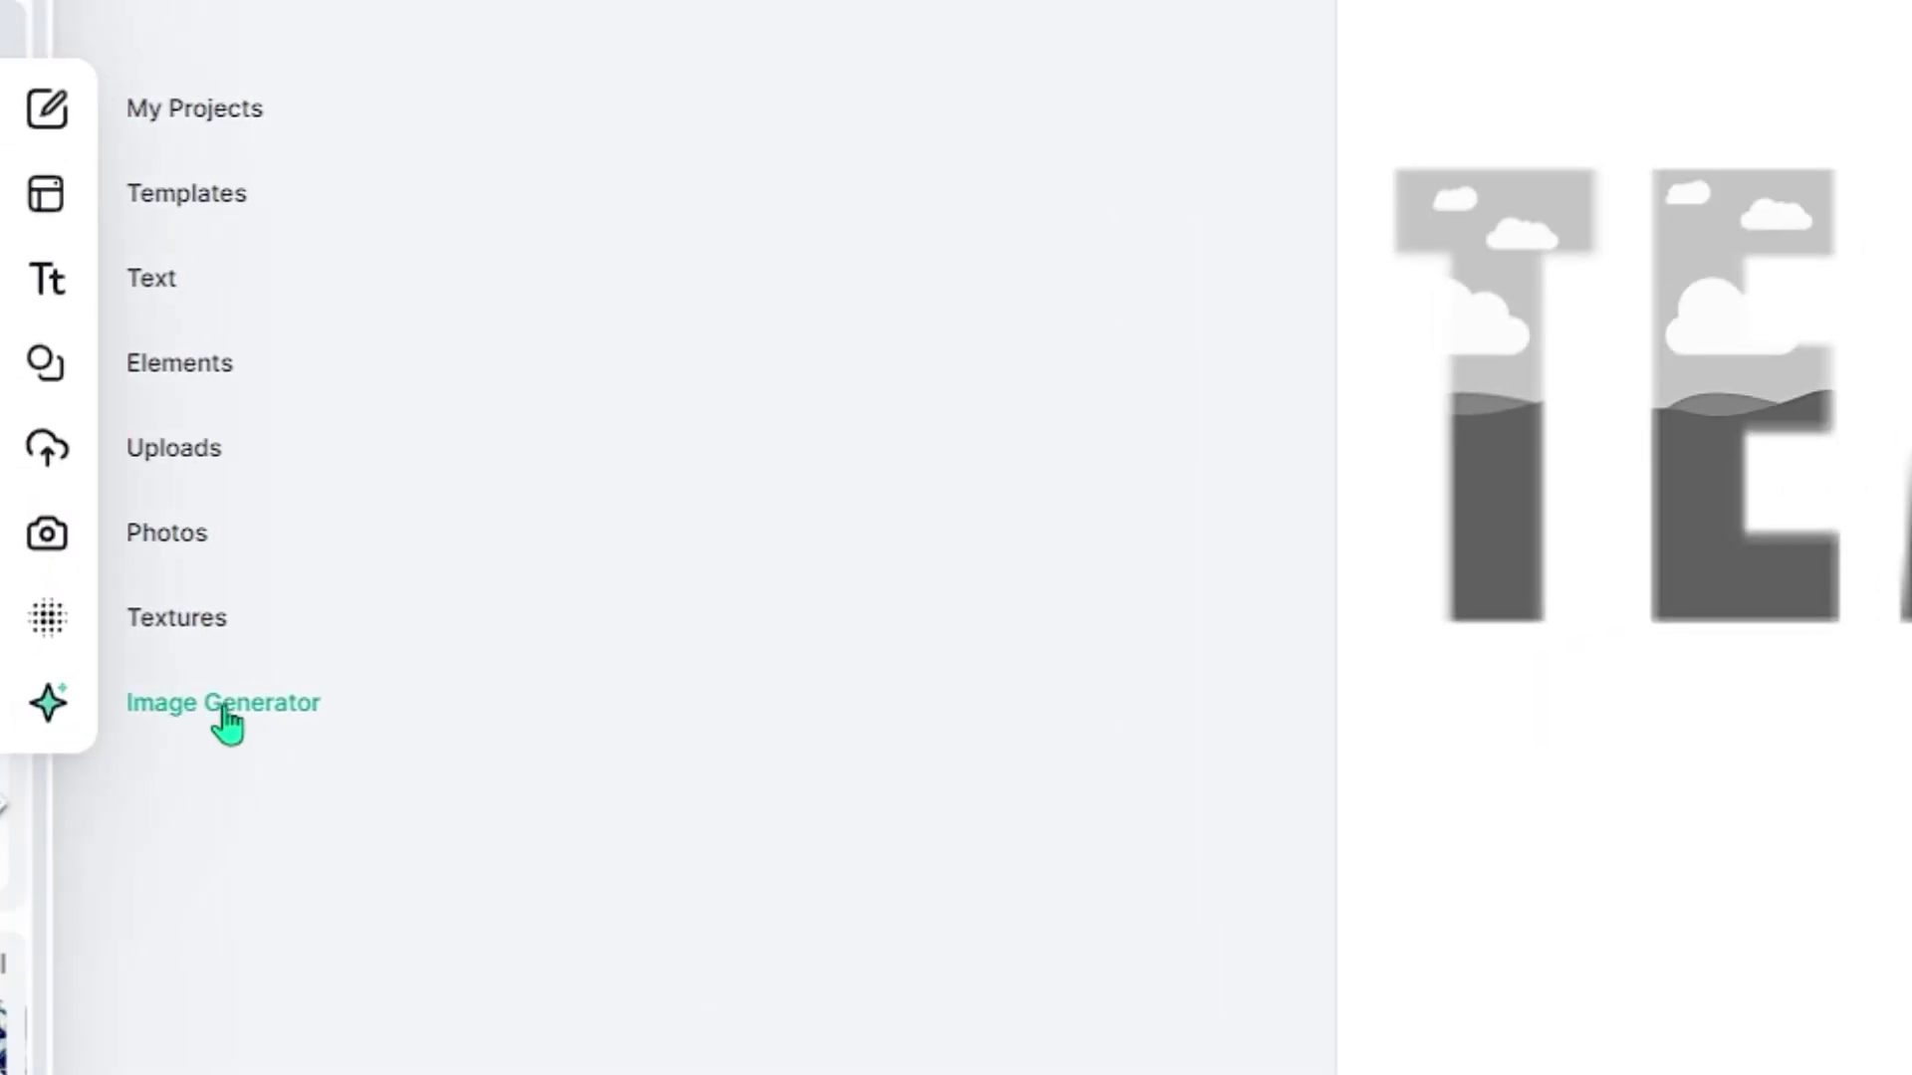
{"action": "left_click", "coordinate": [205, 719]}
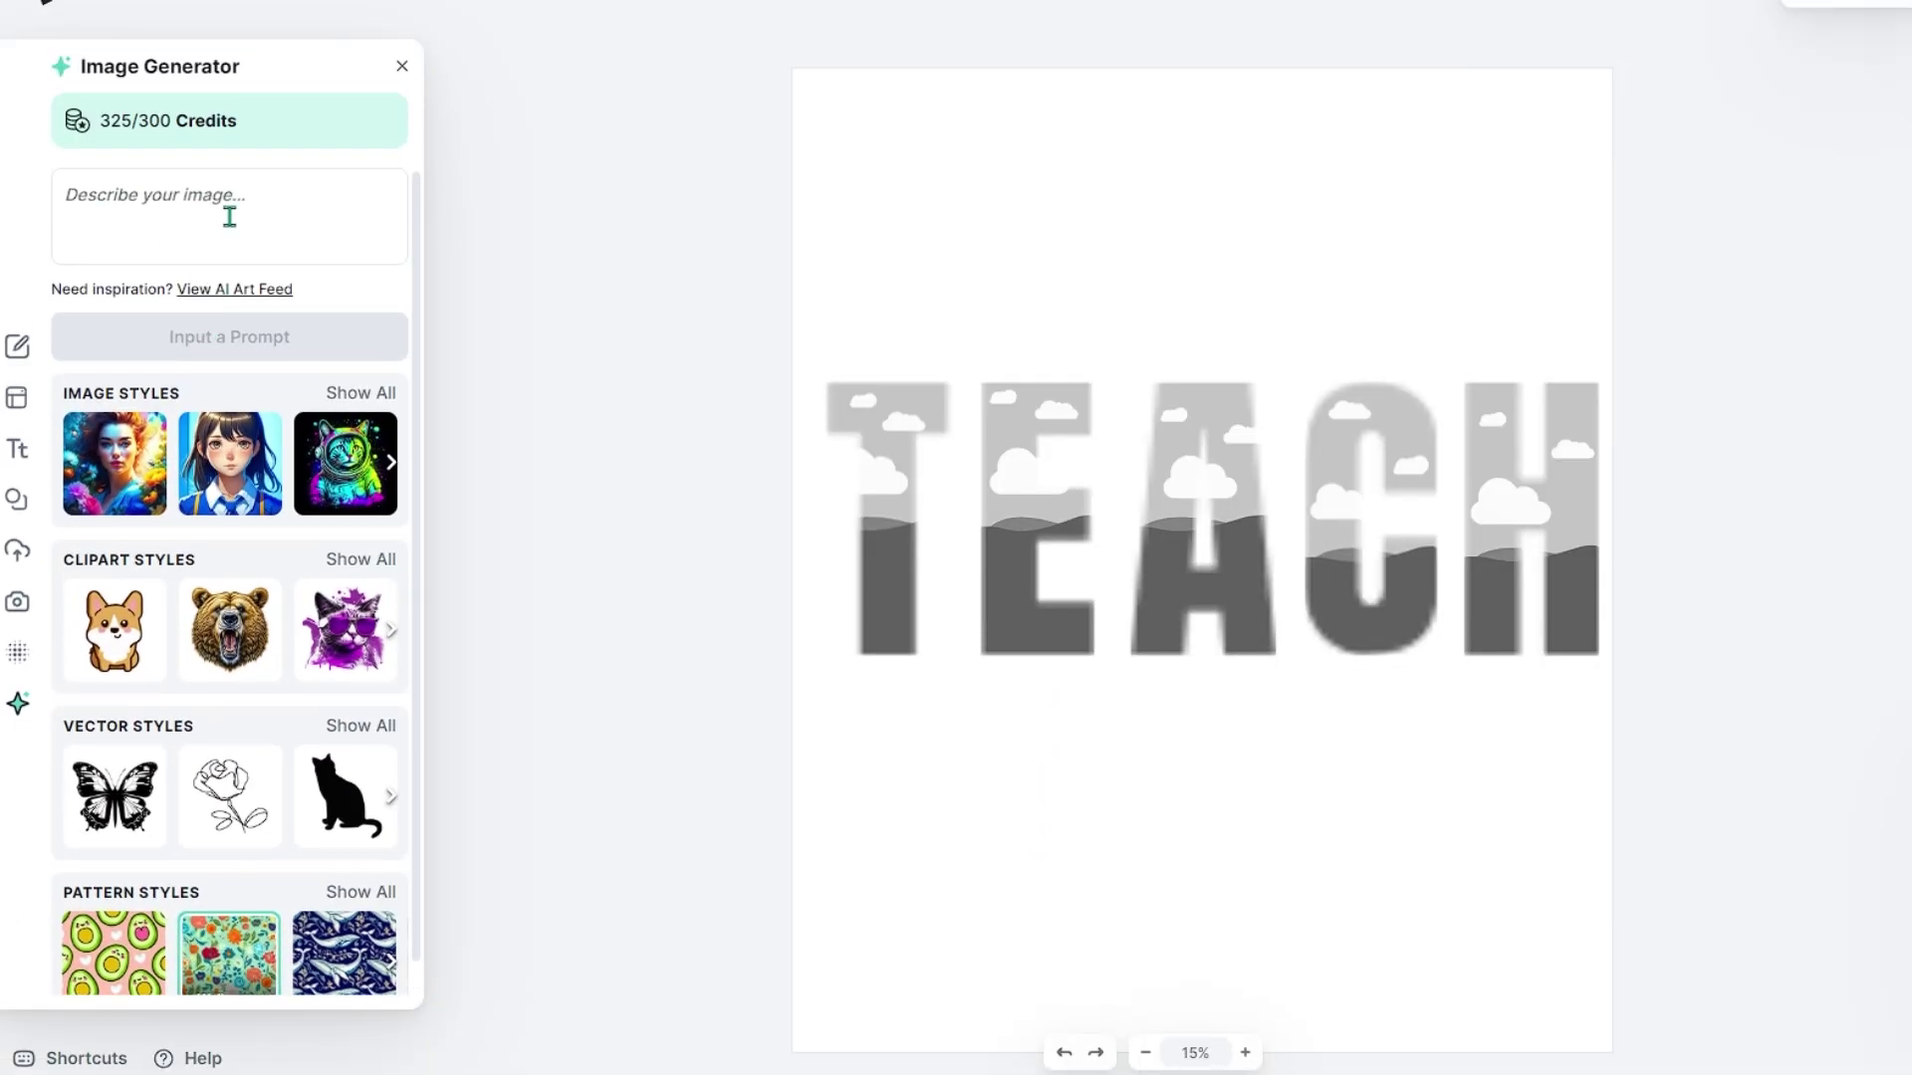
{"action": "left_click", "coordinate": [229, 216]}
{"action": "type", "text": "leopard skin"}
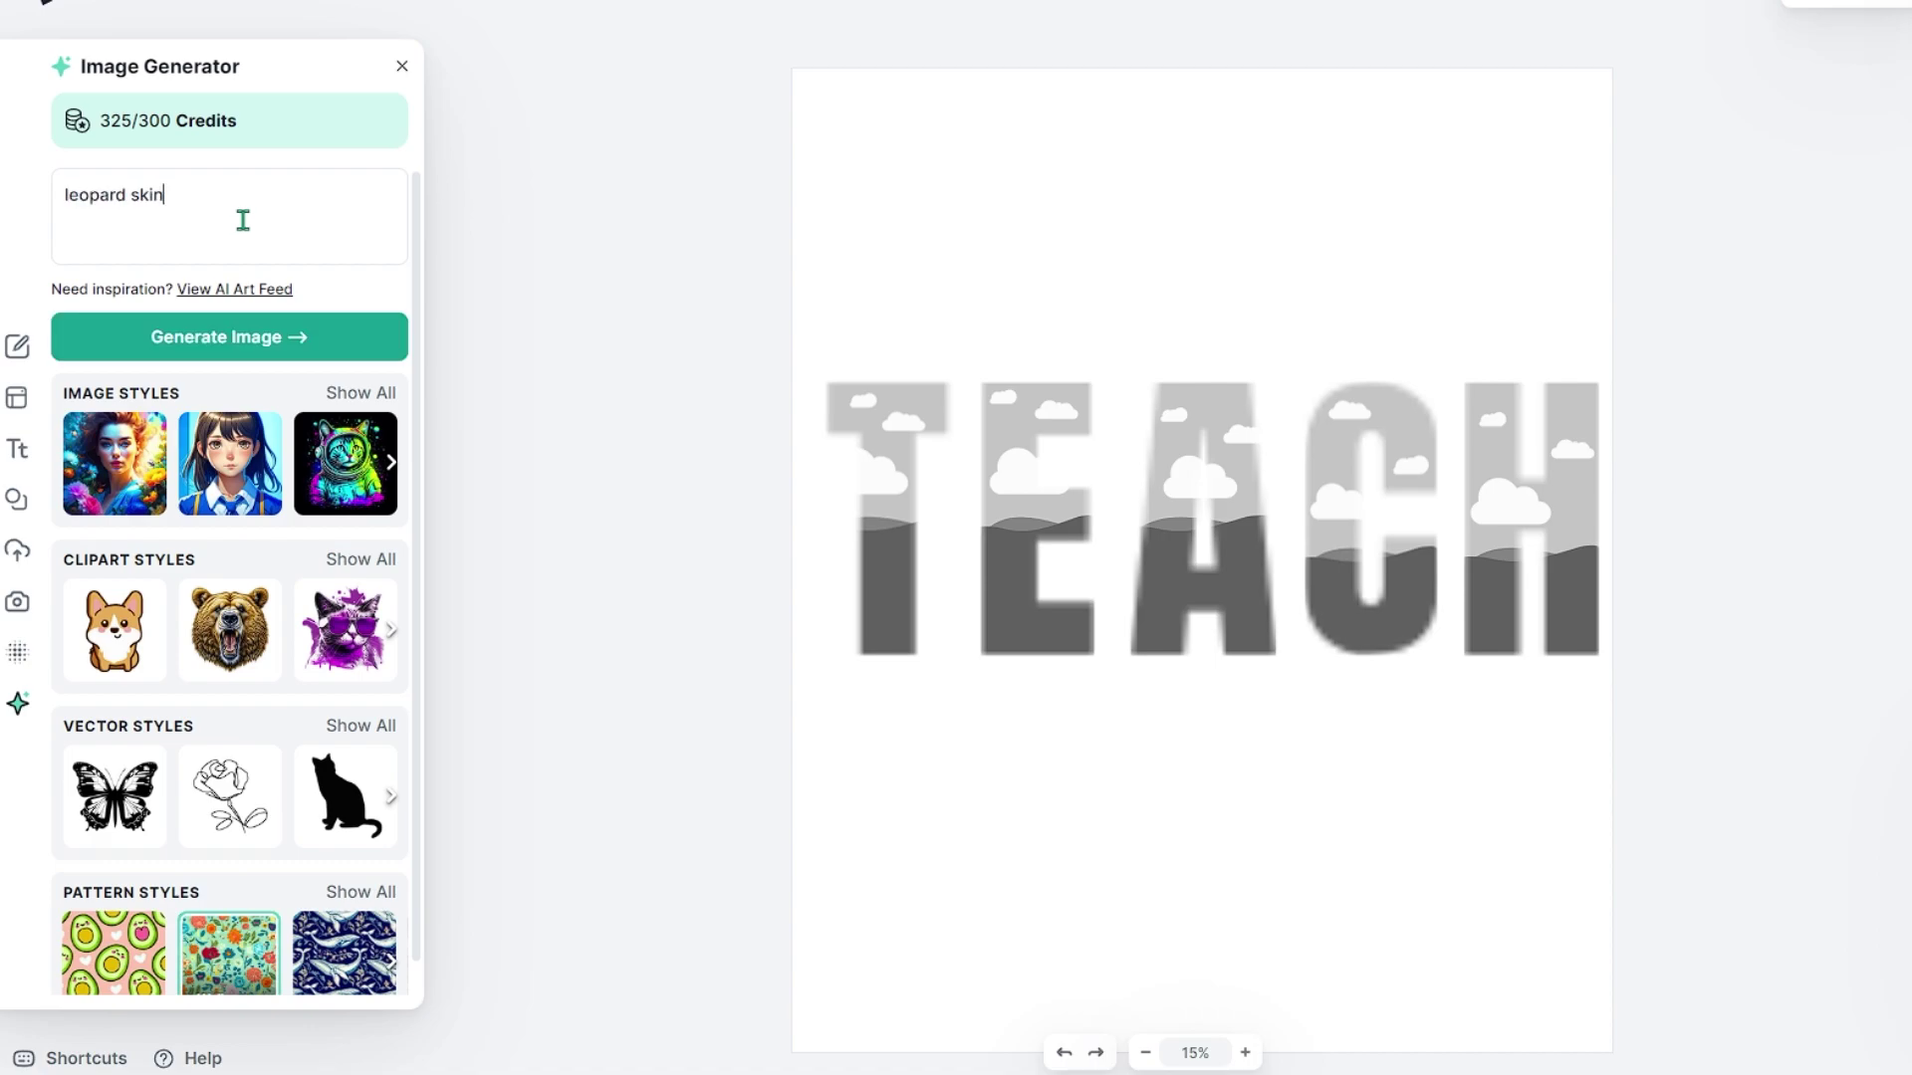
Step: Generate the leopard skin image in the Wallpaper pattern style and position it centrally above the word TEACH
{"action": "scroll", "coordinate": [219, 637], "scroll_direction": "down", "scroll_amount": 1}
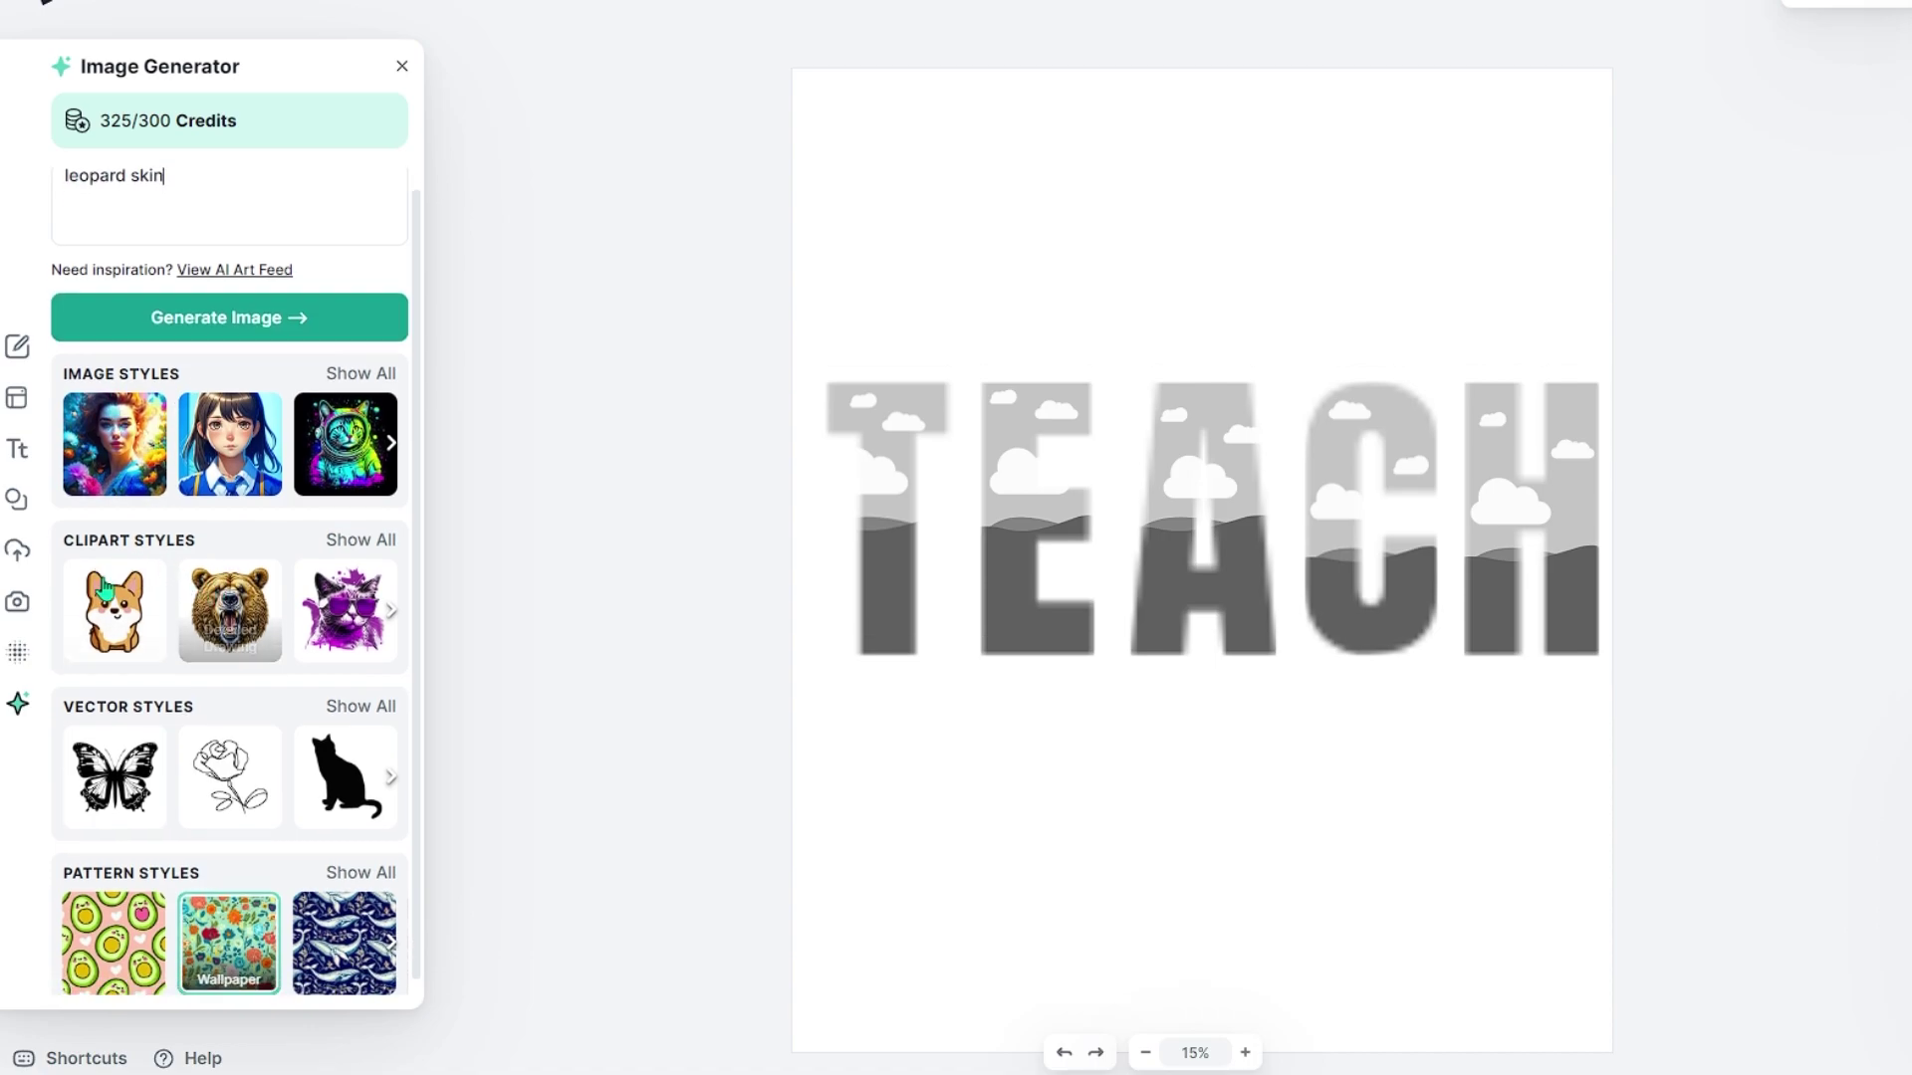
{"action": "left_click", "coordinate": [102, 926]}
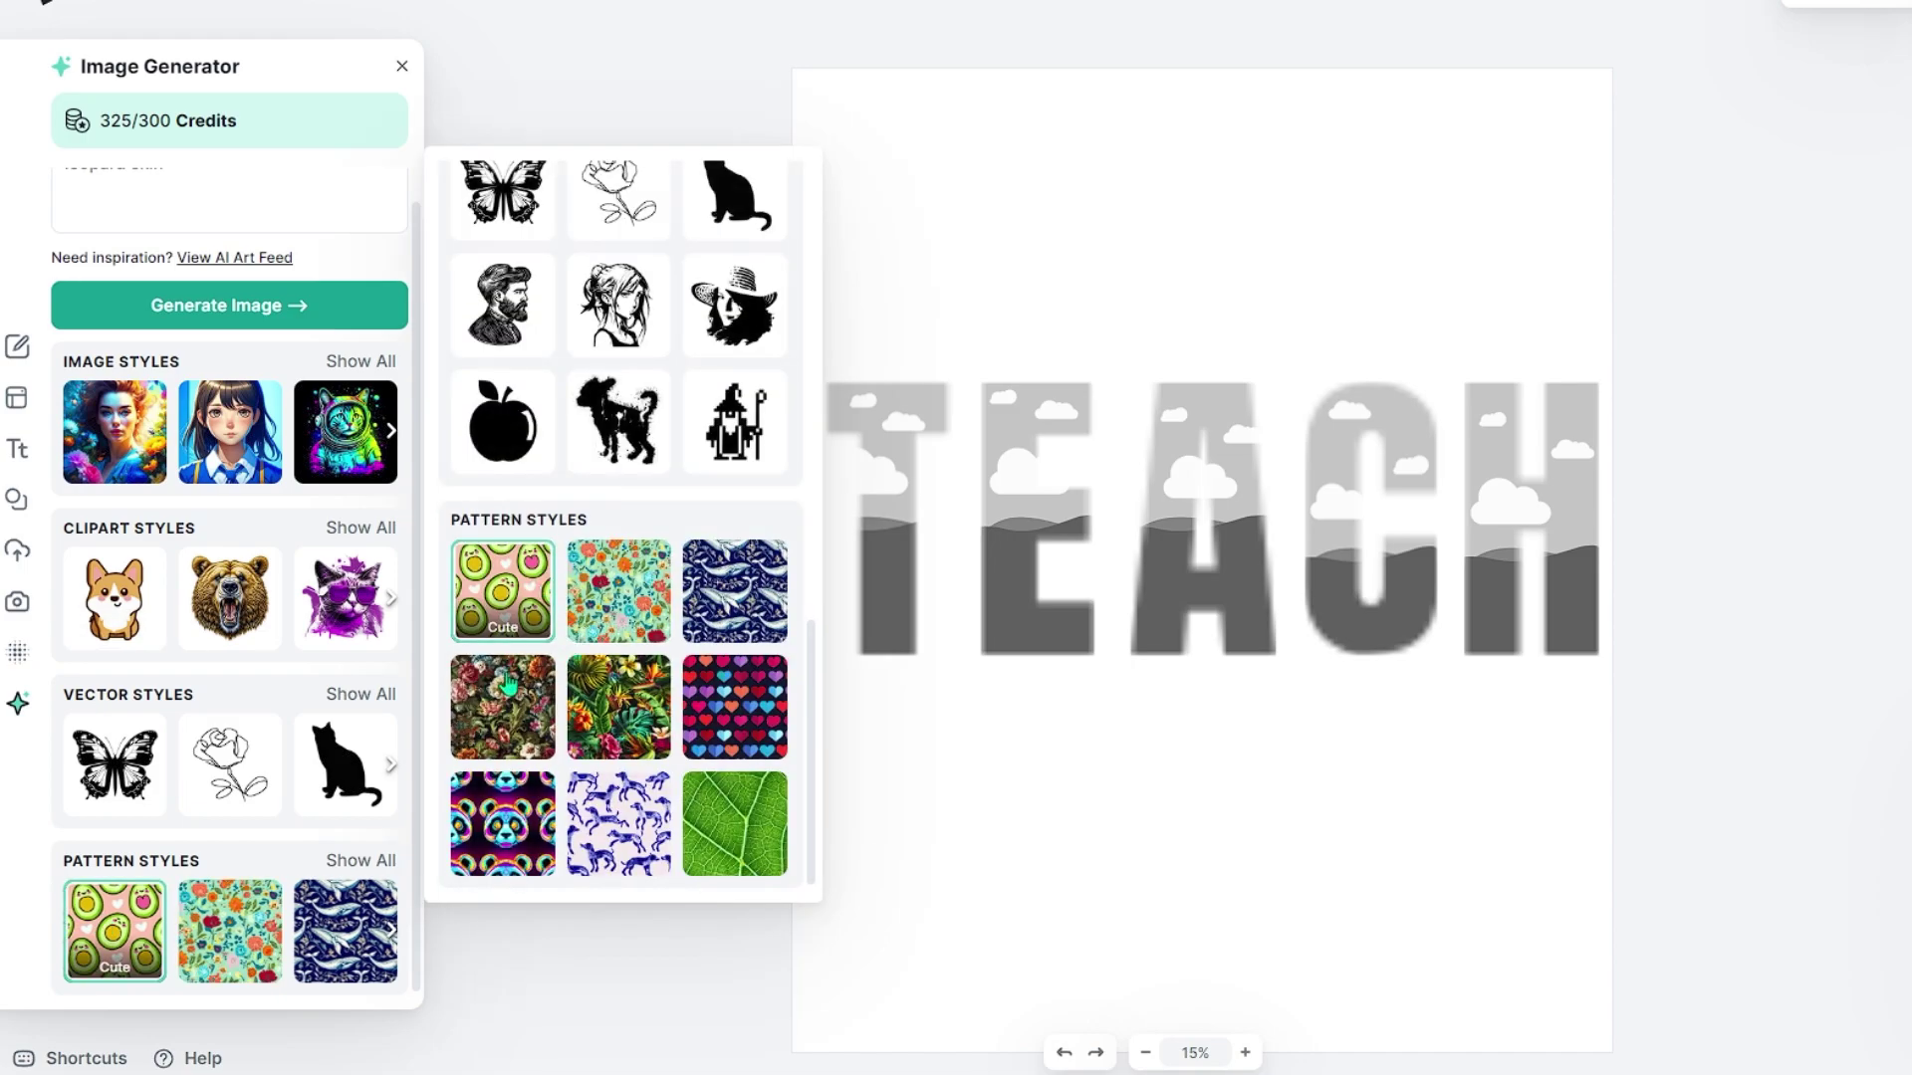
{"action": "left_click", "coordinate": [616, 623]}
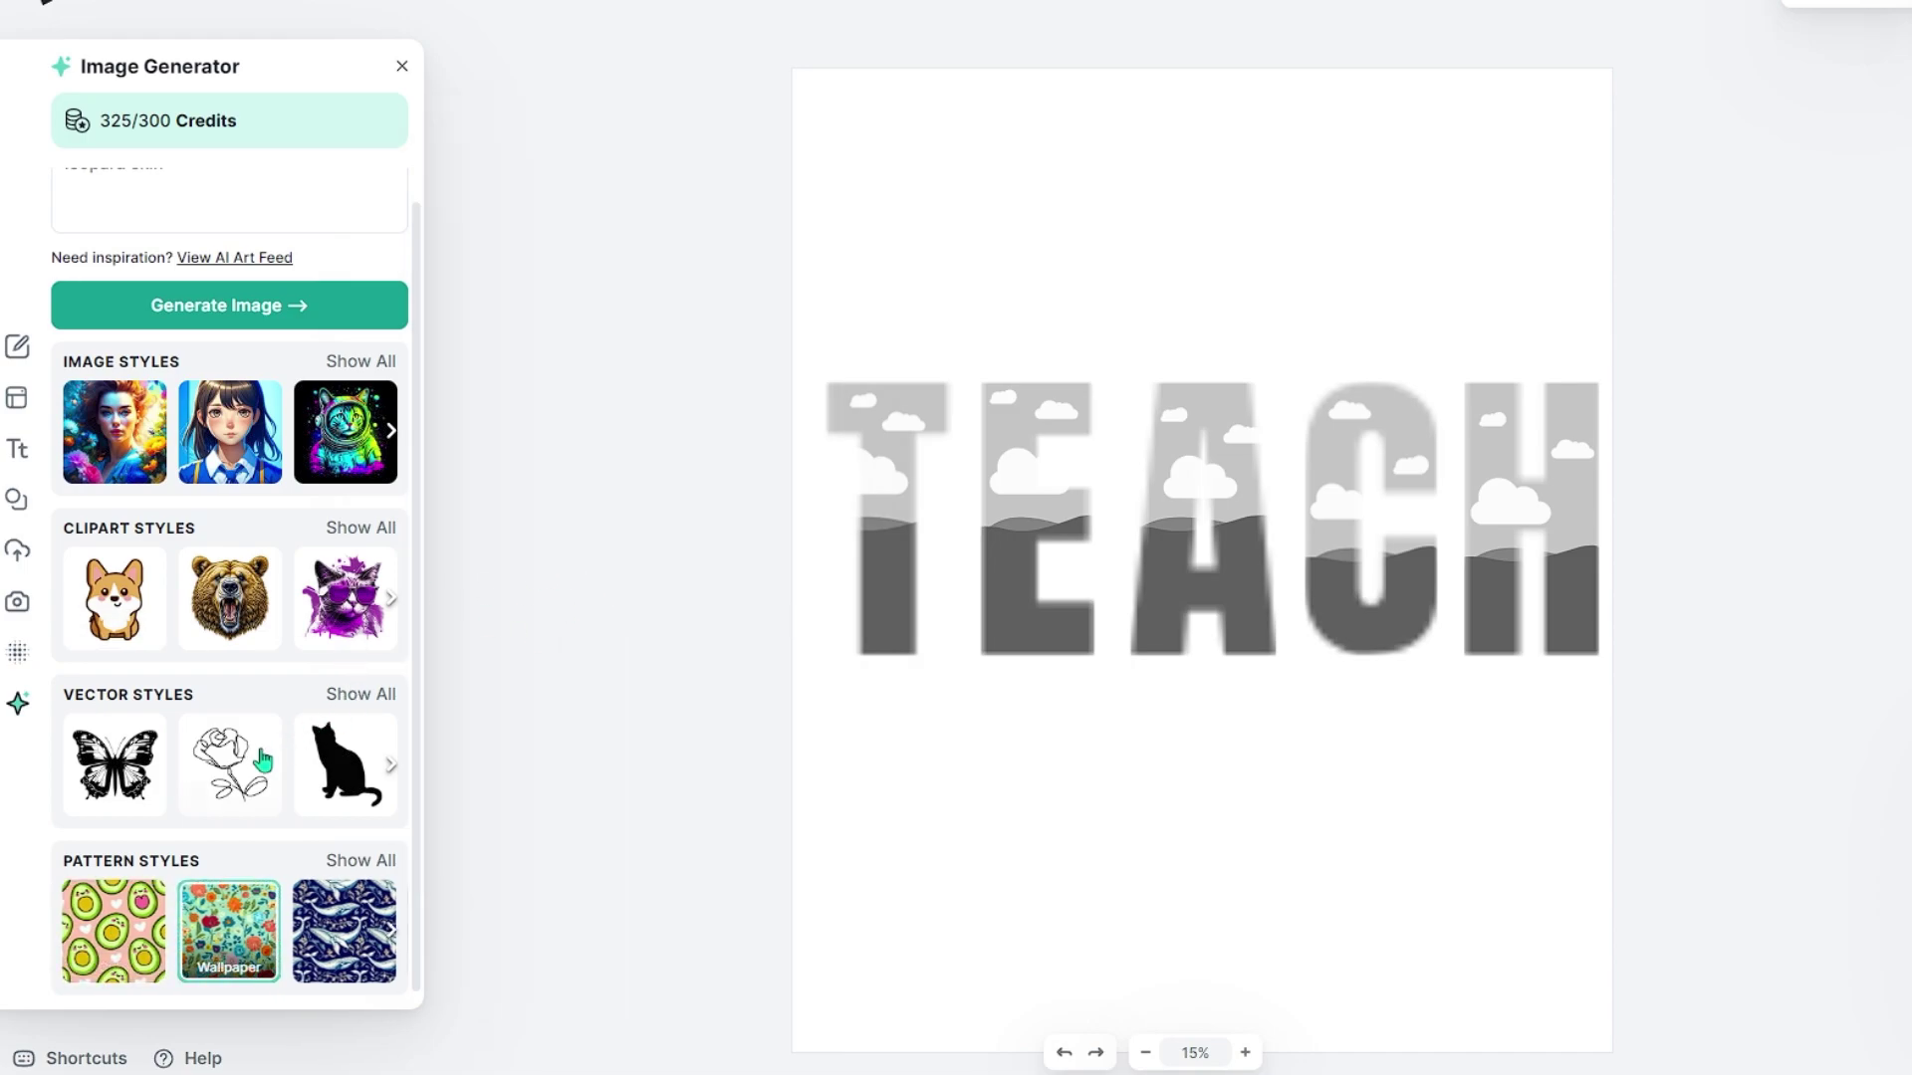
{"action": "left_click", "coordinate": [286, 317]}
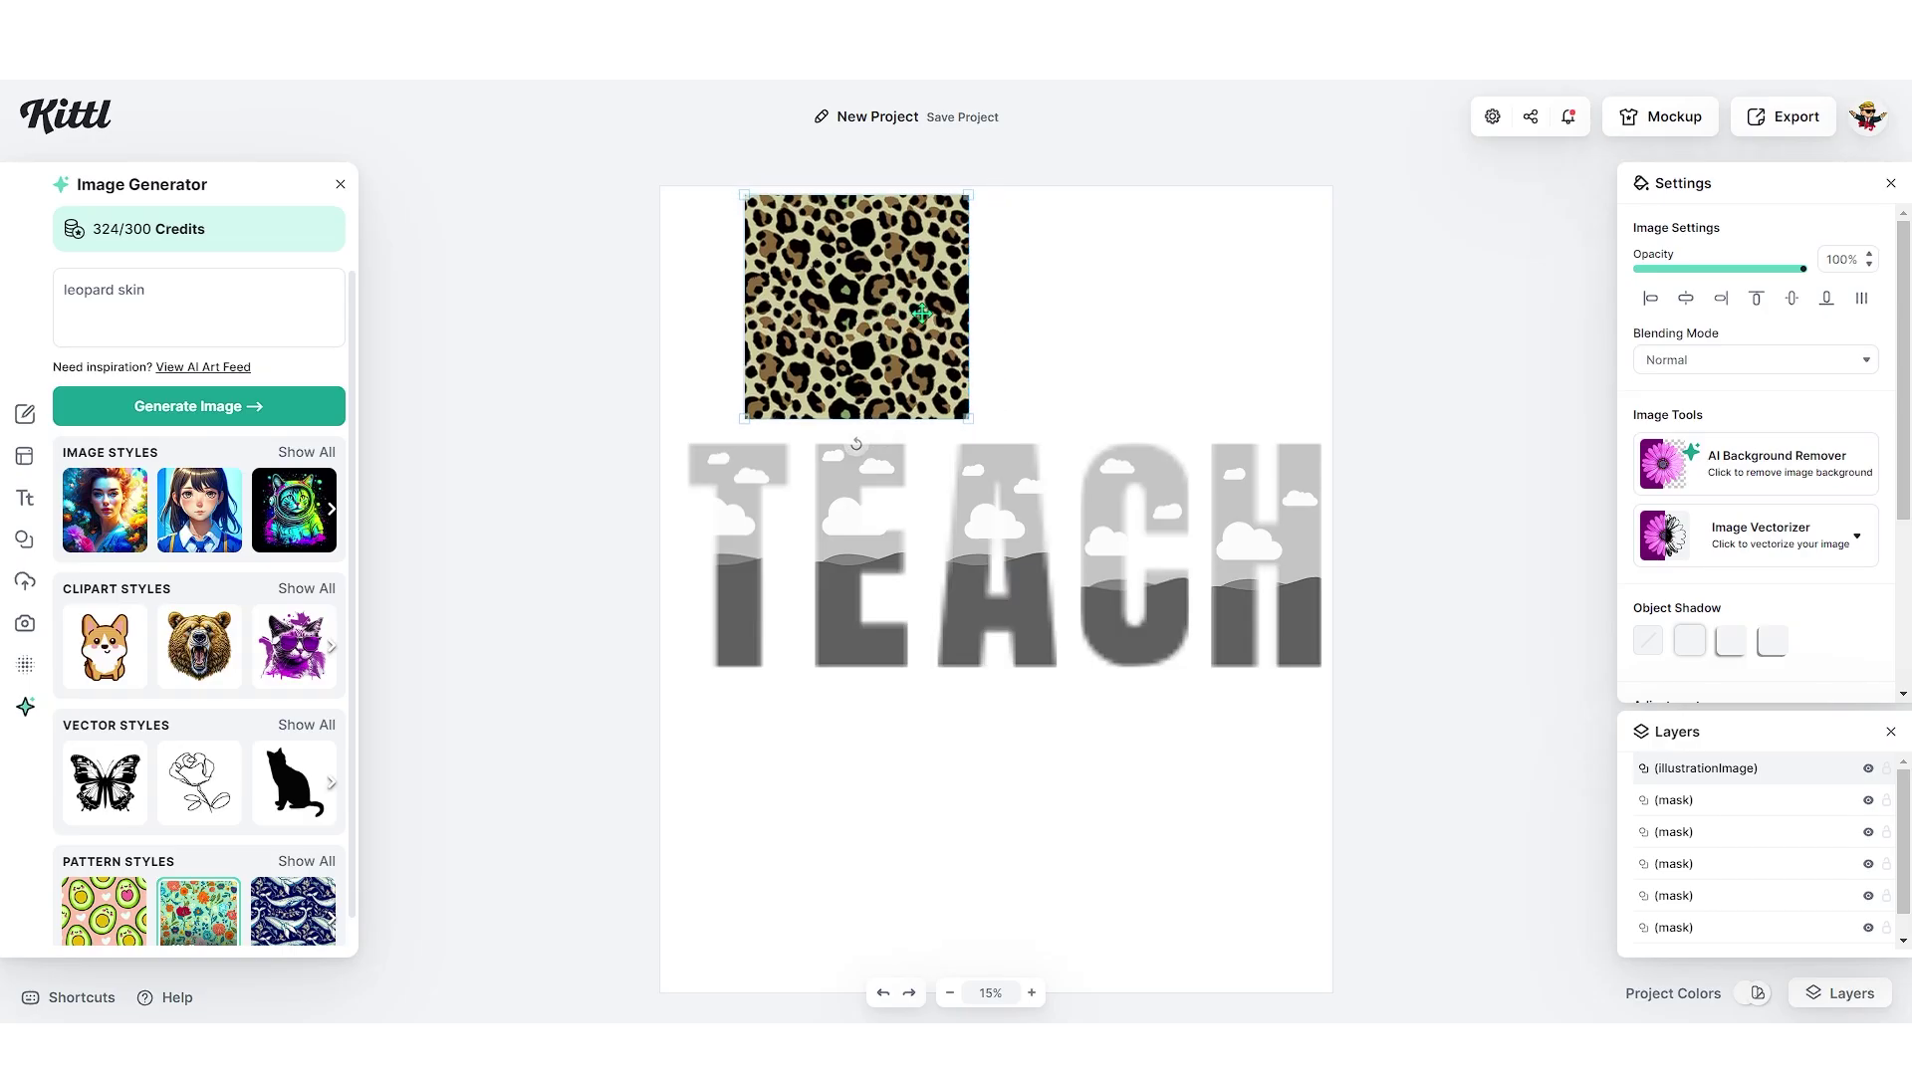
{"action": "left_click_drag", "start_coordinate": [921, 313], "coordinate": [1042, 308]}
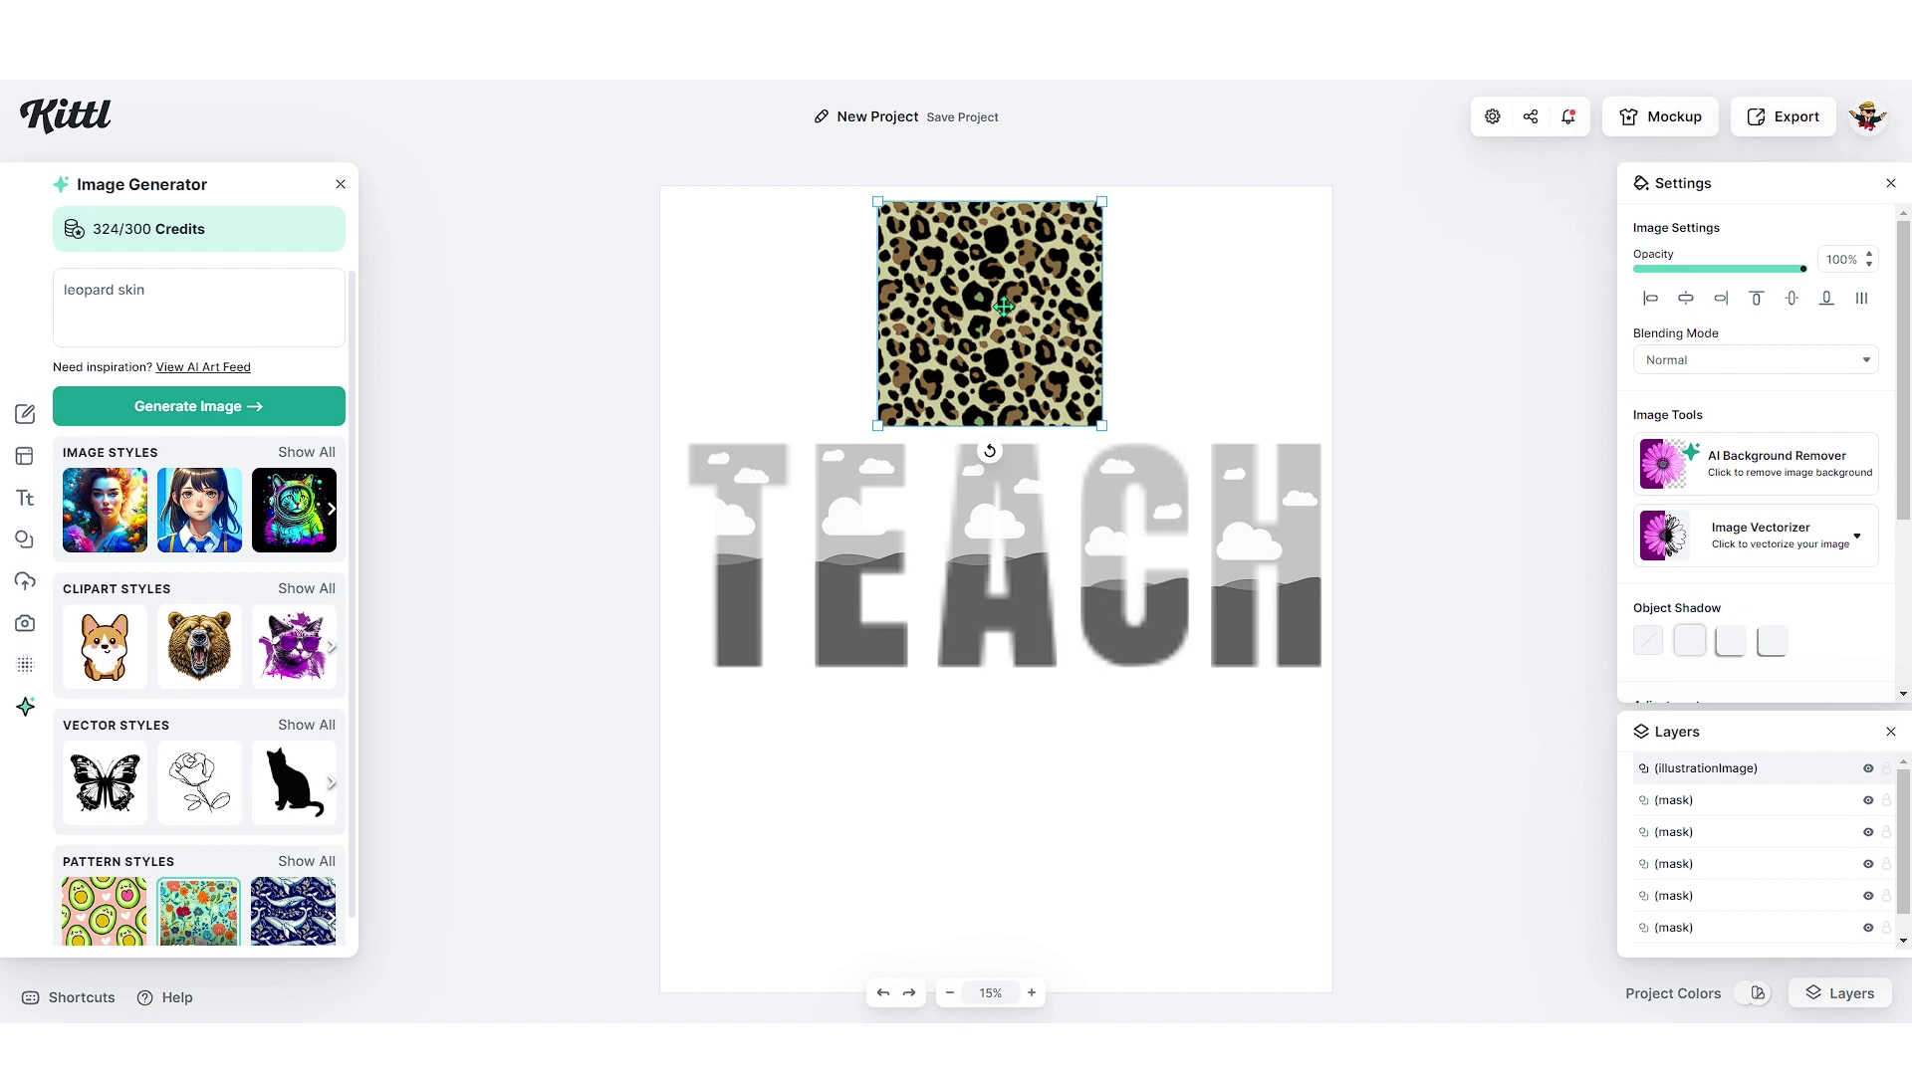
Step: Duplicate the leopard image, place one copy inside the T mask and shift it so it covers only the letter's left part
{"action": "left_click_drag", "start_coordinate": [1002, 308], "coordinate": [1132, 274]}
{"action": "left_click_drag", "start_coordinate": [849, 280], "coordinate": [737, 509]}
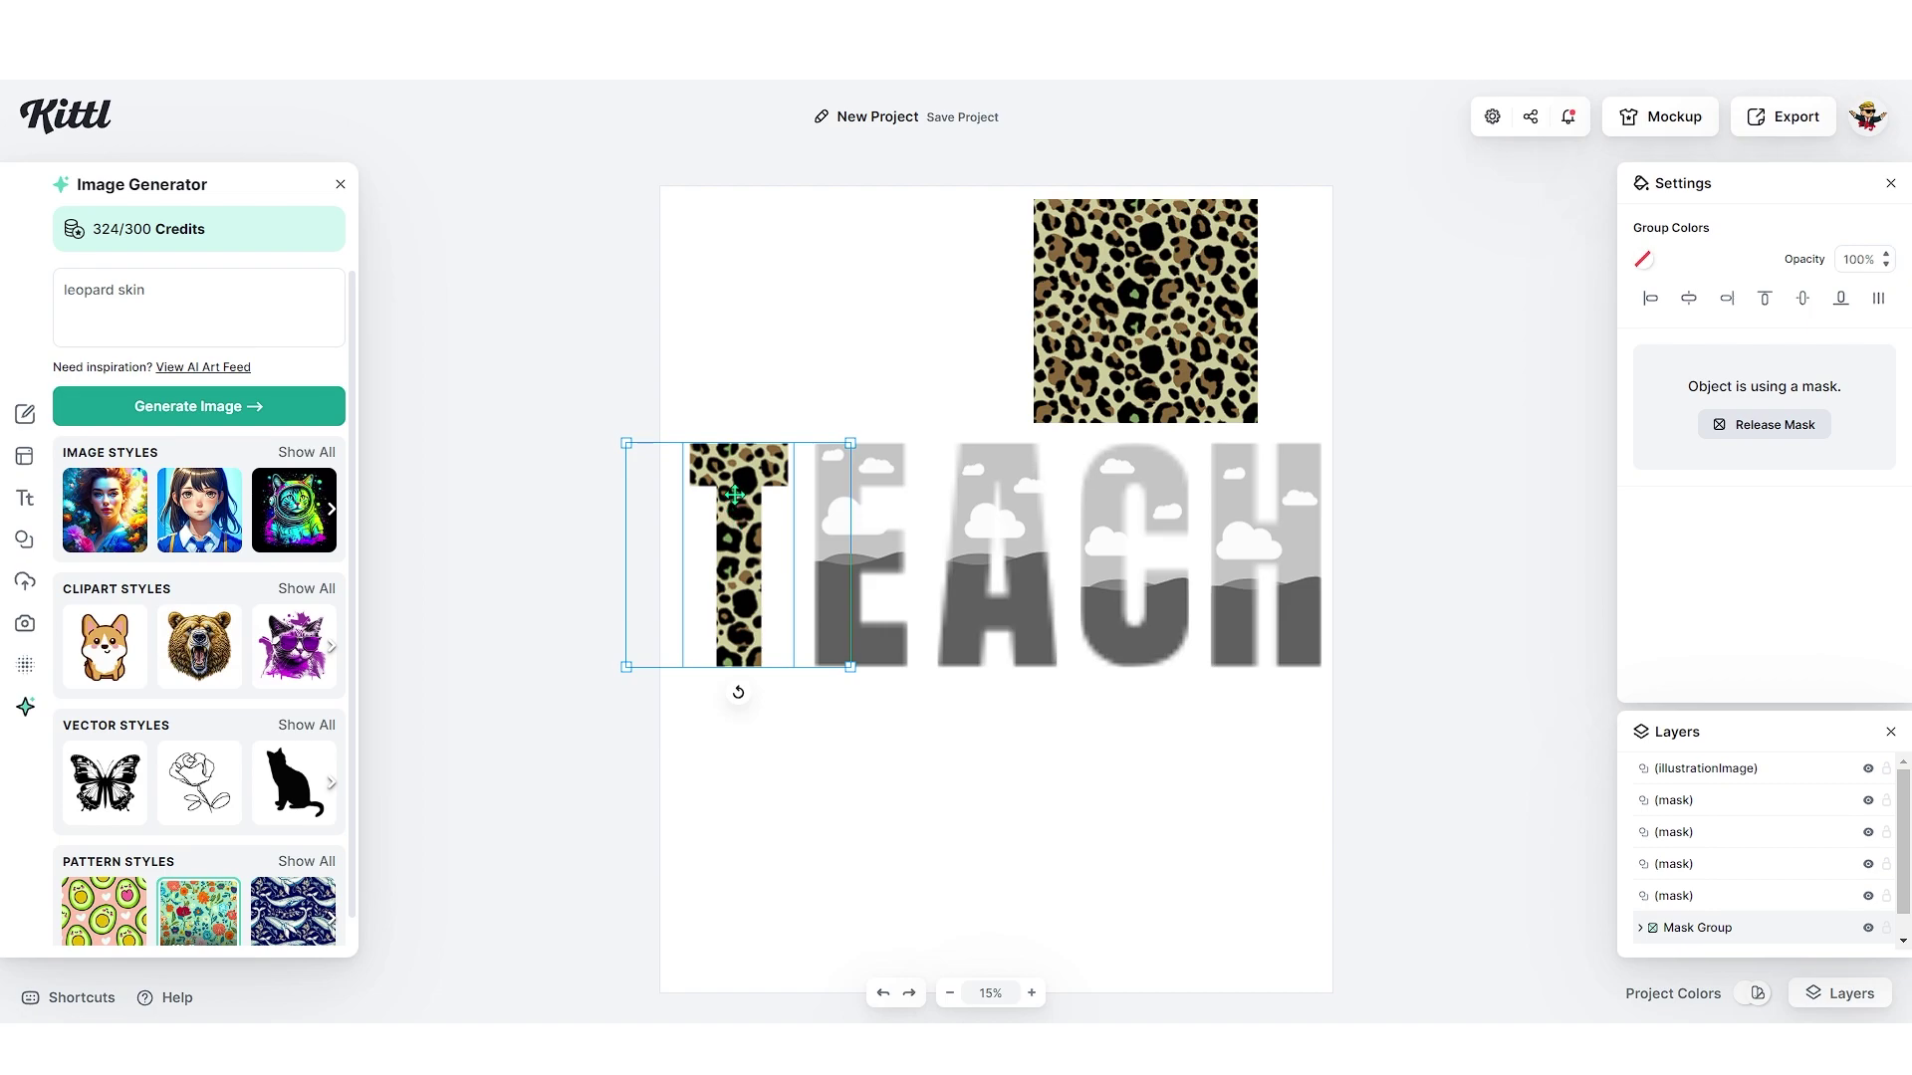
{"action": "double_click", "coordinate": [734, 495]}
{"action": "left_click_drag", "start_coordinate": [735, 495], "coordinate": [638, 504]}
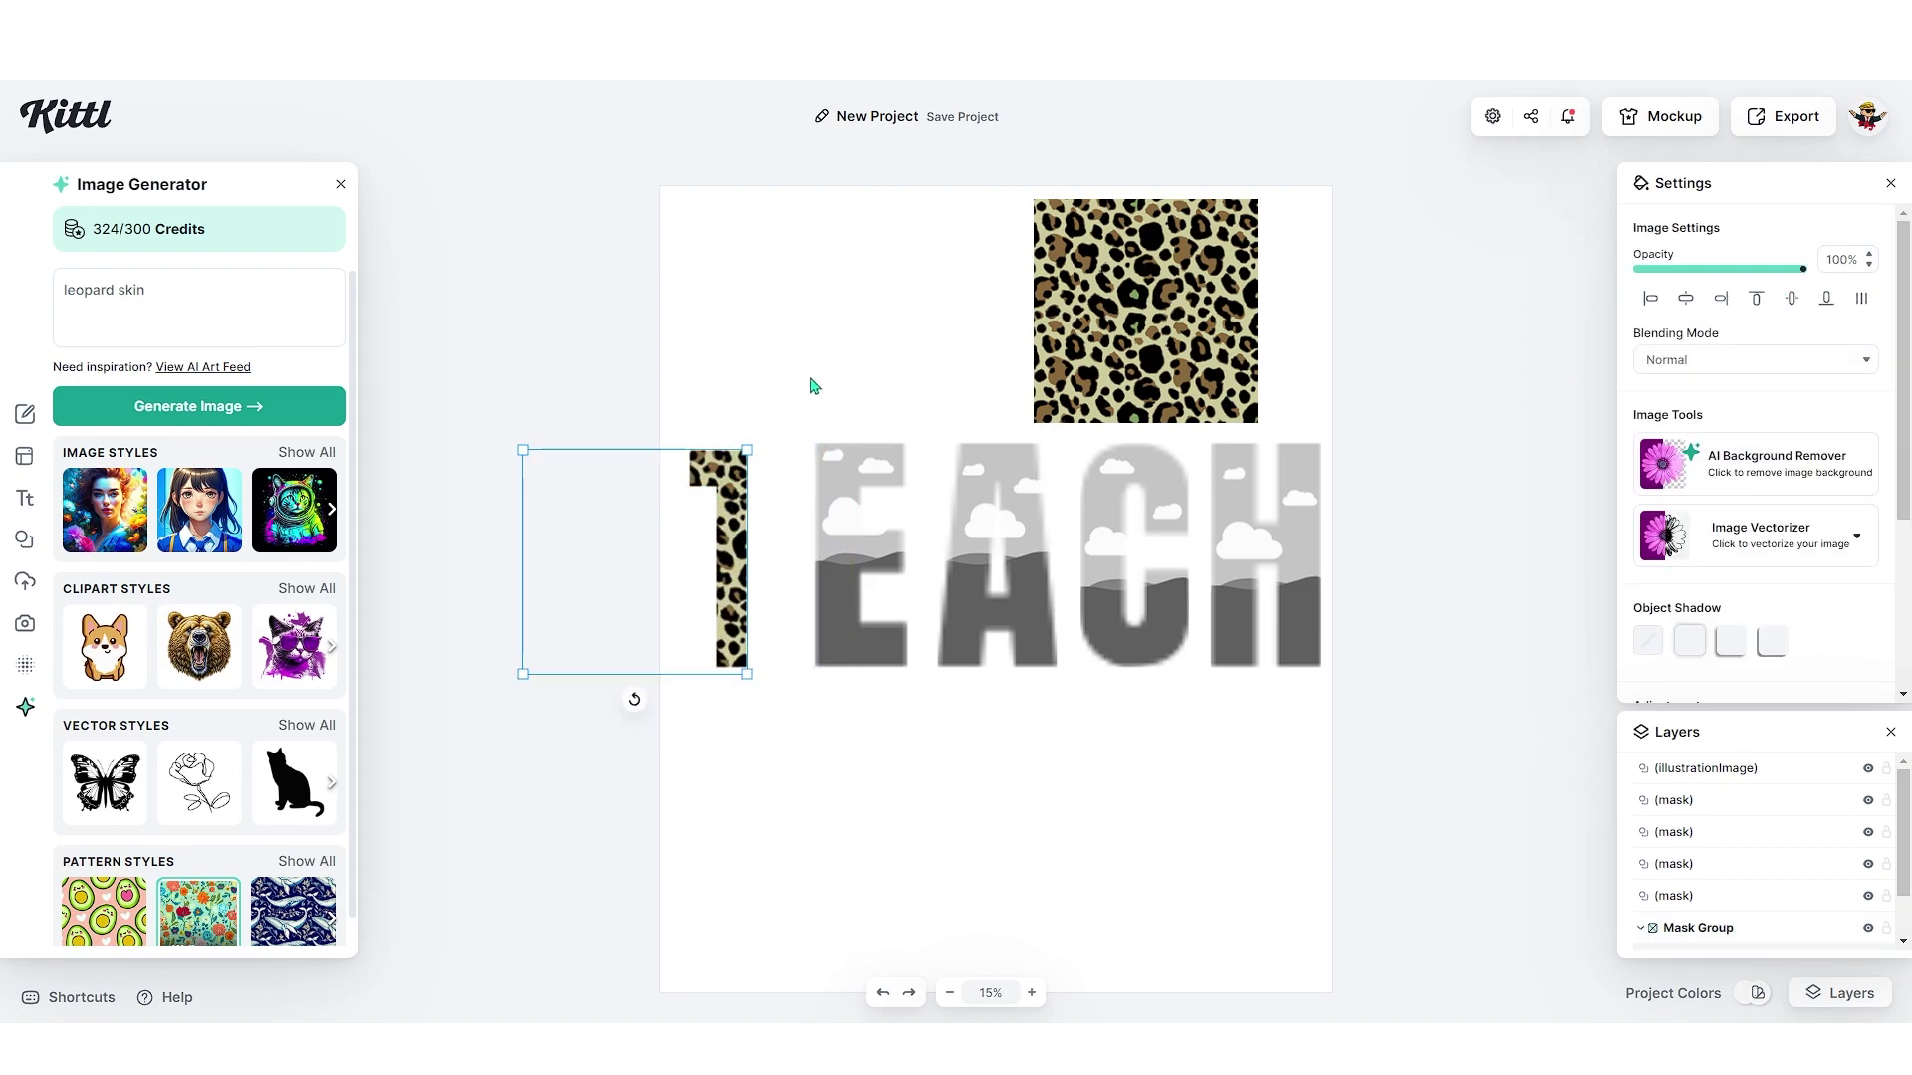
{"action": "left_click", "coordinate": [773, 479]}
{"action": "left_click", "coordinate": [738, 476]}
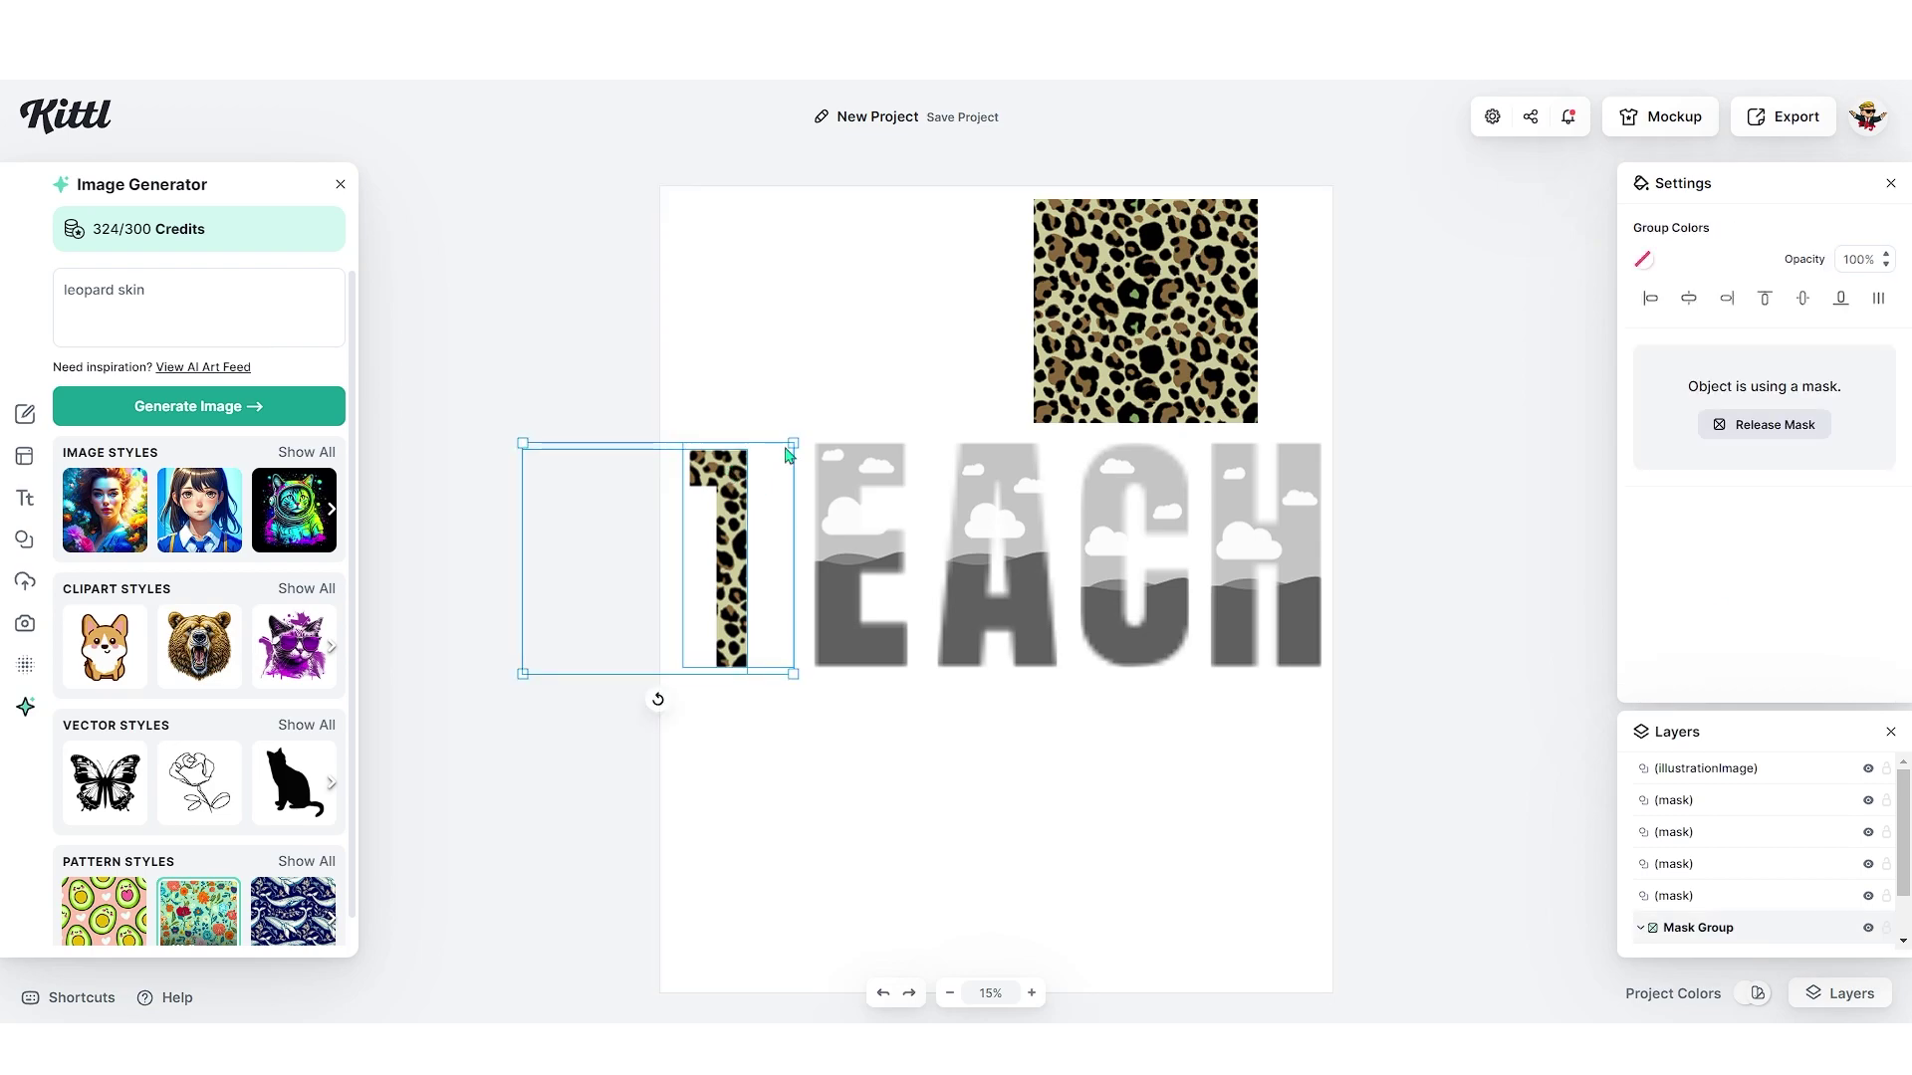
Step: Fill the uncovered part of the letter T with solid black
{"action": "left_click", "coordinate": [1643, 261]}
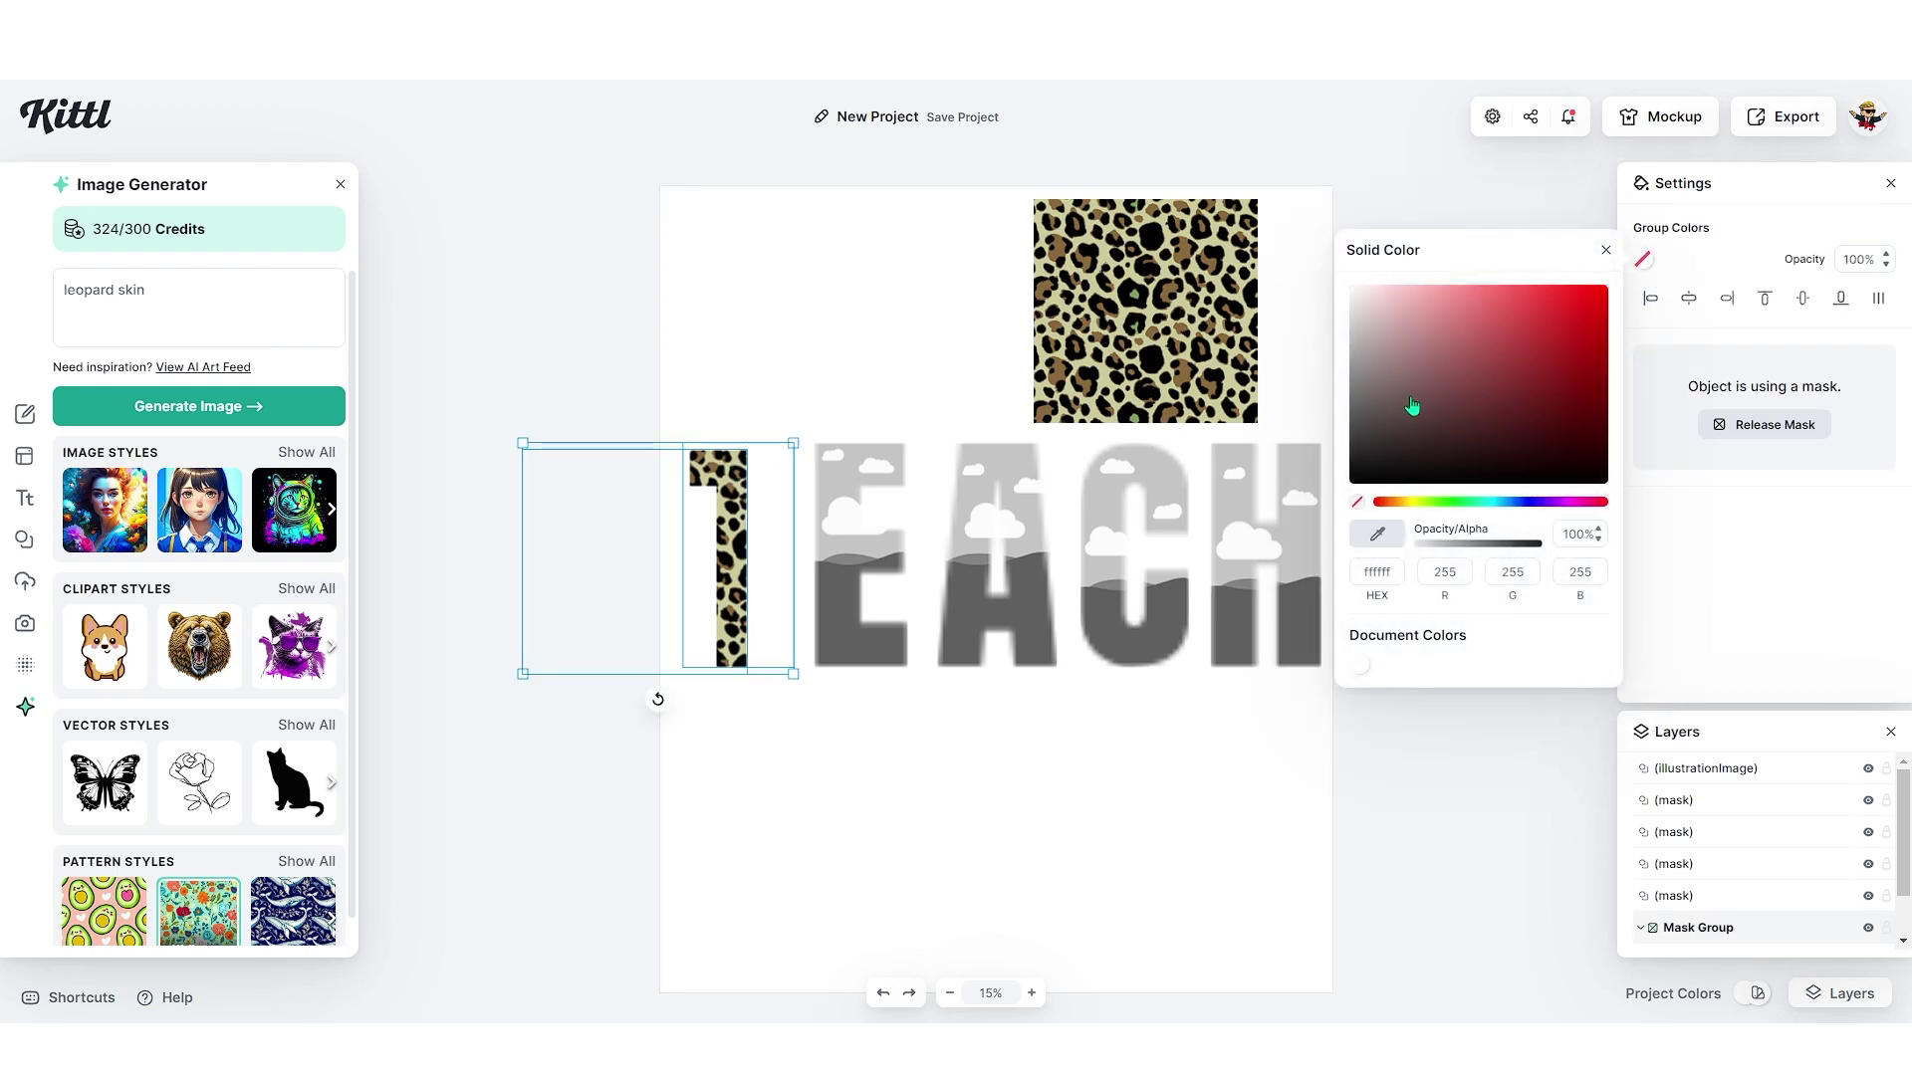
{"action": "left_click", "coordinate": [1359, 478]}
{"action": "left_click", "coordinate": [777, 401]}
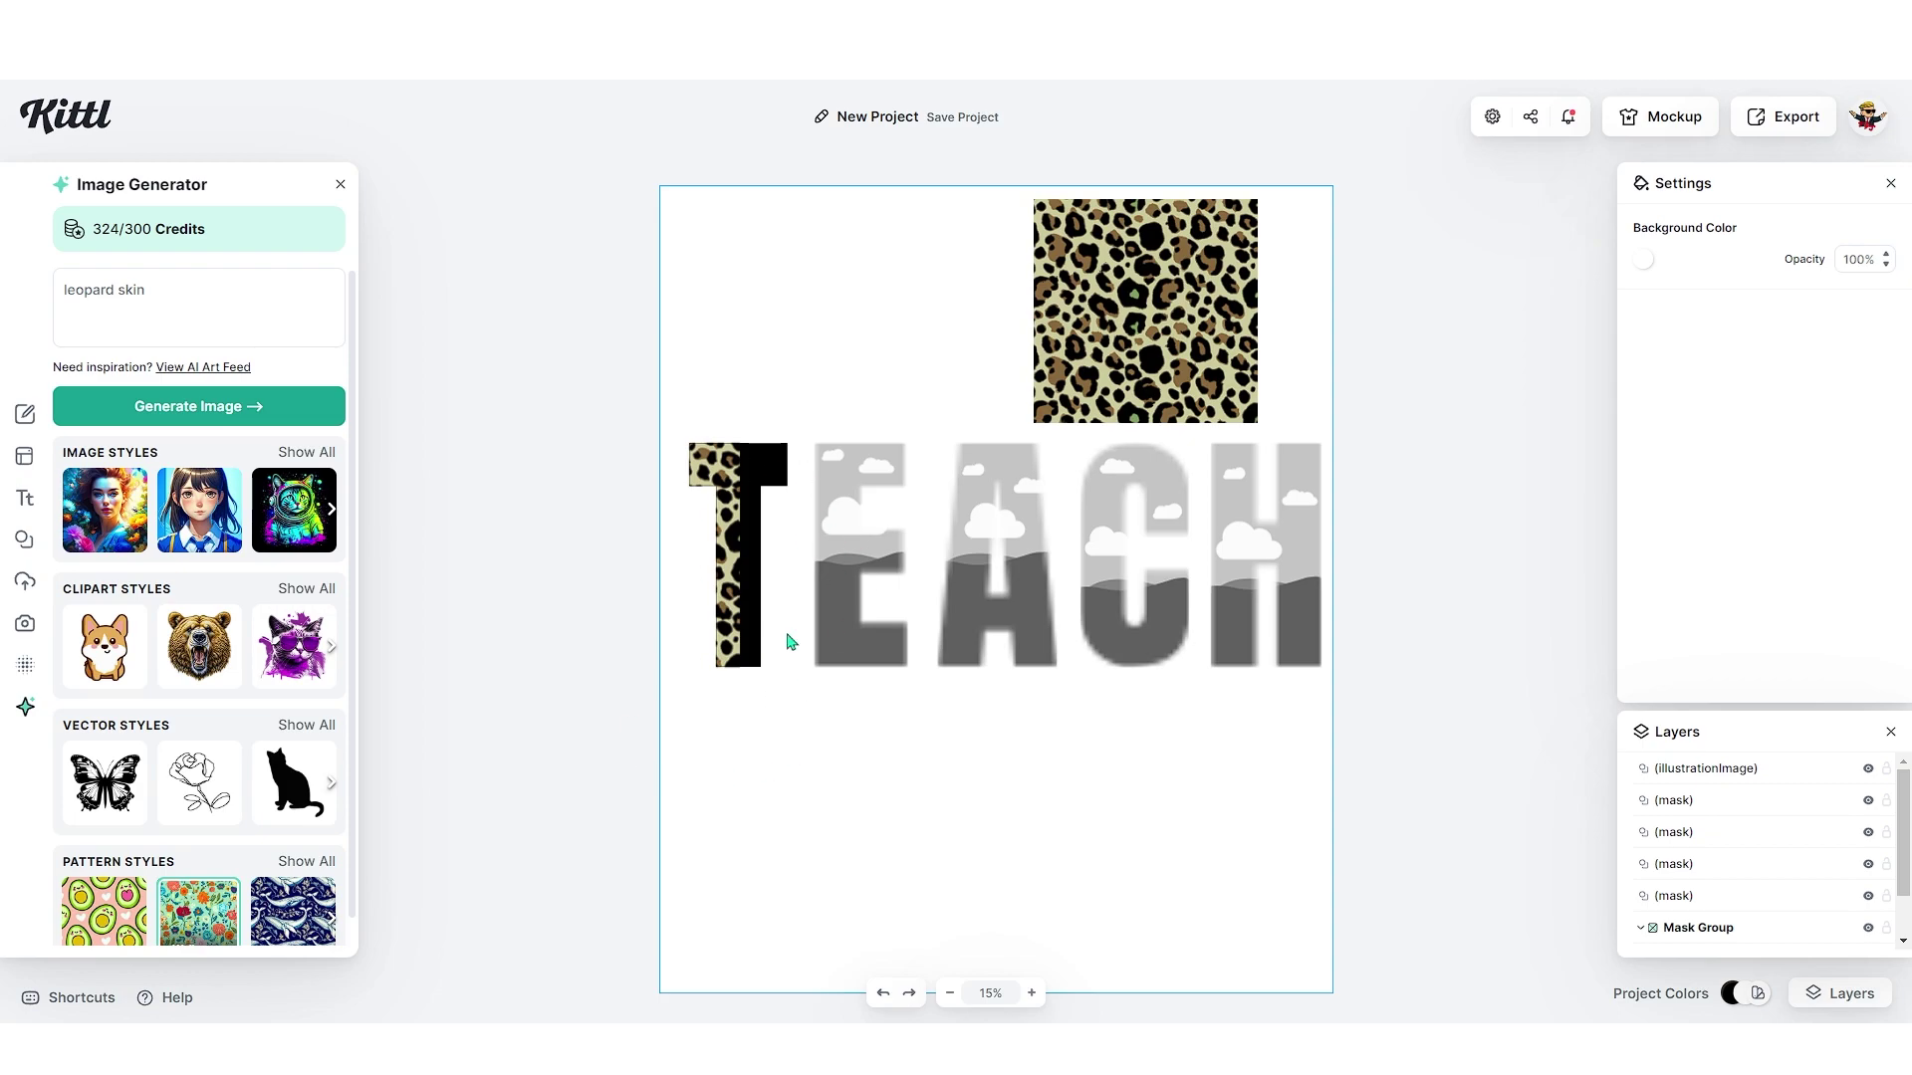
Step: Place a copy of the leopard image over the left part of the E mask and fill the letter's remainder with black
{"action": "left_click_drag", "start_coordinate": [1099, 352], "coordinate": [759, 352]}
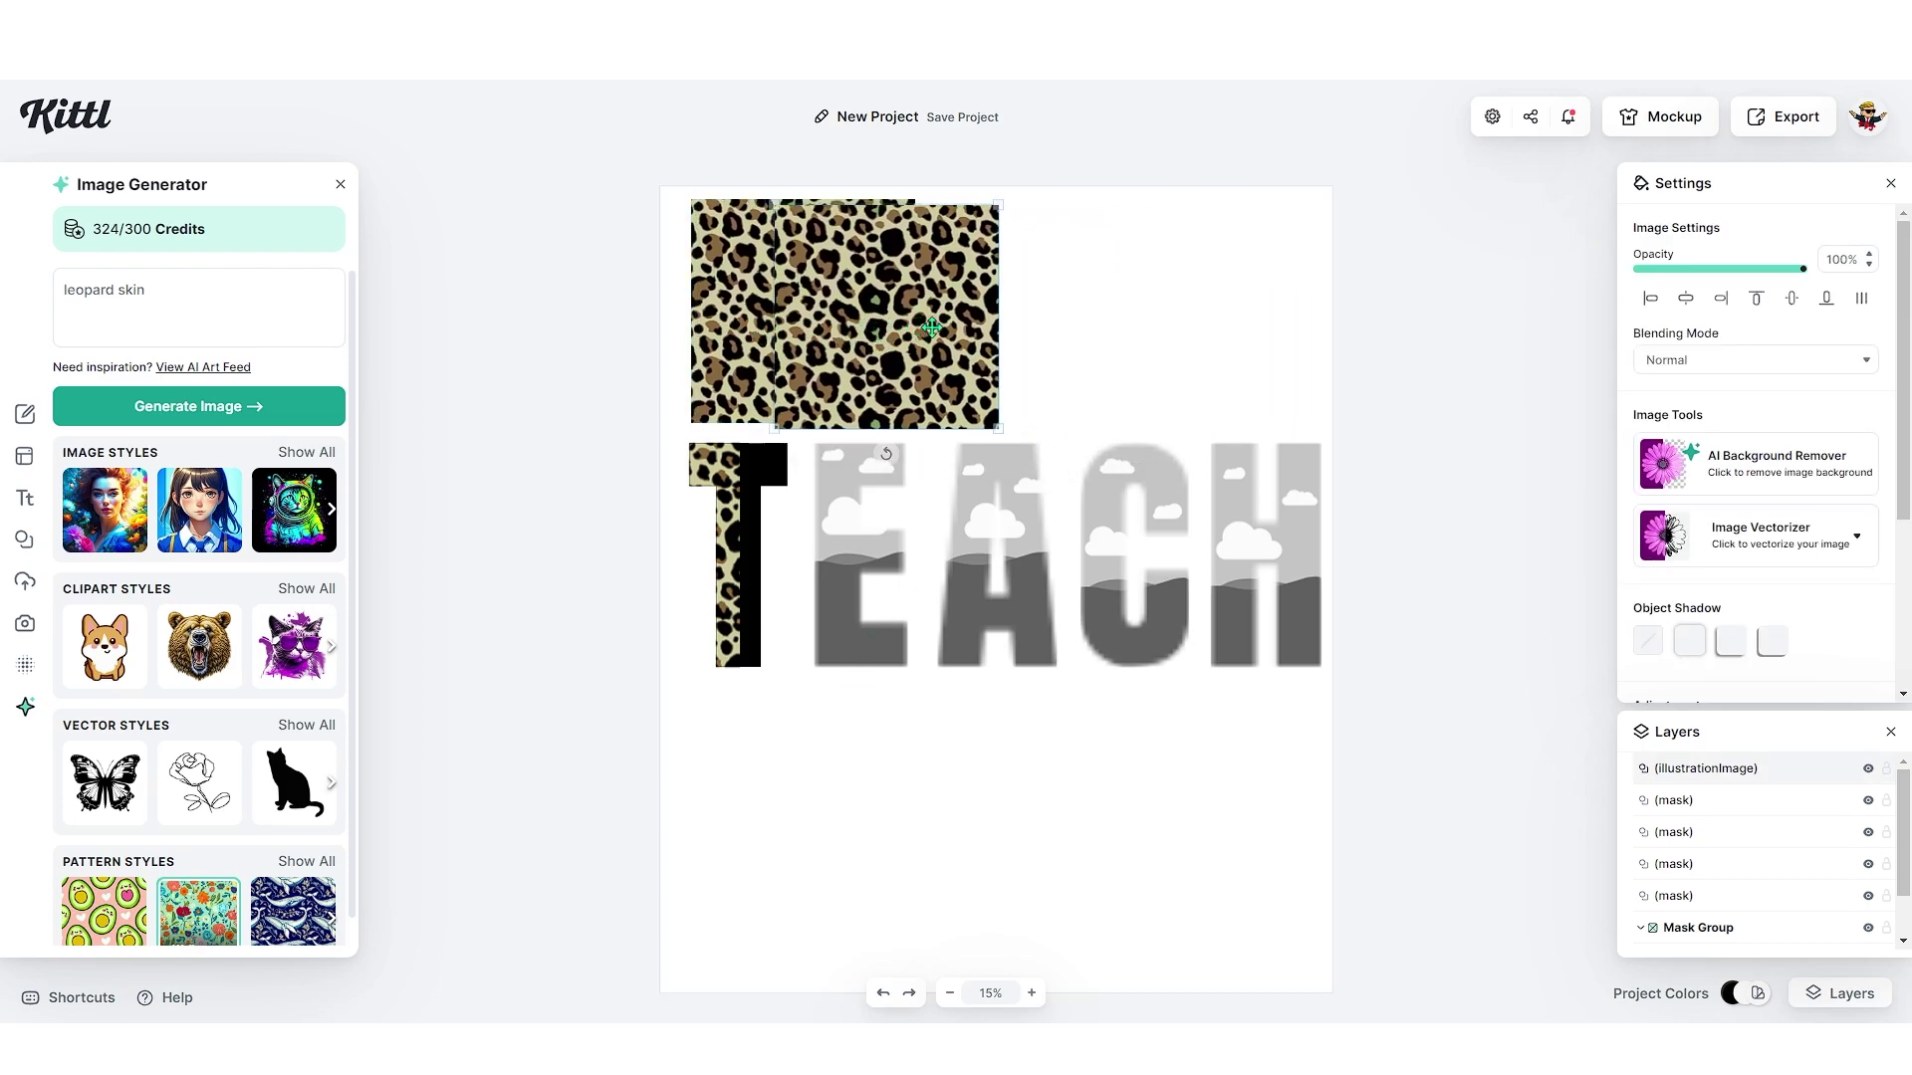
{"action": "key", "text": "ctrl+v"}
{"action": "left_click_drag", "start_coordinate": [823, 225], "coordinate": [766, 465]}
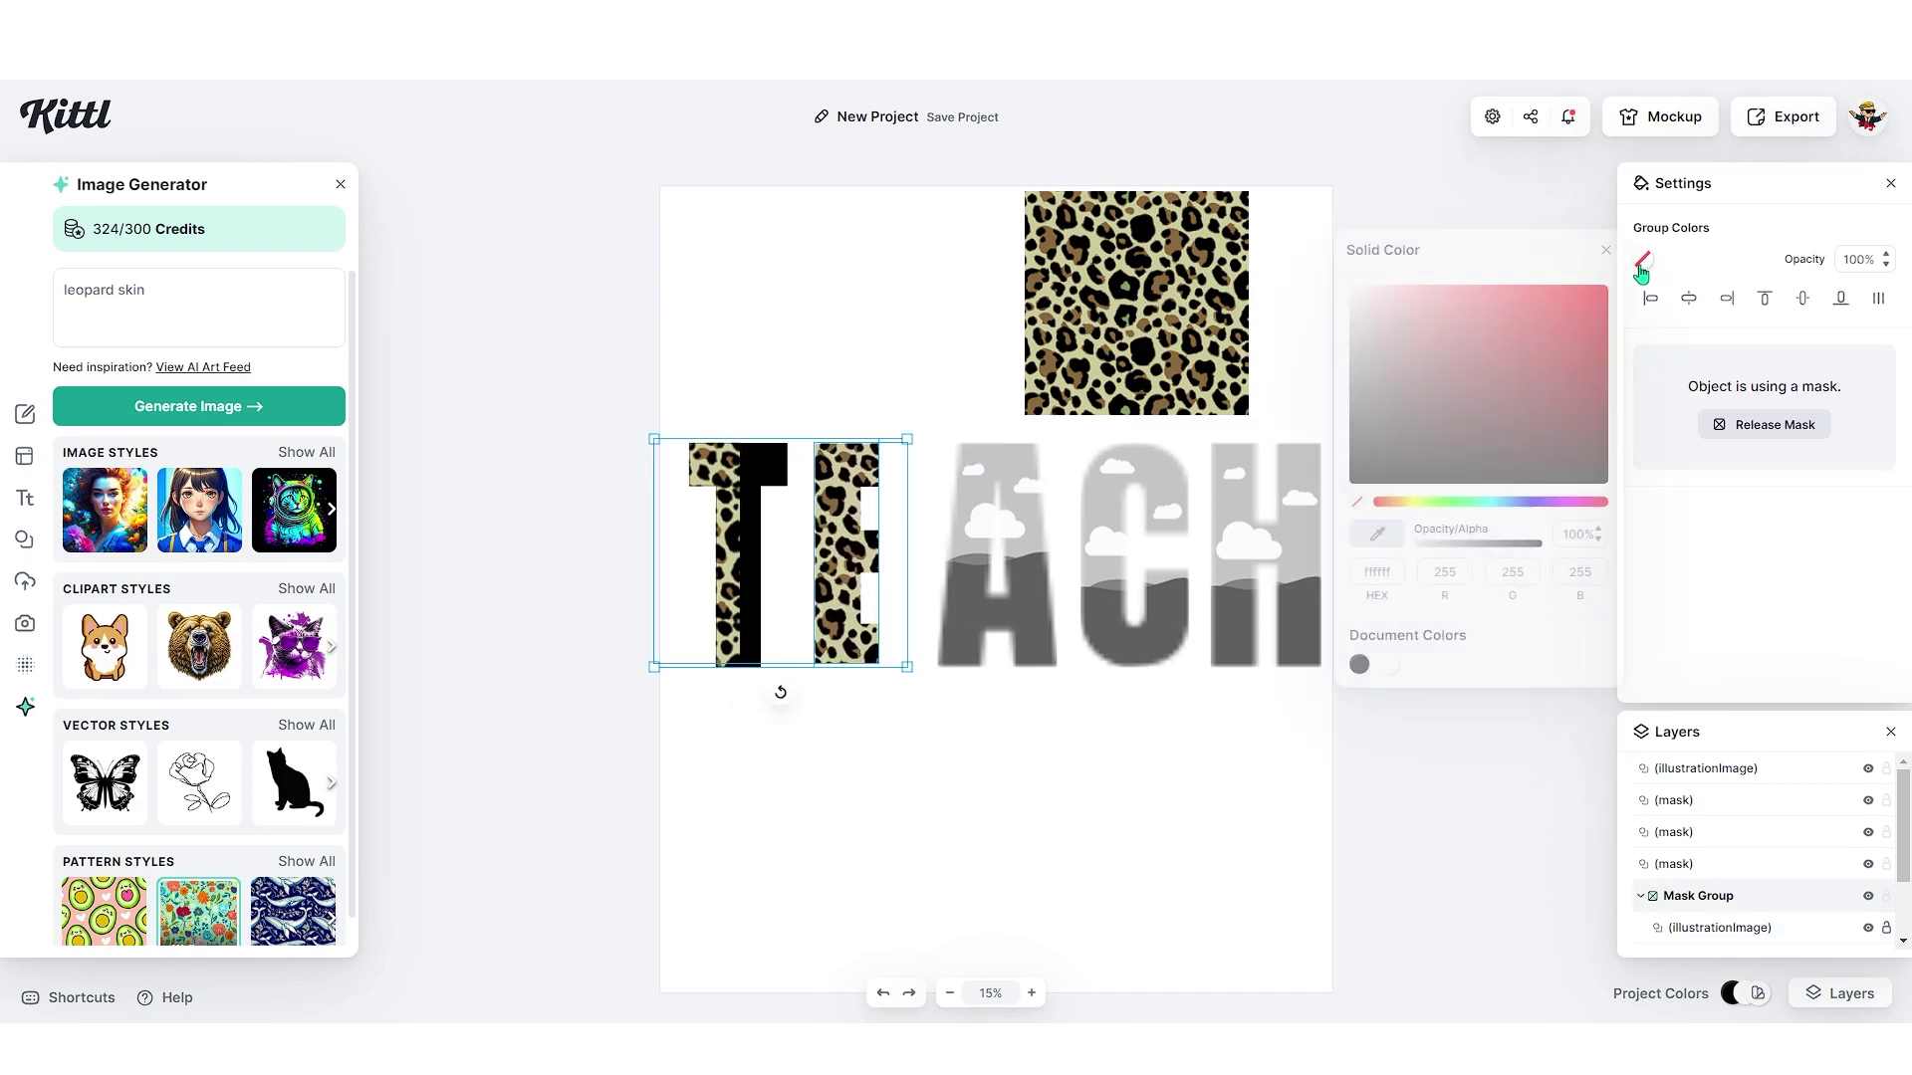
{"action": "left_click", "coordinate": [962, 355]}
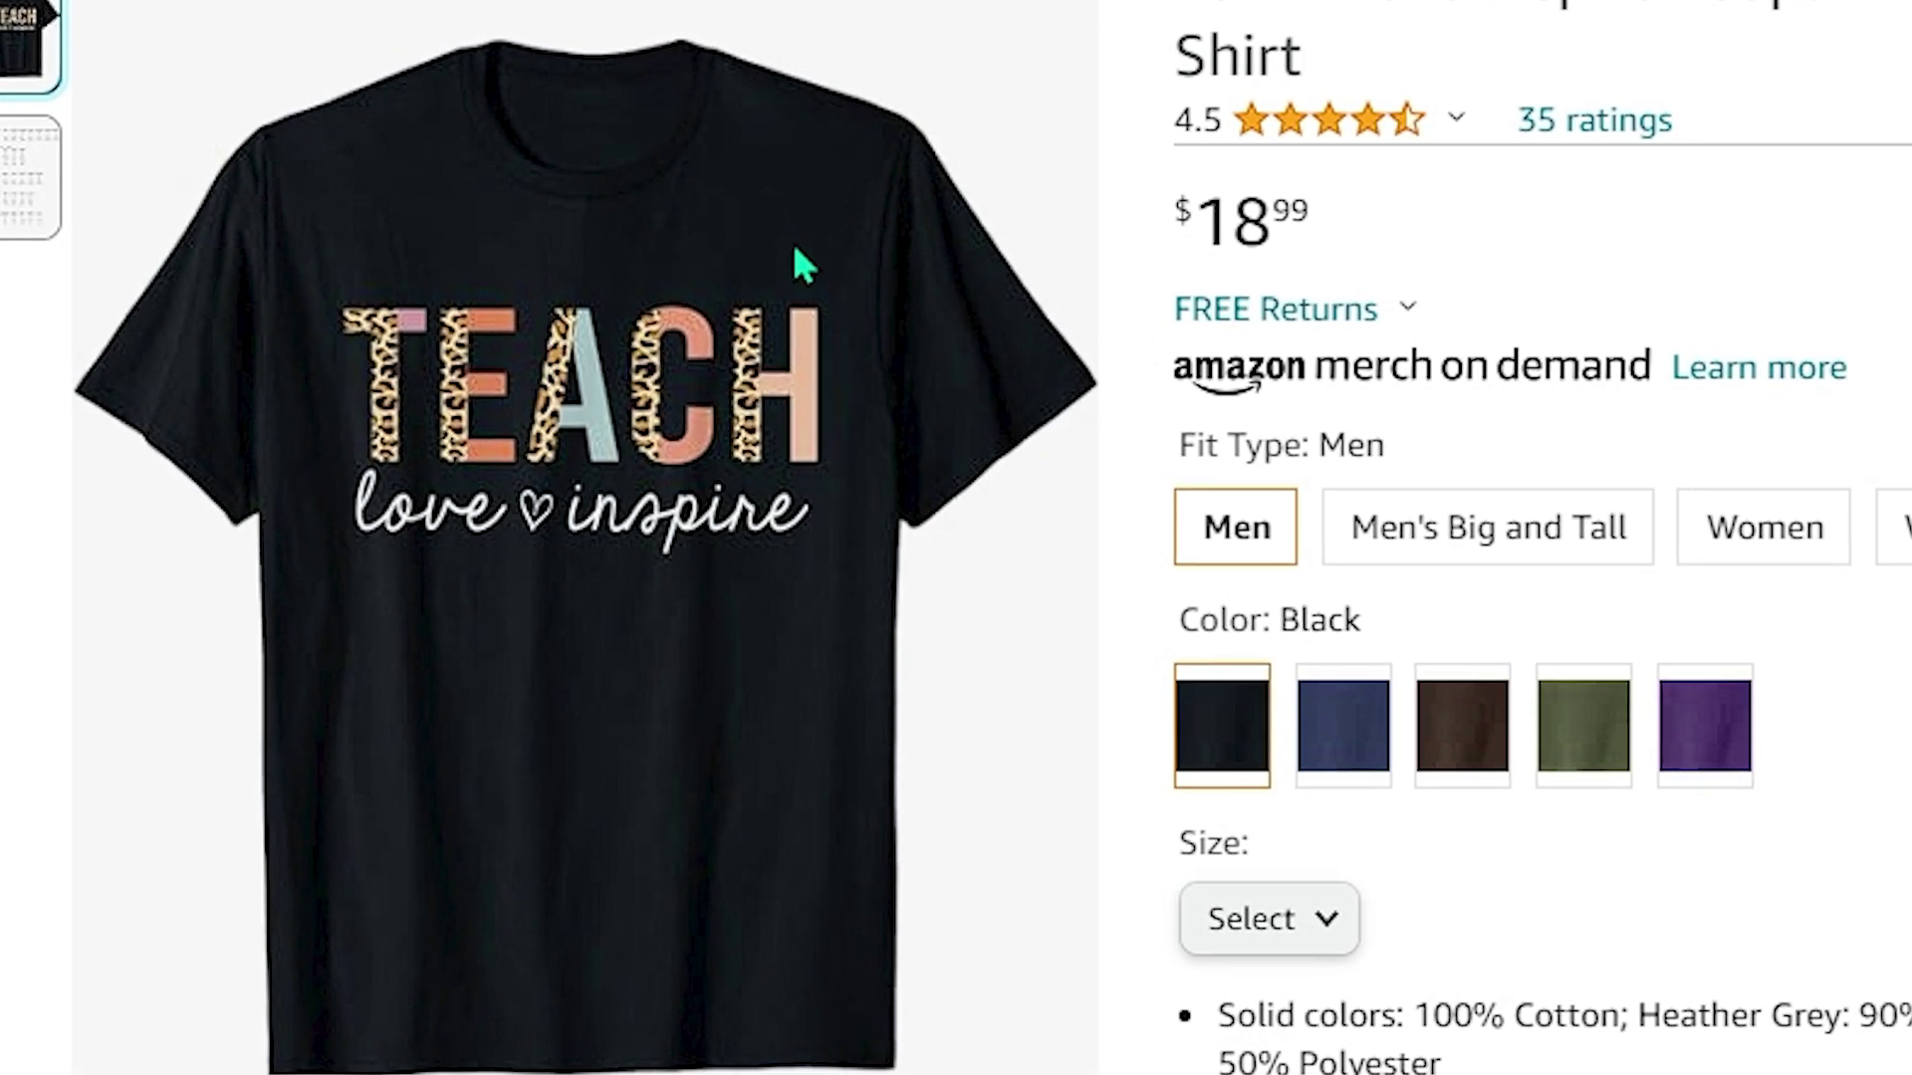
Step: Add the text "love" below TEACH, set it in the Saolice typeface and enlarge it
{"action": "type", "text": "t"}
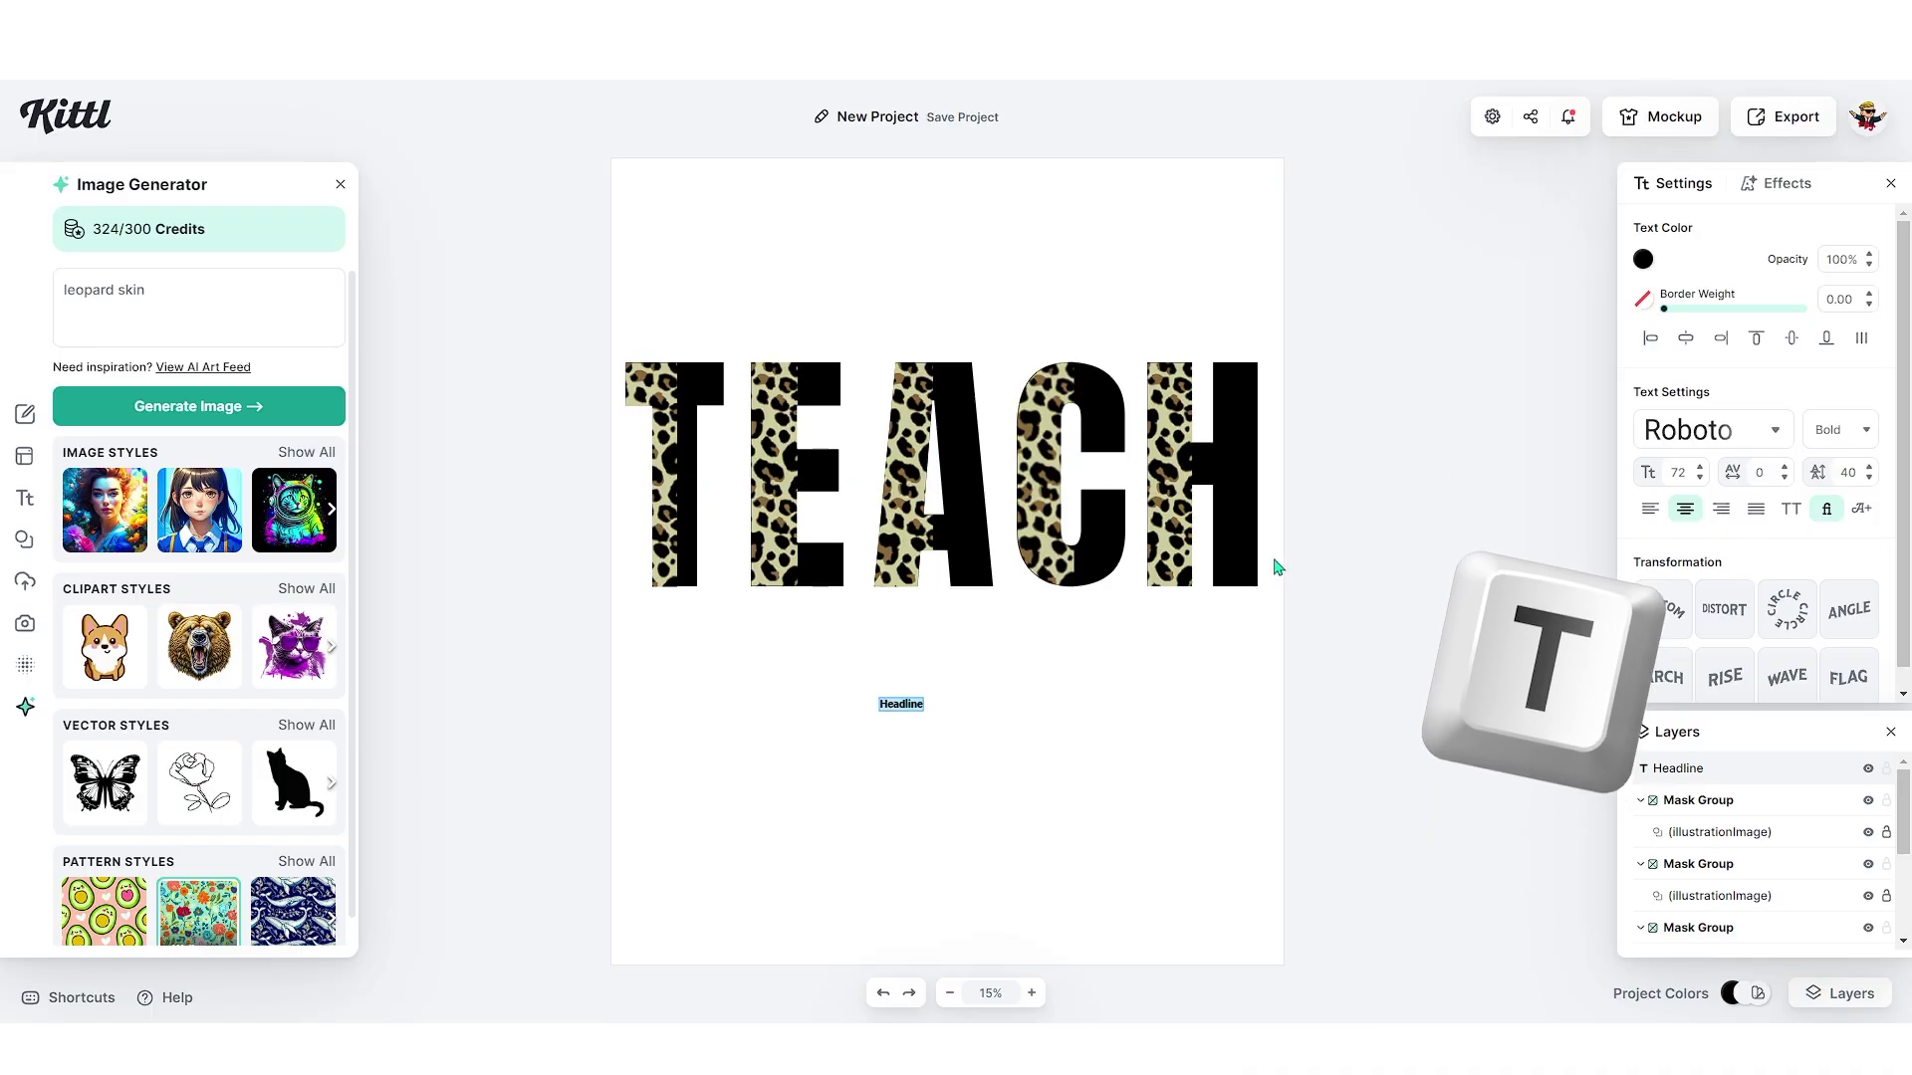
{"action": "type", "text": "love"}
{"action": "left_click", "coordinate": [1713, 429]}
{"action": "scroll", "coordinate": [1593, 261], "scroll_direction": "down", "scroll_amount": 2}
{"action": "scroll", "coordinate": [1483, 508], "scroll_direction": "down", "scroll_amount": 2}
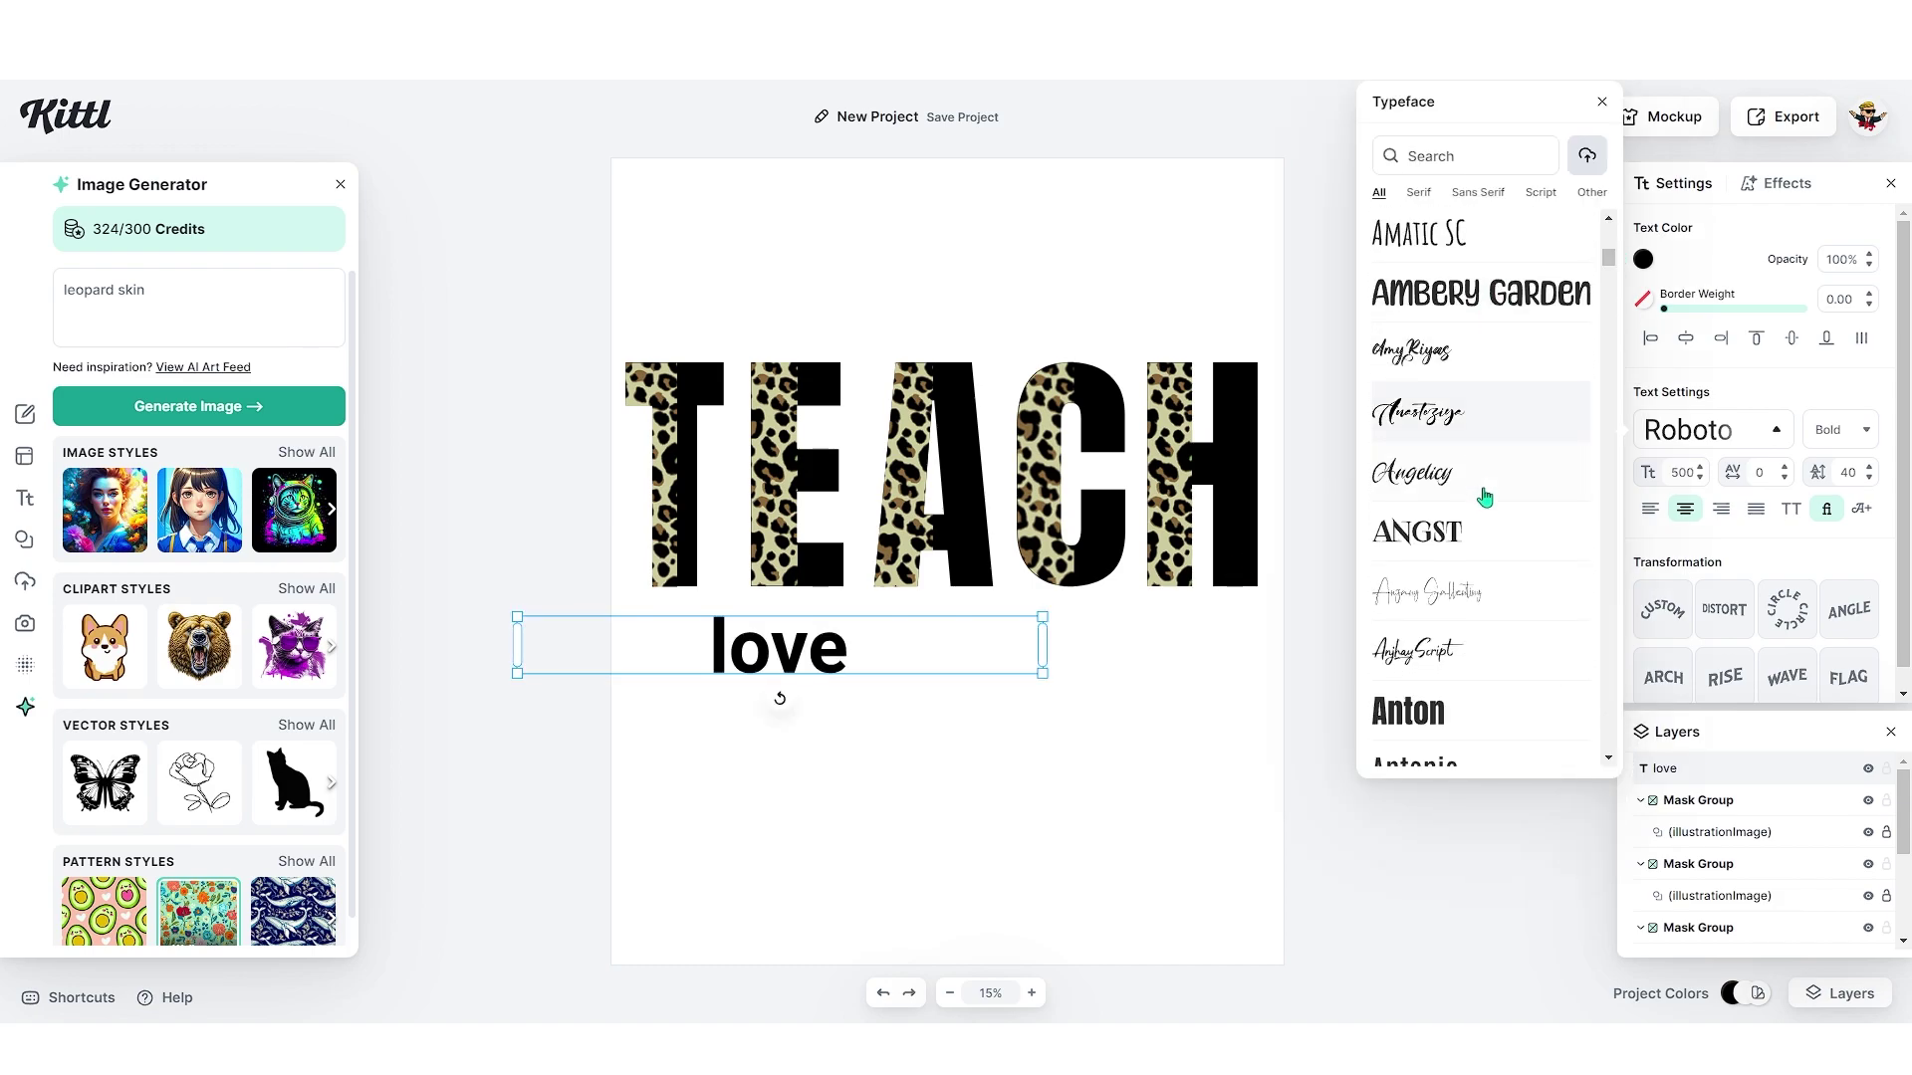
{"action": "left_click_drag", "start_coordinate": [1608, 267], "coordinate": [1603, 657]}
{"action": "left_click", "coordinate": [1446, 398]}
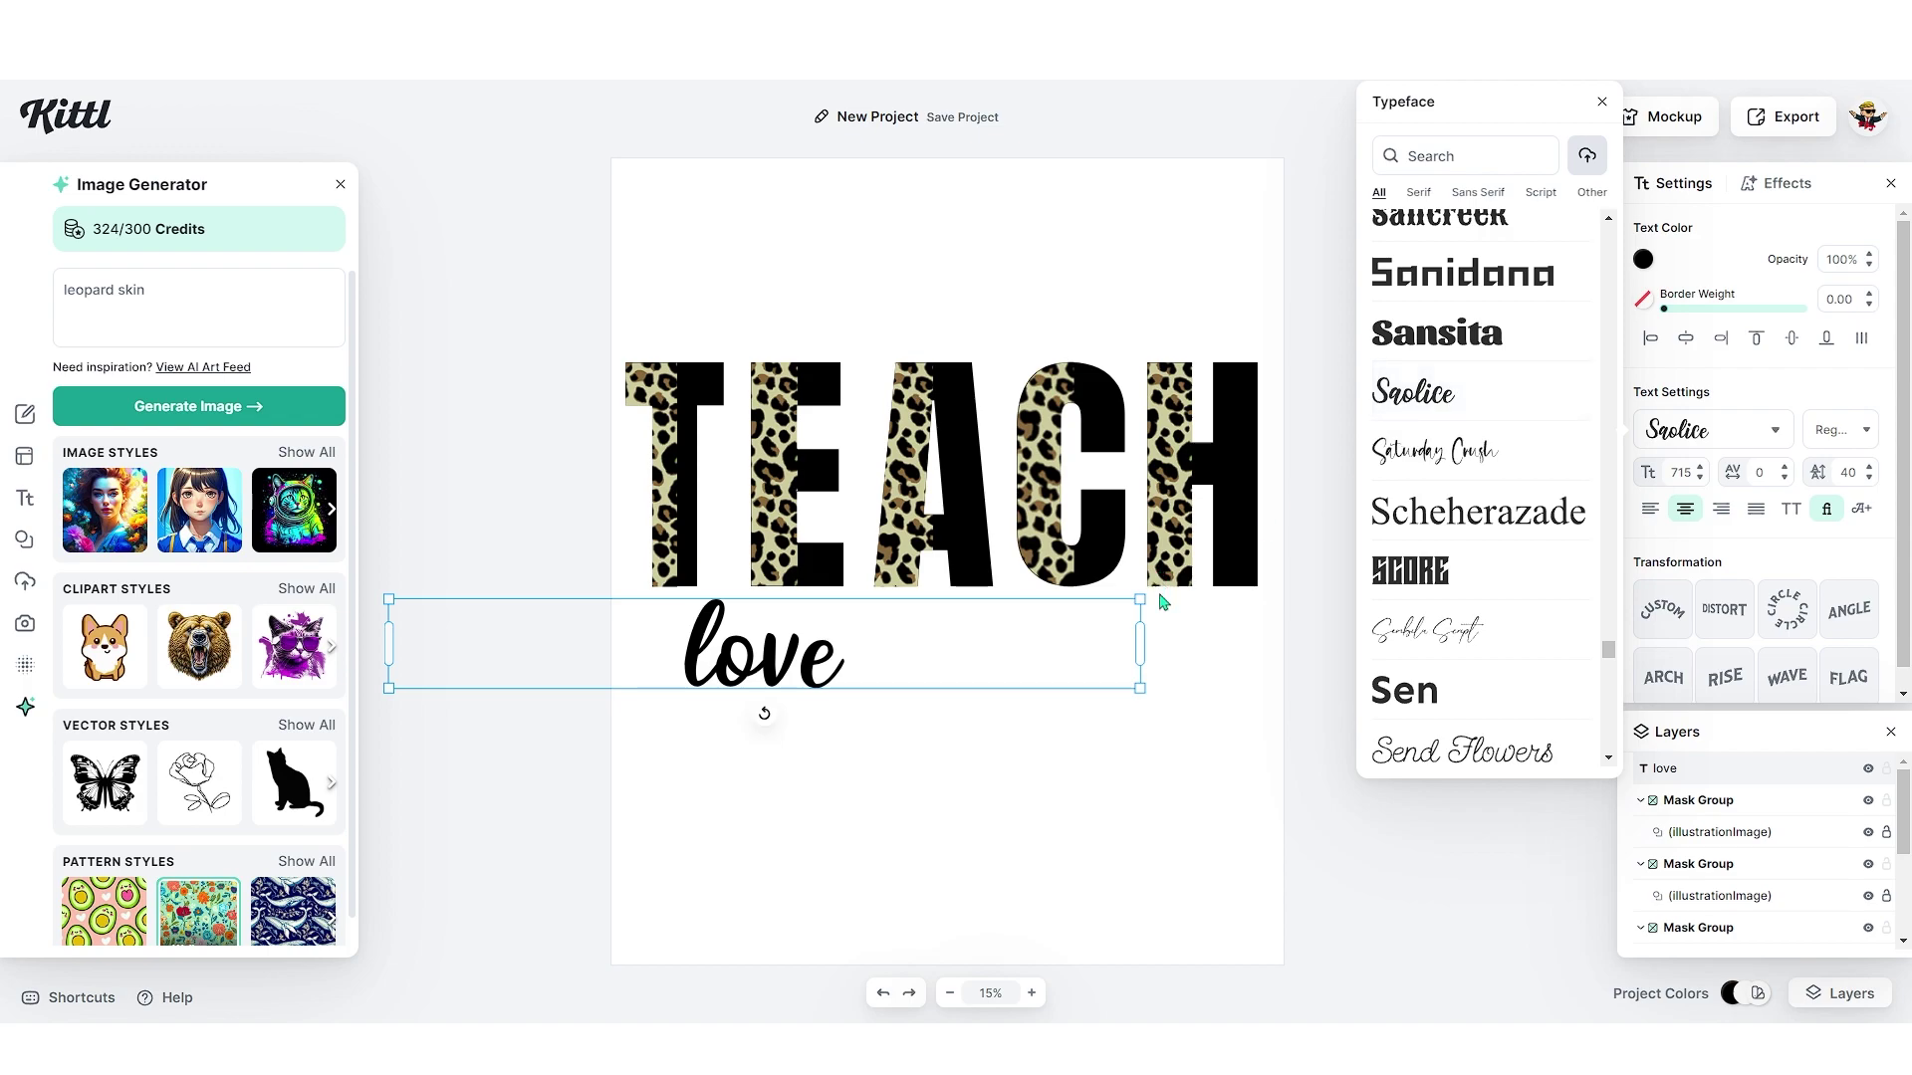
{"action": "left_click_drag", "start_coordinate": [1140, 598], "coordinate": [1285, 580]}
Step: Duplicate the "love" text, move the copy to its right and replace its wording with "insipire"
{"action": "key", "text": "ctrl+d"}
{"action": "left_click_drag", "start_coordinate": [757, 725], "coordinate": [1097, 747]}
{"action": "double_click", "coordinate": [1082, 689]}
{"action": "key", "text": "ctrl+a"}
{"action": "type", "text": "insipire"}
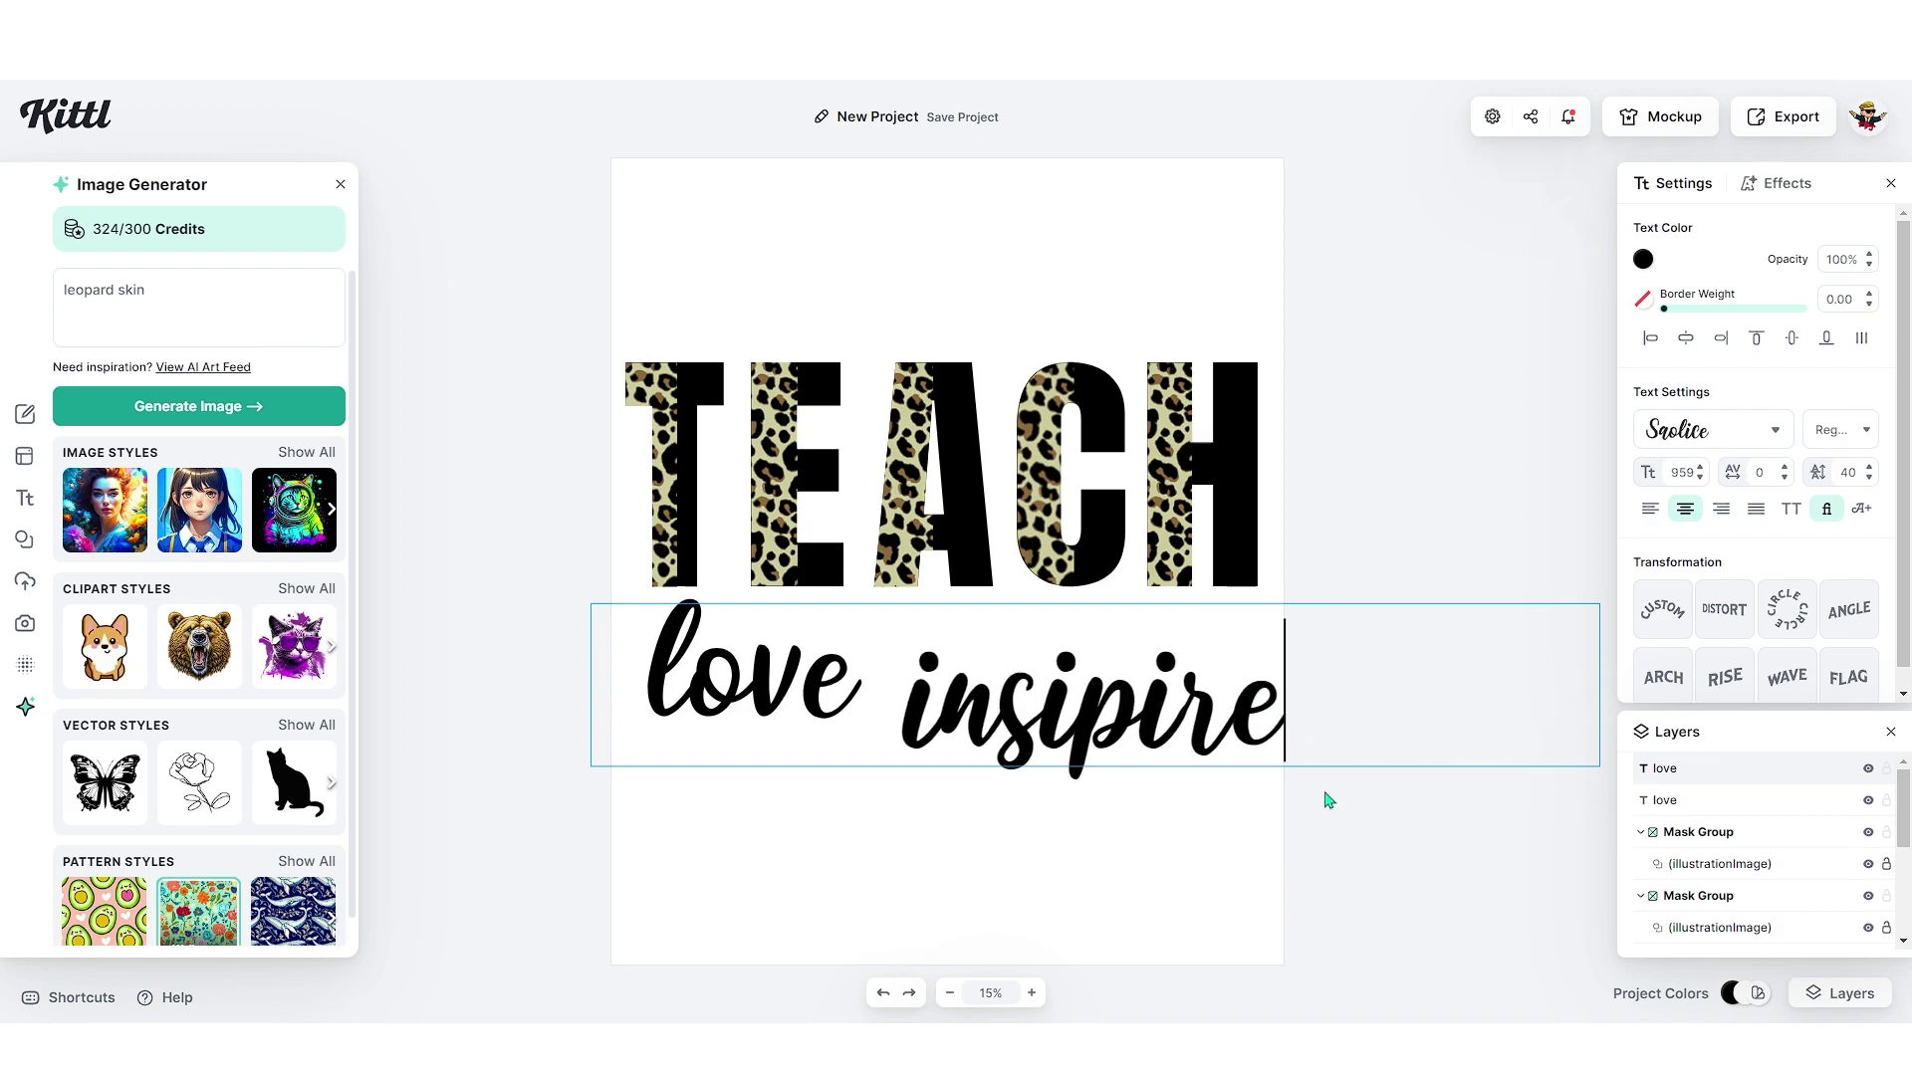
{"action": "key", "text": "Escape"}
Step: Generate a "hand drawn heart" image, trying the Vector Art style and settling on the Silhouette style
{"action": "triple_click", "coordinate": [195, 329]}
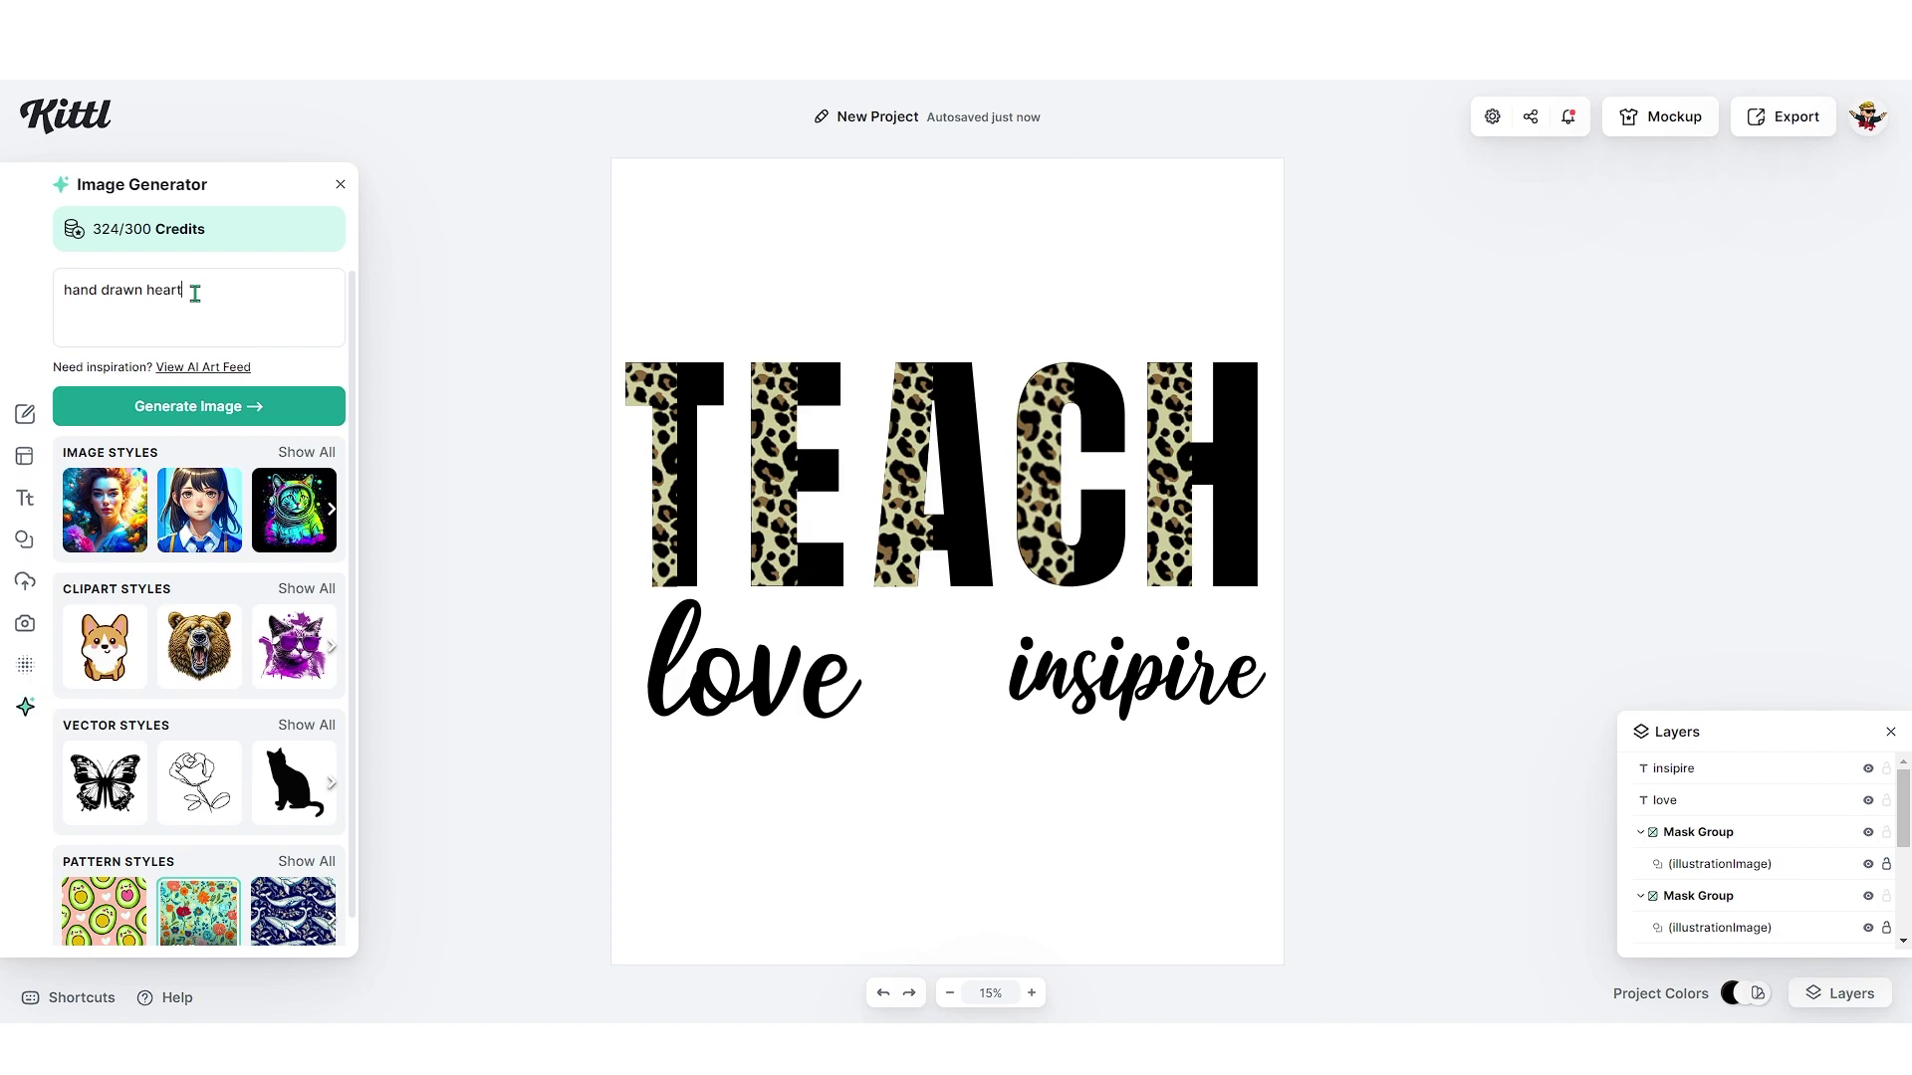
{"action": "left_click", "coordinate": [304, 727]}
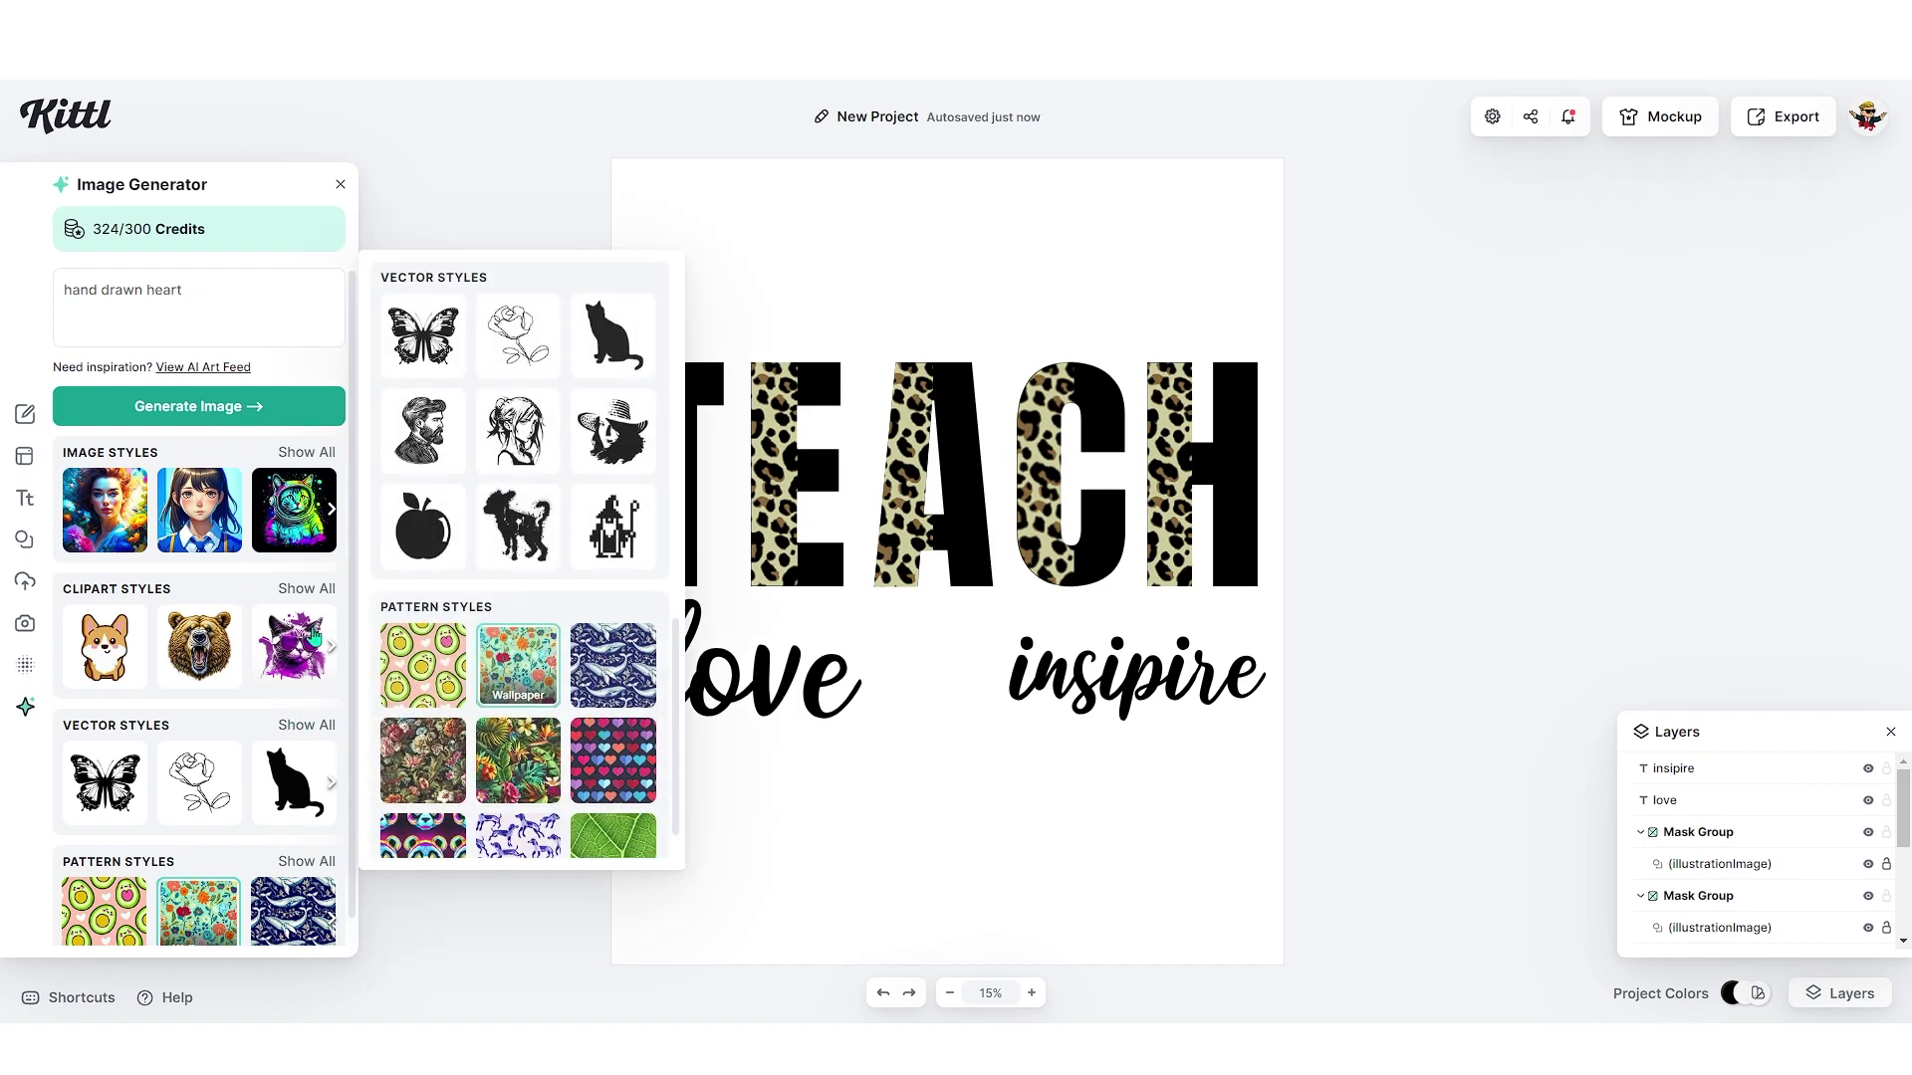
{"action": "left_click", "coordinate": [423, 334]}
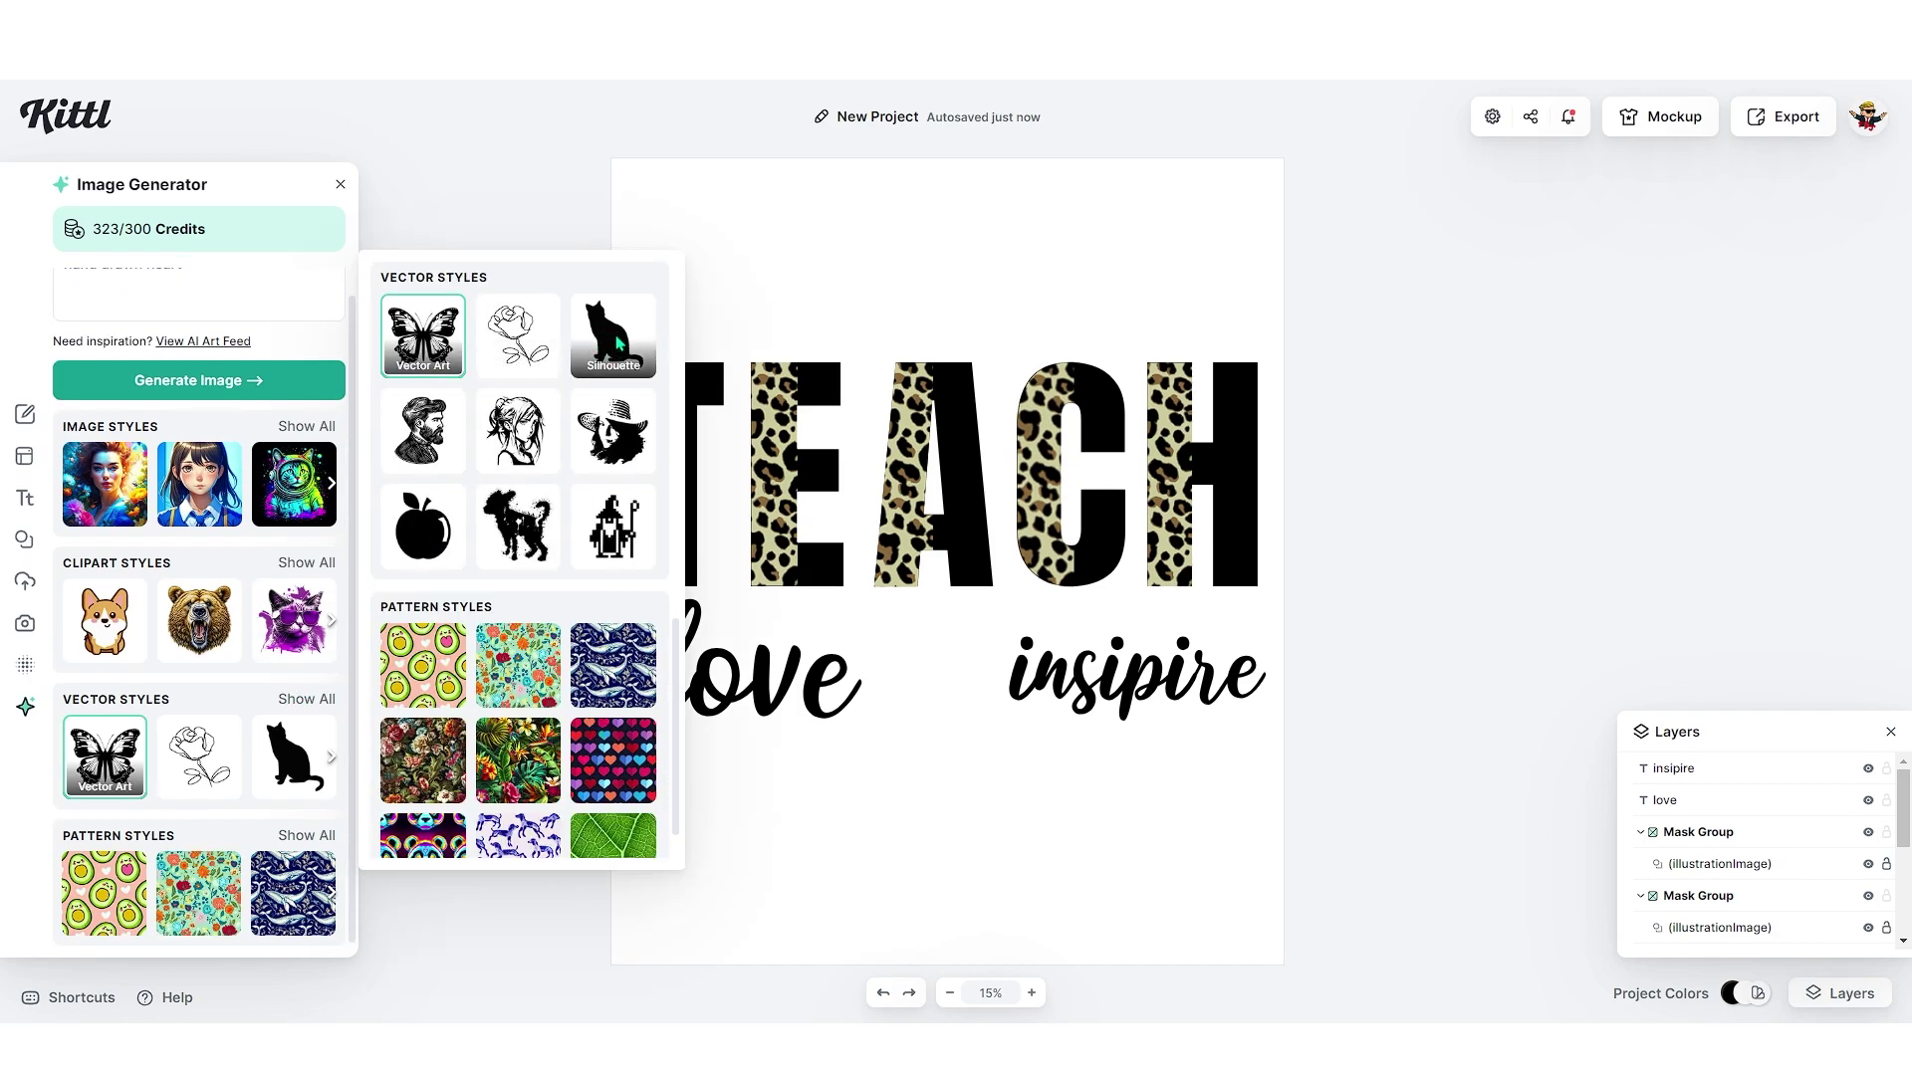
{"action": "left_click", "coordinate": [618, 343]}
{"action": "left_click", "coordinate": [199, 378]}
Step: Position the hand drawn heart between "love" and "insipire", aligned with the bottom of the text
{"action": "mouse_move", "coordinate": [886, 771]}
{"action": "left_mouse_down"}
{"action": "mouse_move", "coordinate": [929, 728]}
{"action": "mouse_move", "coordinate": [948, 653]}
{"action": "left_mouse_up"}
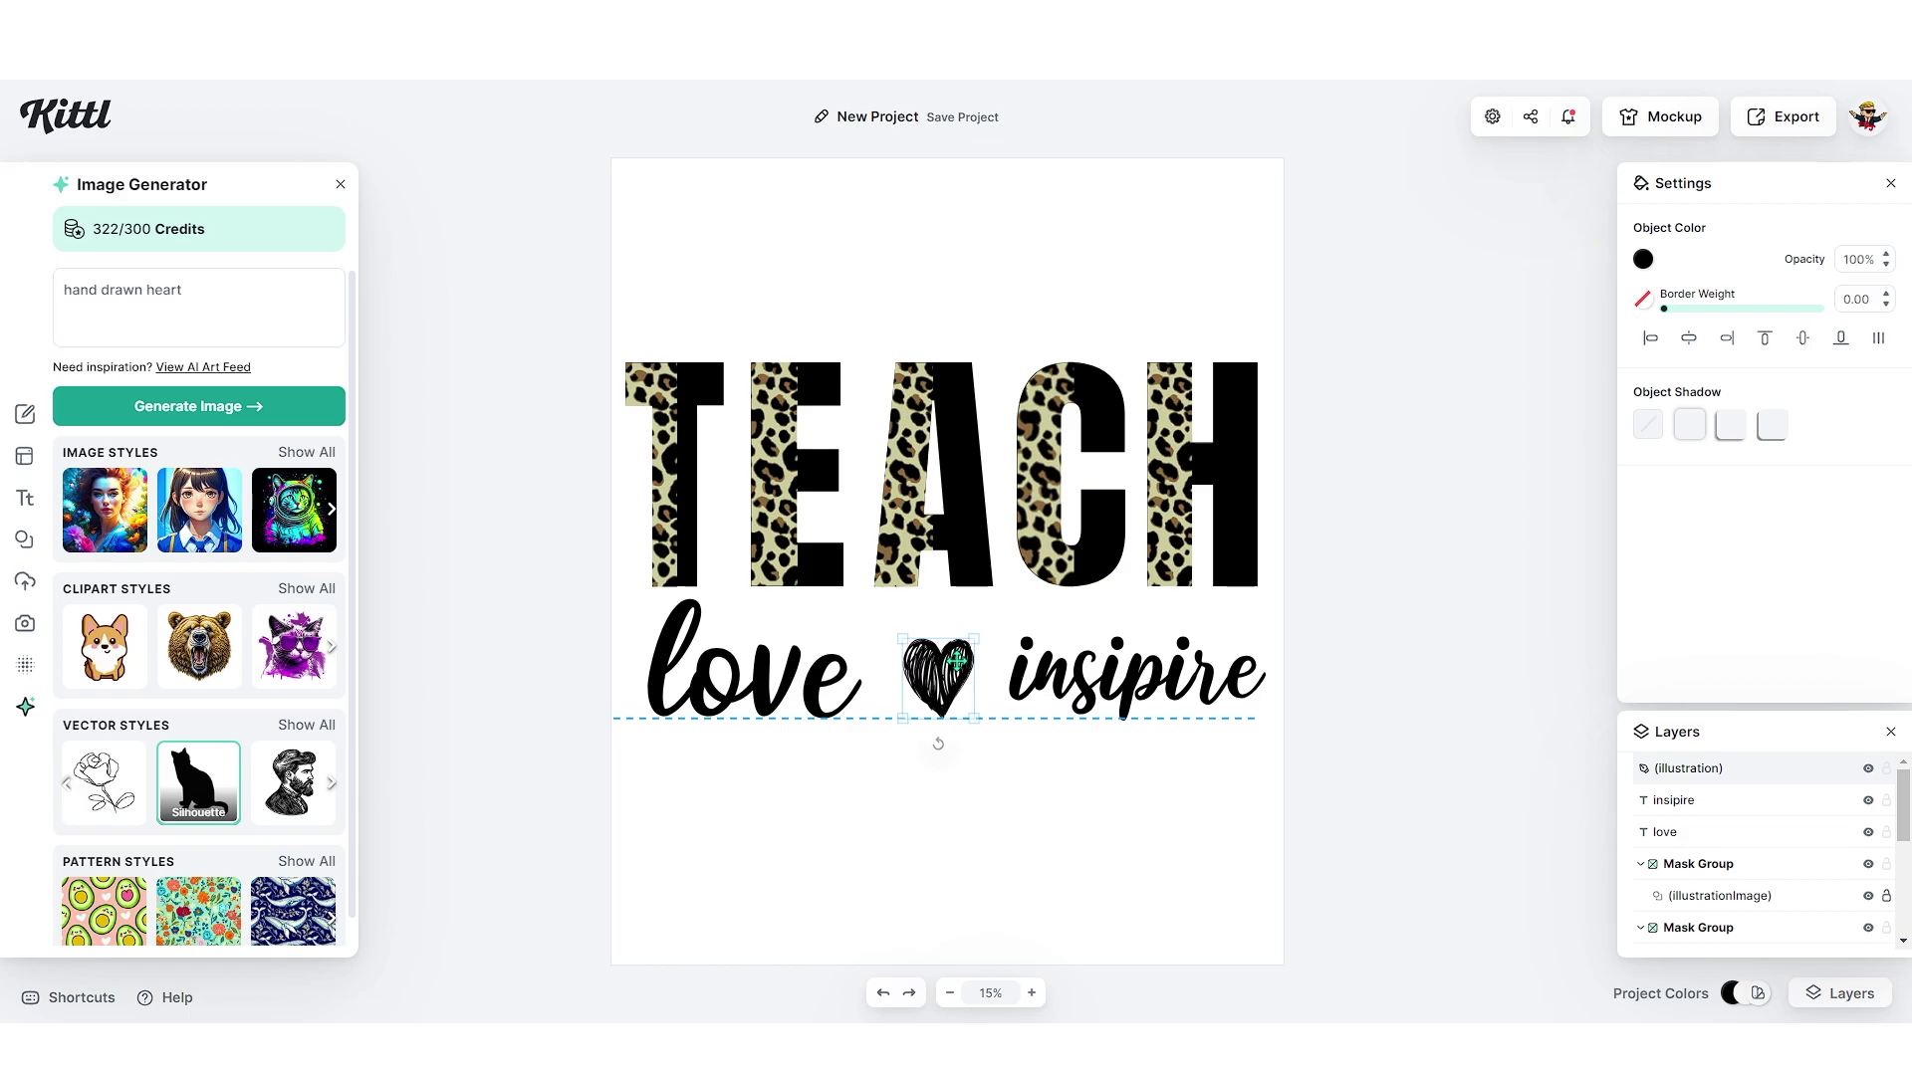
{"action": "left_click", "coordinate": [1332, 635]}
{"action": "left_click_drag", "start_coordinate": [1317, 627], "coordinate": [1248, 639]}
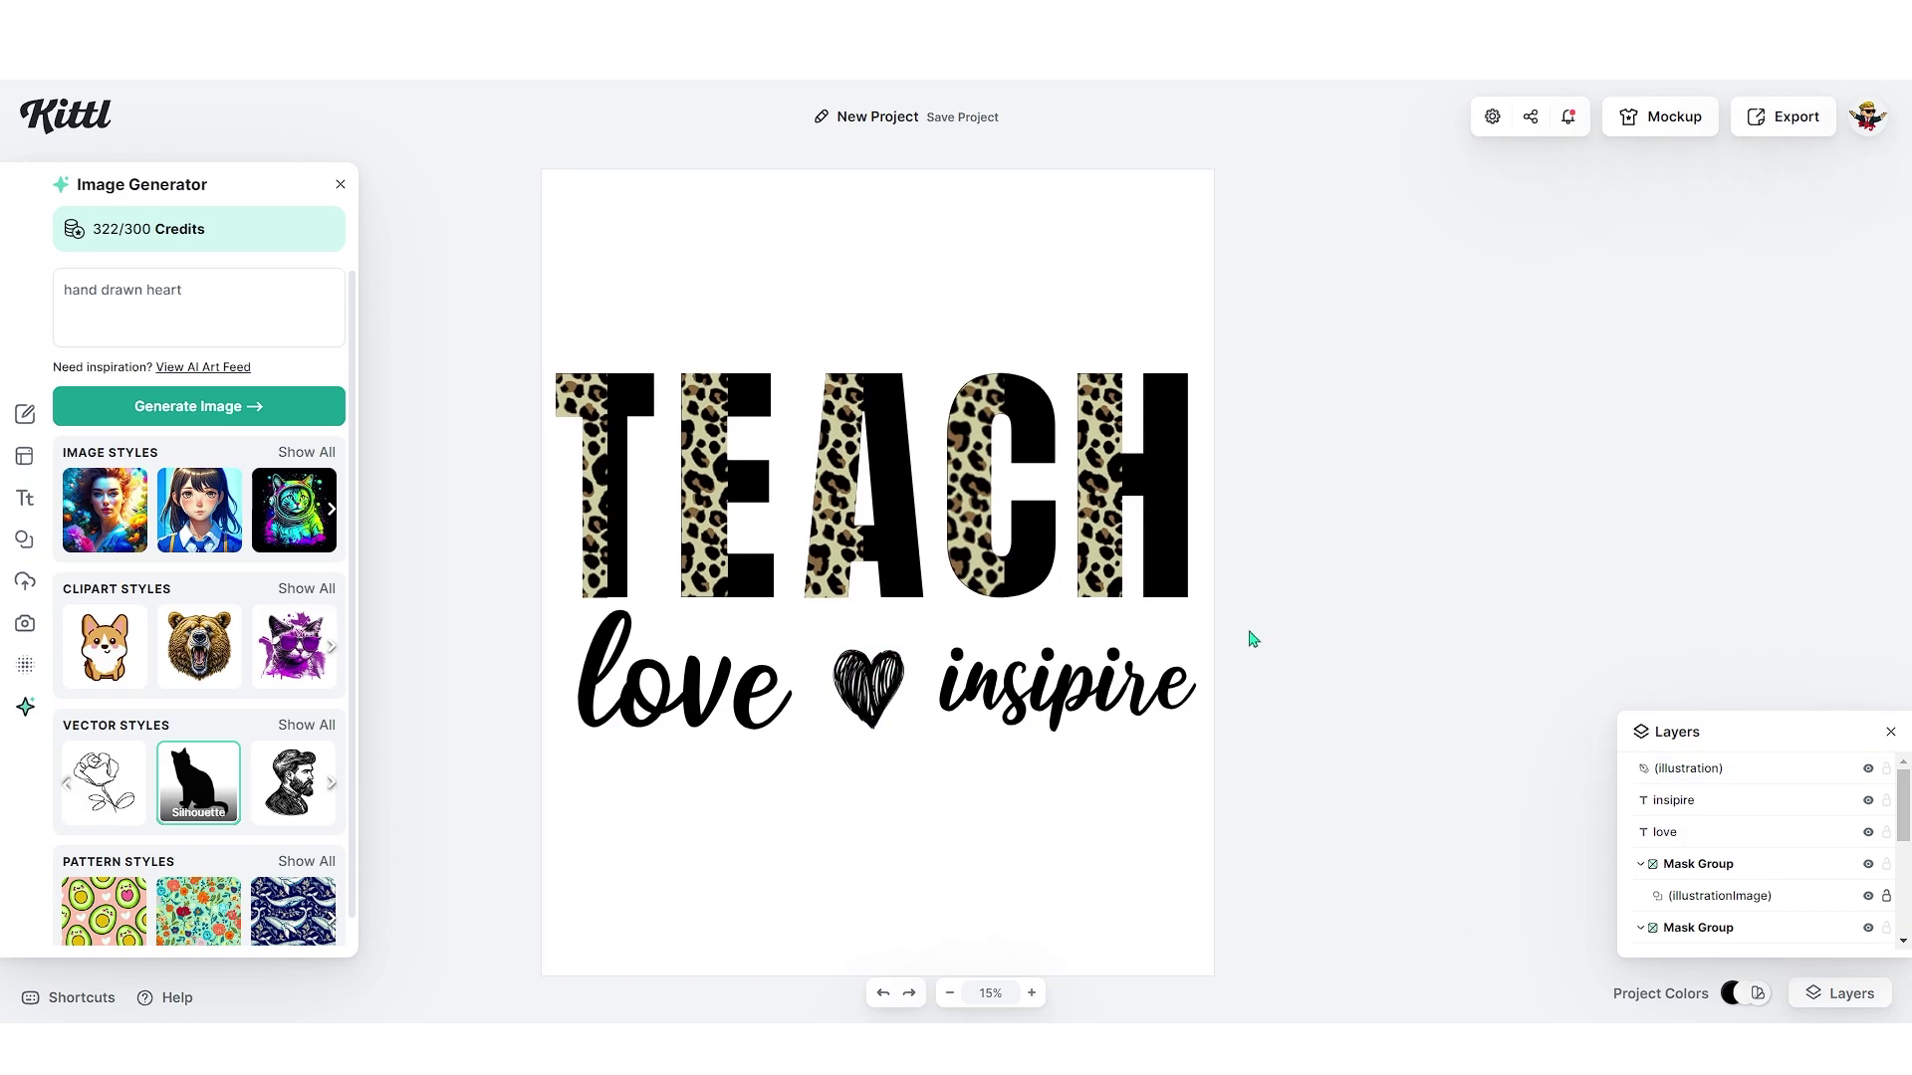
{"action": "left_click", "coordinate": [980, 762]}
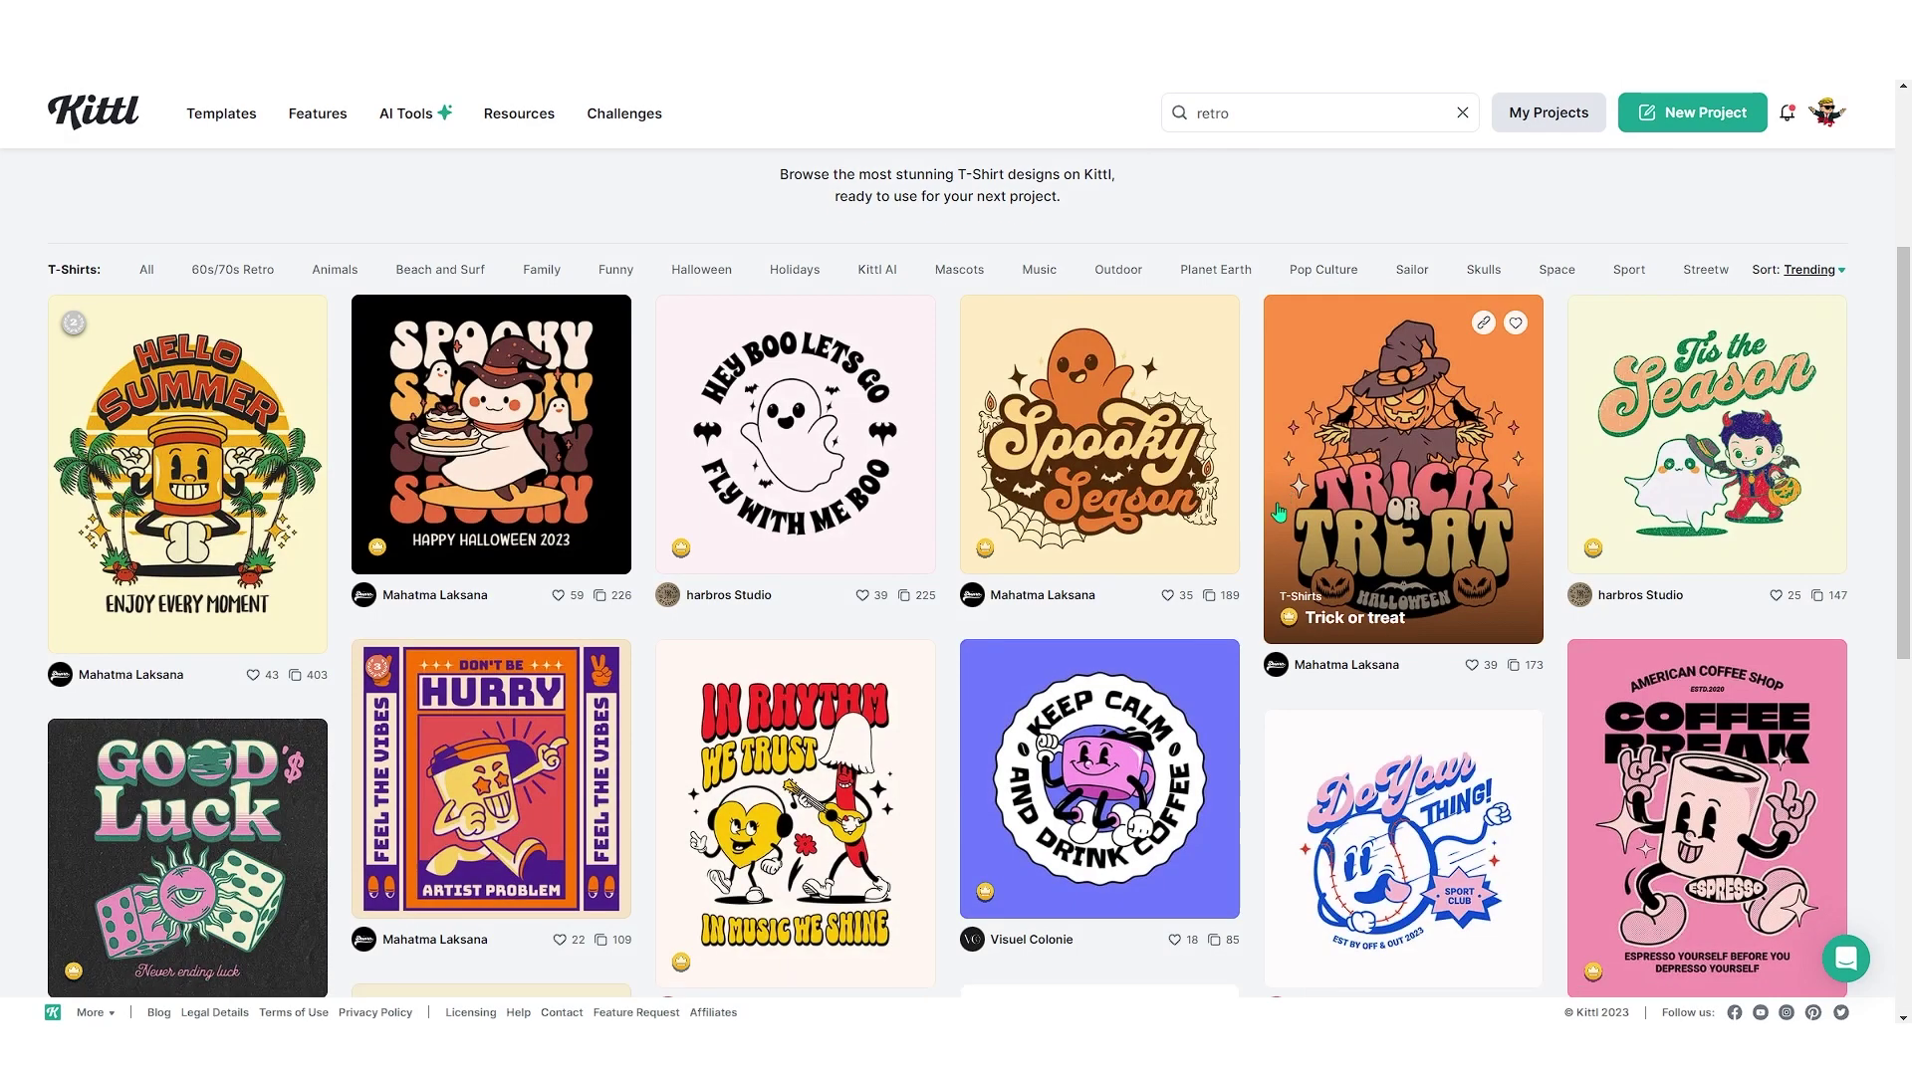
Step: Find the Best Mom in the World - Flowers template among the retro T-shirt designs and open it for editing
{"action": "scroll", "coordinate": [1278, 512], "scroll_direction": "down", "scroll_amount": 2}
{"action": "scroll", "coordinate": [1270, 503], "scroll_direction": "down", "scroll_amount": 4}
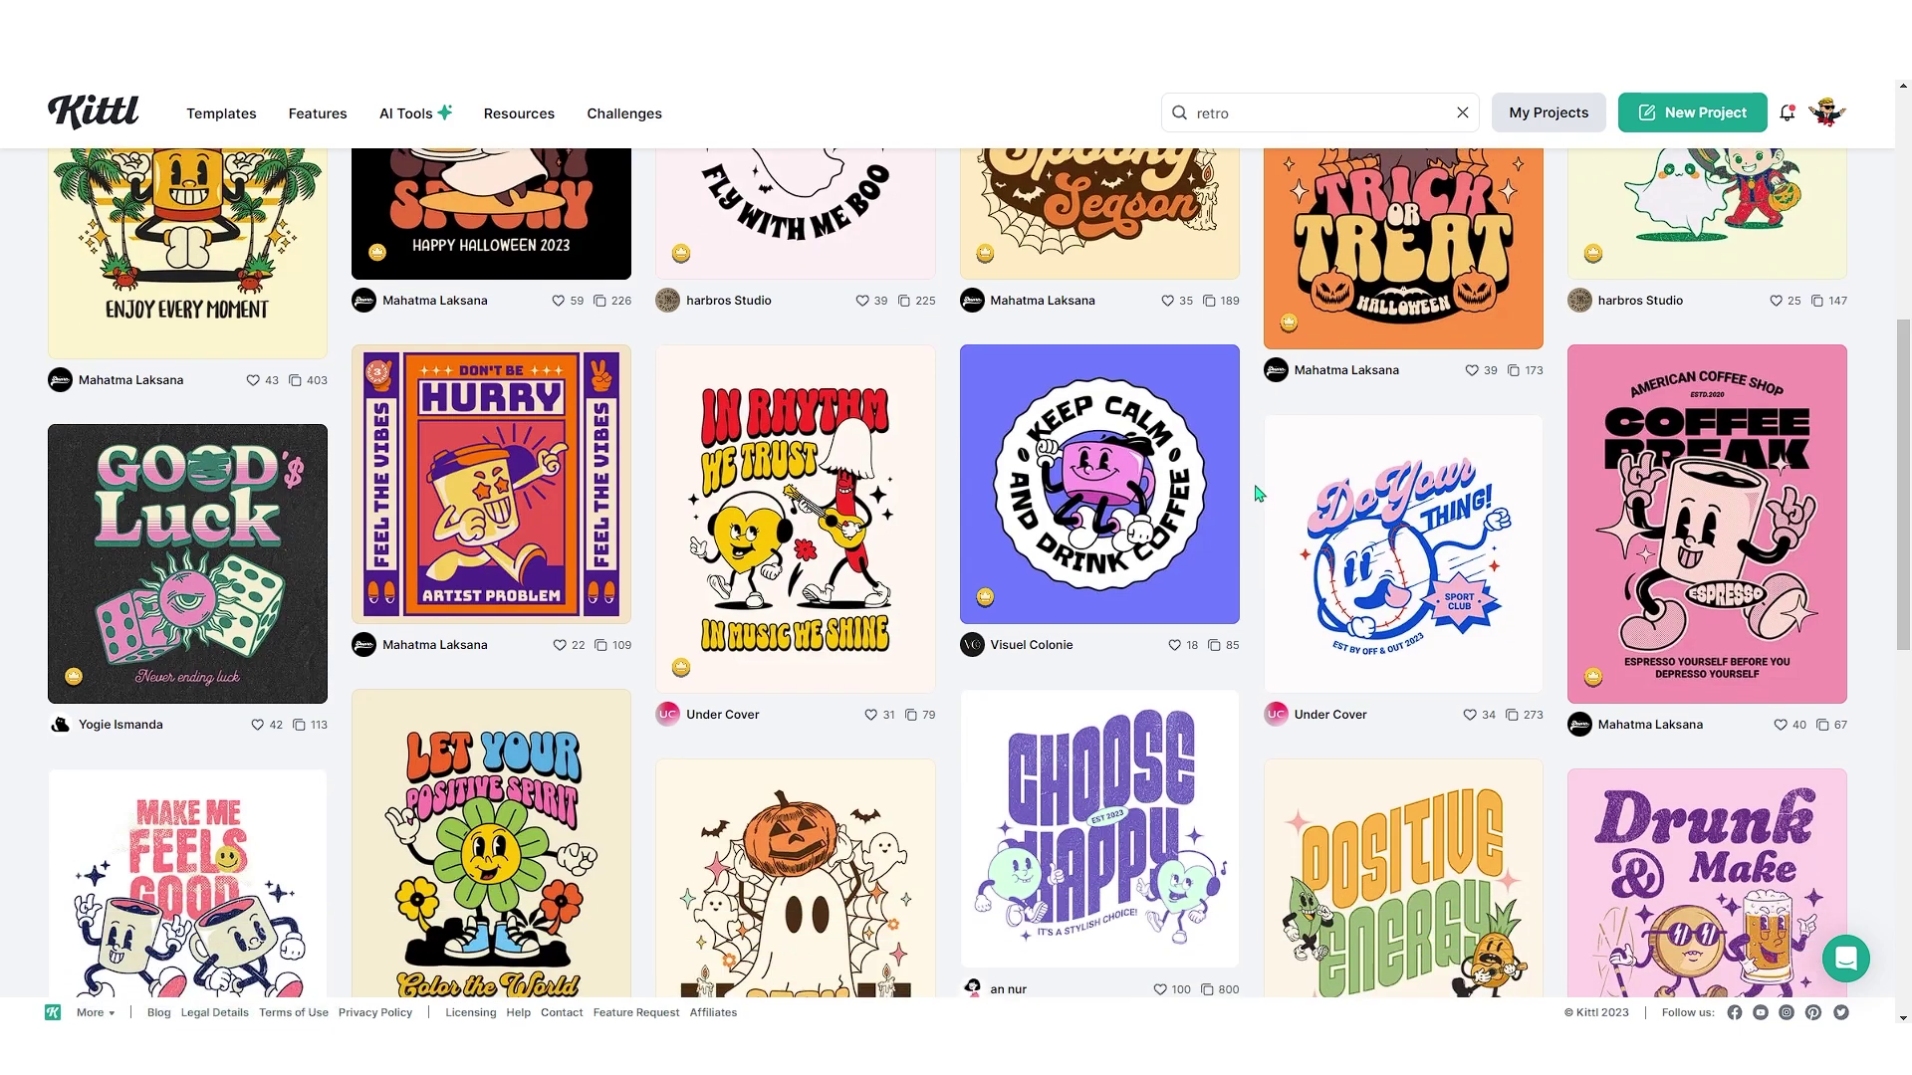
{"action": "scroll", "coordinate": [1258, 492], "scroll_direction": "down", "scroll_amount": 2}
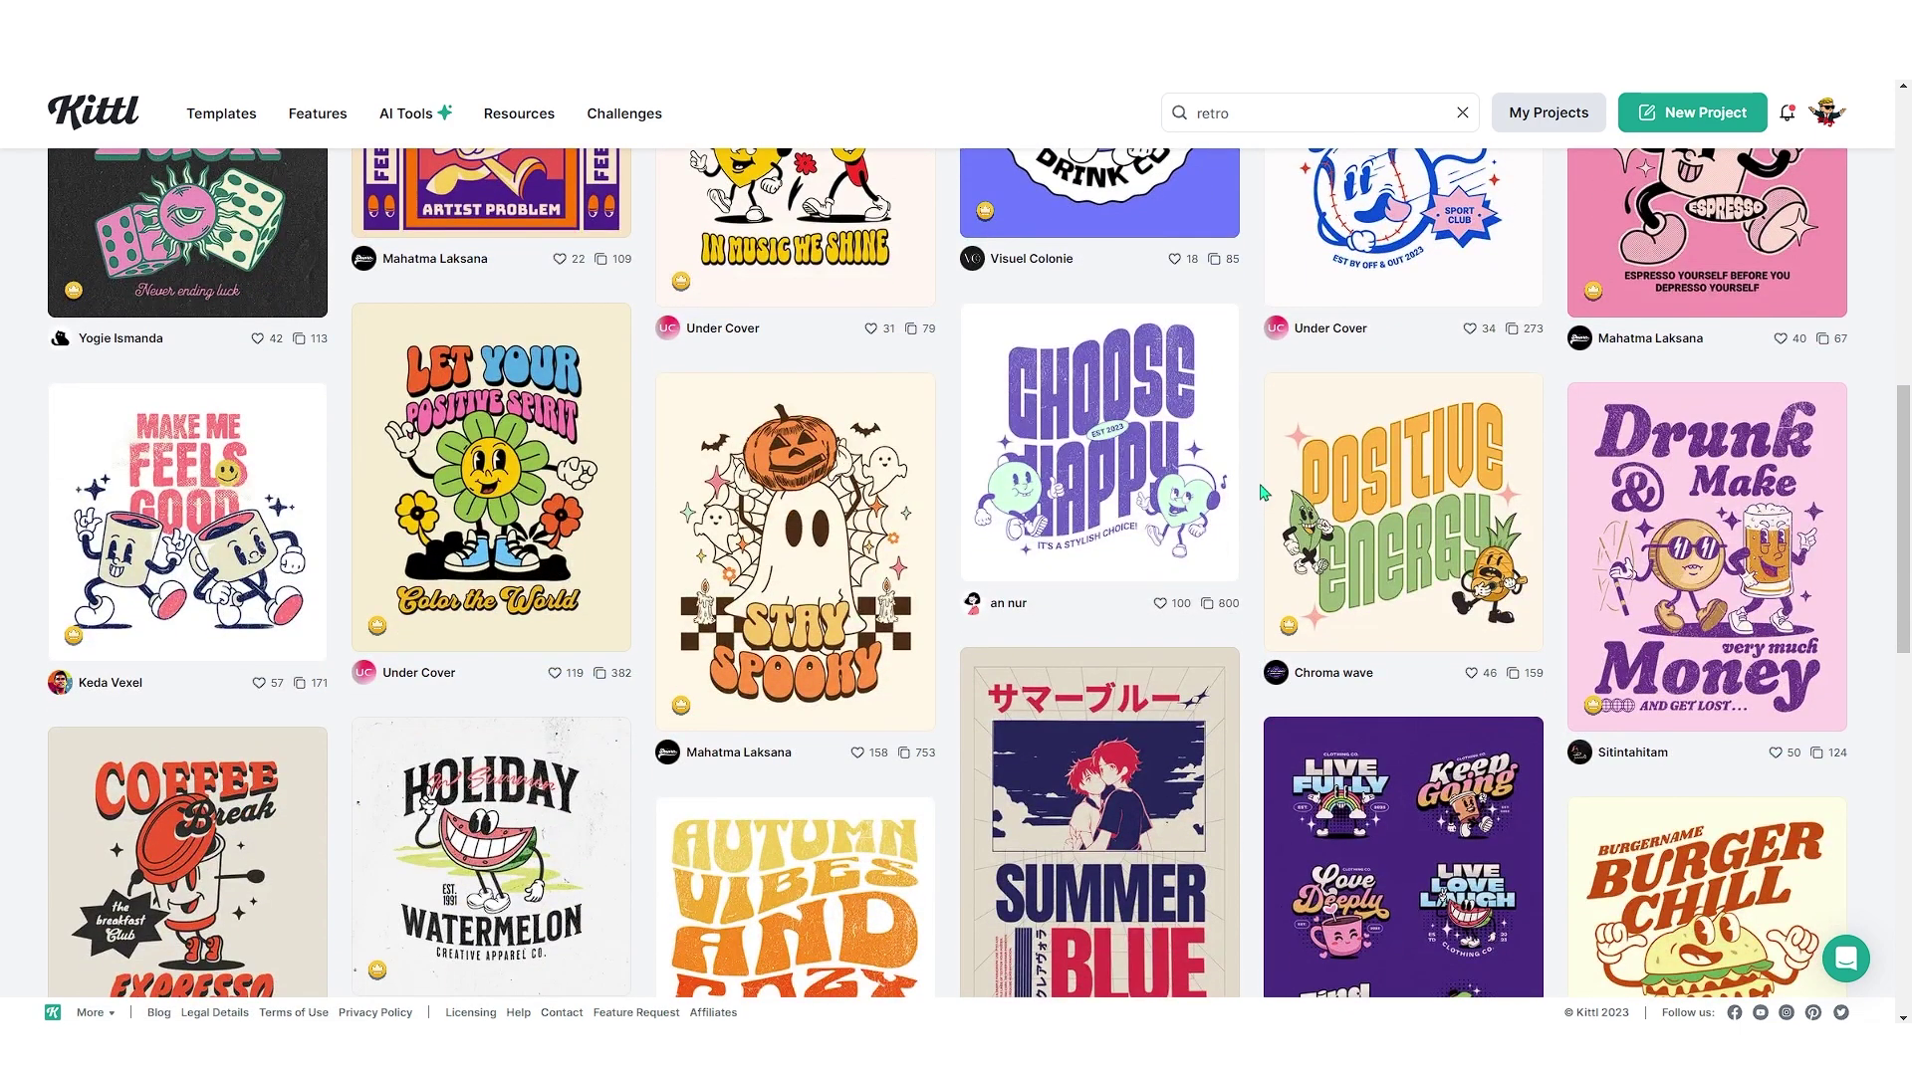
{"action": "scroll", "coordinate": [1262, 492], "scroll_direction": "down", "scroll_amount": 1}
{"action": "scroll", "coordinate": [1261, 492], "scroll_direction": "down", "scroll_amount": 4}
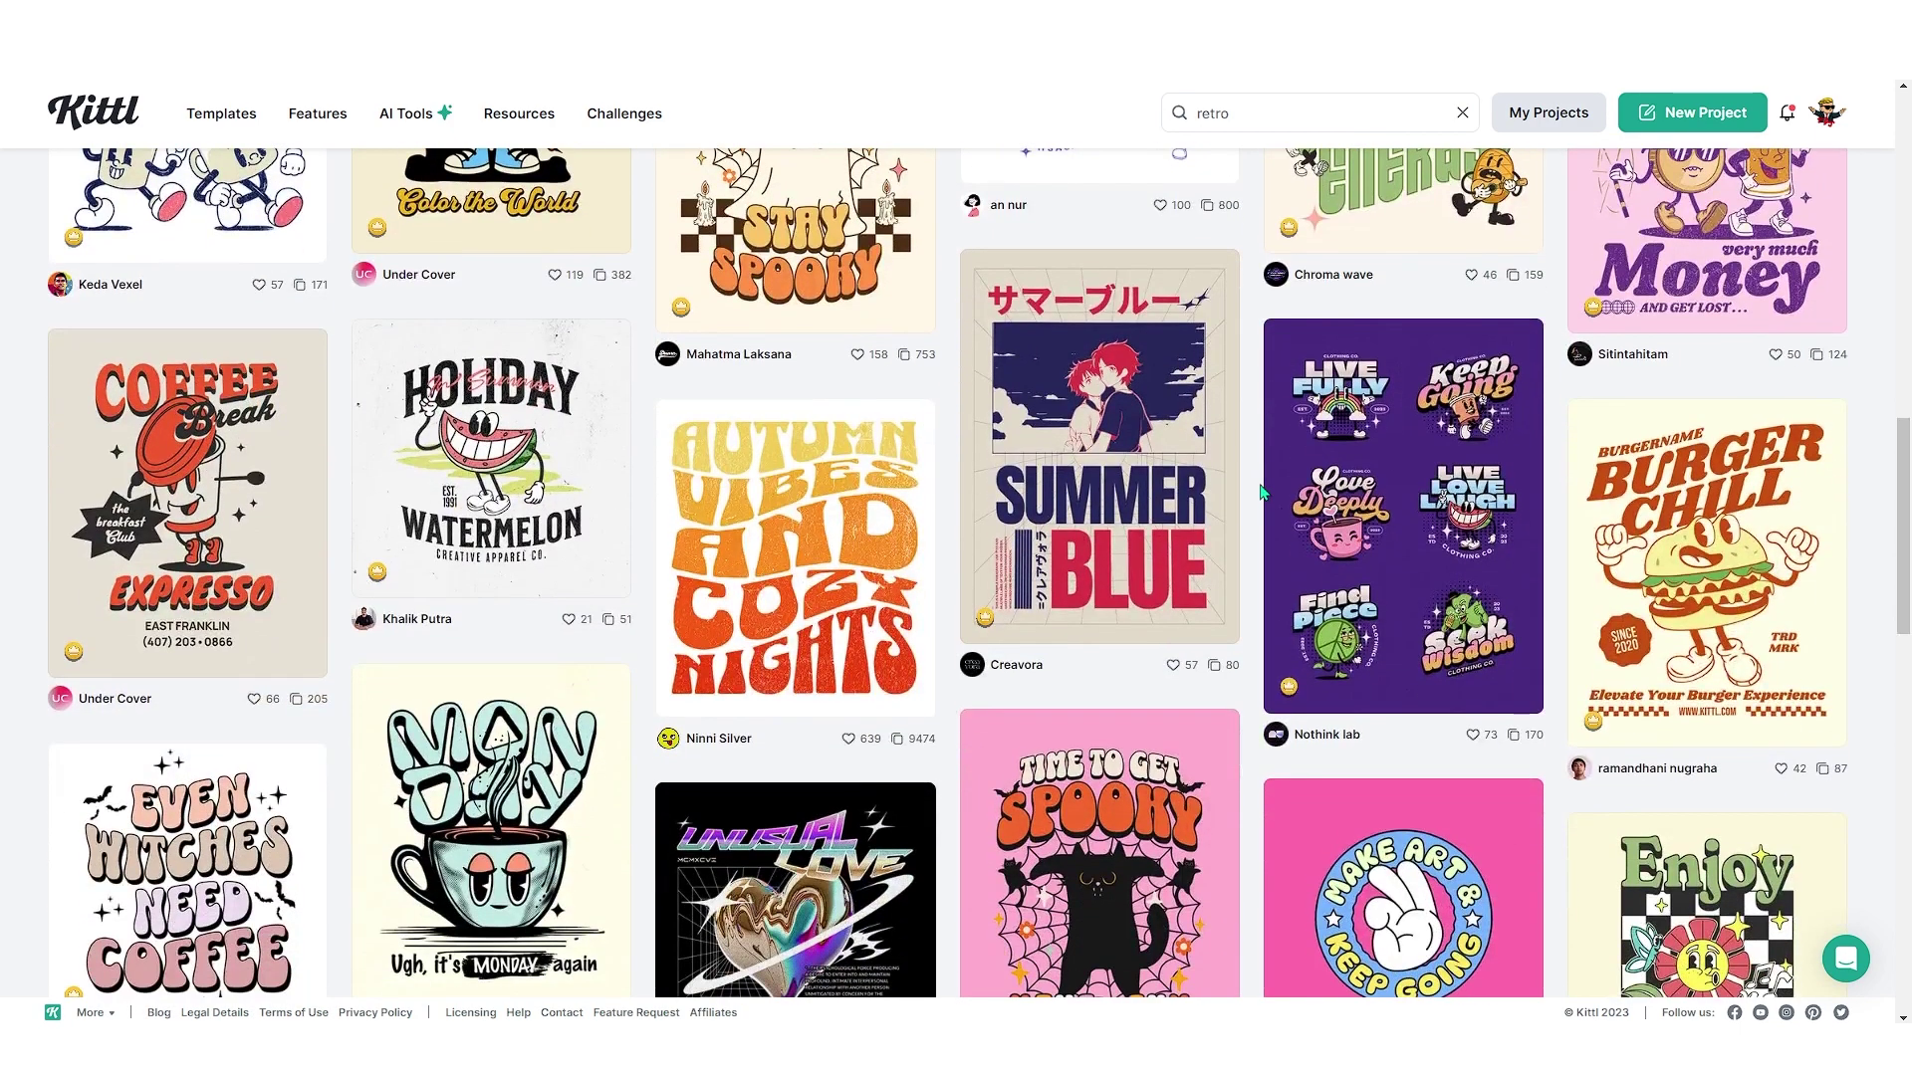
{"action": "scroll", "coordinate": [1262, 492], "scroll_direction": "down", "scroll_amount": 4}
{"action": "scroll", "coordinate": [1261, 492], "scroll_direction": "down", "scroll_amount": 4}
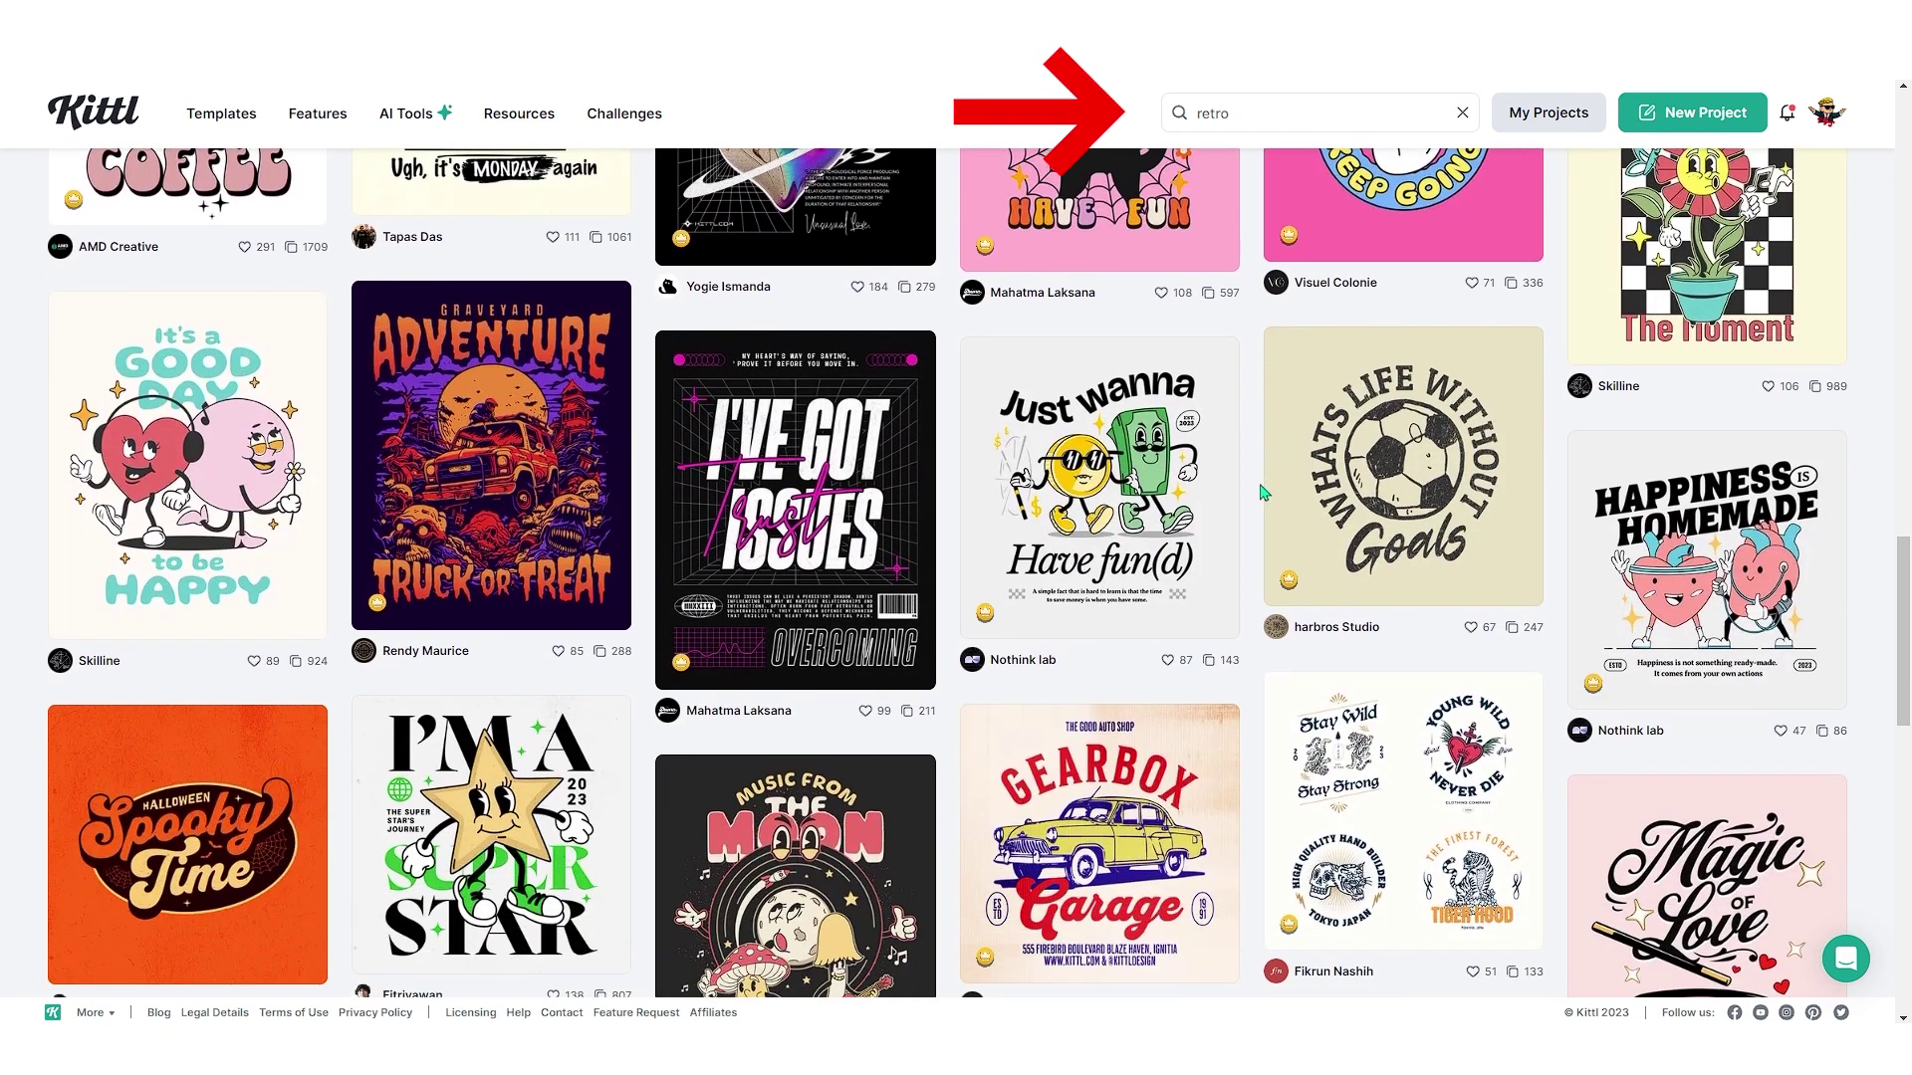
{"action": "scroll", "coordinate": [1261, 492], "scroll_direction": "down", "scroll_amount": 2}
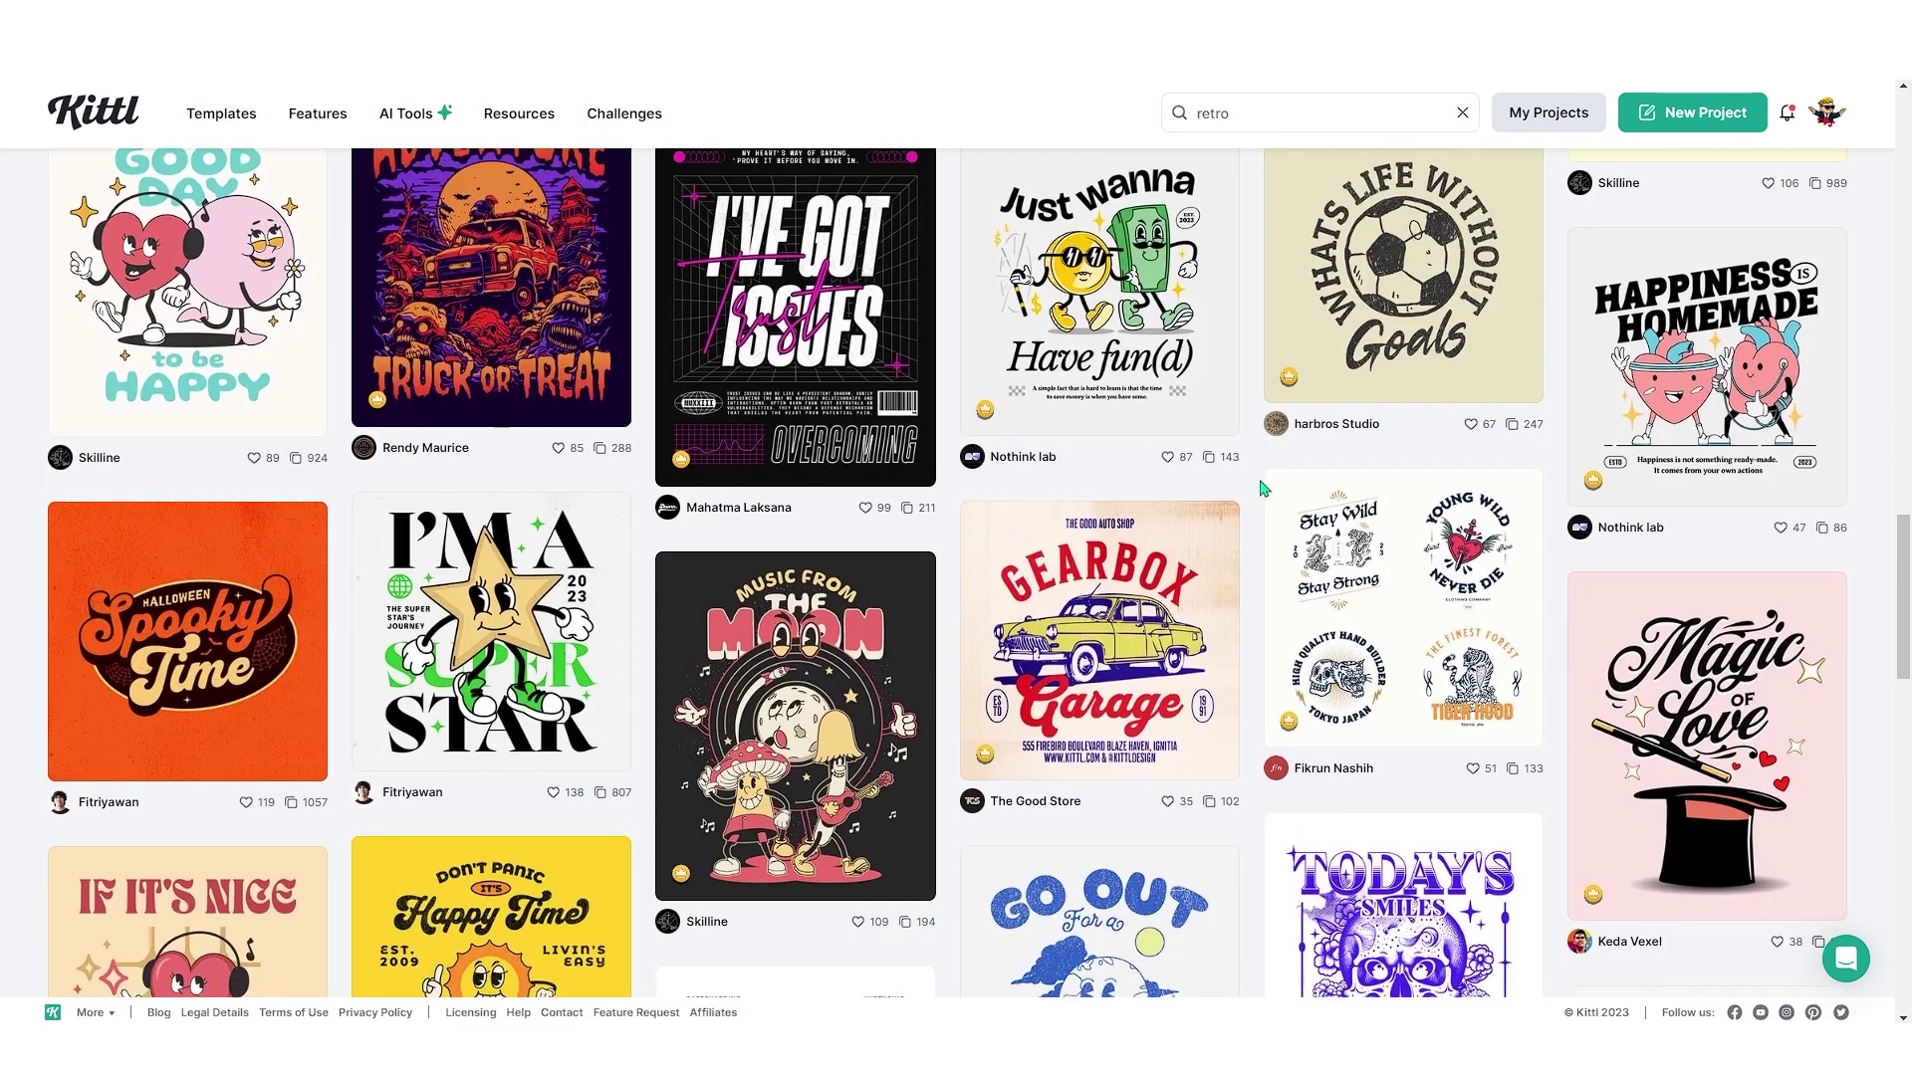
{"action": "scroll", "coordinate": [1262, 492], "scroll_direction": "down", "scroll_amount": 10}
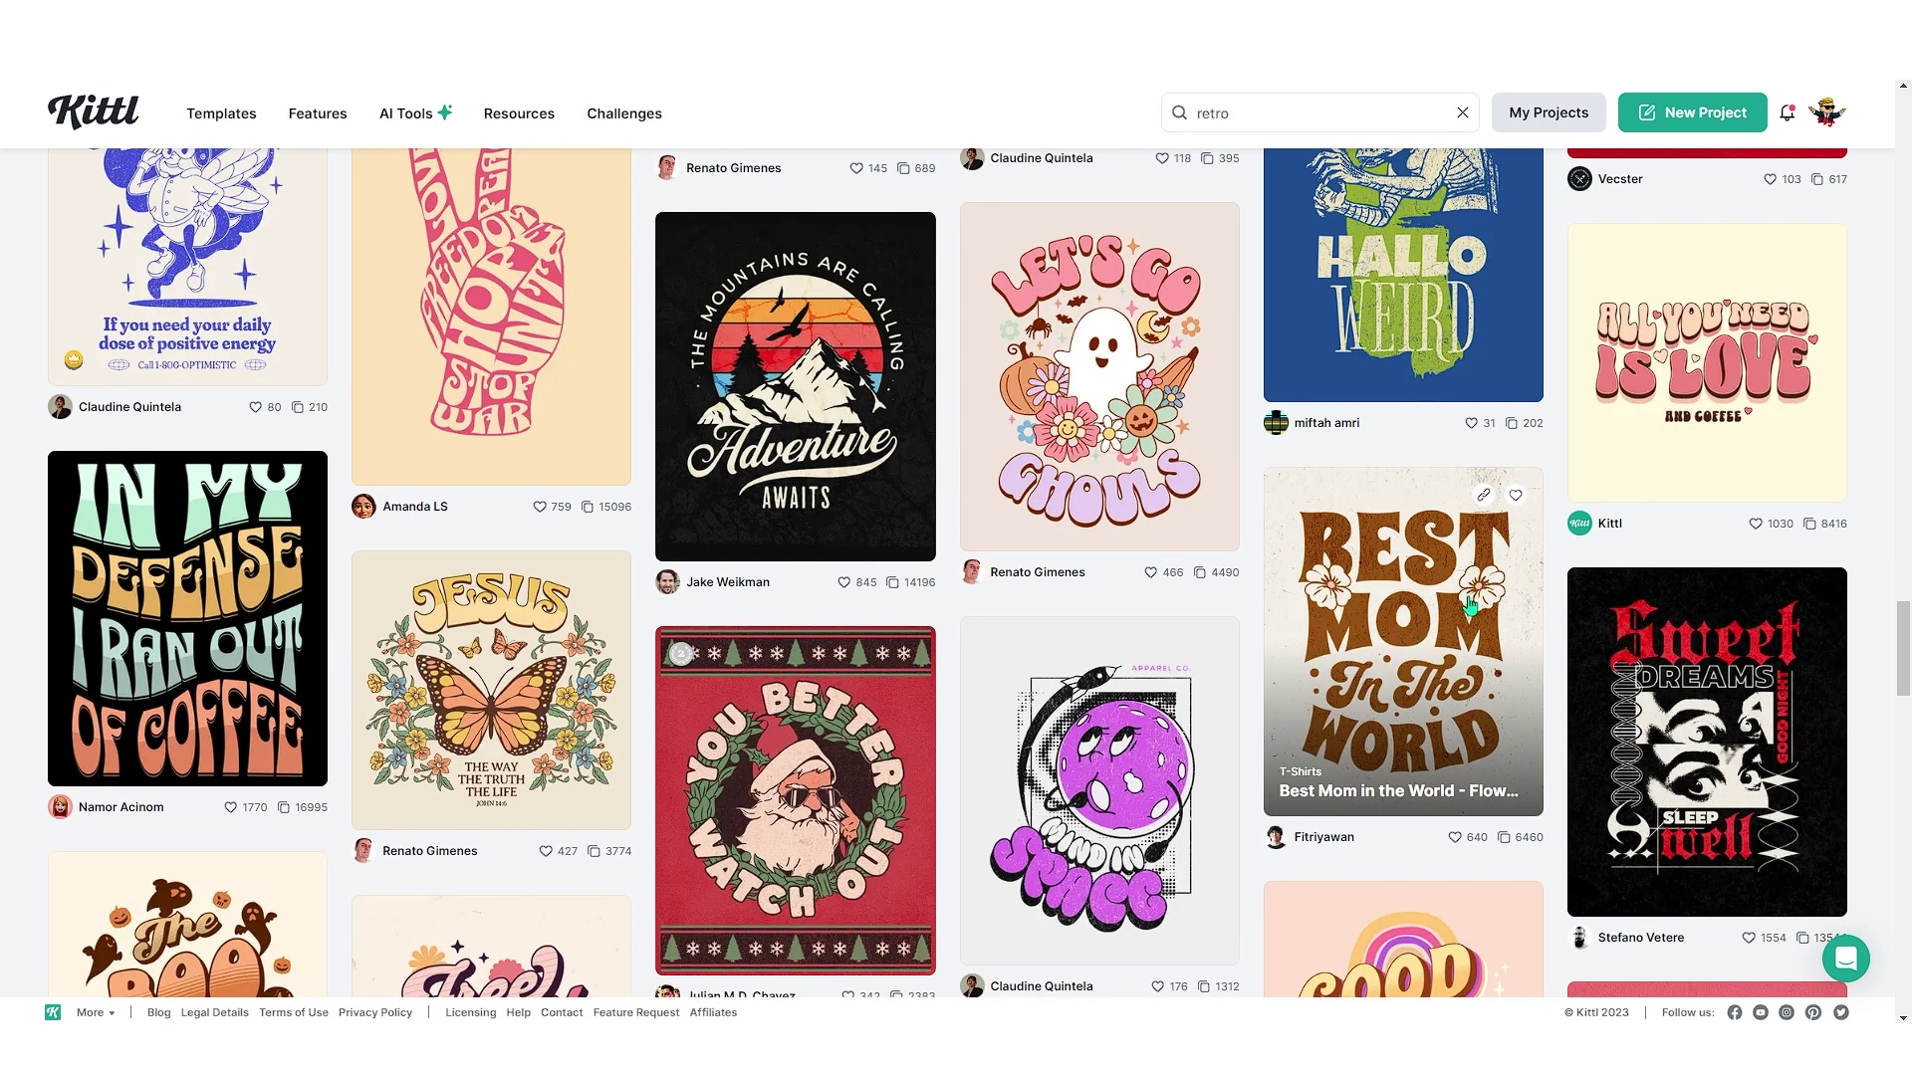
{"action": "left_click", "coordinate": [1395, 608]}
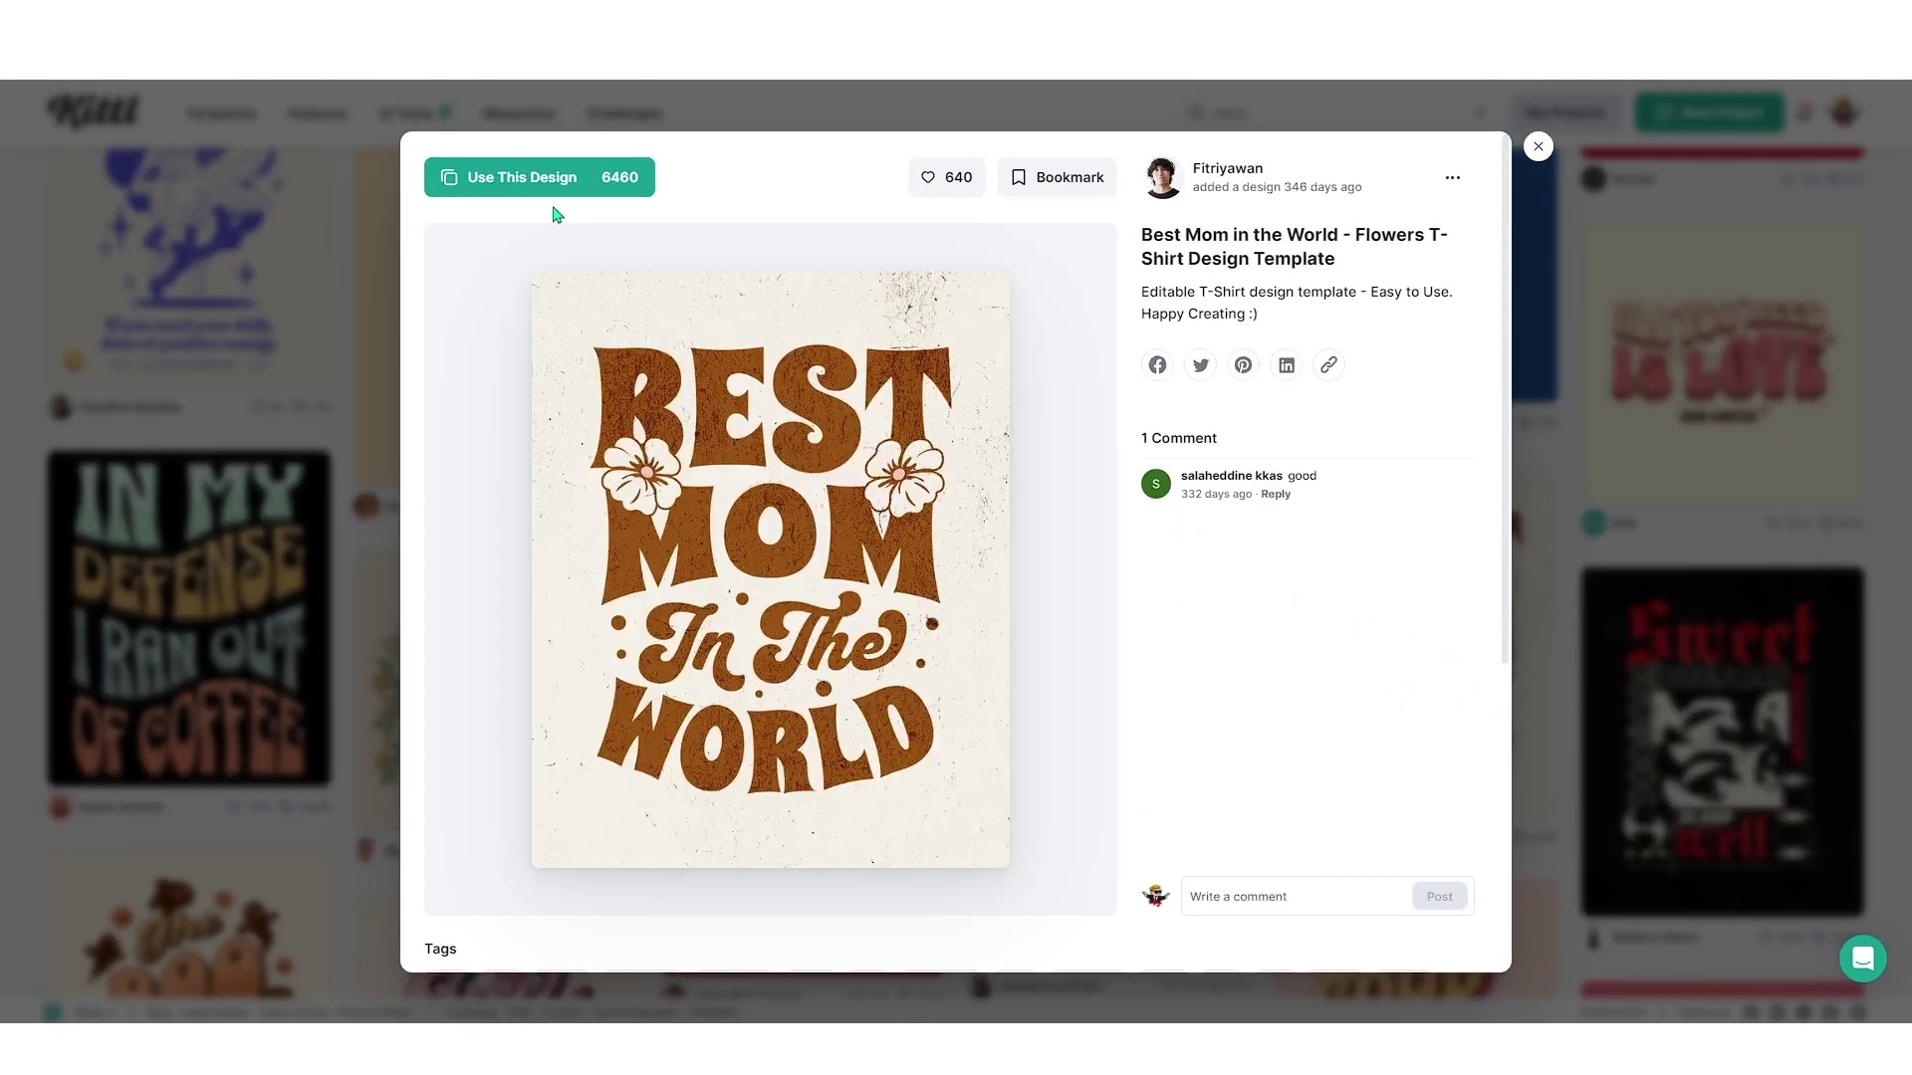
{"action": "left_click", "coordinate": [520, 180]}
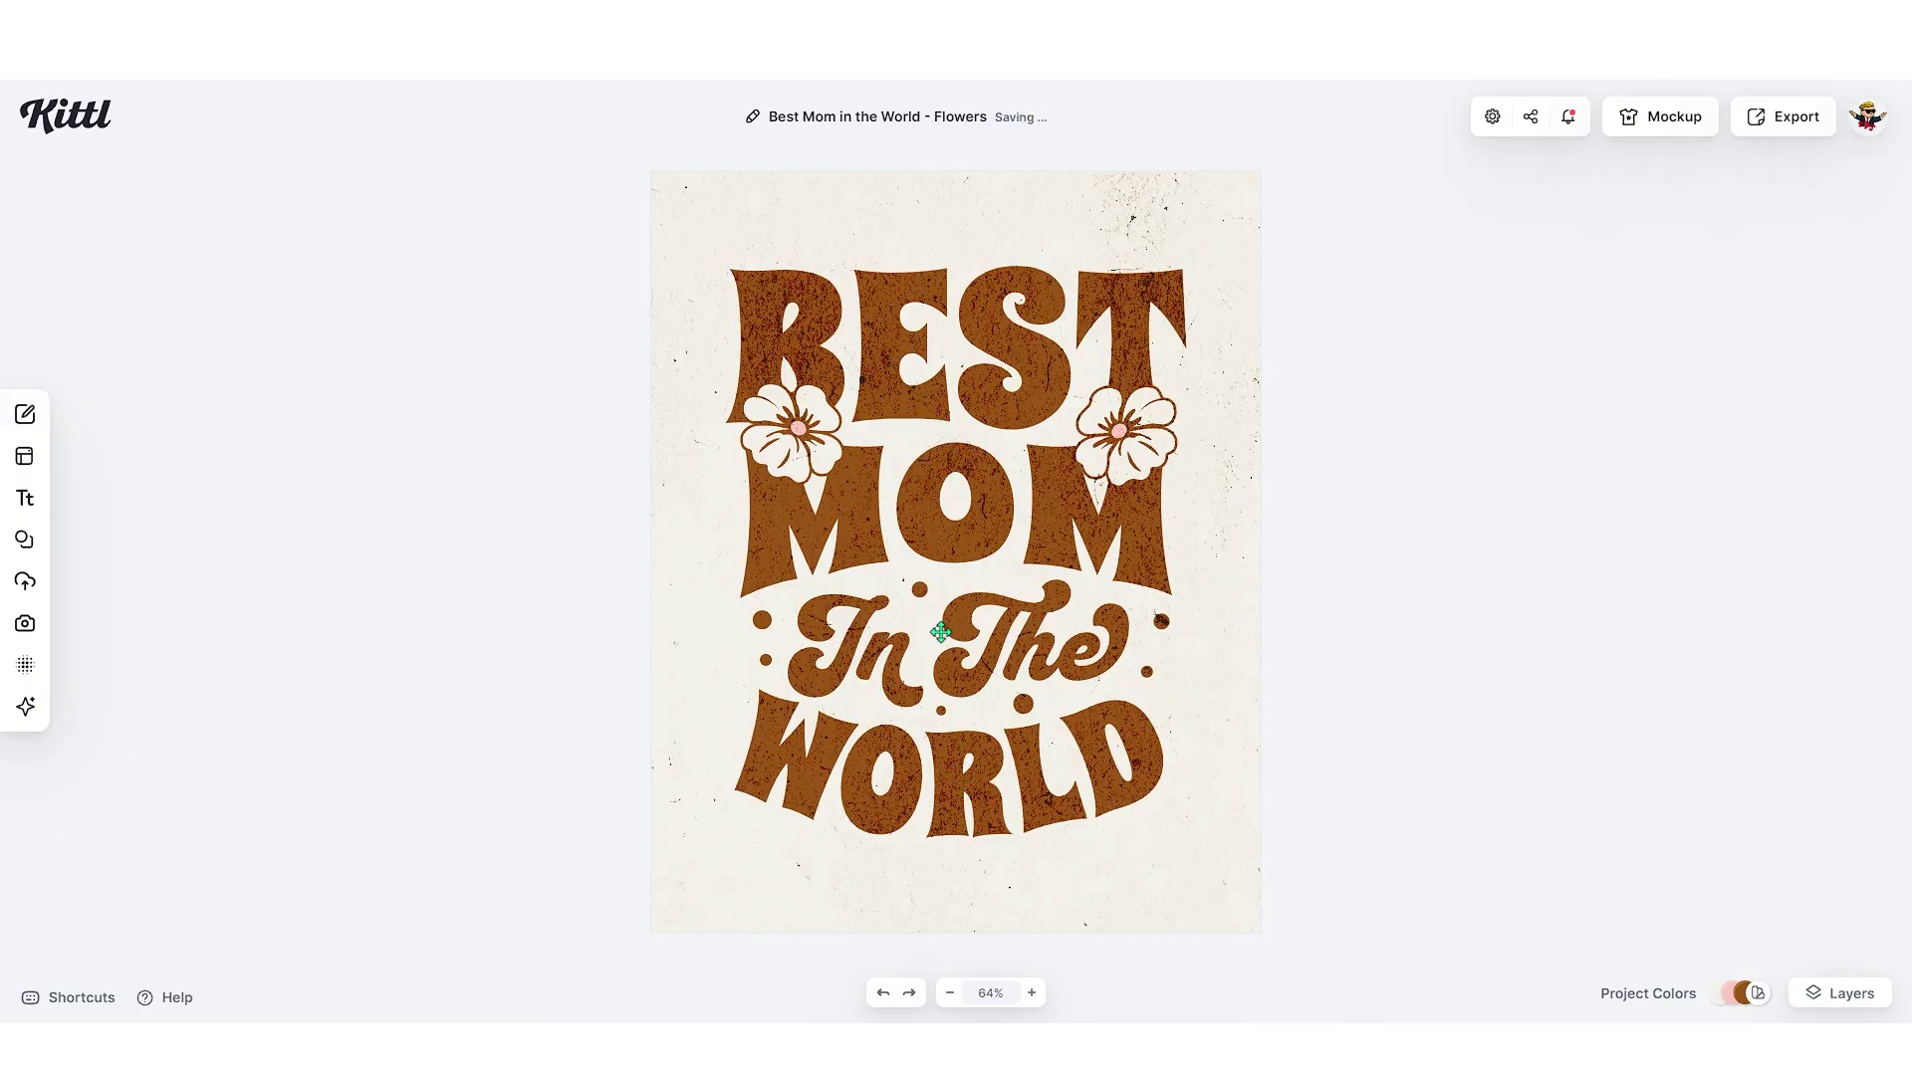
Step: Replace the word MOM with DAD and delete the pair of flowers between the first two lines
{"action": "left_click", "coordinate": [999, 505]}
{"action": "double_click", "coordinate": [1001, 506]}
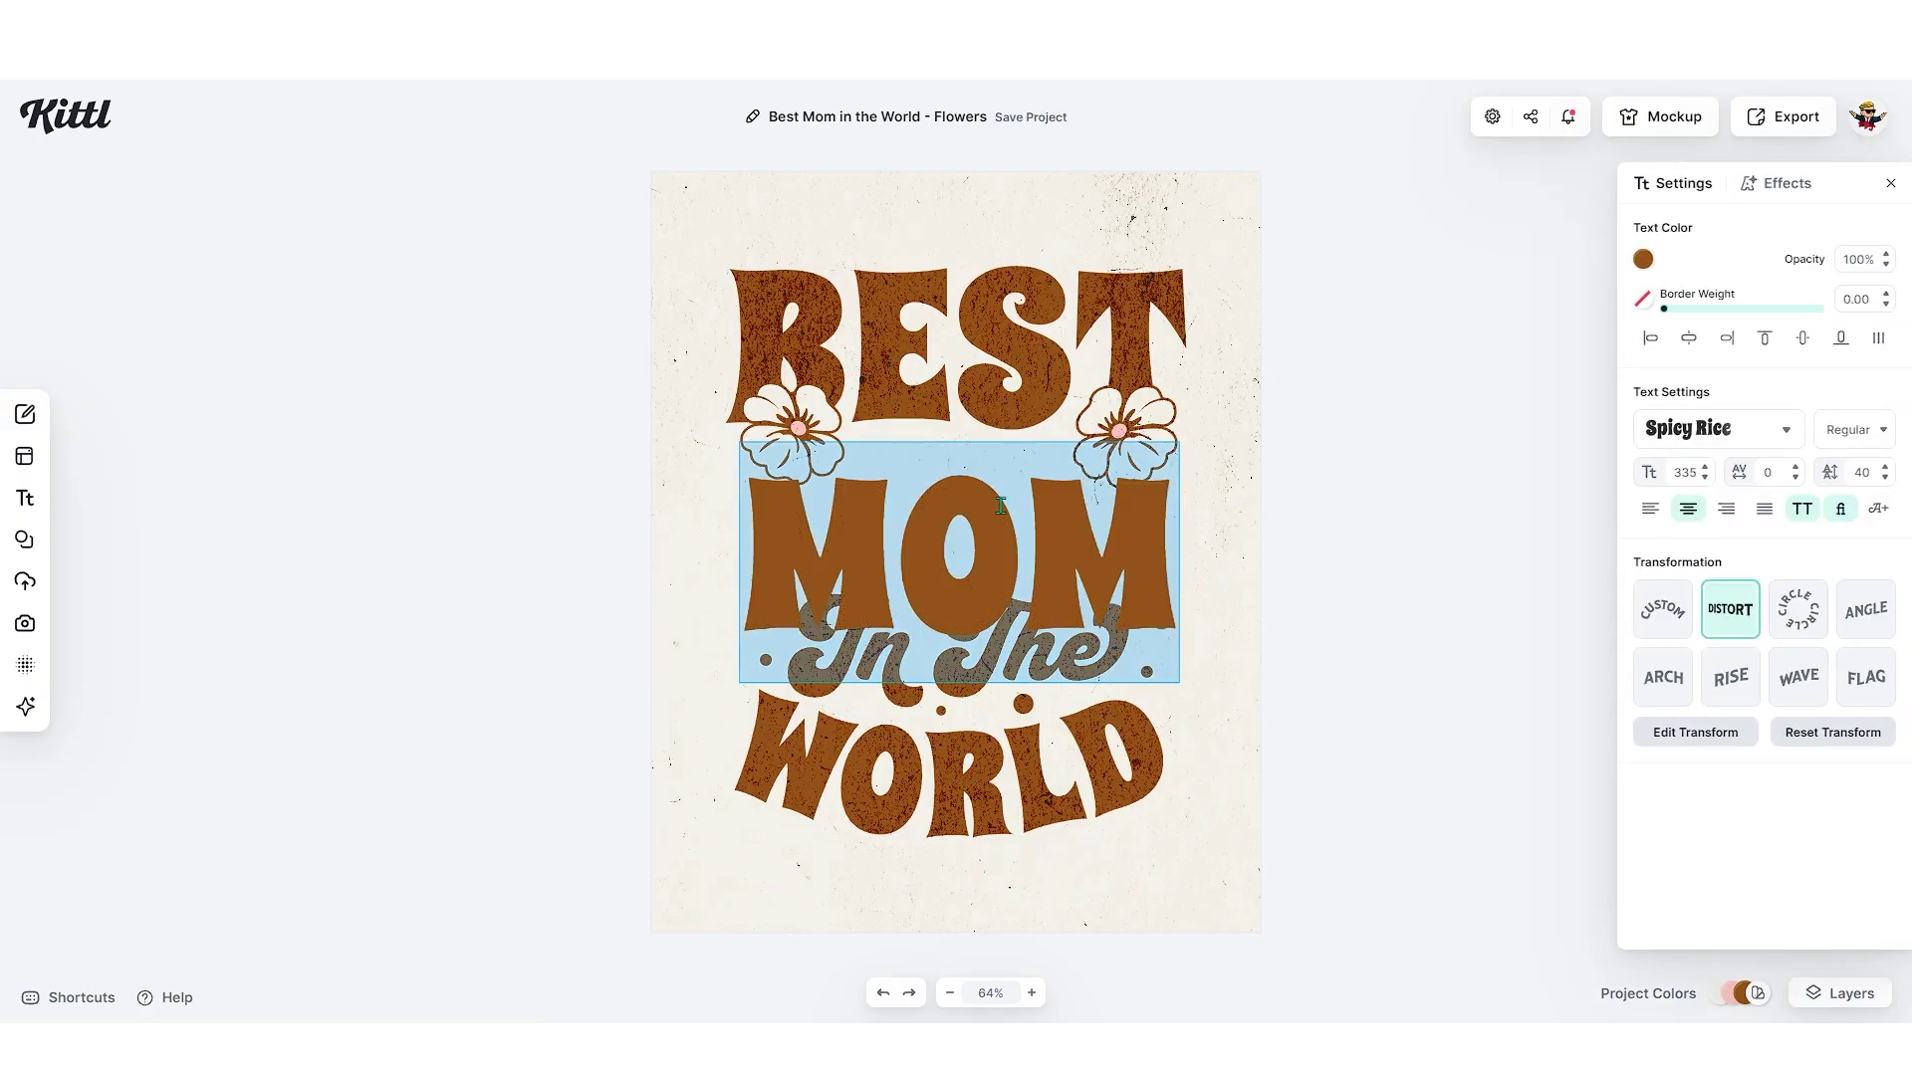
{"action": "type", "text": "SON"}
{"action": "key", "text": "Escape"}
{"action": "key", "text": "Return"}
{"action": "type", "text": "DAD"}
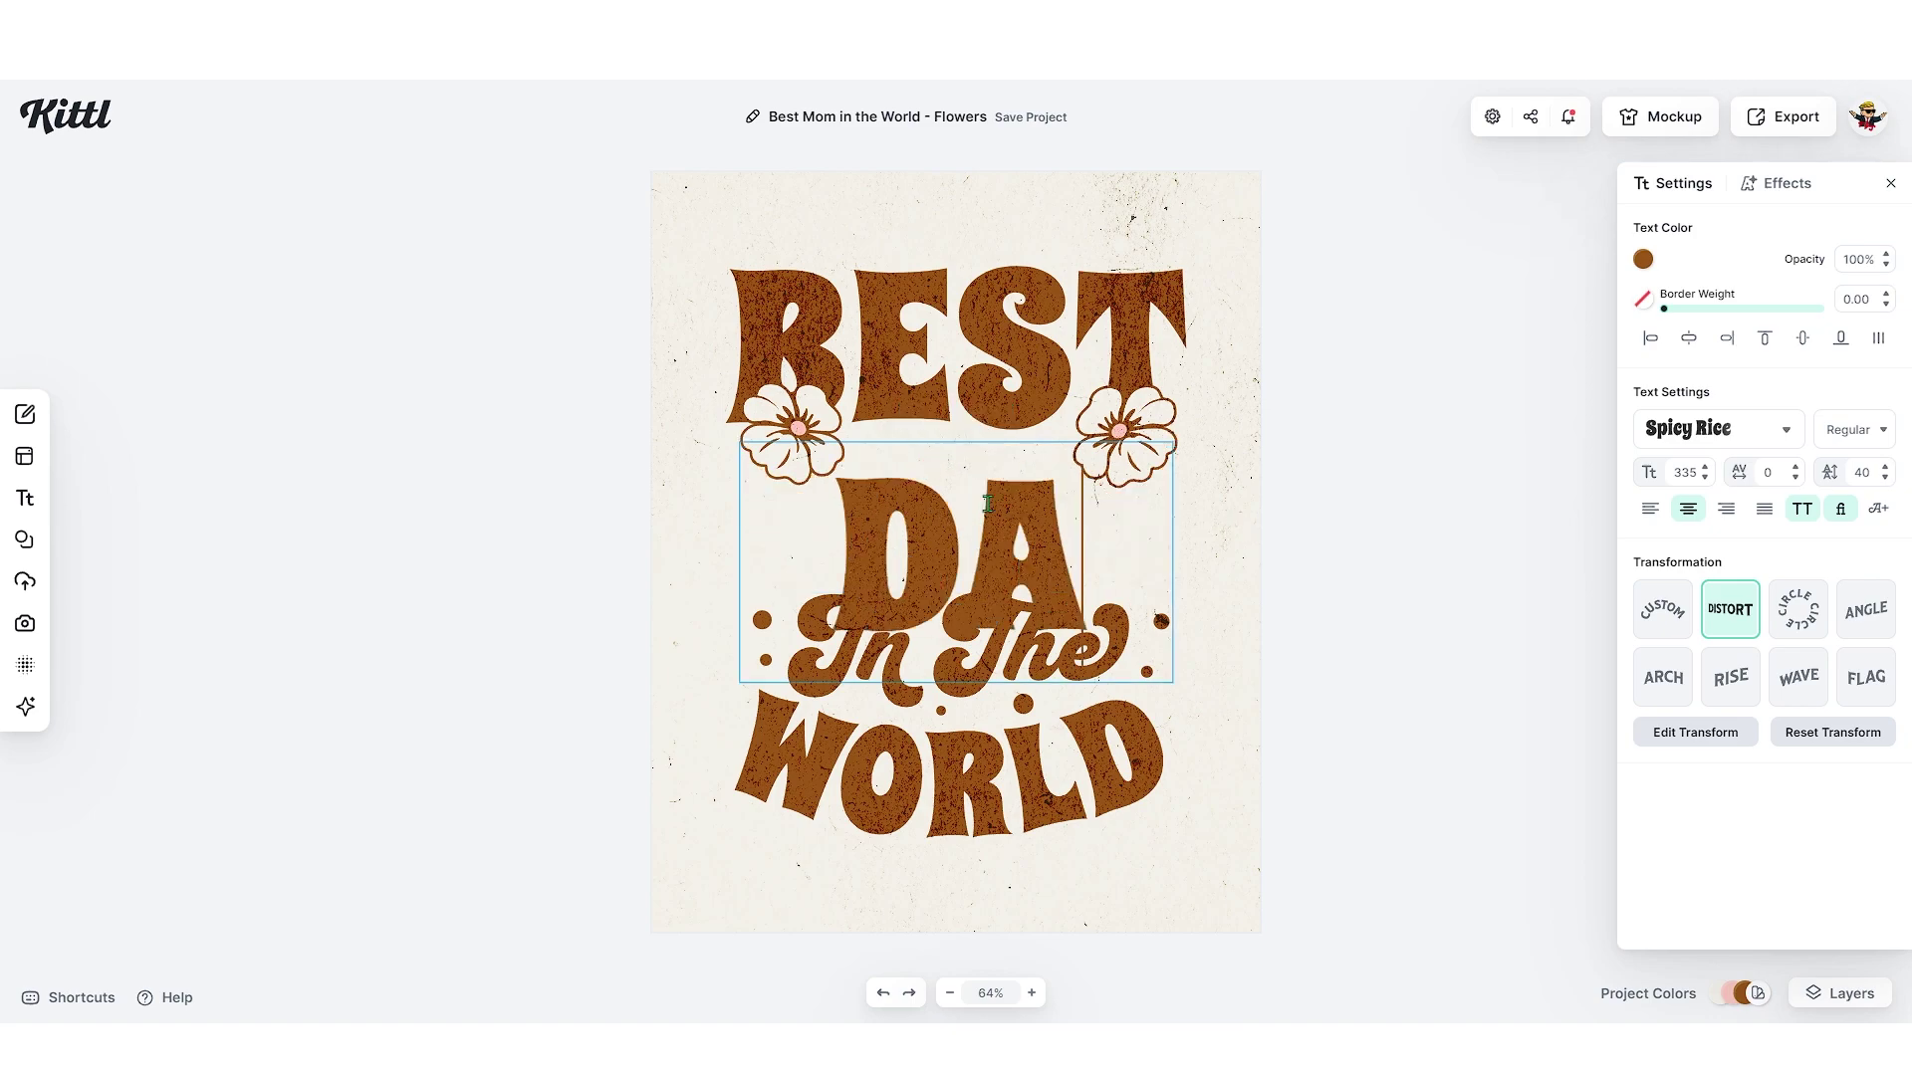
{"action": "left_click", "coordinate": [1243, 535]}
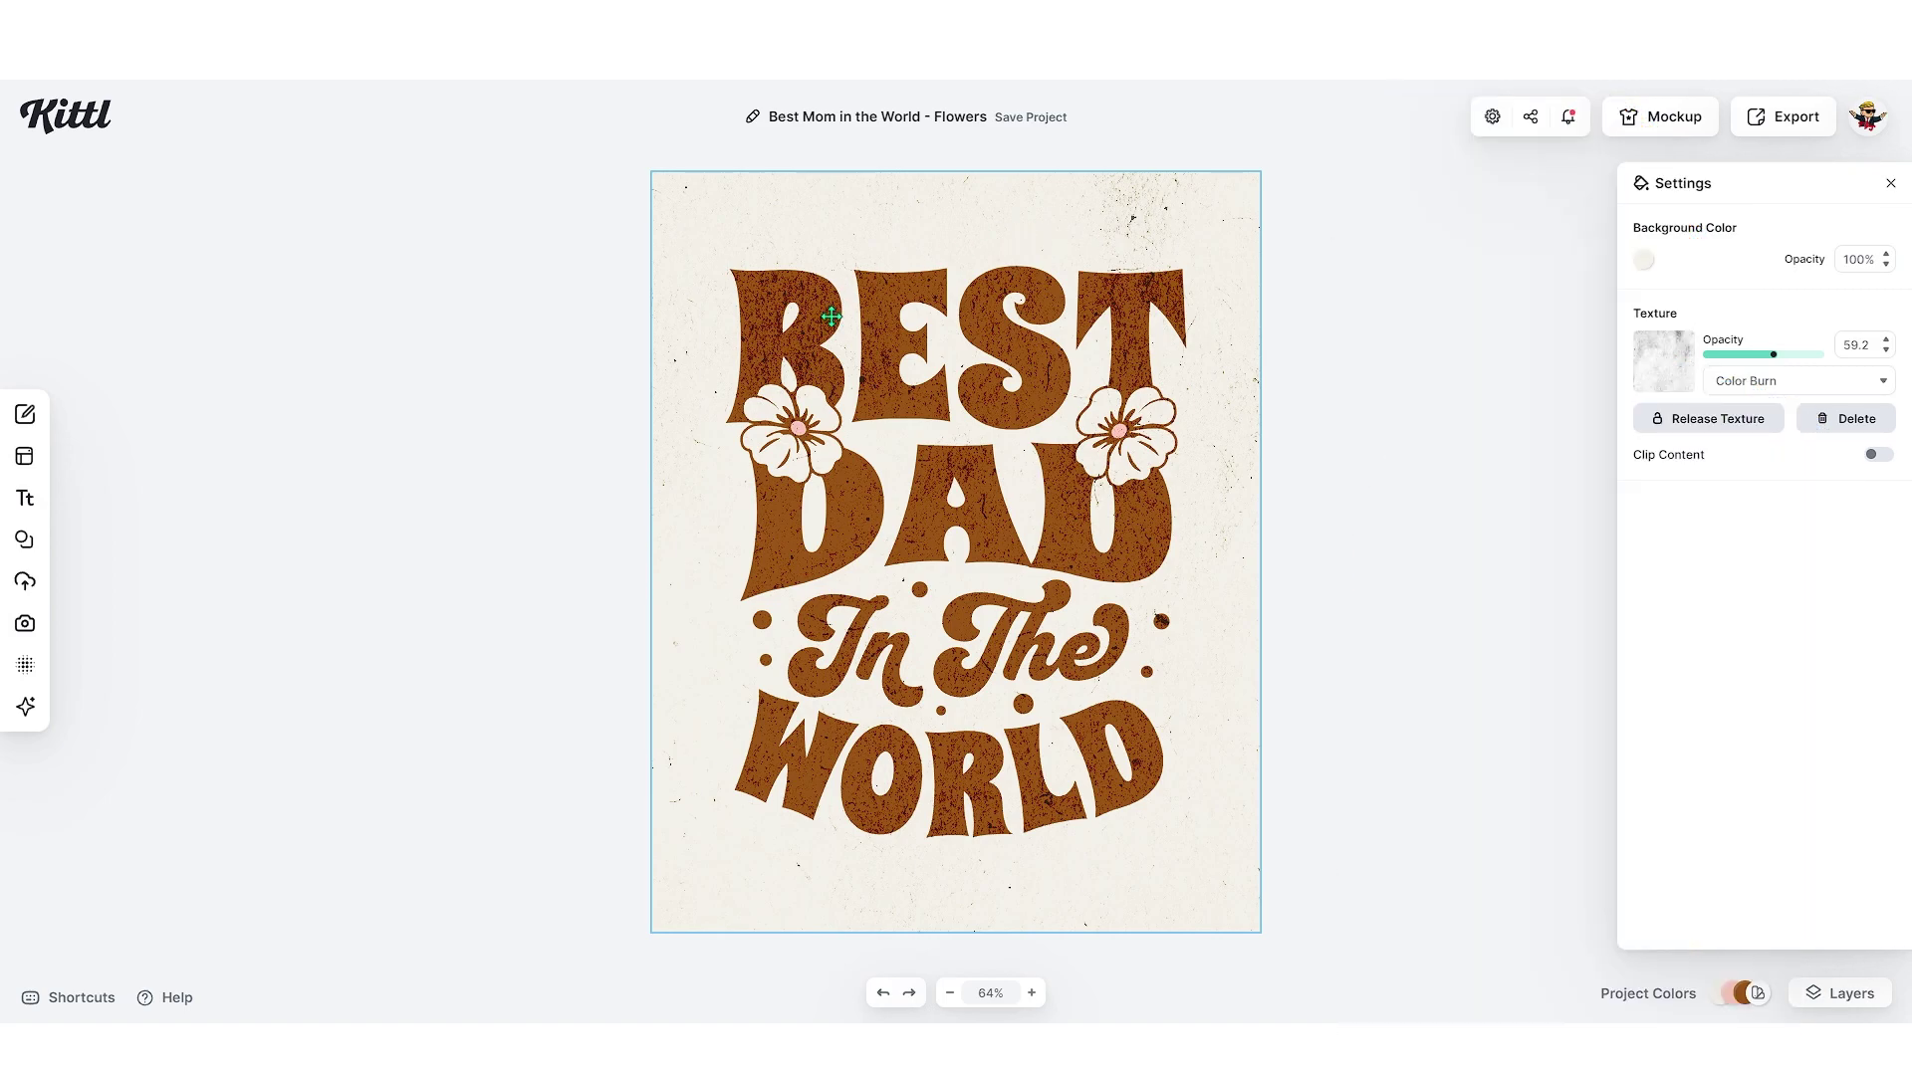
{"action": "left_click", "coordinate": [815, 432]}
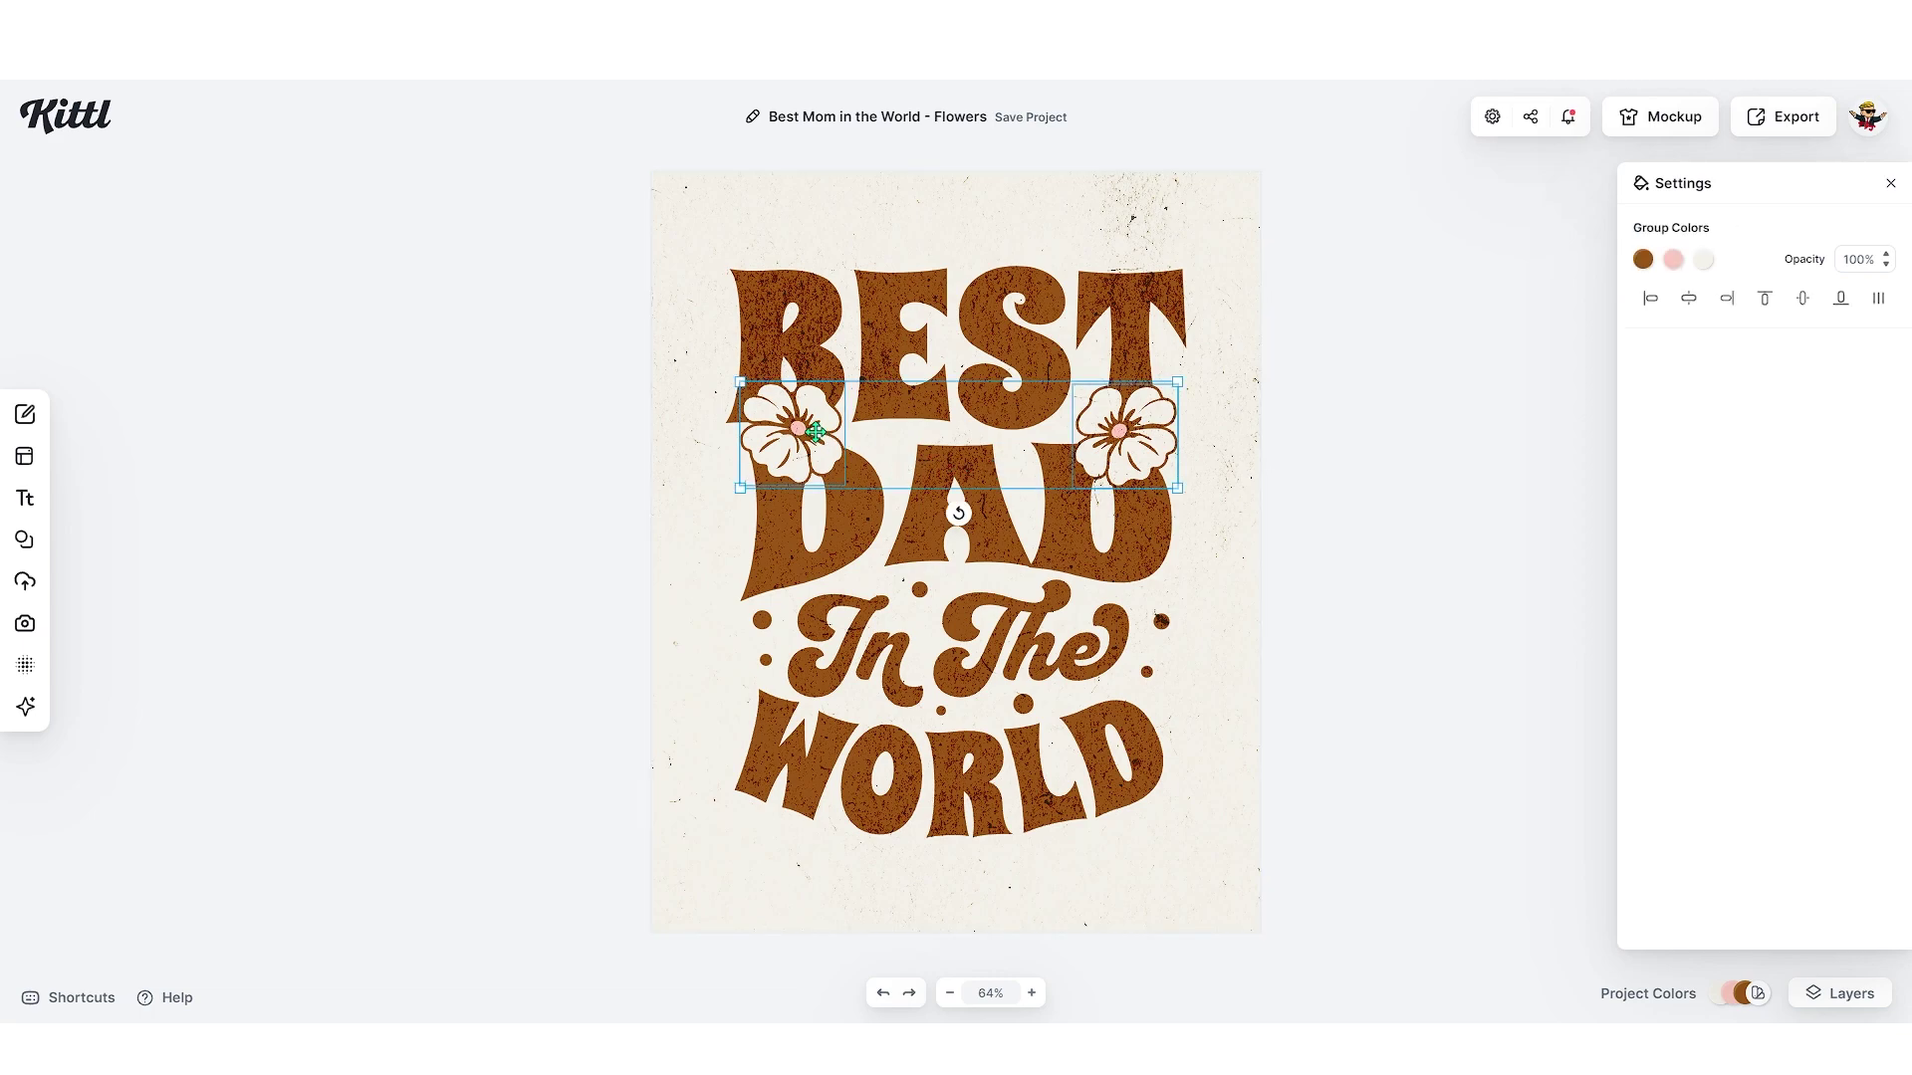
{"action": "key", "text": "Delete"}
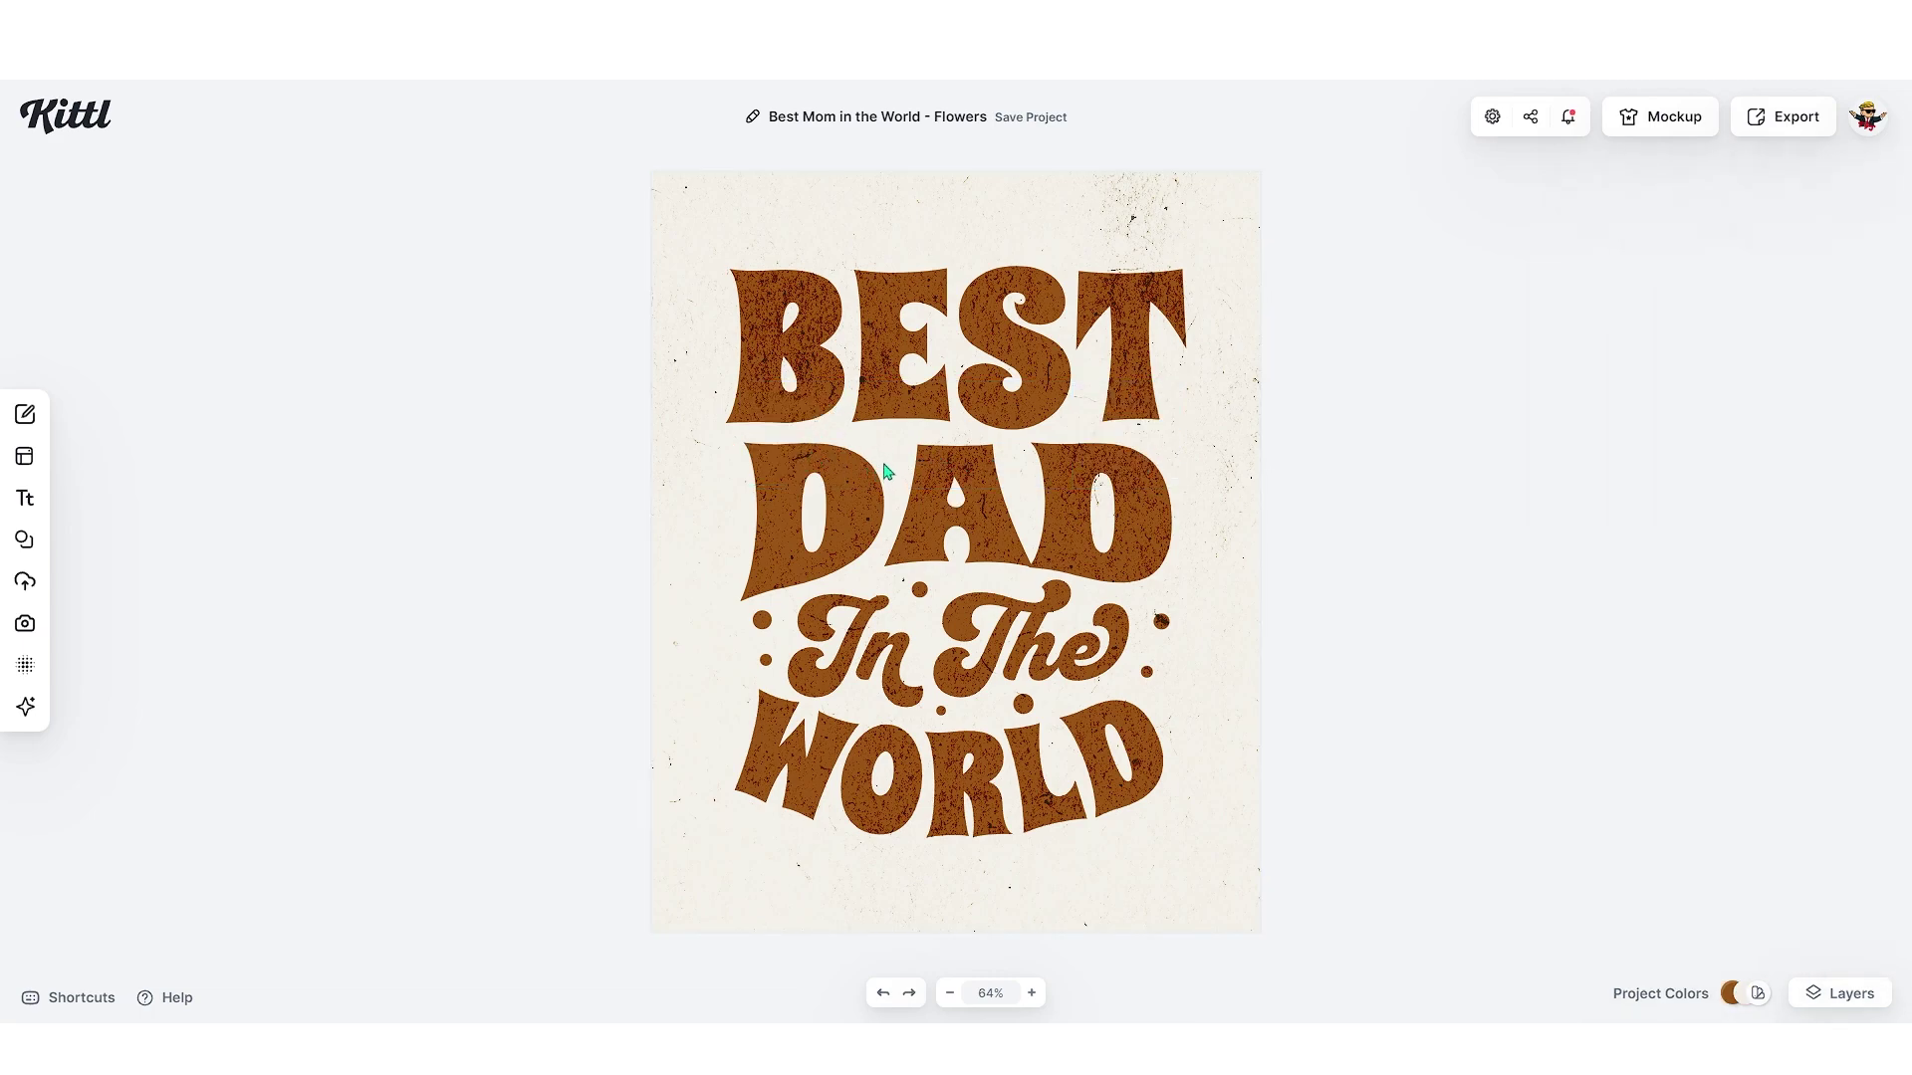
Step: Search the elements library for "baseball" and browse the matching illustrations
{"action": "left_click", "coordinate": [24, 539]}
{"action": "left_click", "coordinate": [183, 227]}
{"action": "type", "text": "ba"}
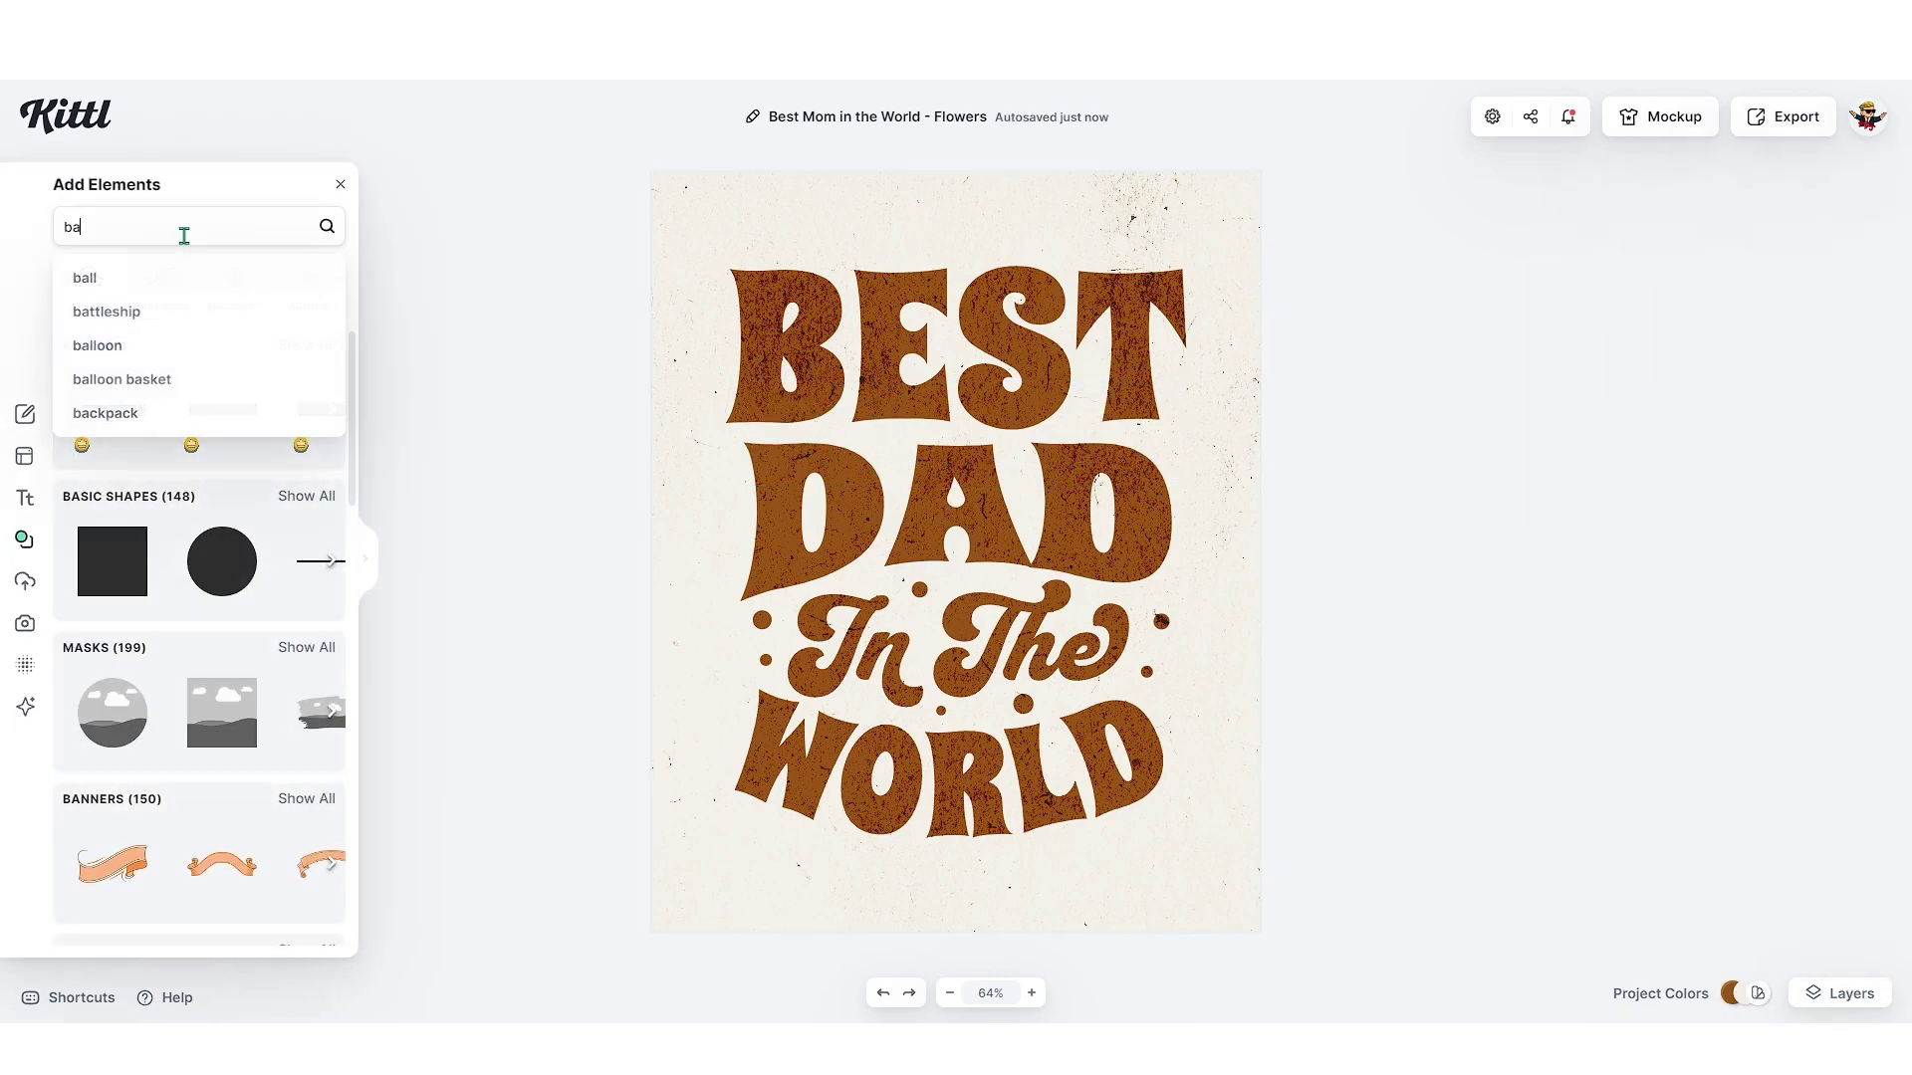
{"action": "type", "text": "seball"}
{"action": "key", "text": "Return"}
{"action": "scroll", "coordinate": [212, 528], "scroll_direction": "down", "scroll_amount": 6}
{"action": "scroll", "coordinate": [212, 527], "scroll_direction": "down", "scroll_amount": 3}
{"action": "scroll", "coordinate": [213, 528], "scroll_direction": "up", "scroll_amount": 6}
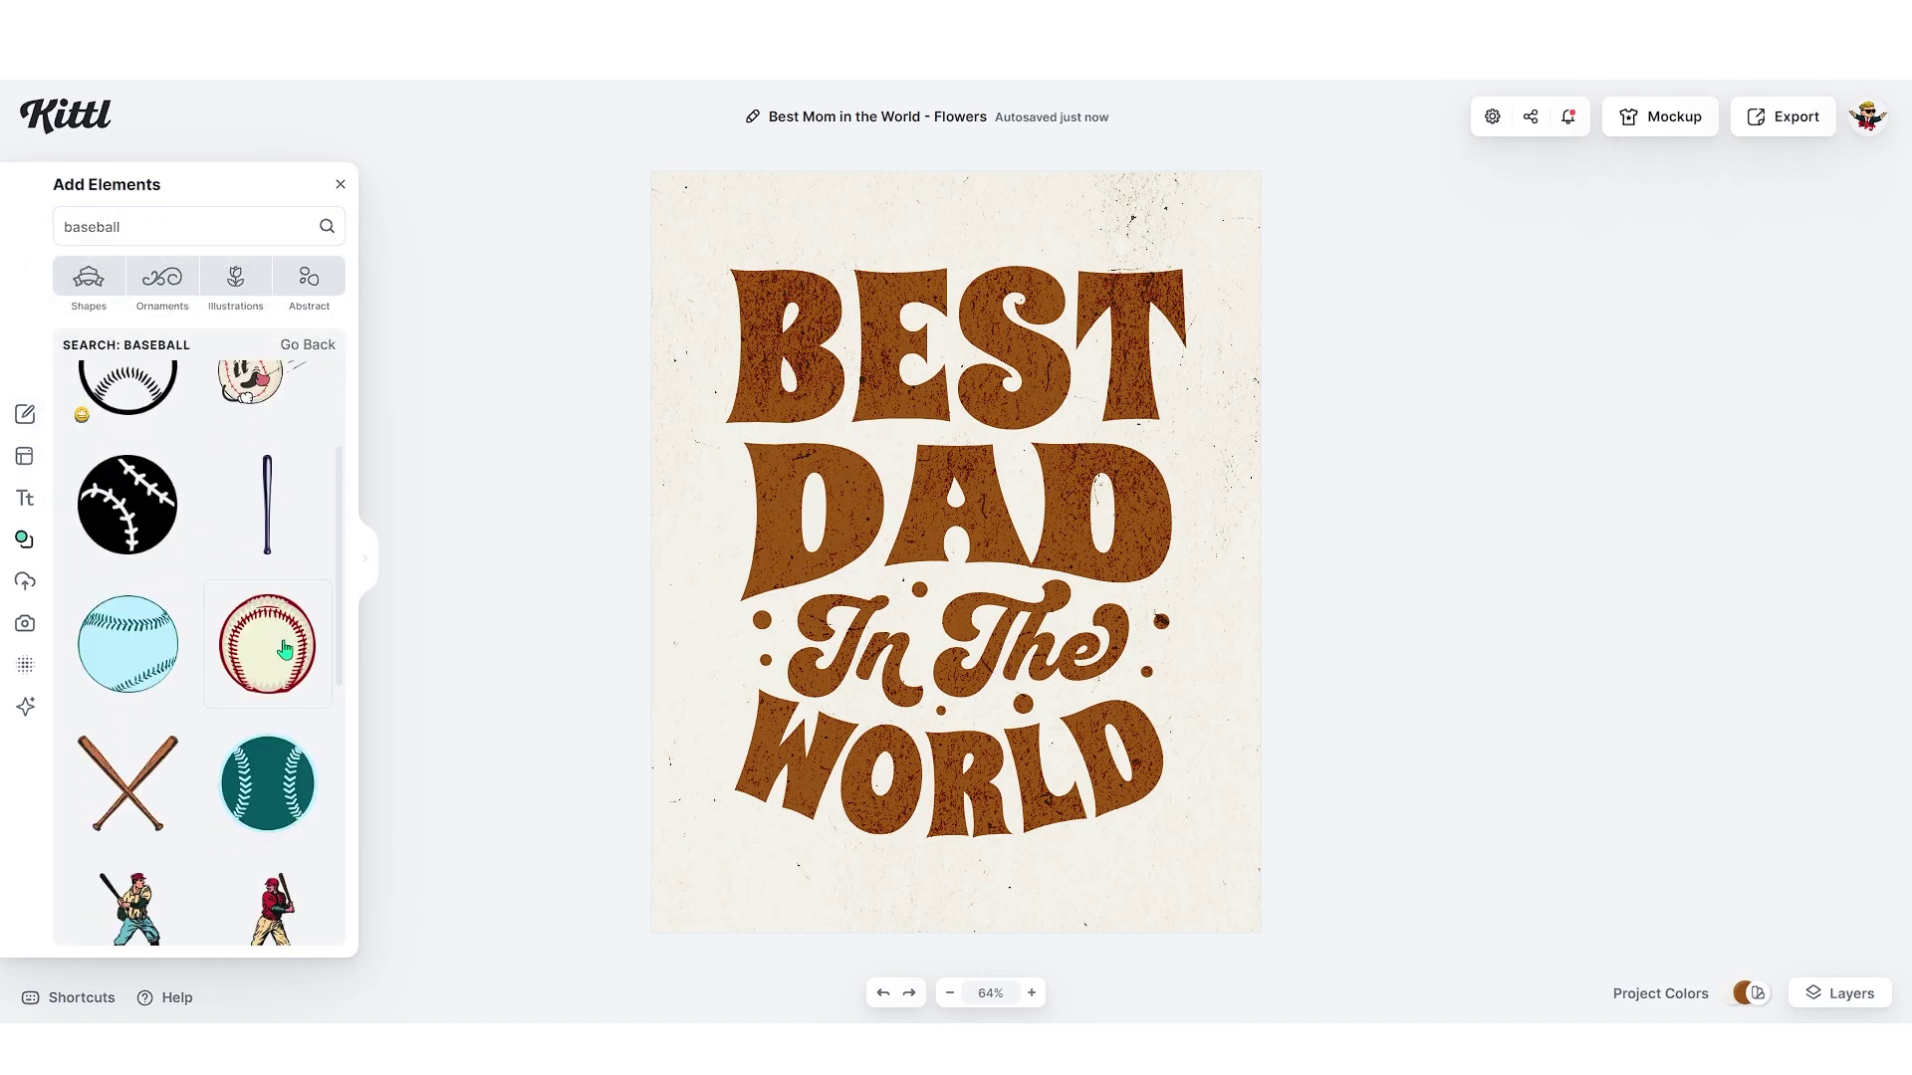
Step: Add the red-stitched cream baseball at the right edge between BEST and DAD, and recolour its dark red to the lettering's brown
{"action": "left_click", "coordinate": [267, 645]}
{"action": "left_click_drag", "start_coordinate": [1027, 479], "coordinate": [1185, 428]}
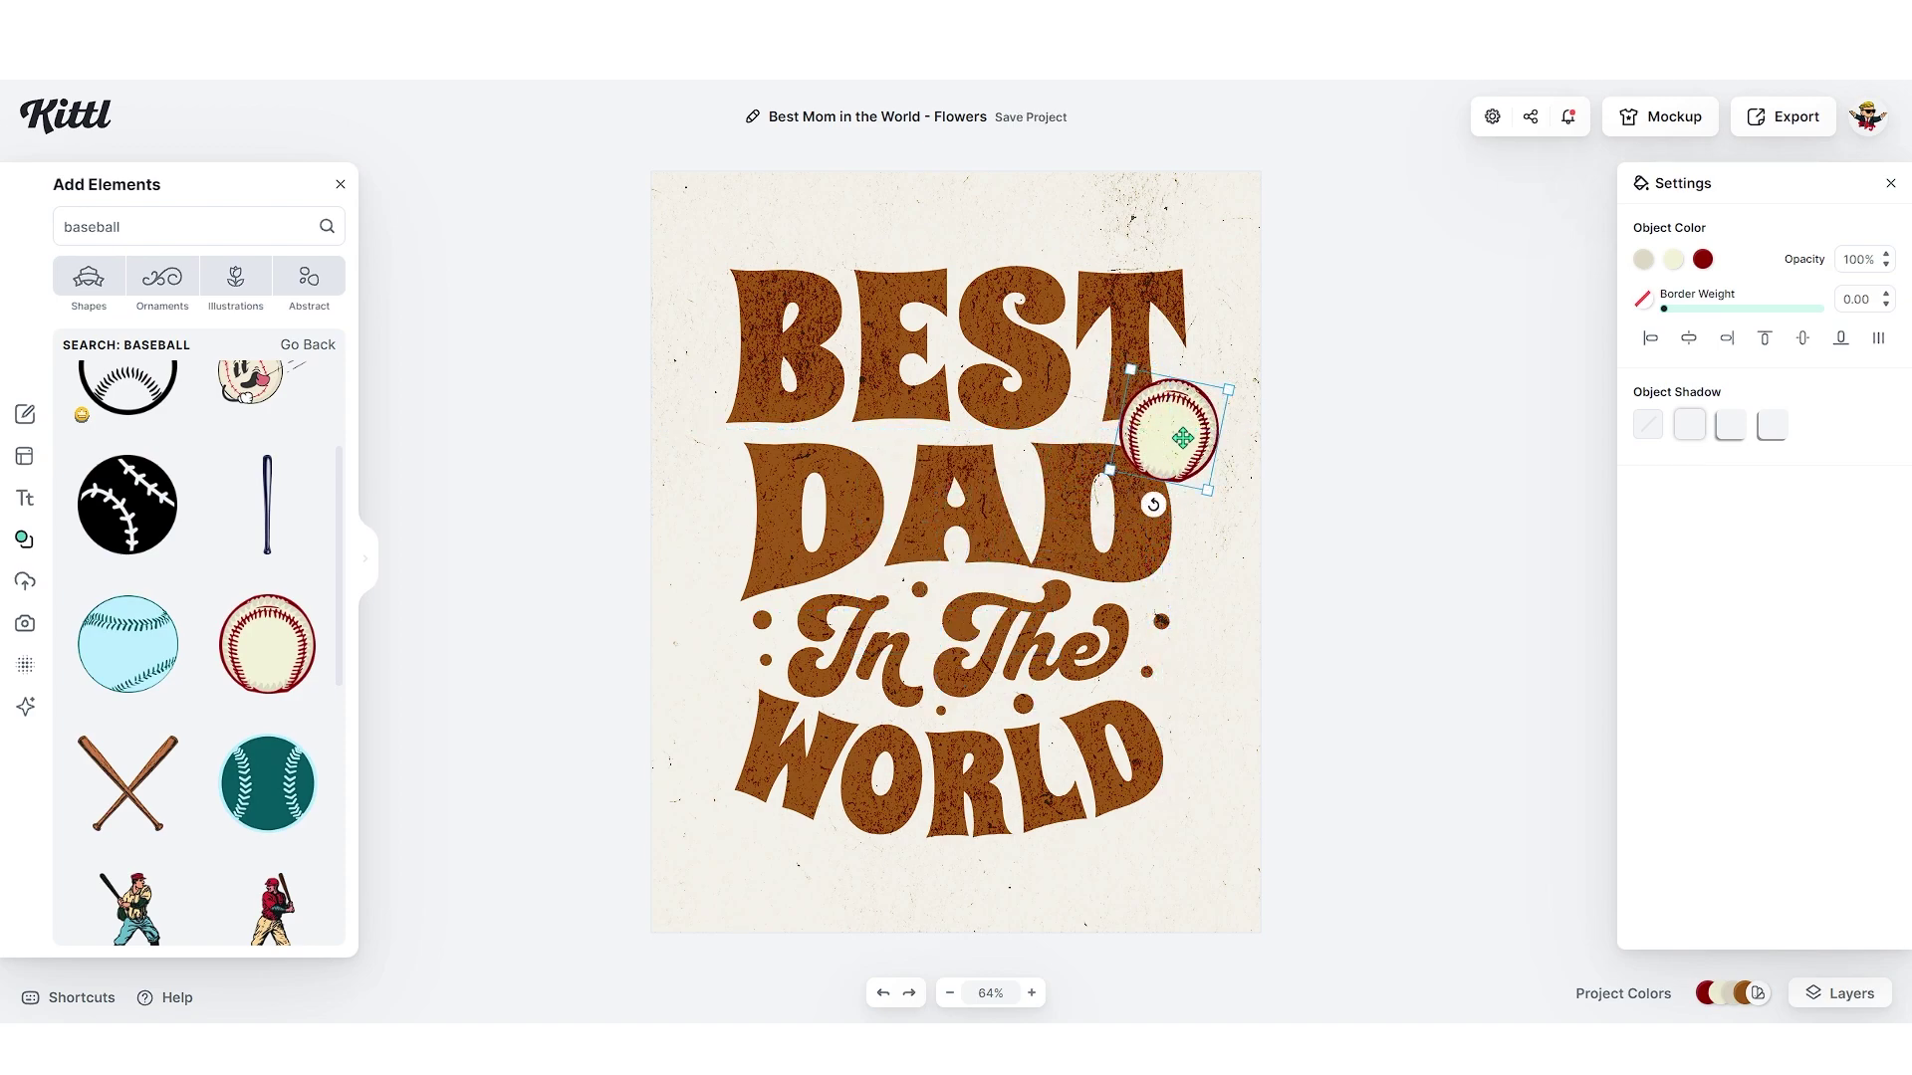
{"action": "left_click", "coordinate": [1703, 260]}
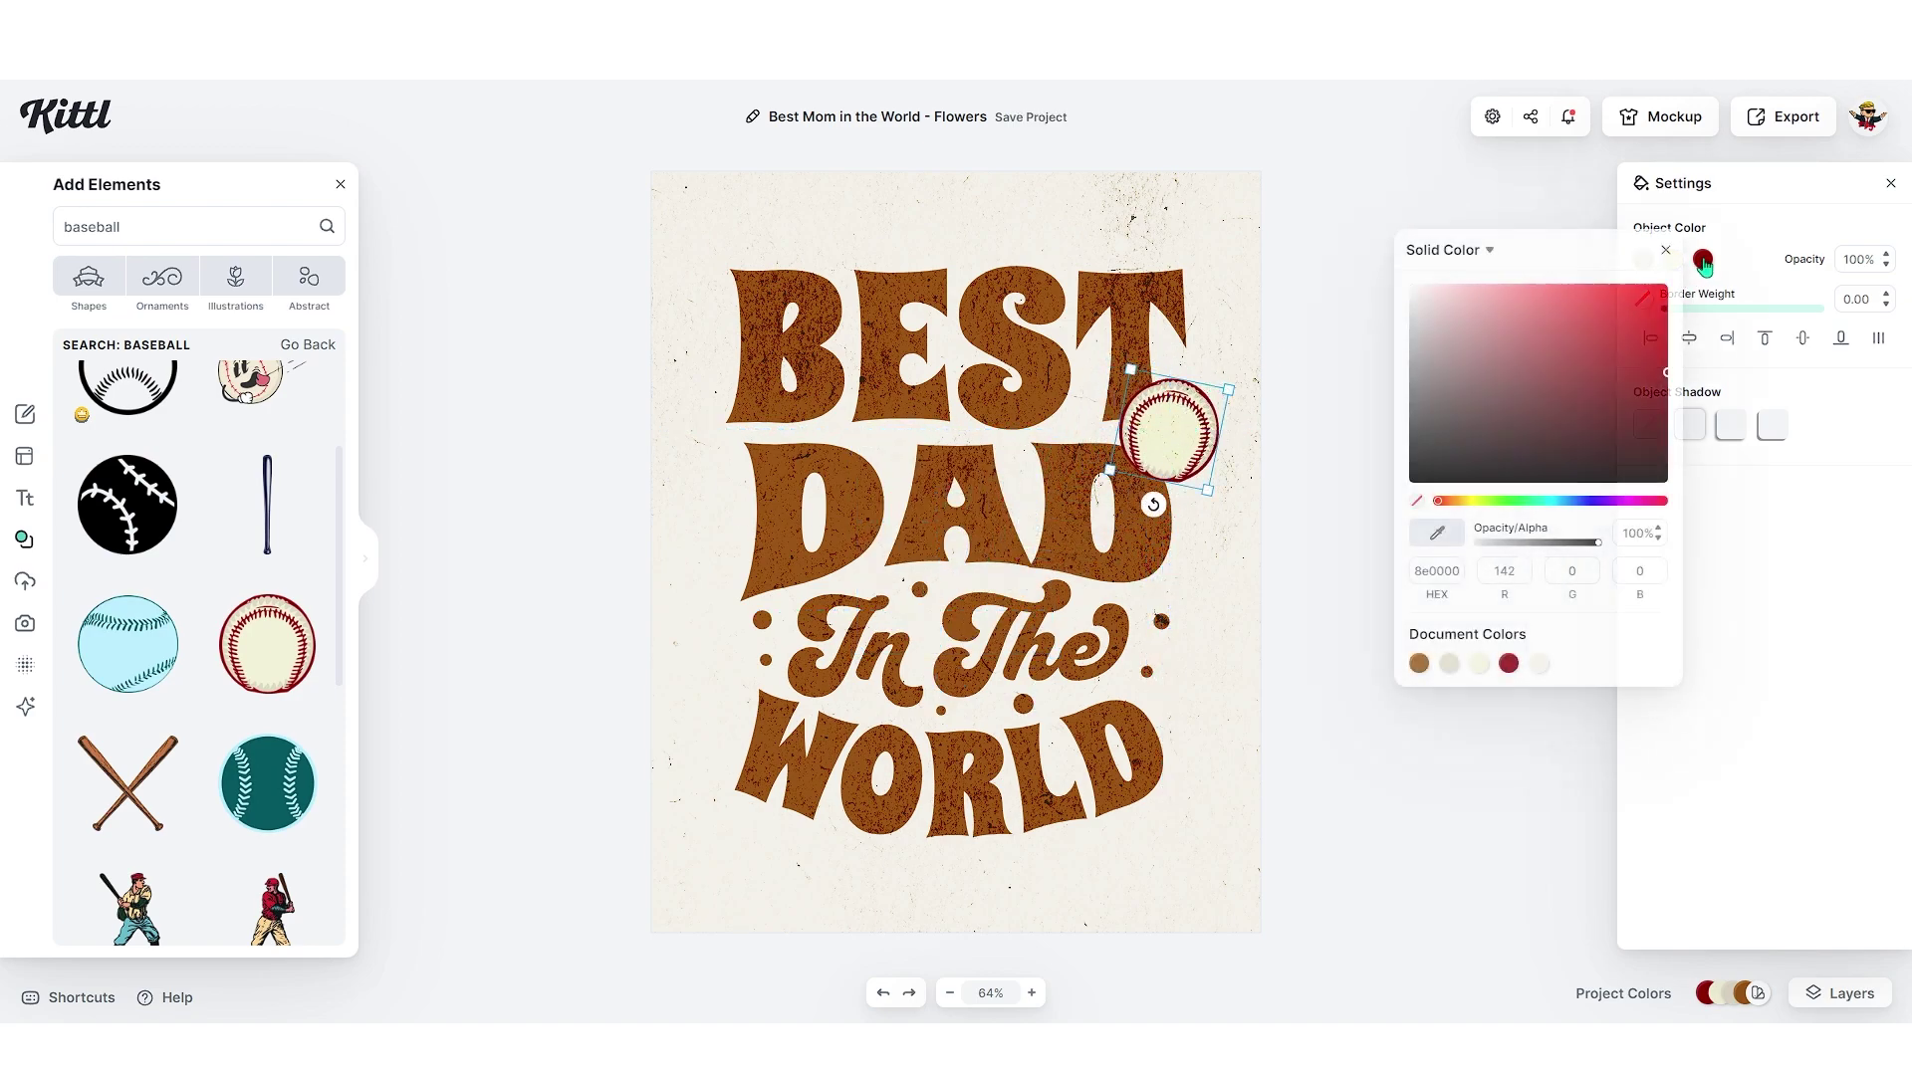
{"action": "left_click", "coordinate": [1195, 438]}
Step: Duplicate the baseball to the left edge between BEST and DAD and tilt the copy the opposite way
{"action": "left_click_drag", "start_coordinate": [1195, 438], "coordinate": [787, 450]}
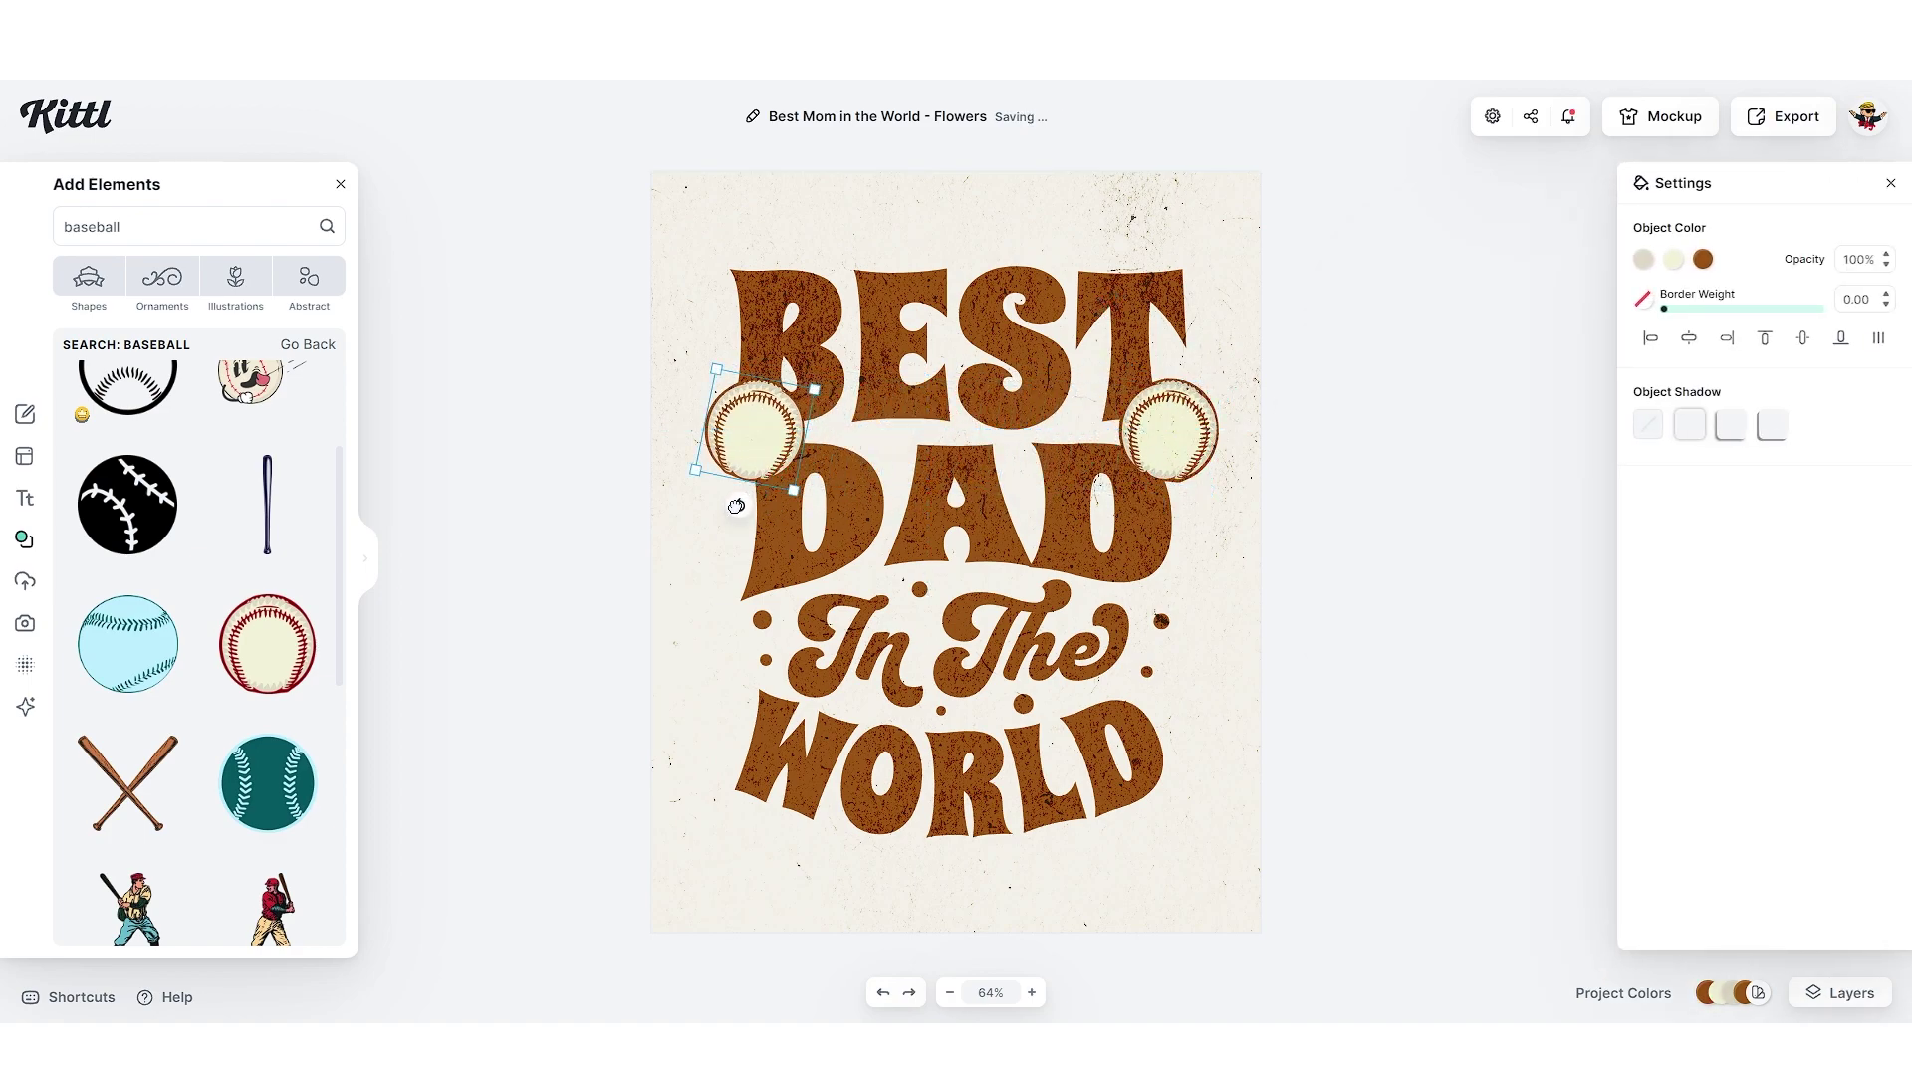
{"action": "right_click", "coordinate": [778, 433]}
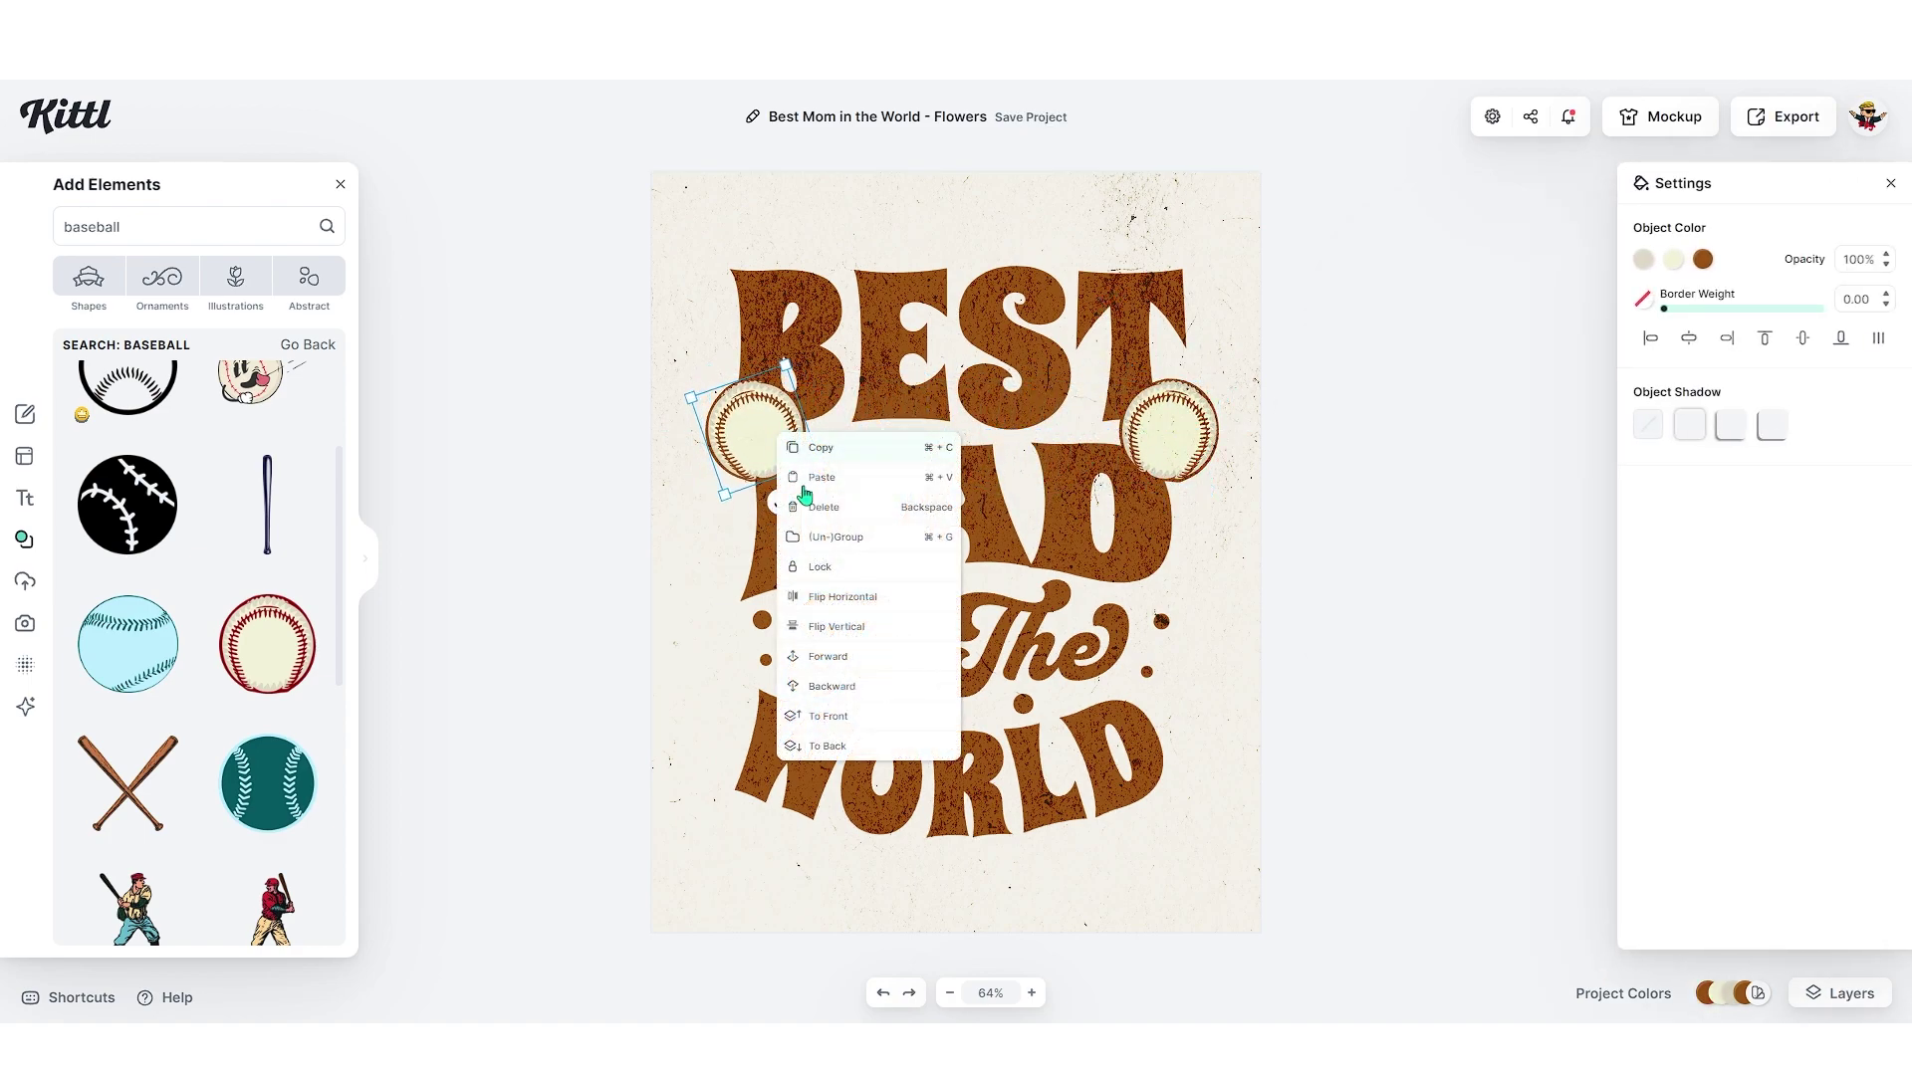
{"action": "left_click", "coordinate": [833, 663]}
{"action": "left_click", "coordinate": [1294, 508]}
{"action": "left_click_drag", "start_coordinate": [728, 436], "coordinate": [738, 435]}
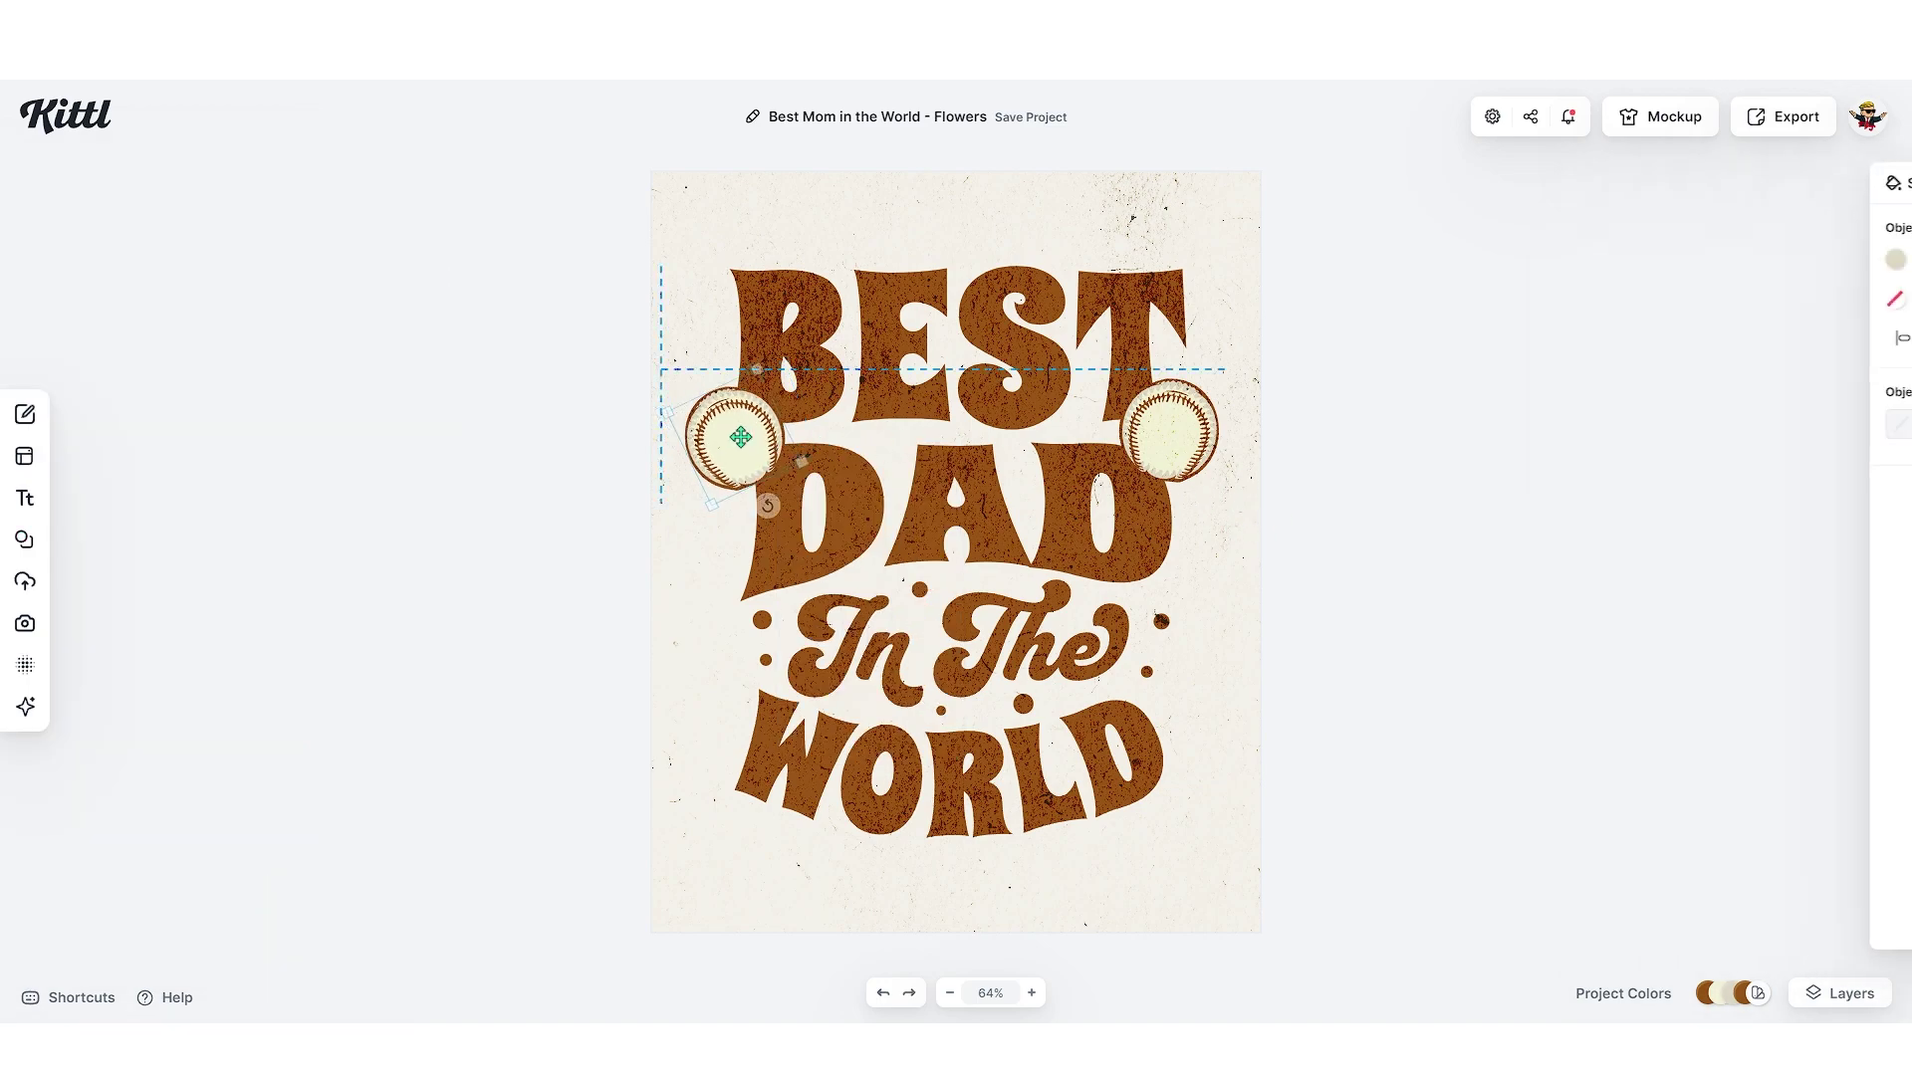
{"action": "left_click", "coordinate": [1335, 529]}
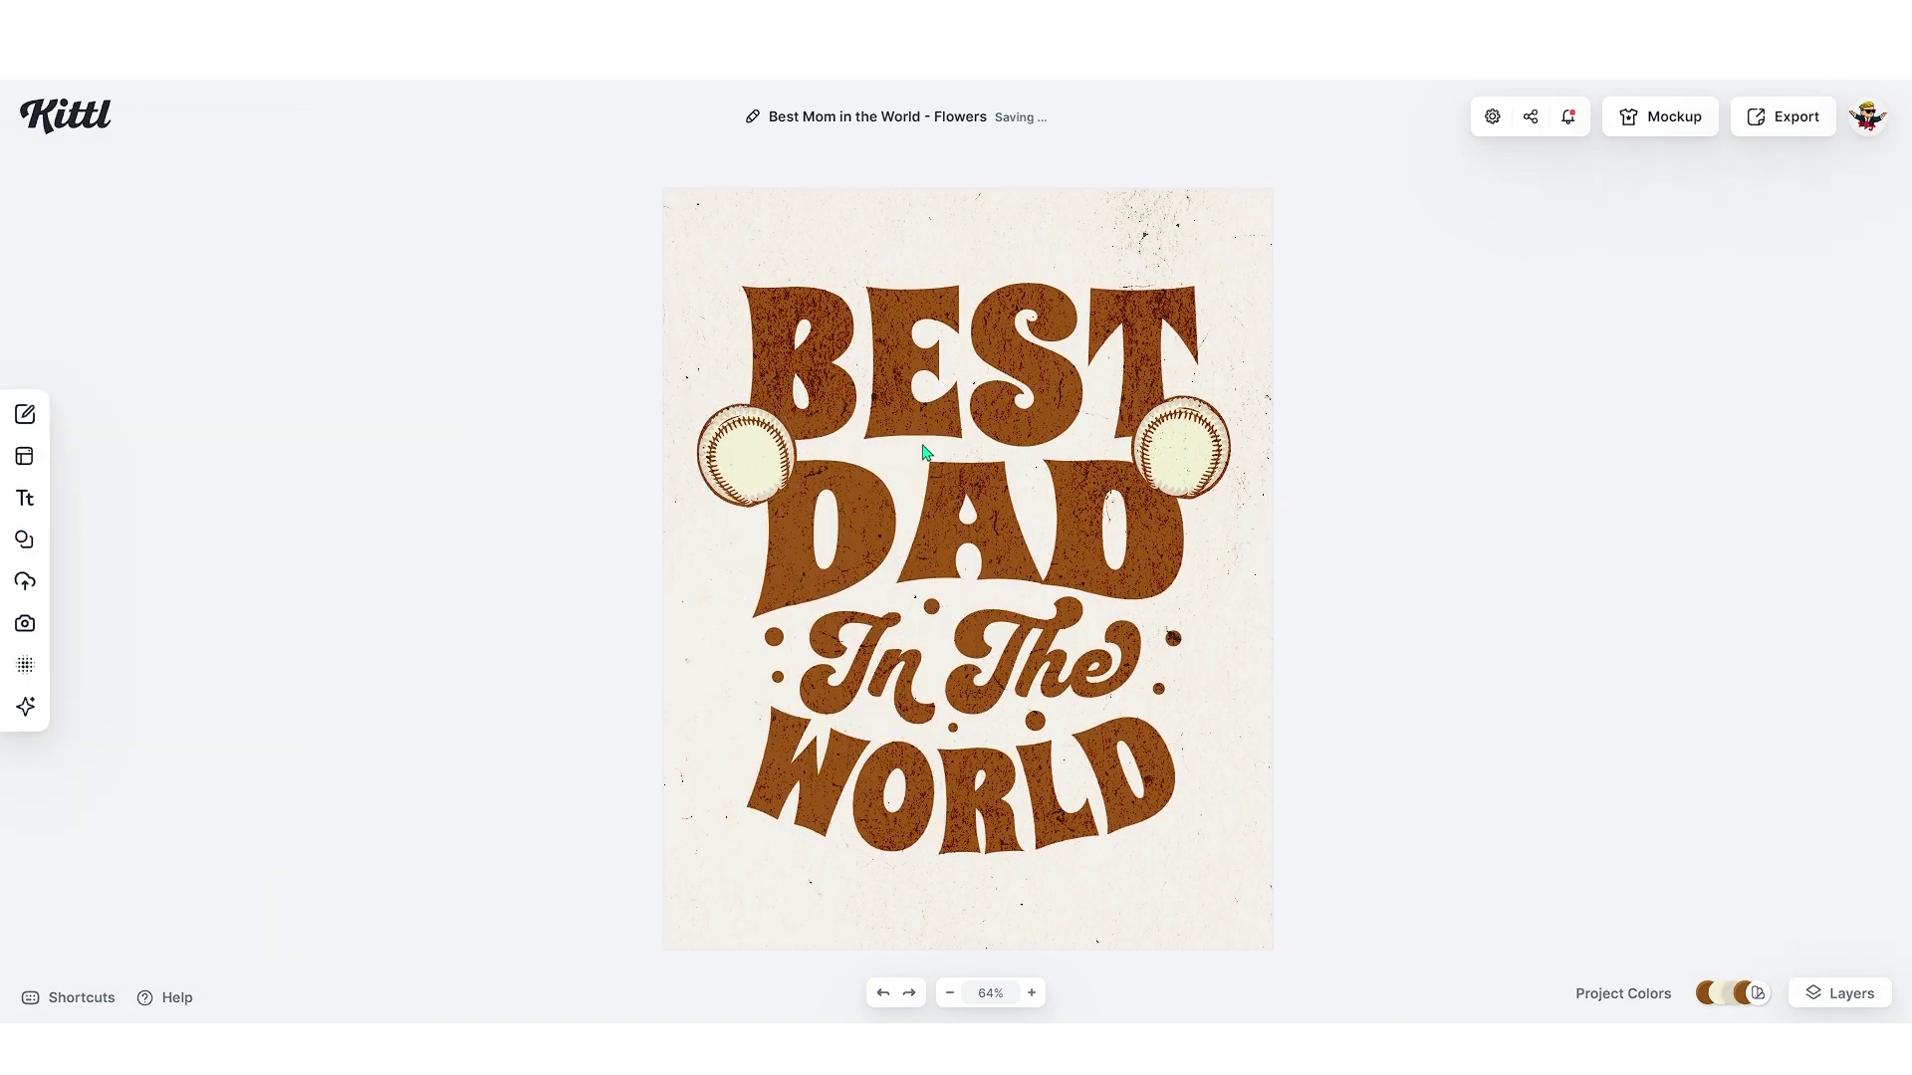
Step: Move both baseballs slightly inward so they sit evenly against the lettering on either side
{"action": "left_click_drag", "start_coordinate": [757, 451], "coordinate": [765, 453]}
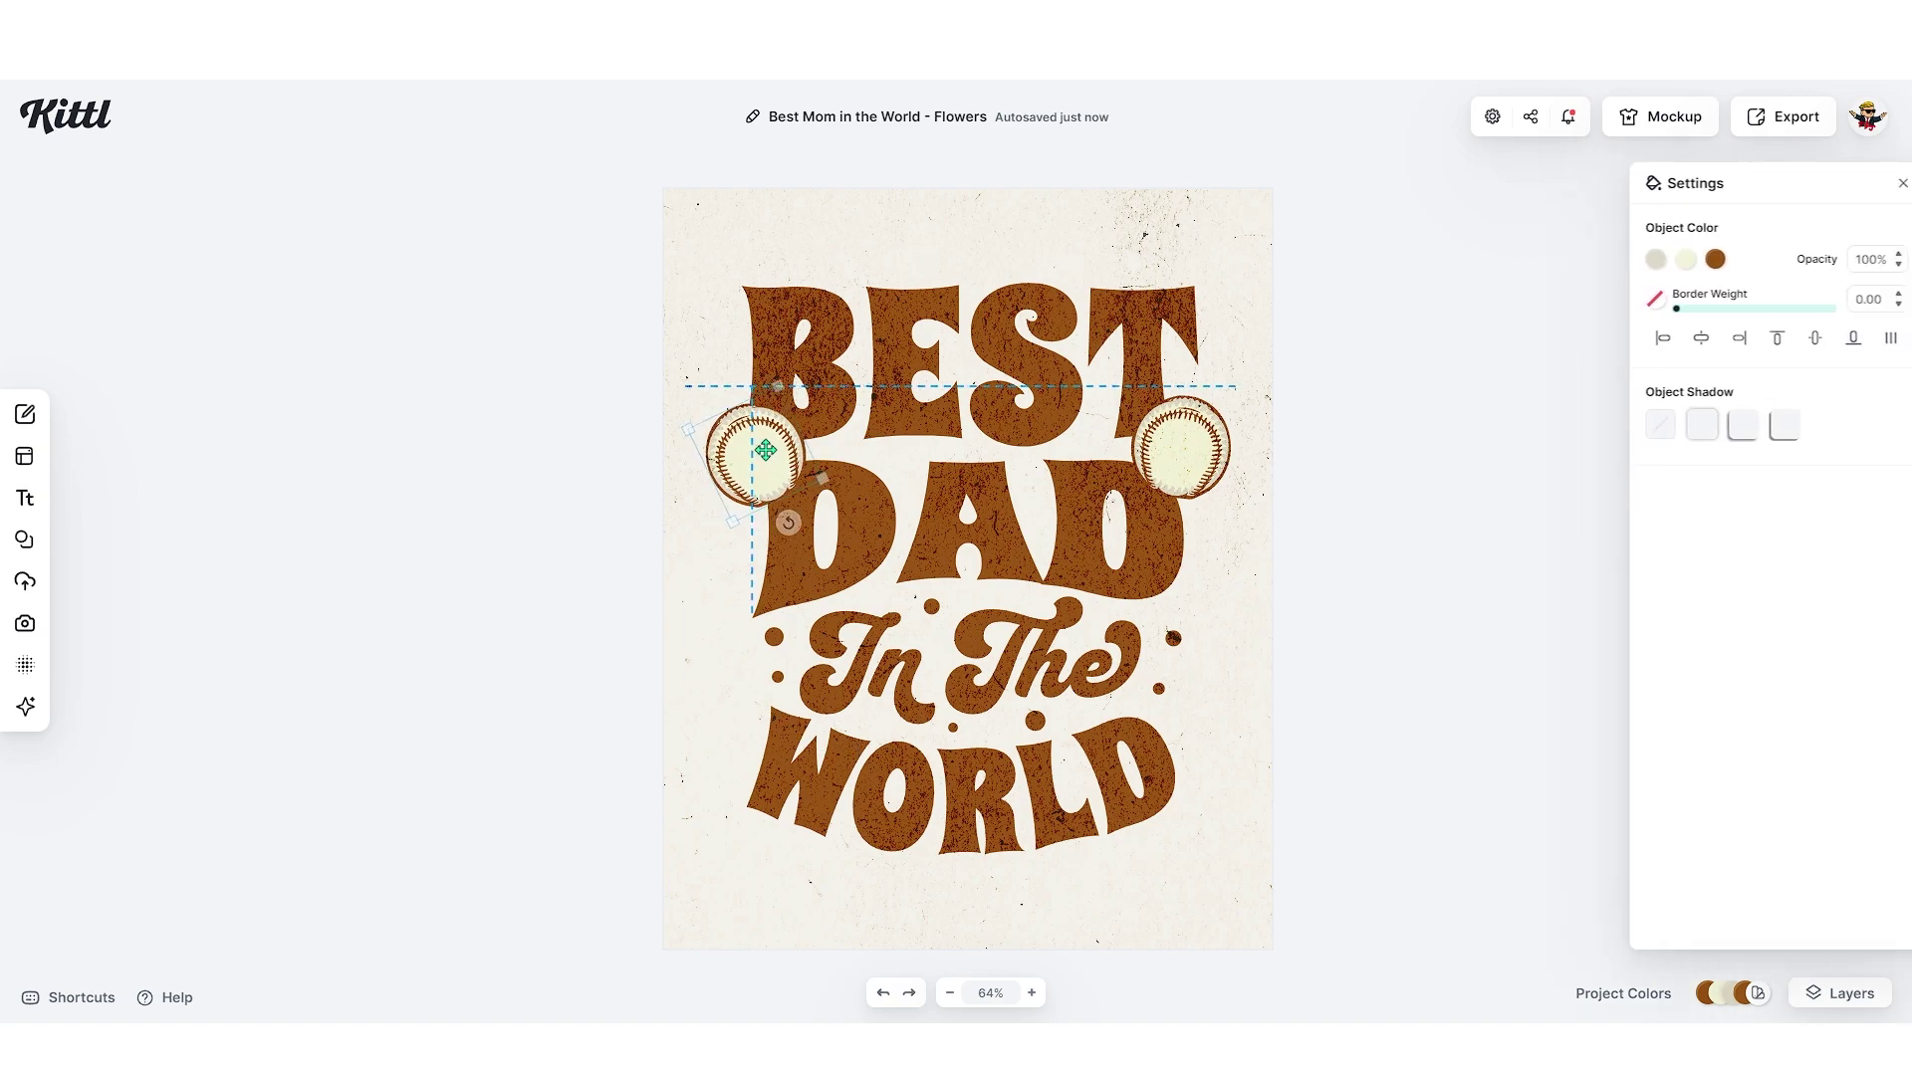
{"action": "left_click", "coordinate": [1265, 461]}
{"action": "left_click_drag", "start_coordinate": [1179, 440], "coordinate": [1170, 440]}
{"action": "left_click", "coordinate": [1313, 457]}
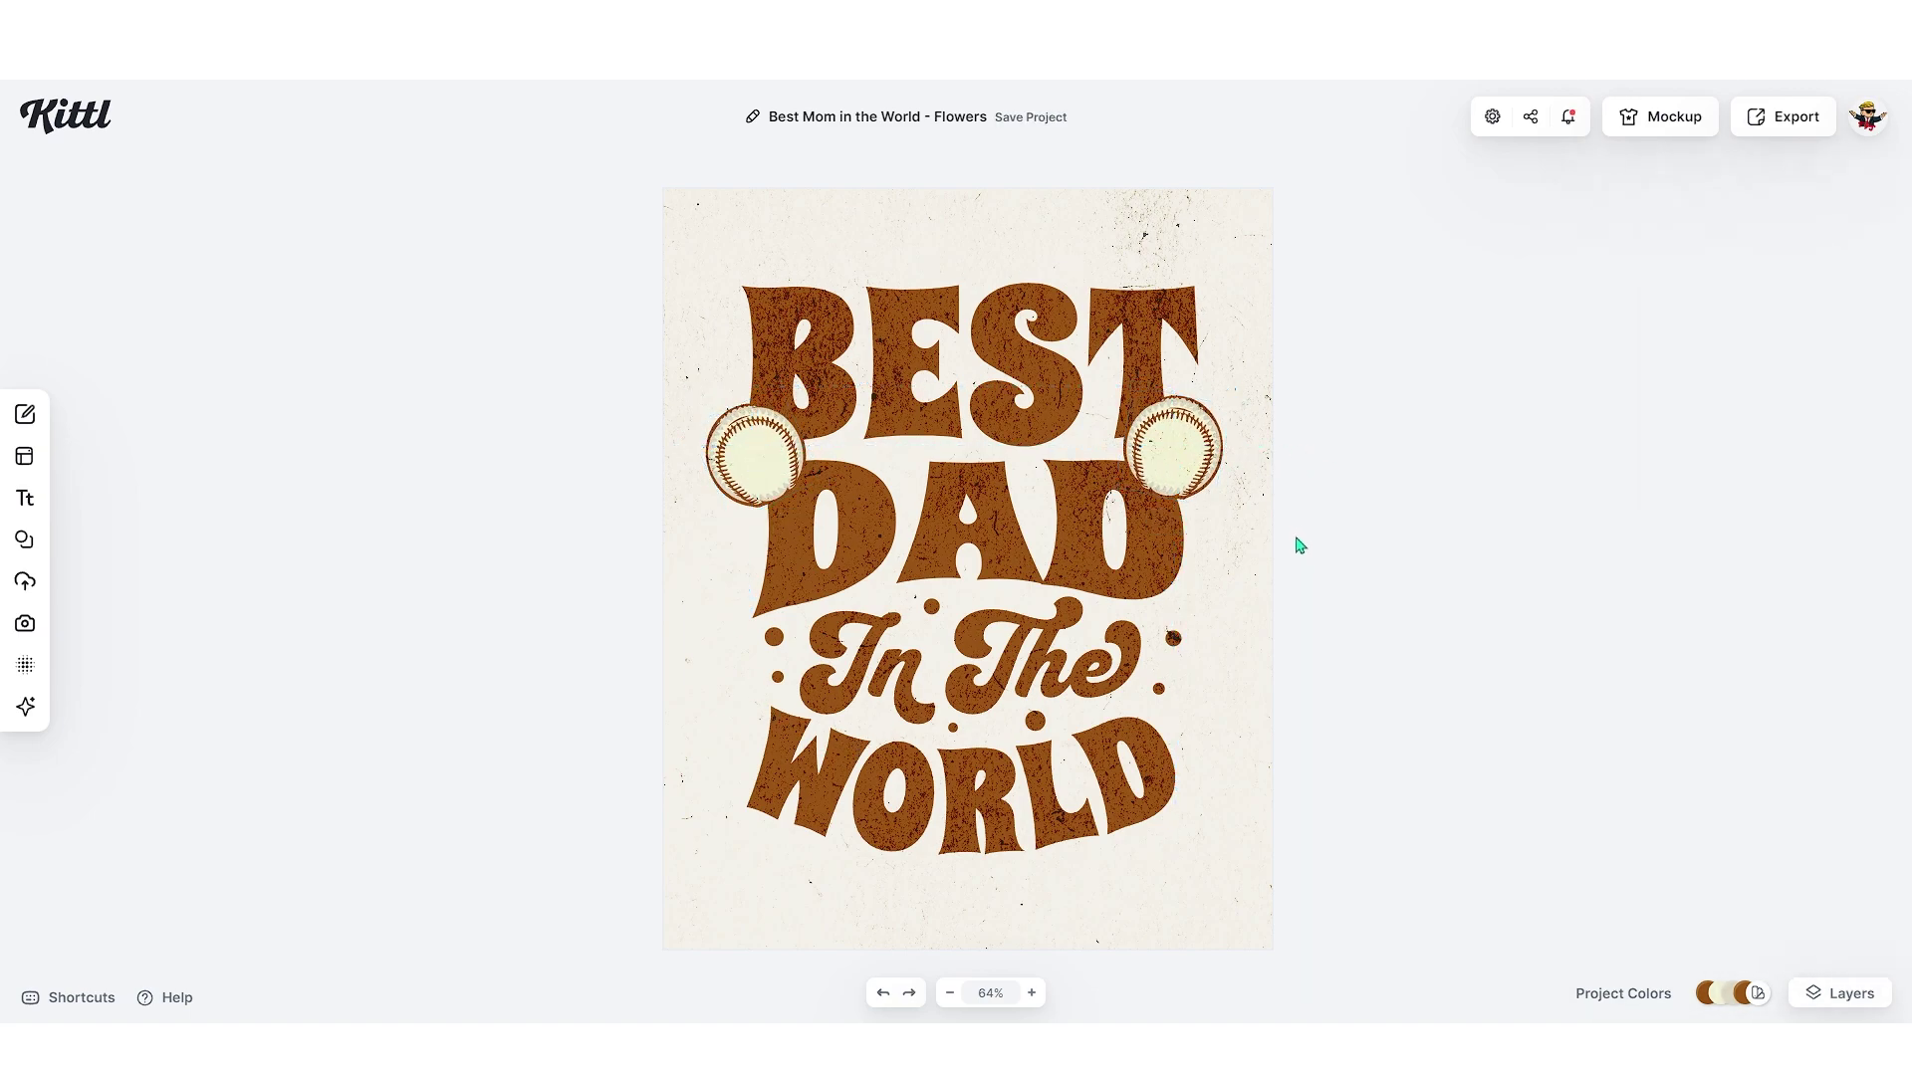
Step: Switch to the design upload form and enter supporting tags, starting with Baseball and a dad baseball tag
{"action": "type", "text": "Baseball"}
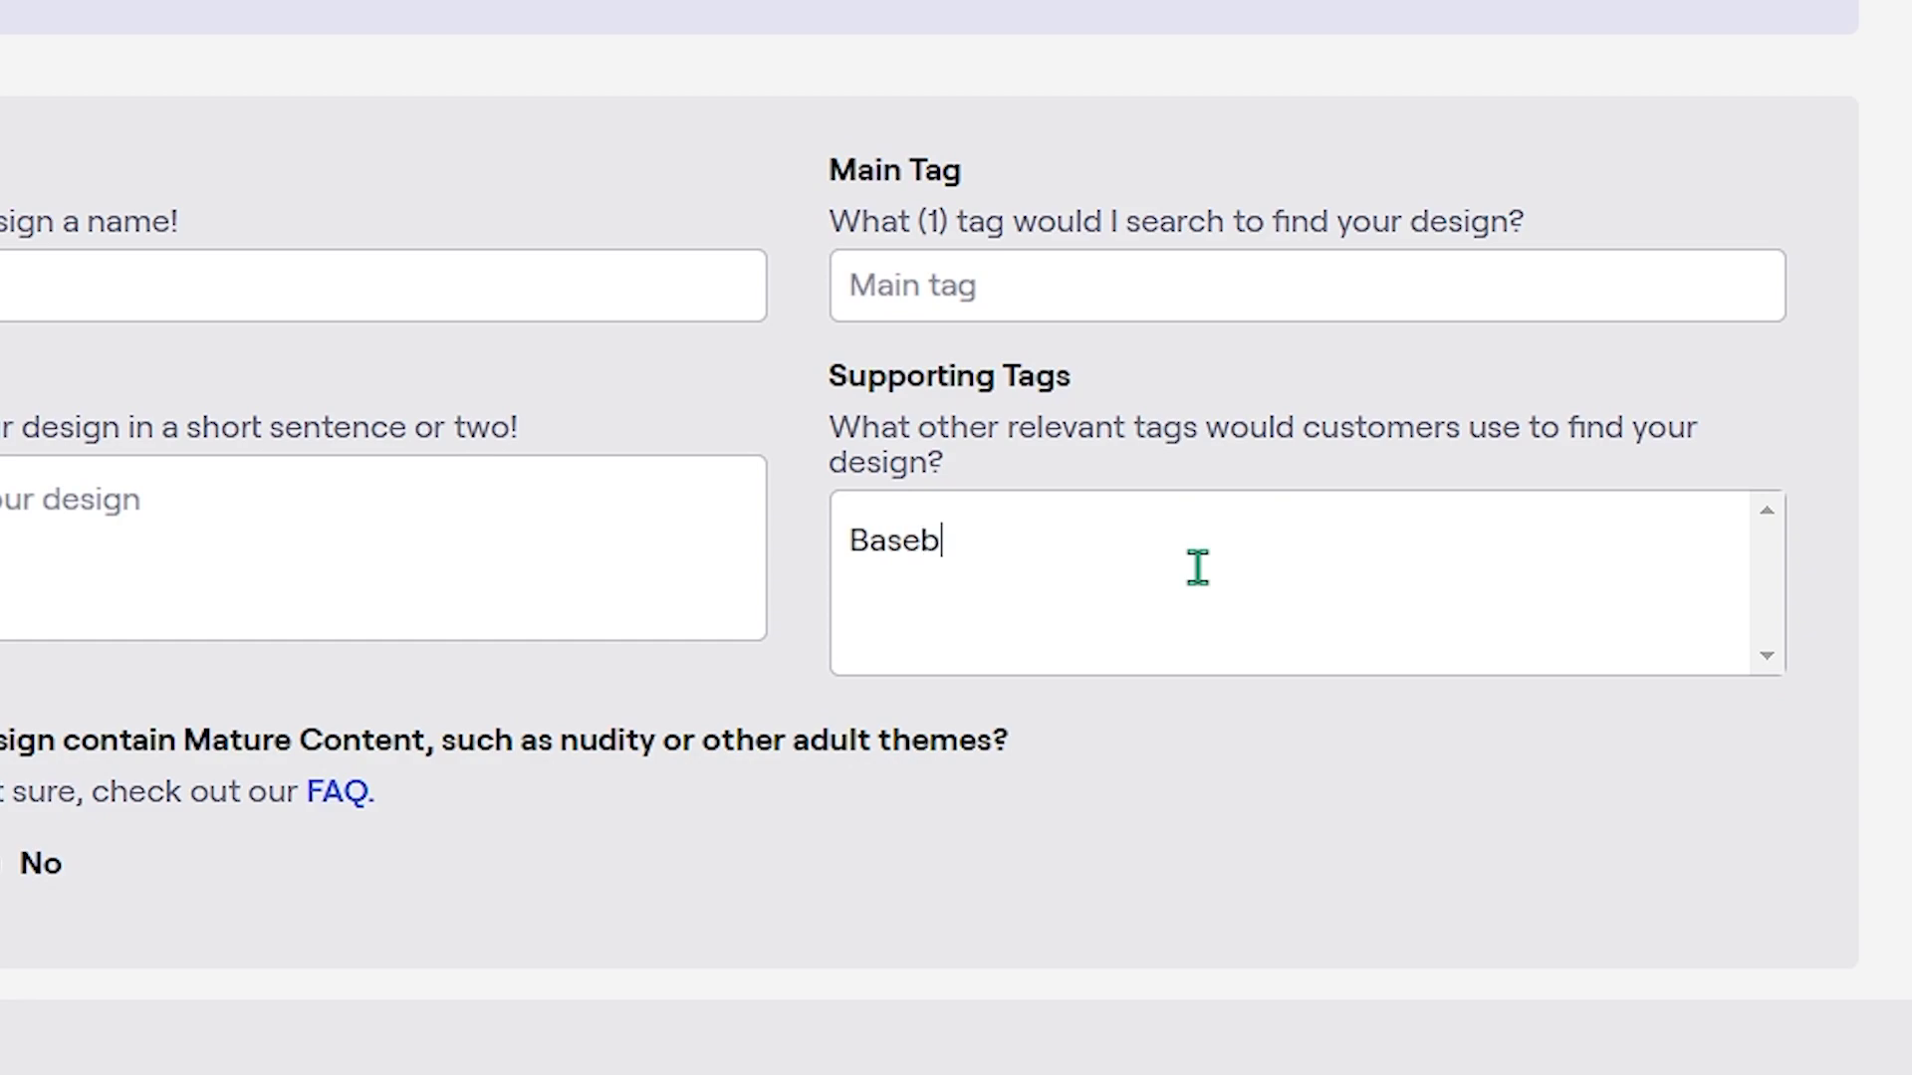
{"action": "key", "text": "Return"}
{"action": "type", "text": "dad ba"}
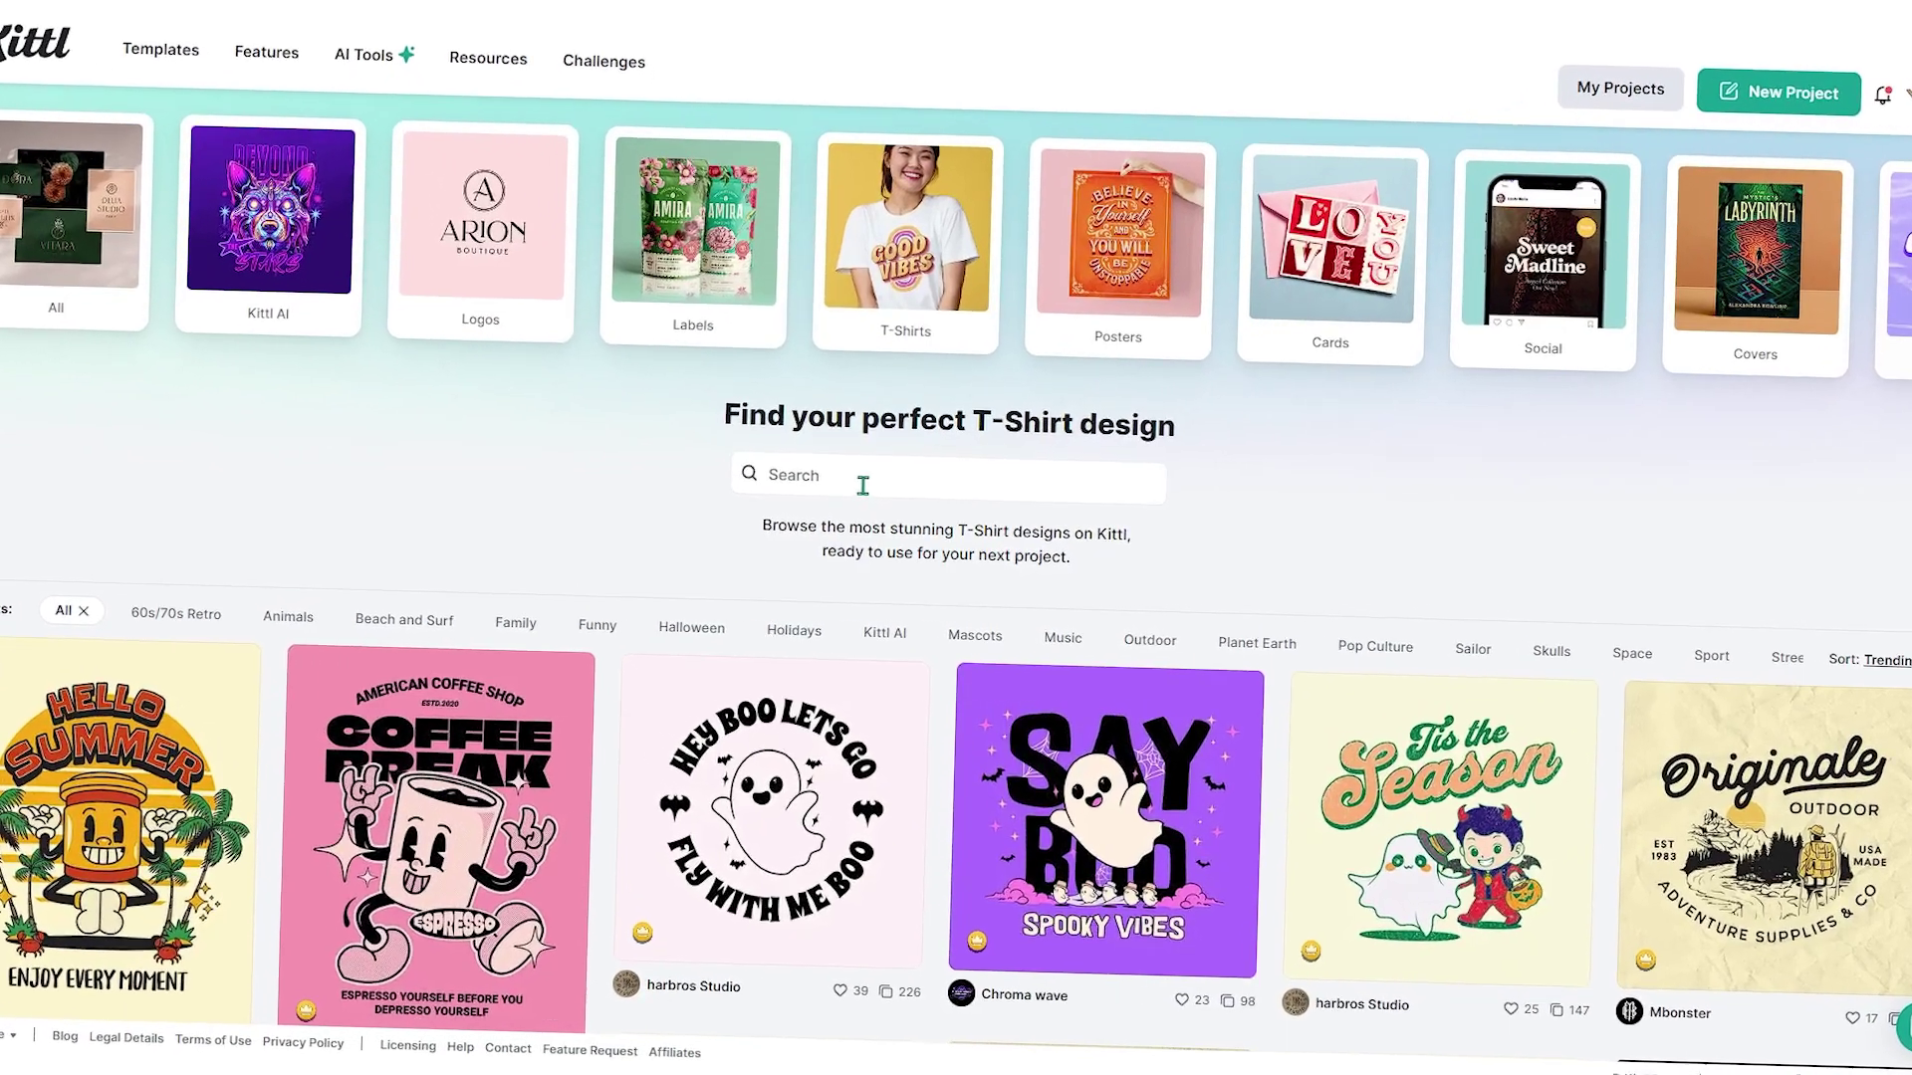
Step: Search Kittl's T-shirt designs for "sunset", browse the matches and open the Wave Patrol template for editing
{"action": "left_click", "coordinate": [862, 485]}
{"action": "type", "text": "sunset"}
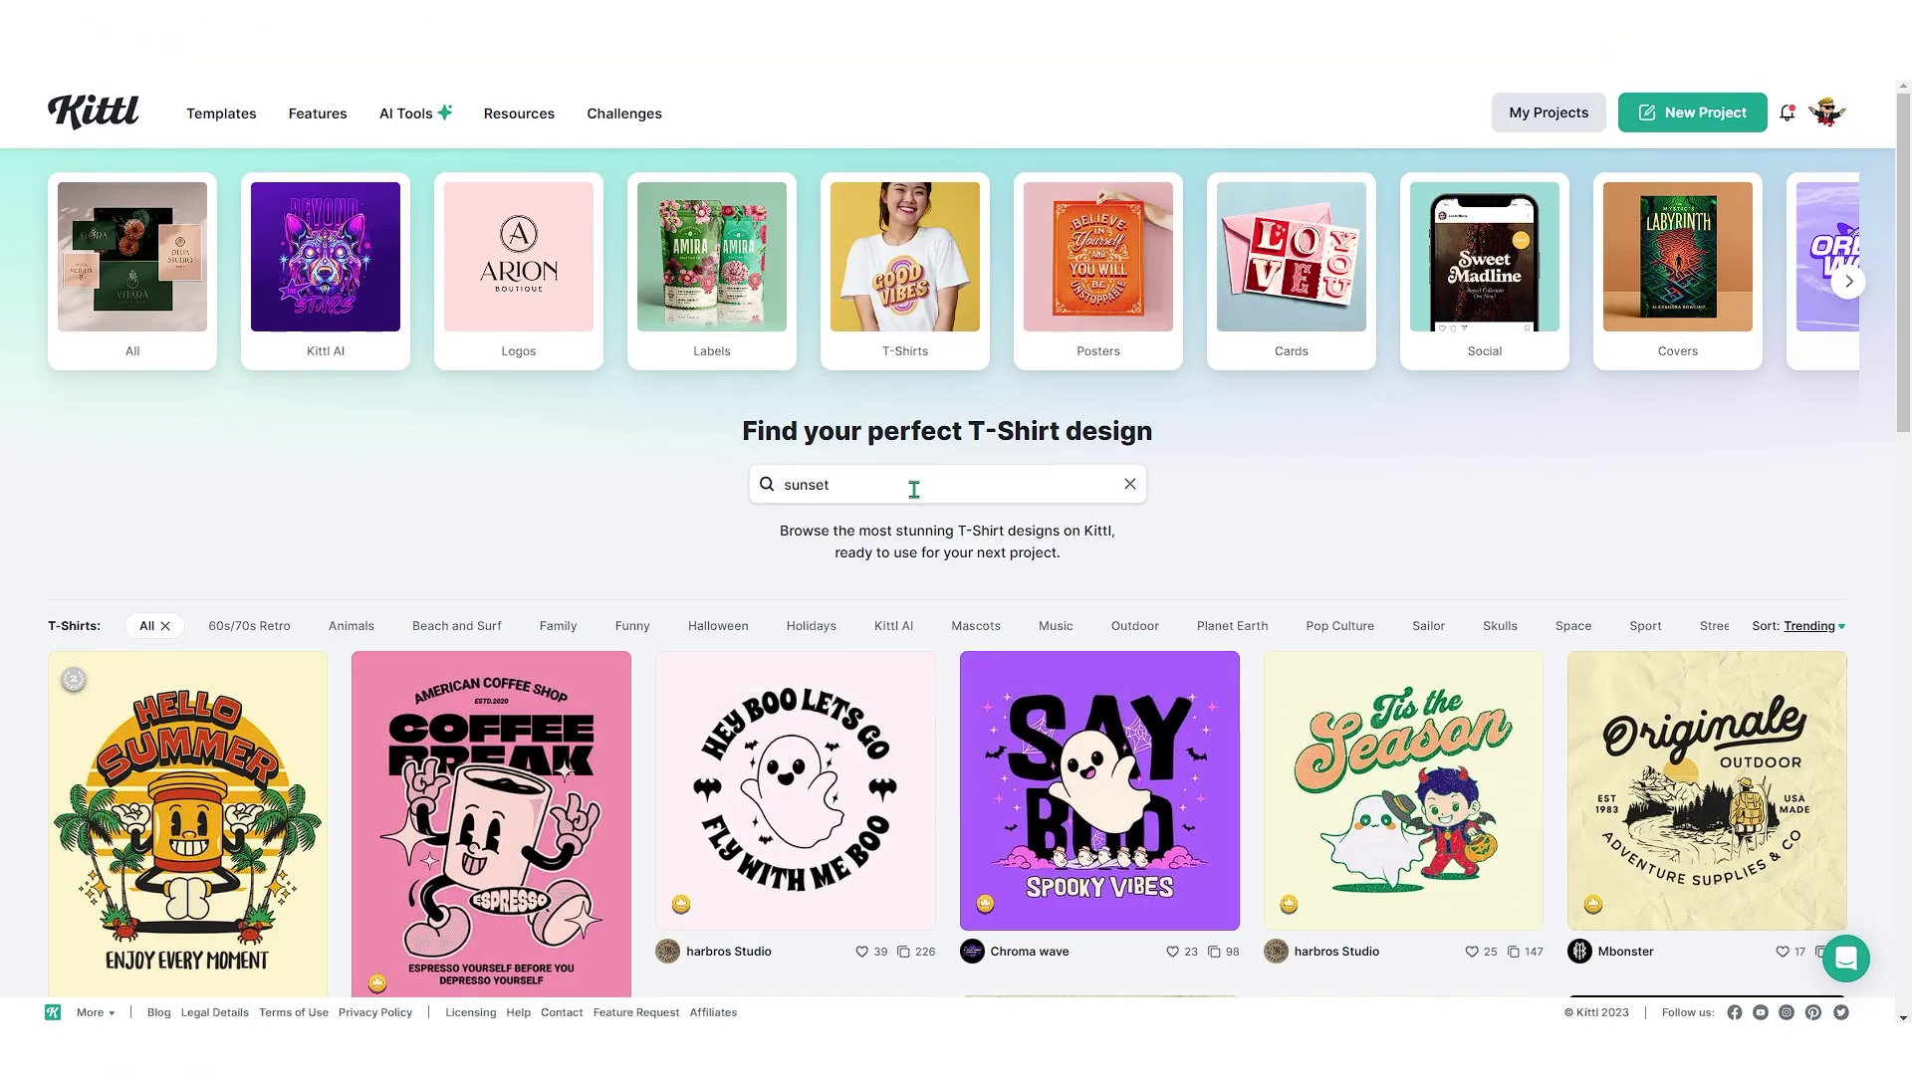
{"action": "key", "text": "Return"}
{"action": "scroll", "coordinate": [936, 478], "scroll_direction": "down", "scroll_amount": 3}
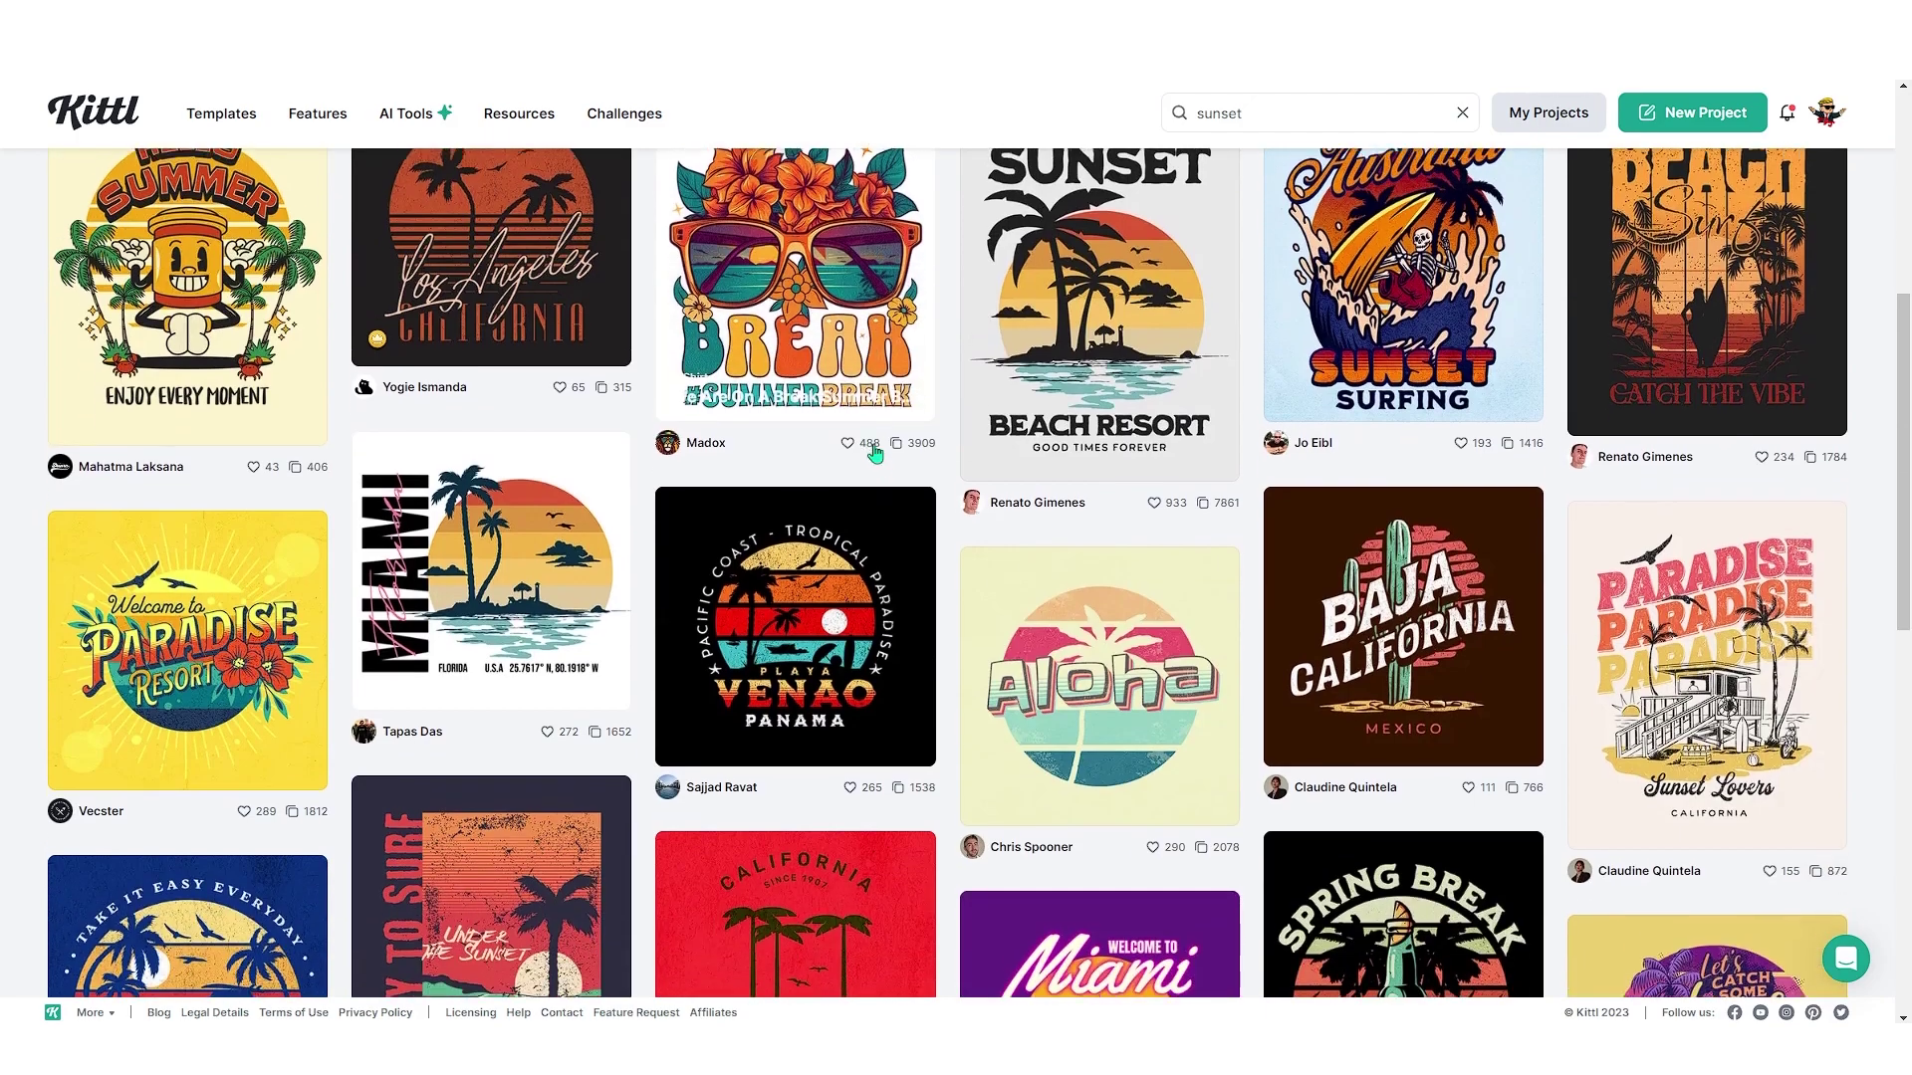
{"action": "scroll", "coordinate": [946, 468], "scroll_direction": "down", "scroll_amount": 10}
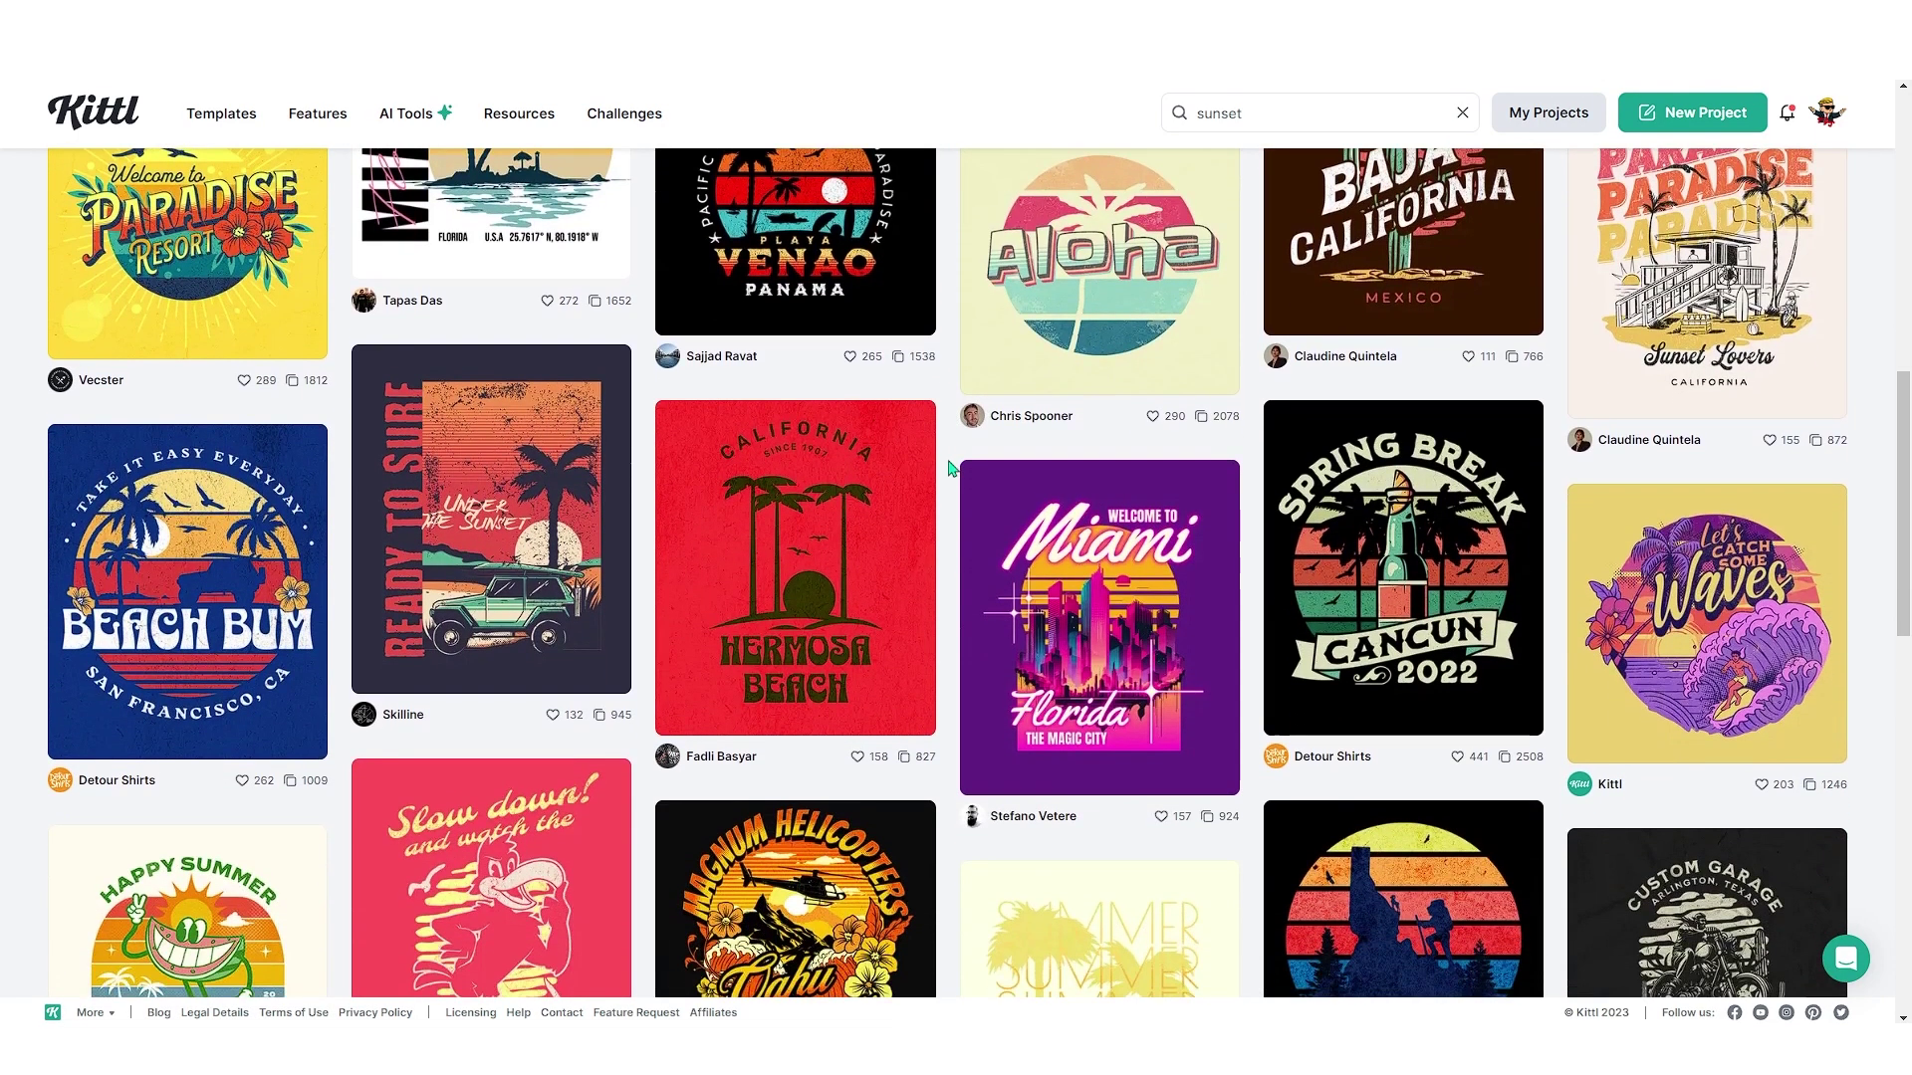
{"action": "scroll", "coordinate": [949, 461], "scroll_direction": "down", "scroll_amount": 10}
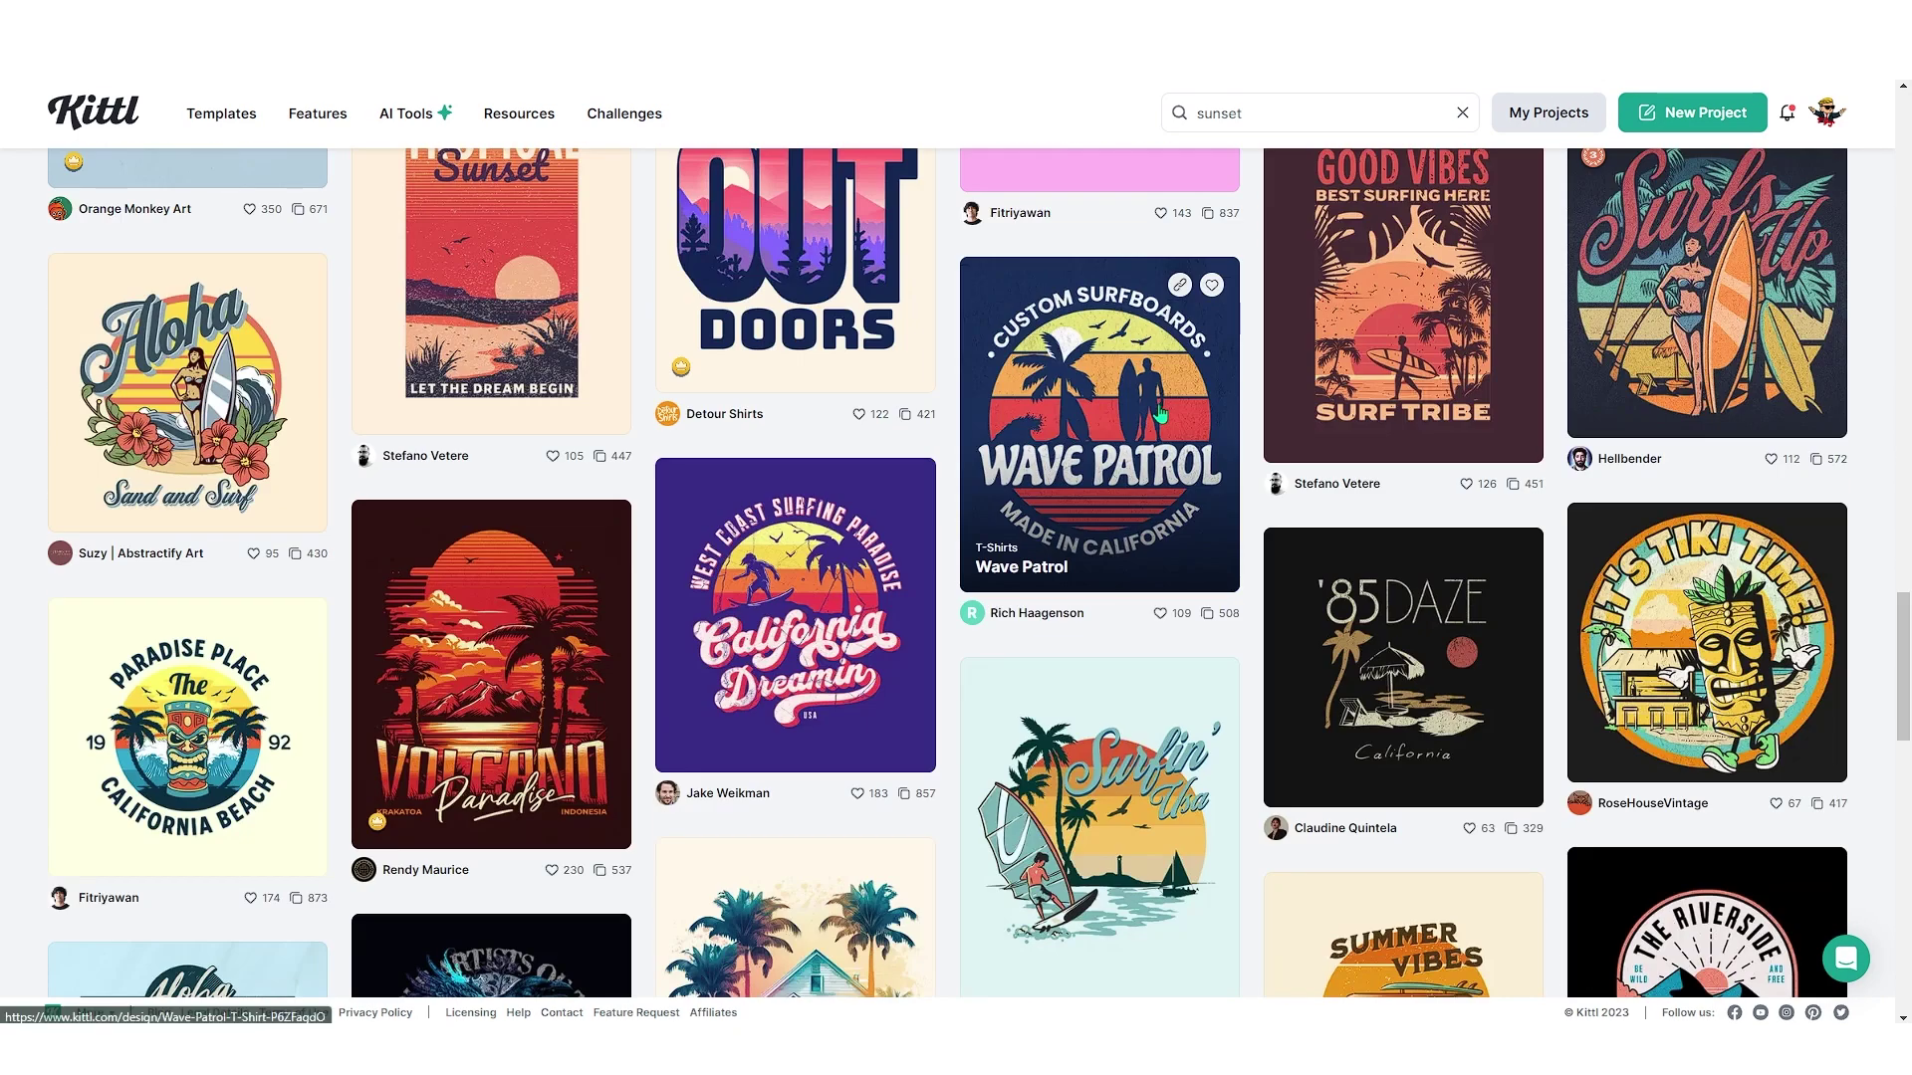
{"action": "left_click", "coordinate": [971, 478]}
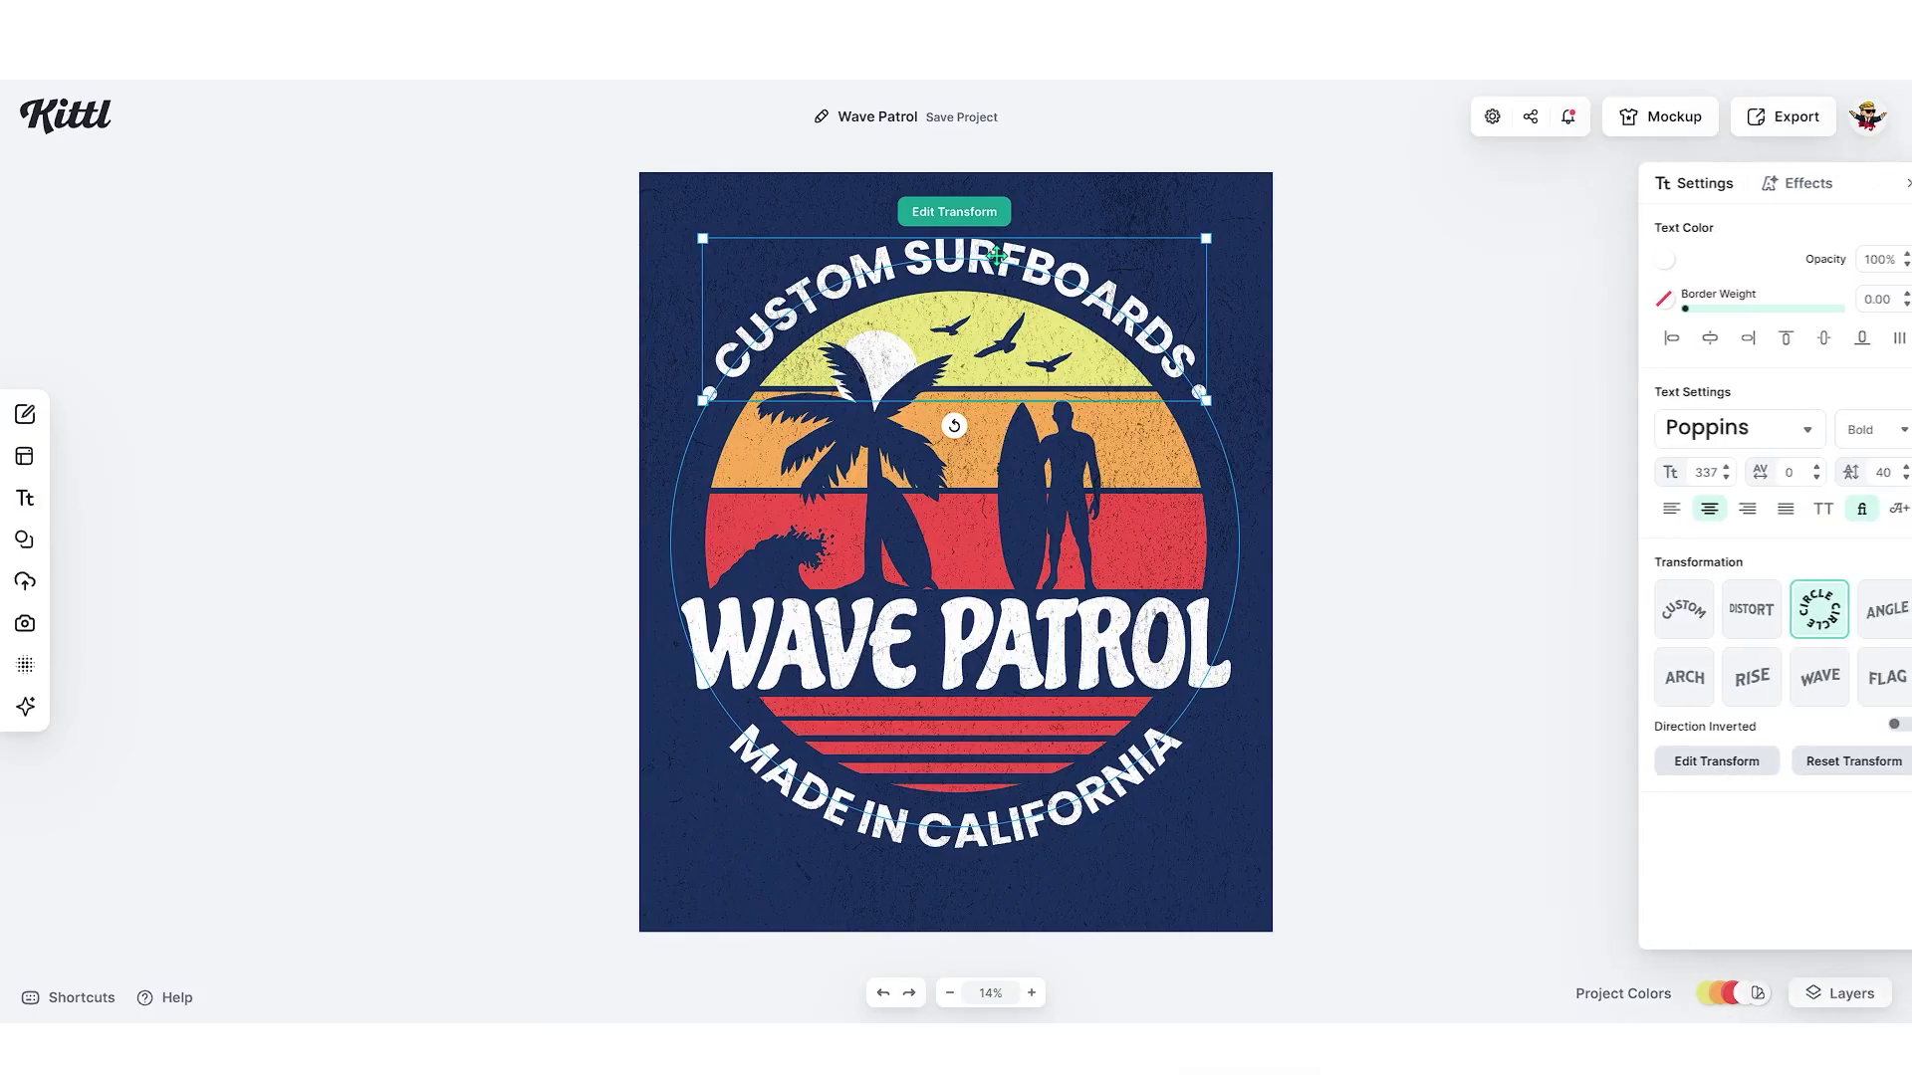
Step: Replace CUSTOM SURFBOARDS with I'M ONLY TALKING in a larger font size, and WAVE PATROL with MY CAT TODAY
{"action": "double_click", "coordinate": [878, 267]}
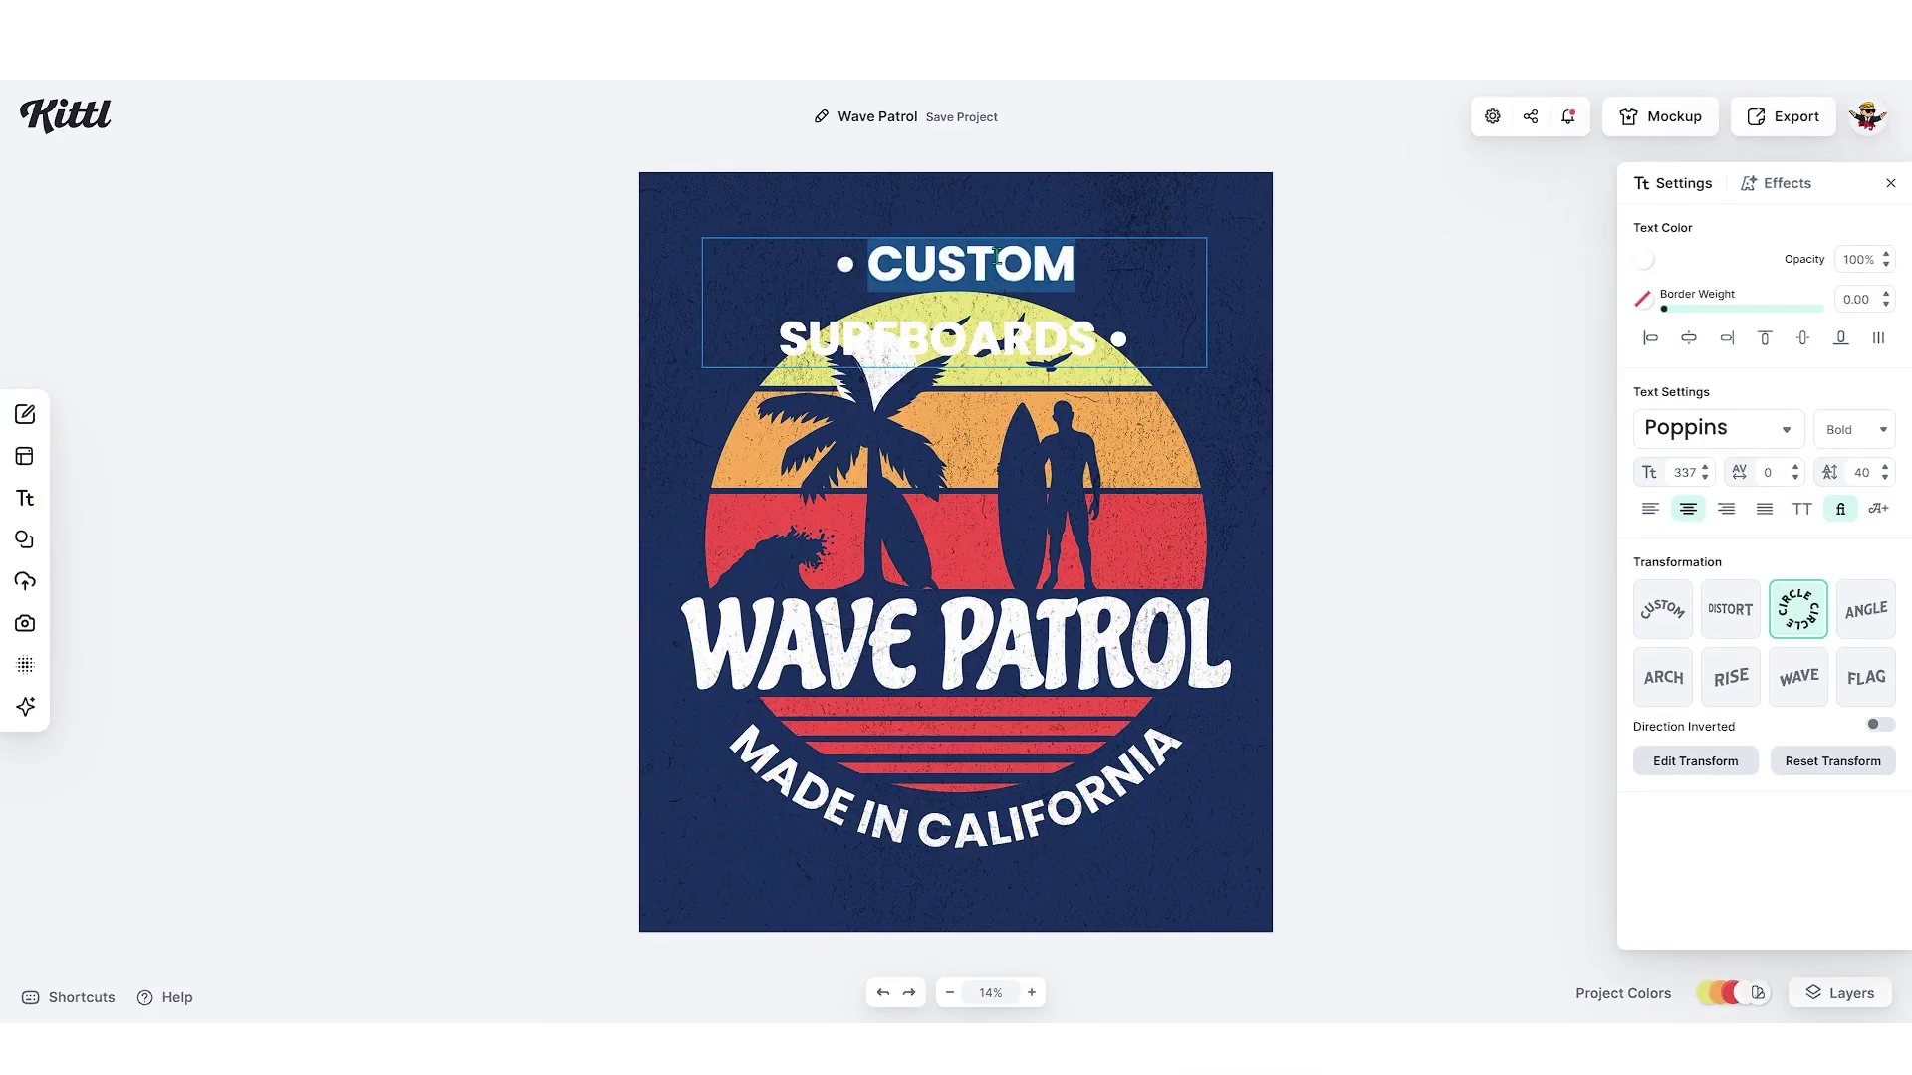
{"action": "left_click_drag", "start_coordinate": [878, 266], "coordinate": [1096, 338]}
{"action": "type", "text": "I'M ONLY TALKING TO"}
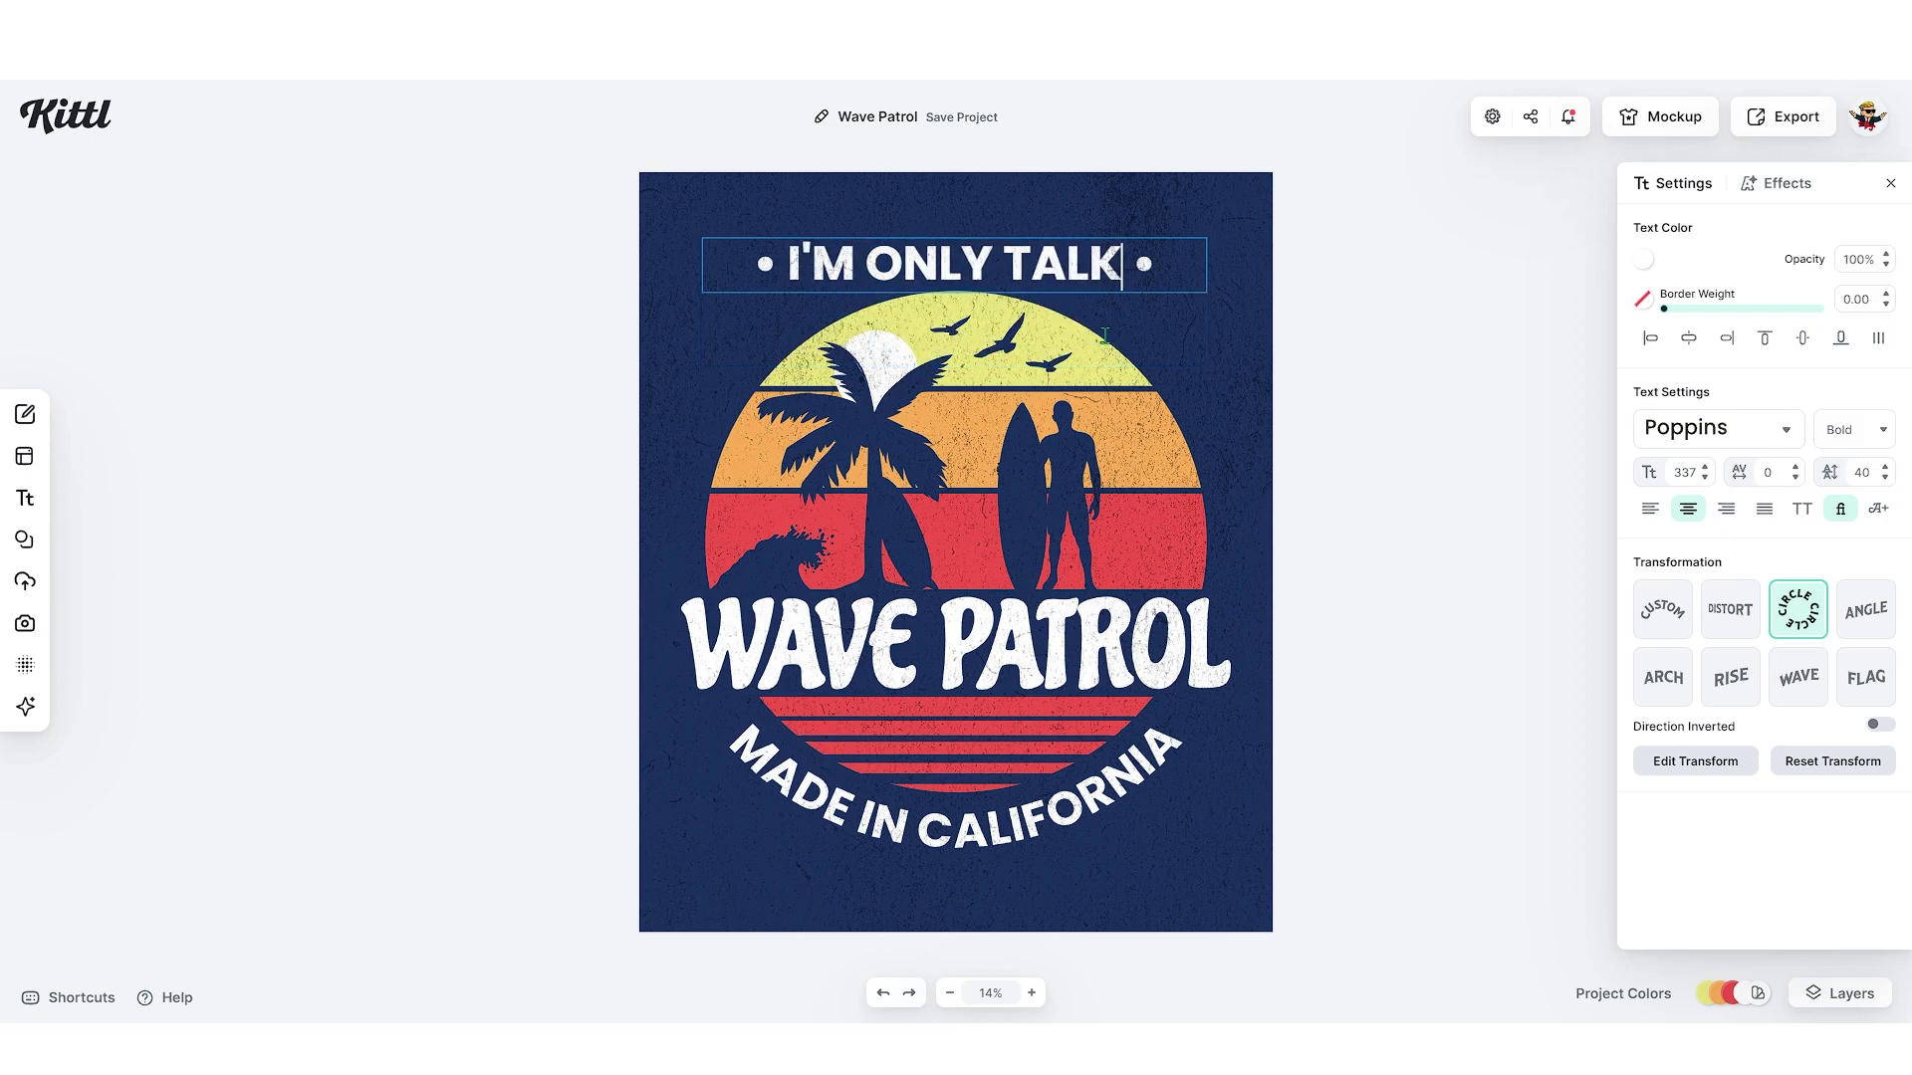
{"action": "key", "text": "Escape"}
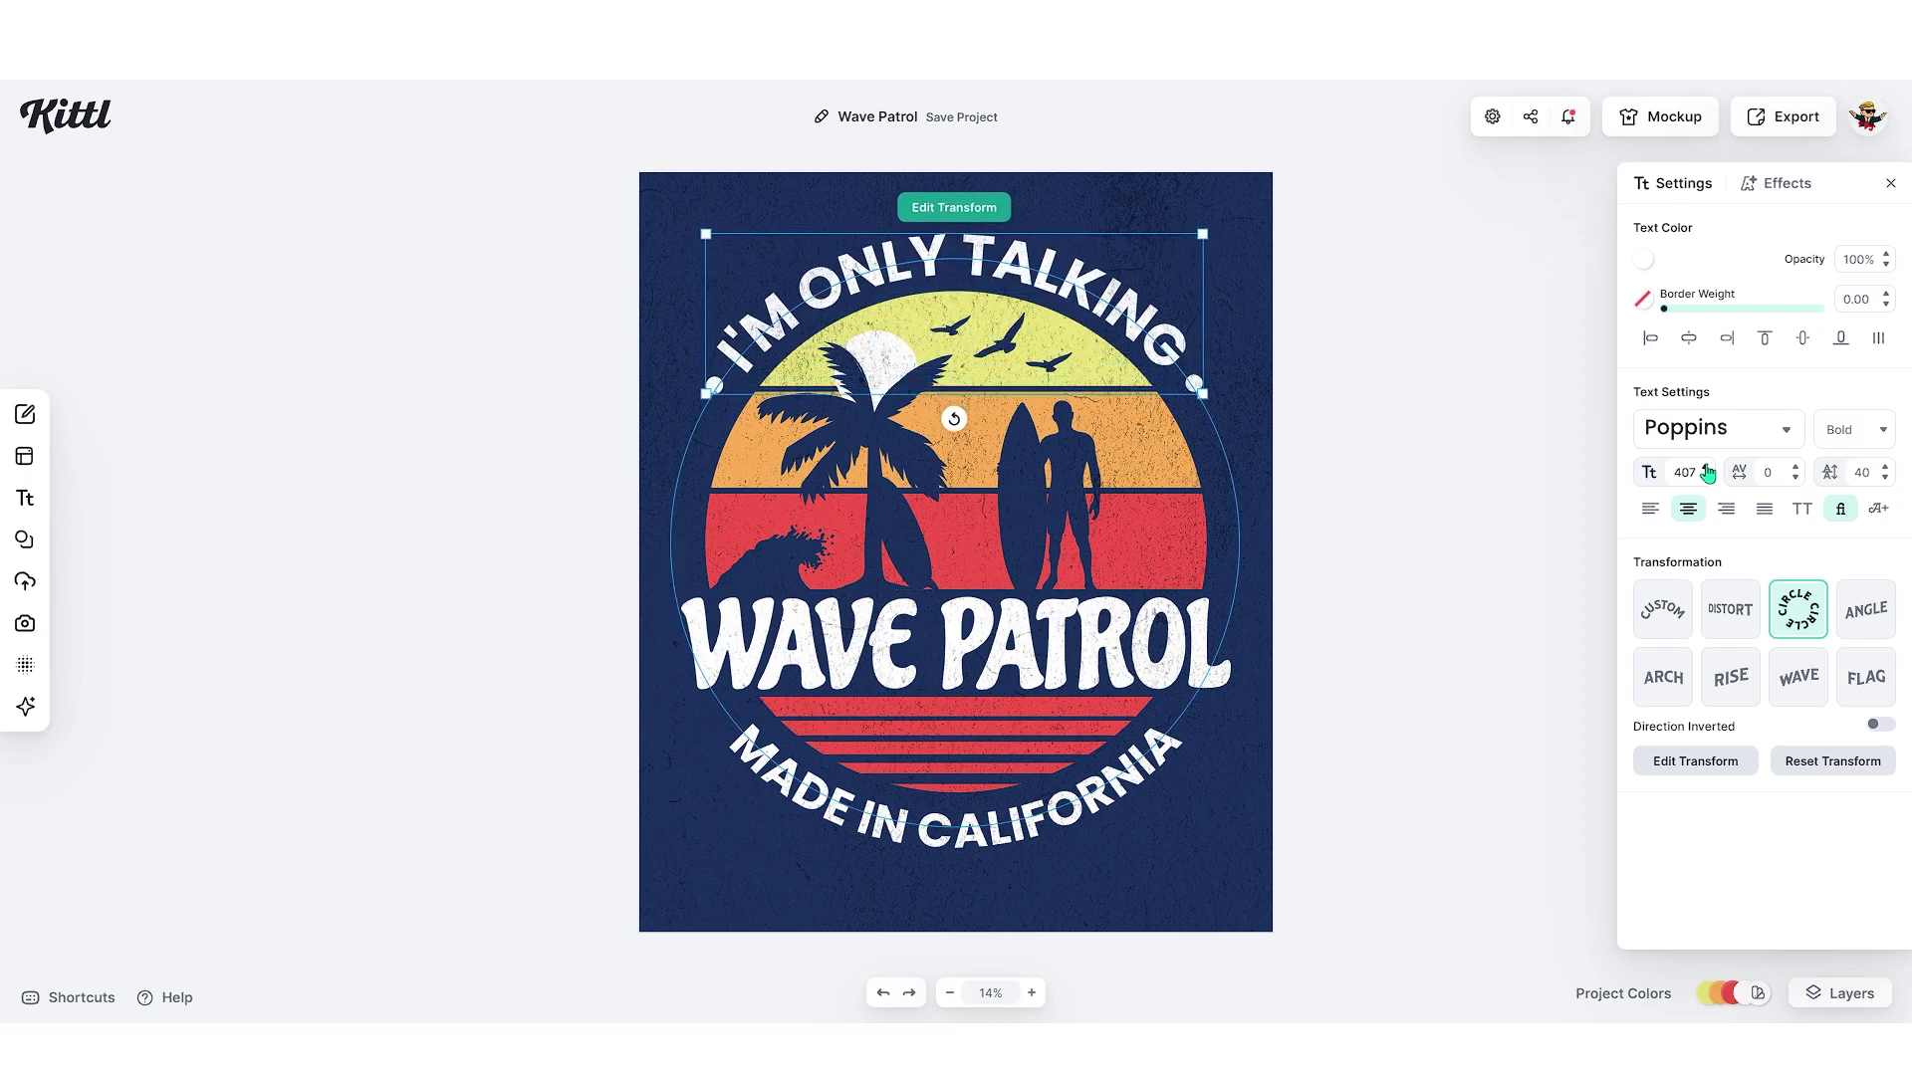
{"action": "key", "text": "Escape"}
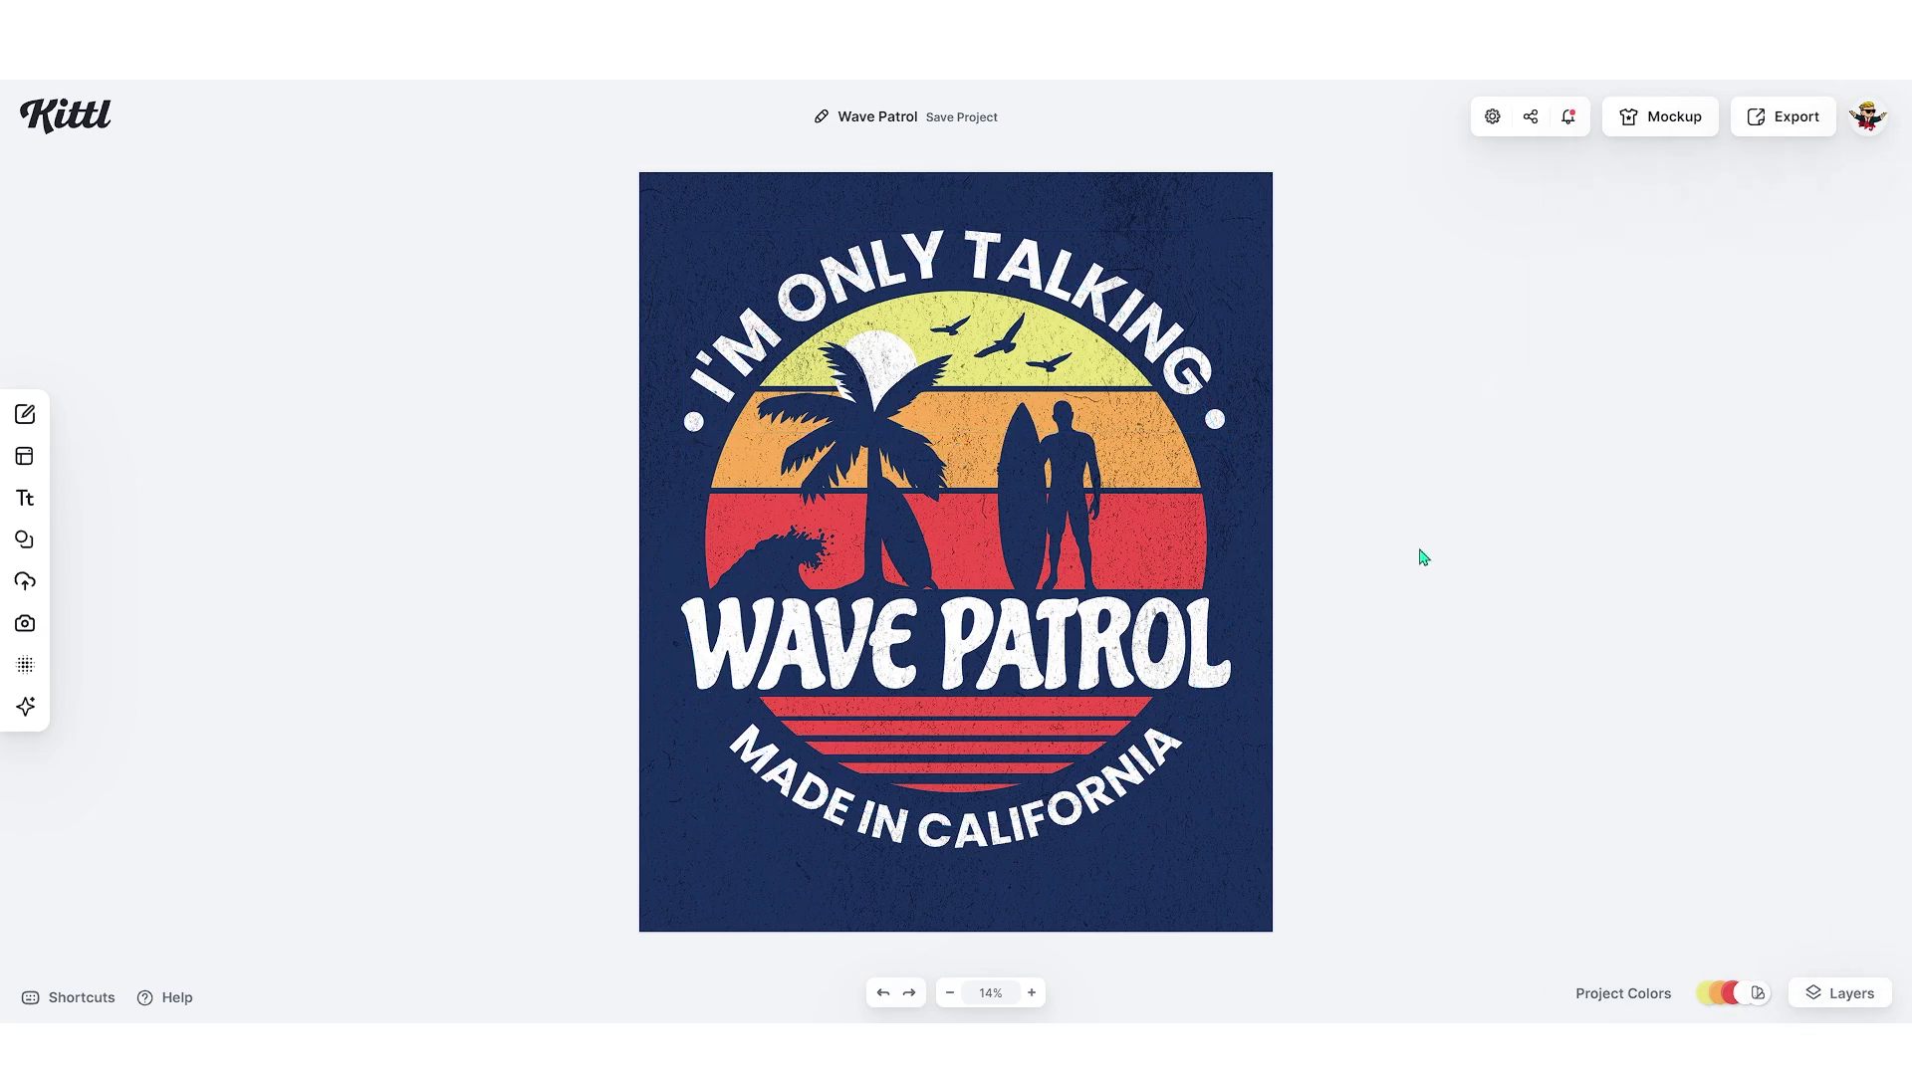
{"action": "double_click", "coordinate": [1018, 657]}
{"action": "type", "text": "MY CAT TODAY"}
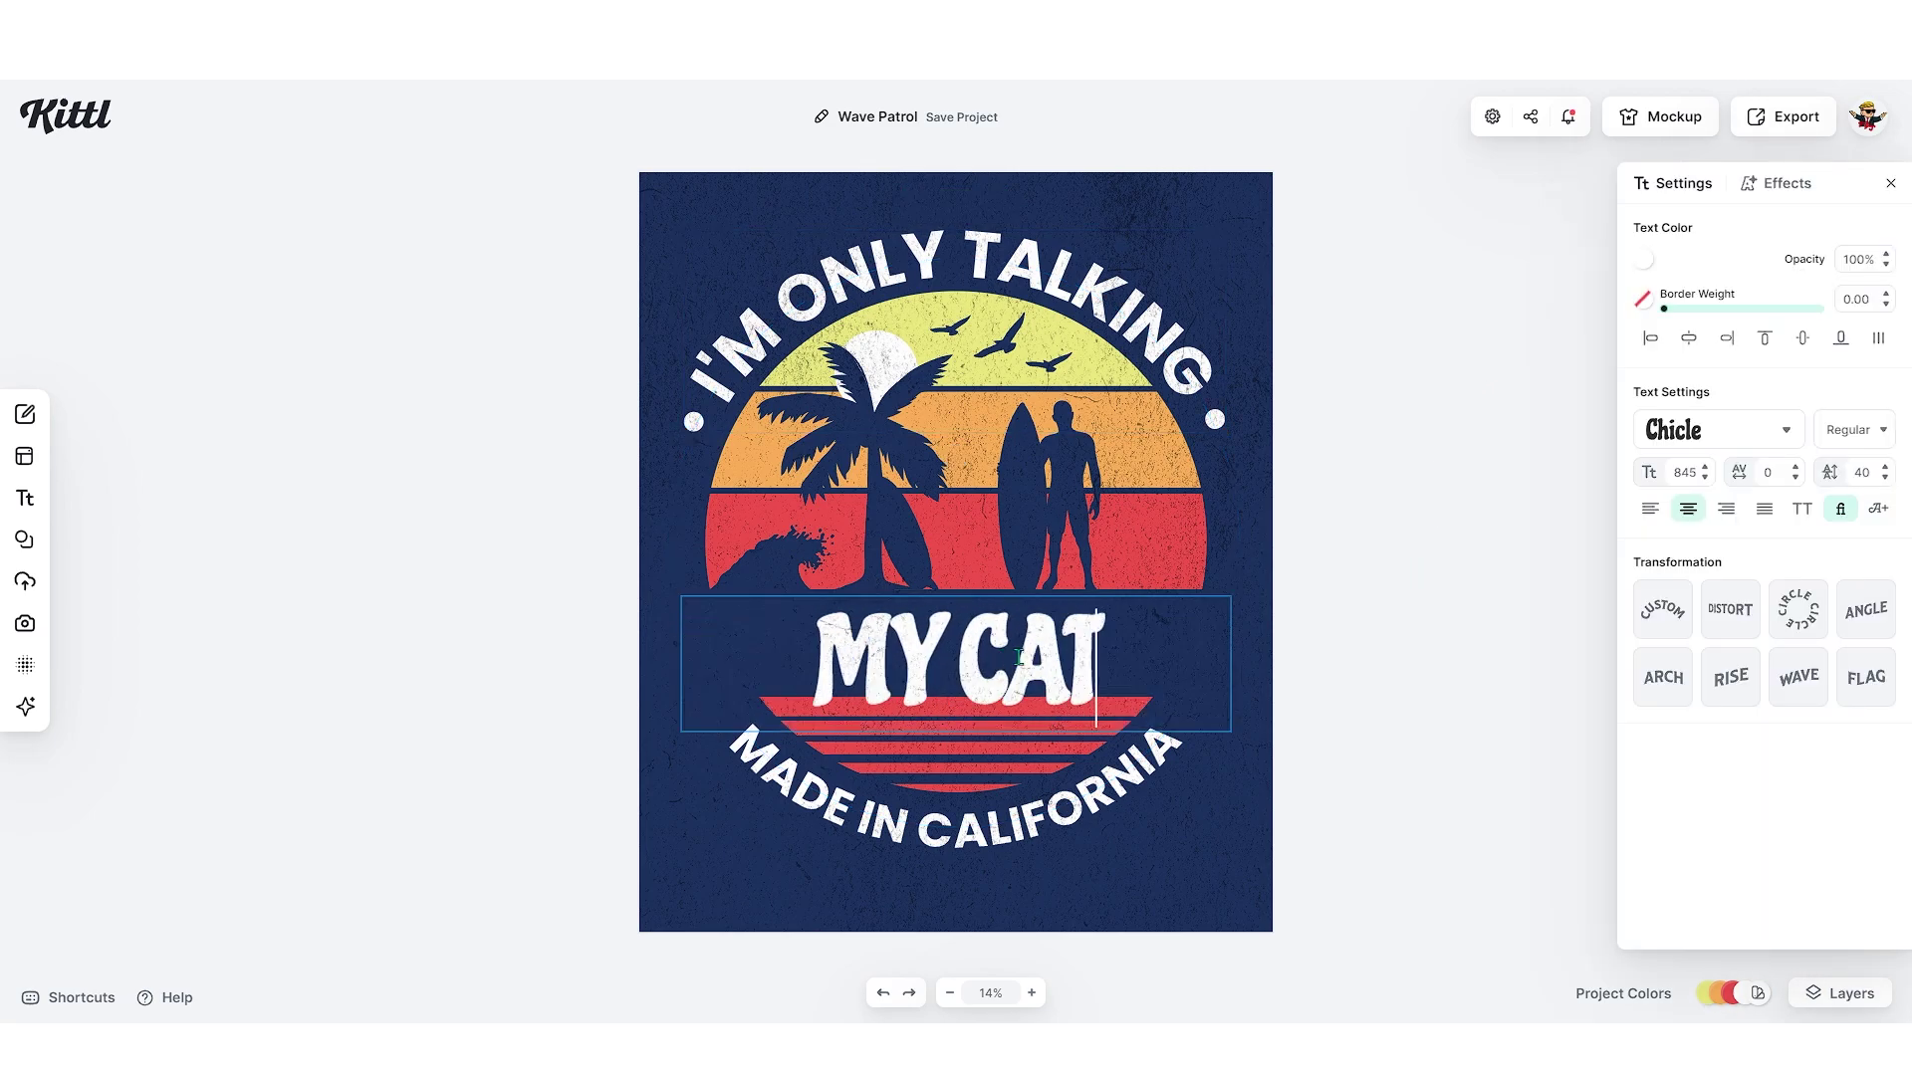
Step: Delete the MADE IN CALIFORNIA text, the surfer, birds, palm tree, white sun and wave, keeping the striped sunset circle
{"action": "left_click", "coordinate": [1120, 769]}
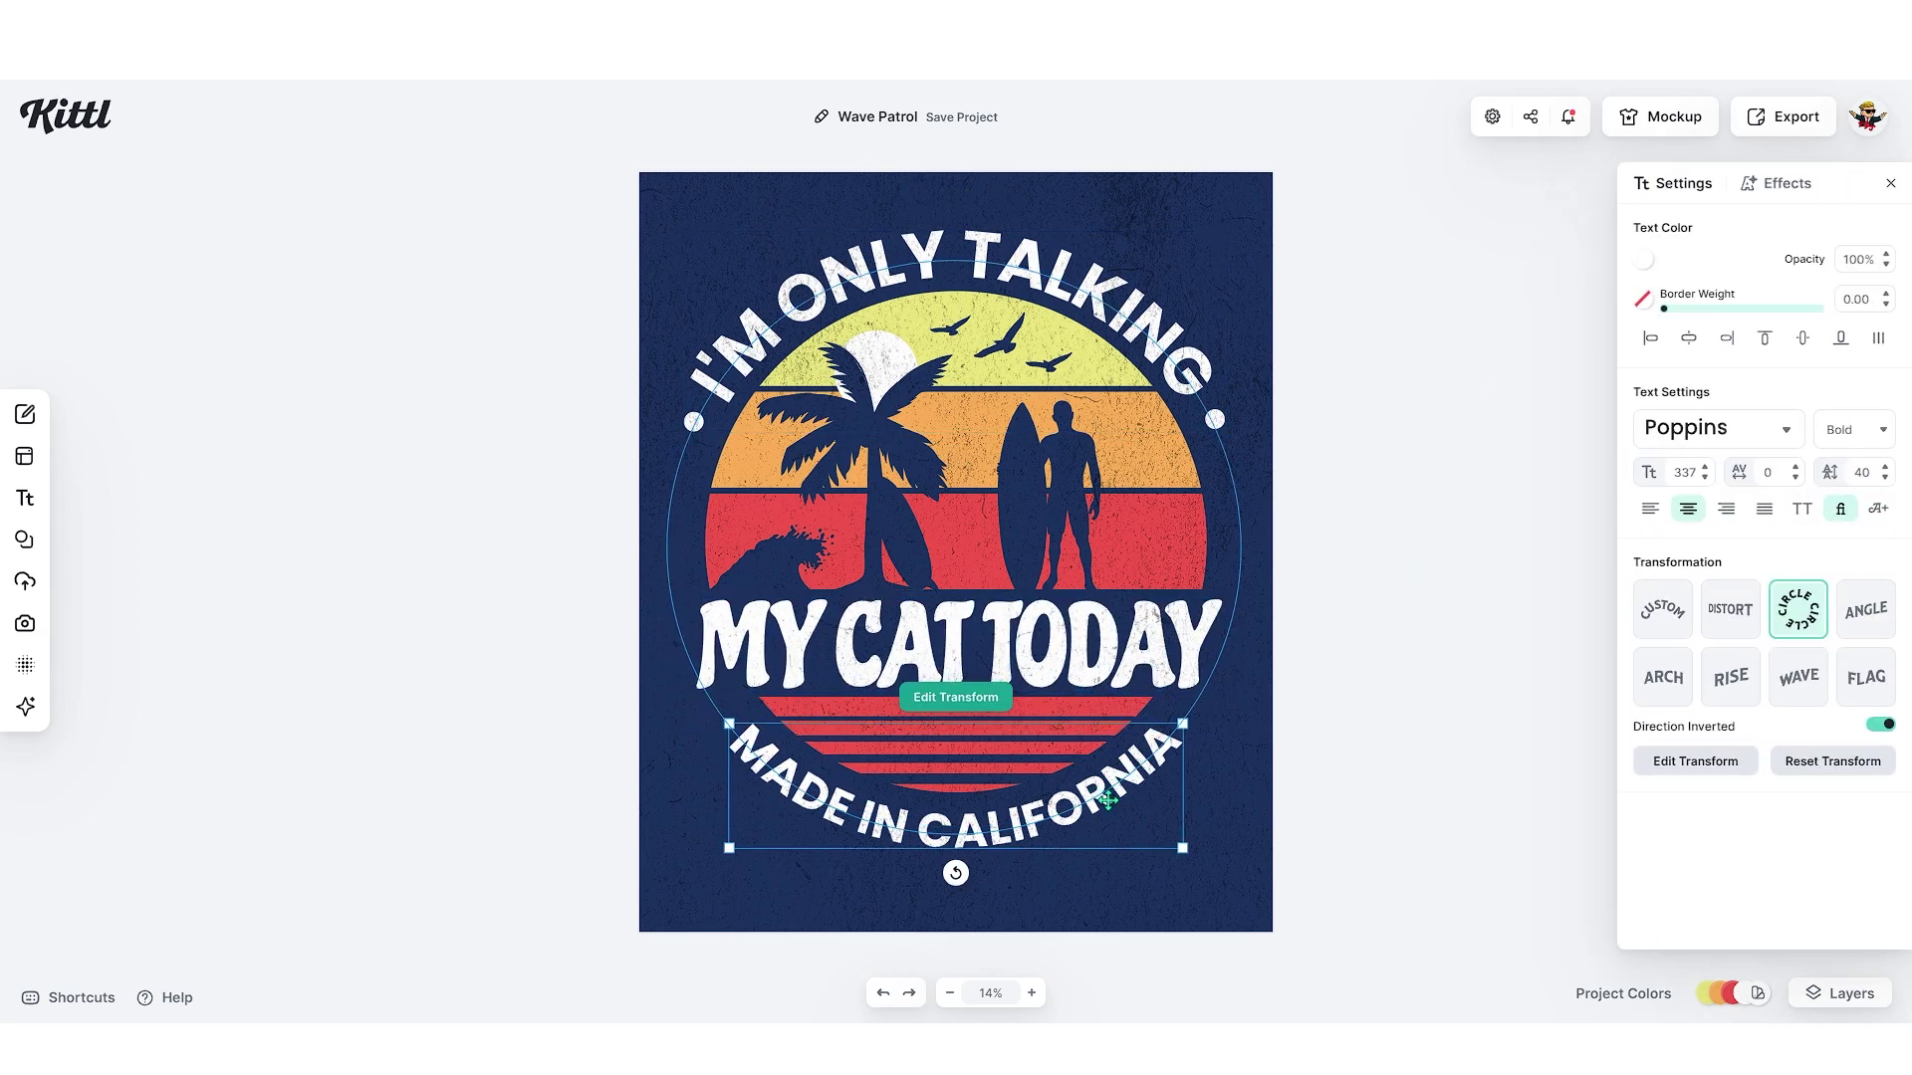
{"action": "key", "text": "Delete"}
{"action": "left_click", "coordinate": [1060, 478]}
{"action": "key", "text": "Delete"}
{"action": "left_click", "coordinate": [1006, 343]}
{"action": "key", "text": "Delete"}
{"action": "left_click", "coordinate": [857, 438]}
{"action": "key", "text": "Delete"}
{"action": "left_click", "coordinate": [883, 381]}
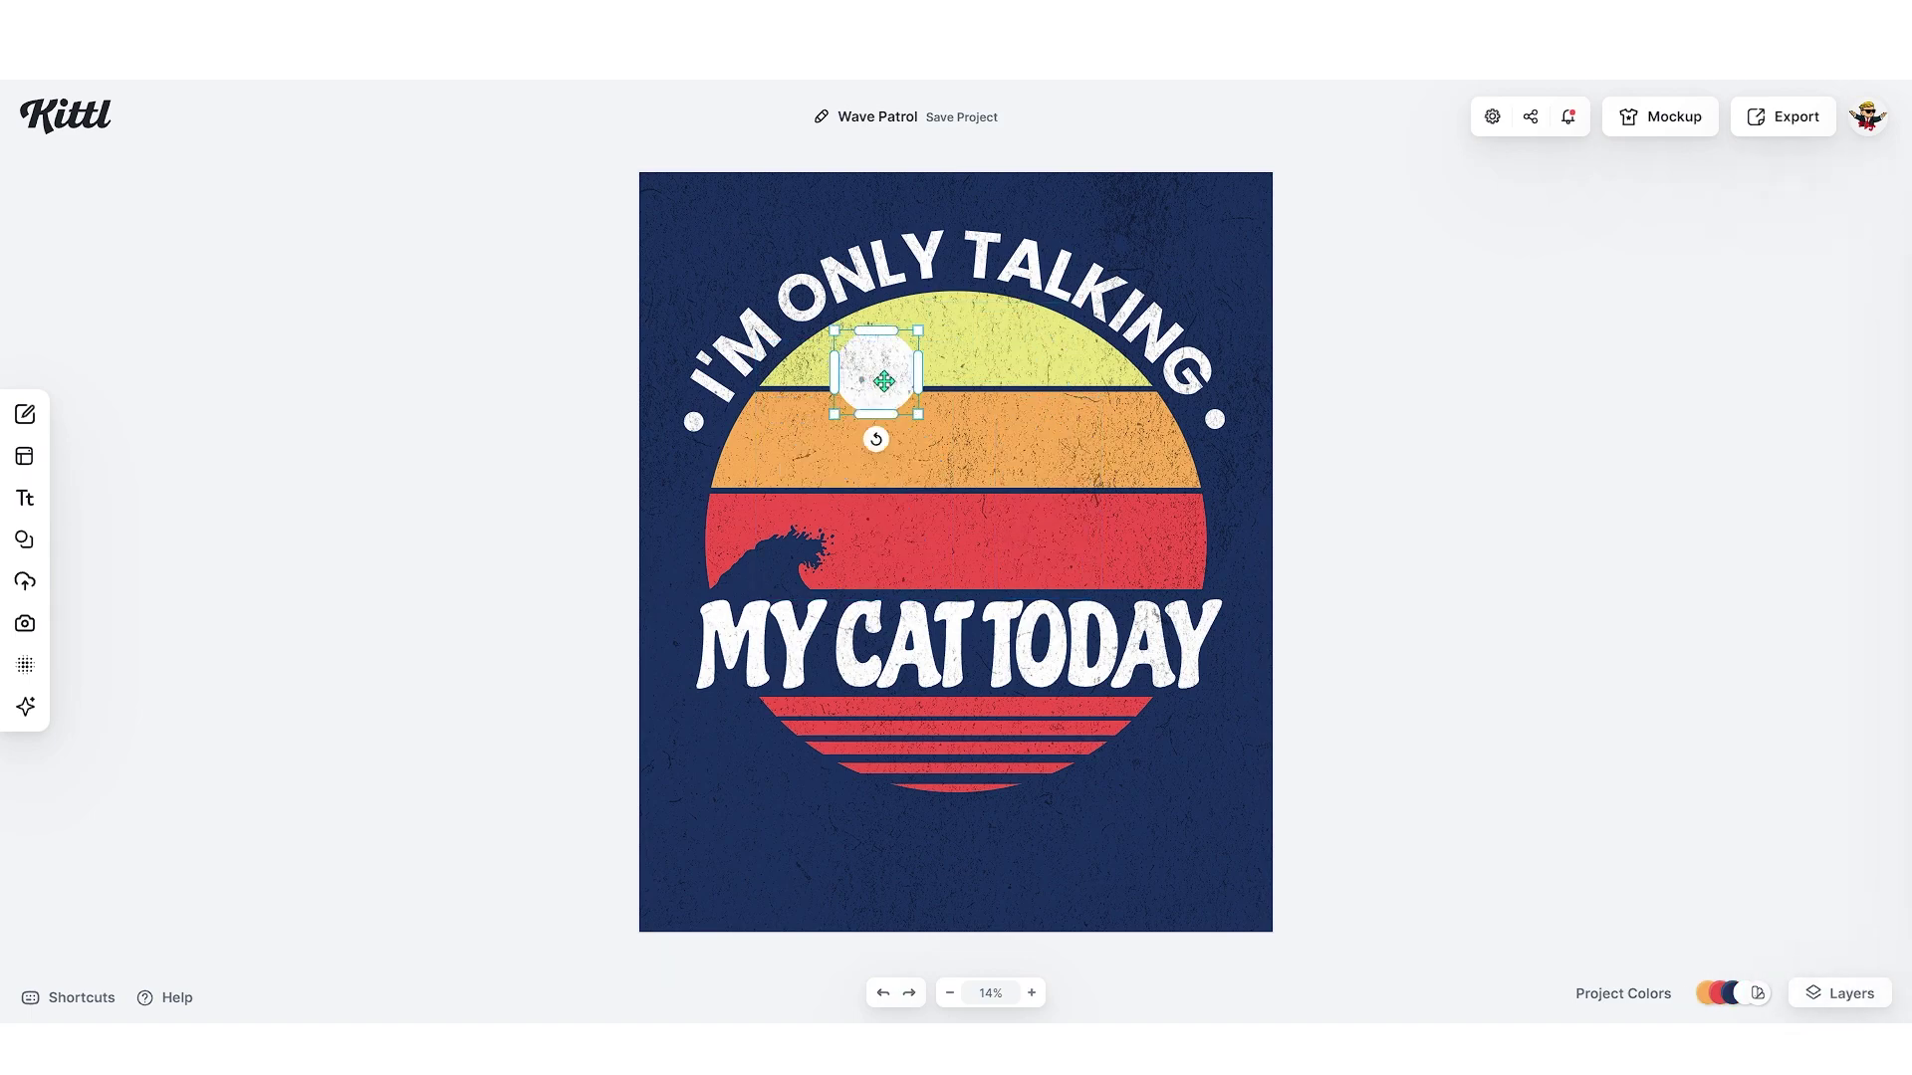
{"action": "key", "text": "Delete"}
{"action": "left_click", "coordinate": [812, 543]}
{"action": "key", "text": "Delete"}
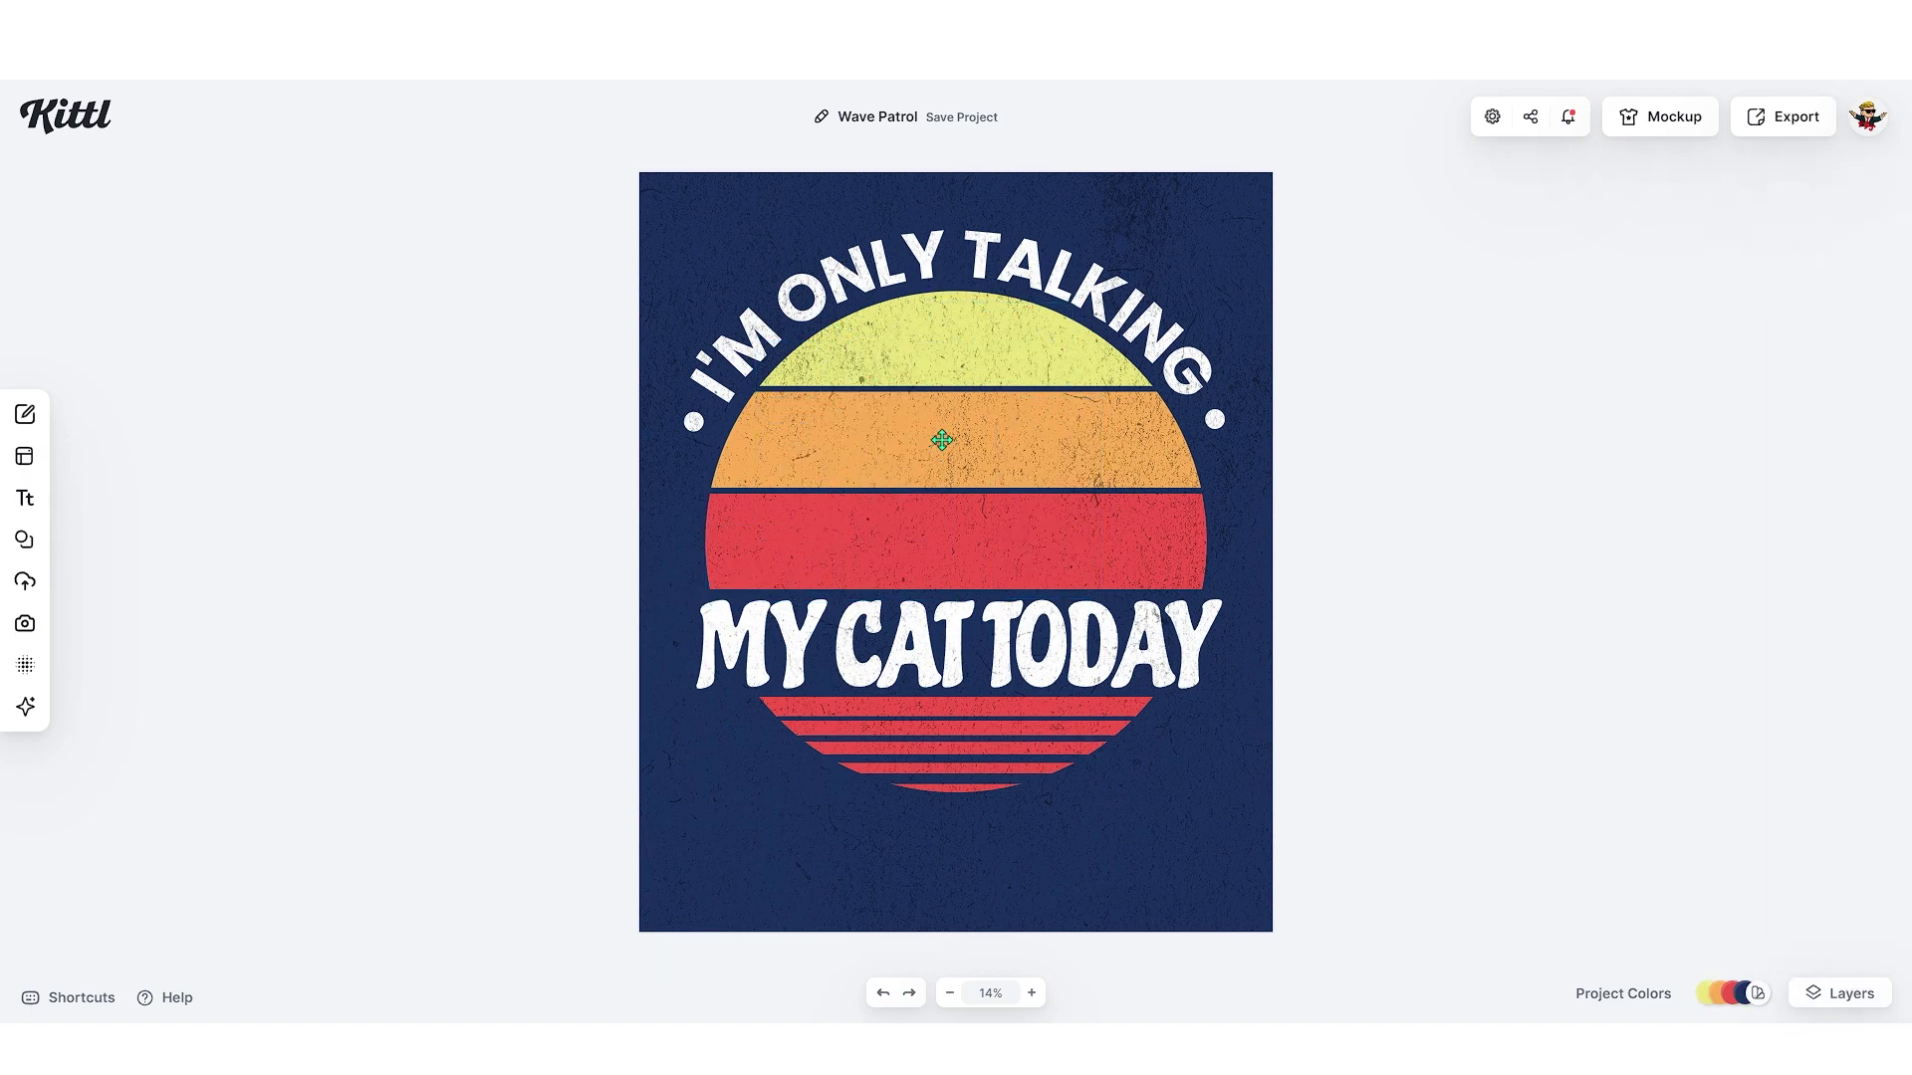
Step: Search the elements library for "cat" and add the sitting black cat with yellow eyes to the design
{"action": "left_click", "coordinate": [28, 543]}
{"action": "left_click", "coordinate": [185, 231]}
{"action": "type", "text": "cat"}
{"action": "key", "text": "Return"}
{"action": "scroll", "coordinate": [199, 478], "scroll_direction": "down", "scroll_amount": 2}
{"action": "scroll", "coordinate": [206, 492], "scroll_direction": "down", "scroll_amount": 5}
{"action": "left_click", "coordinate": [128, 573]}
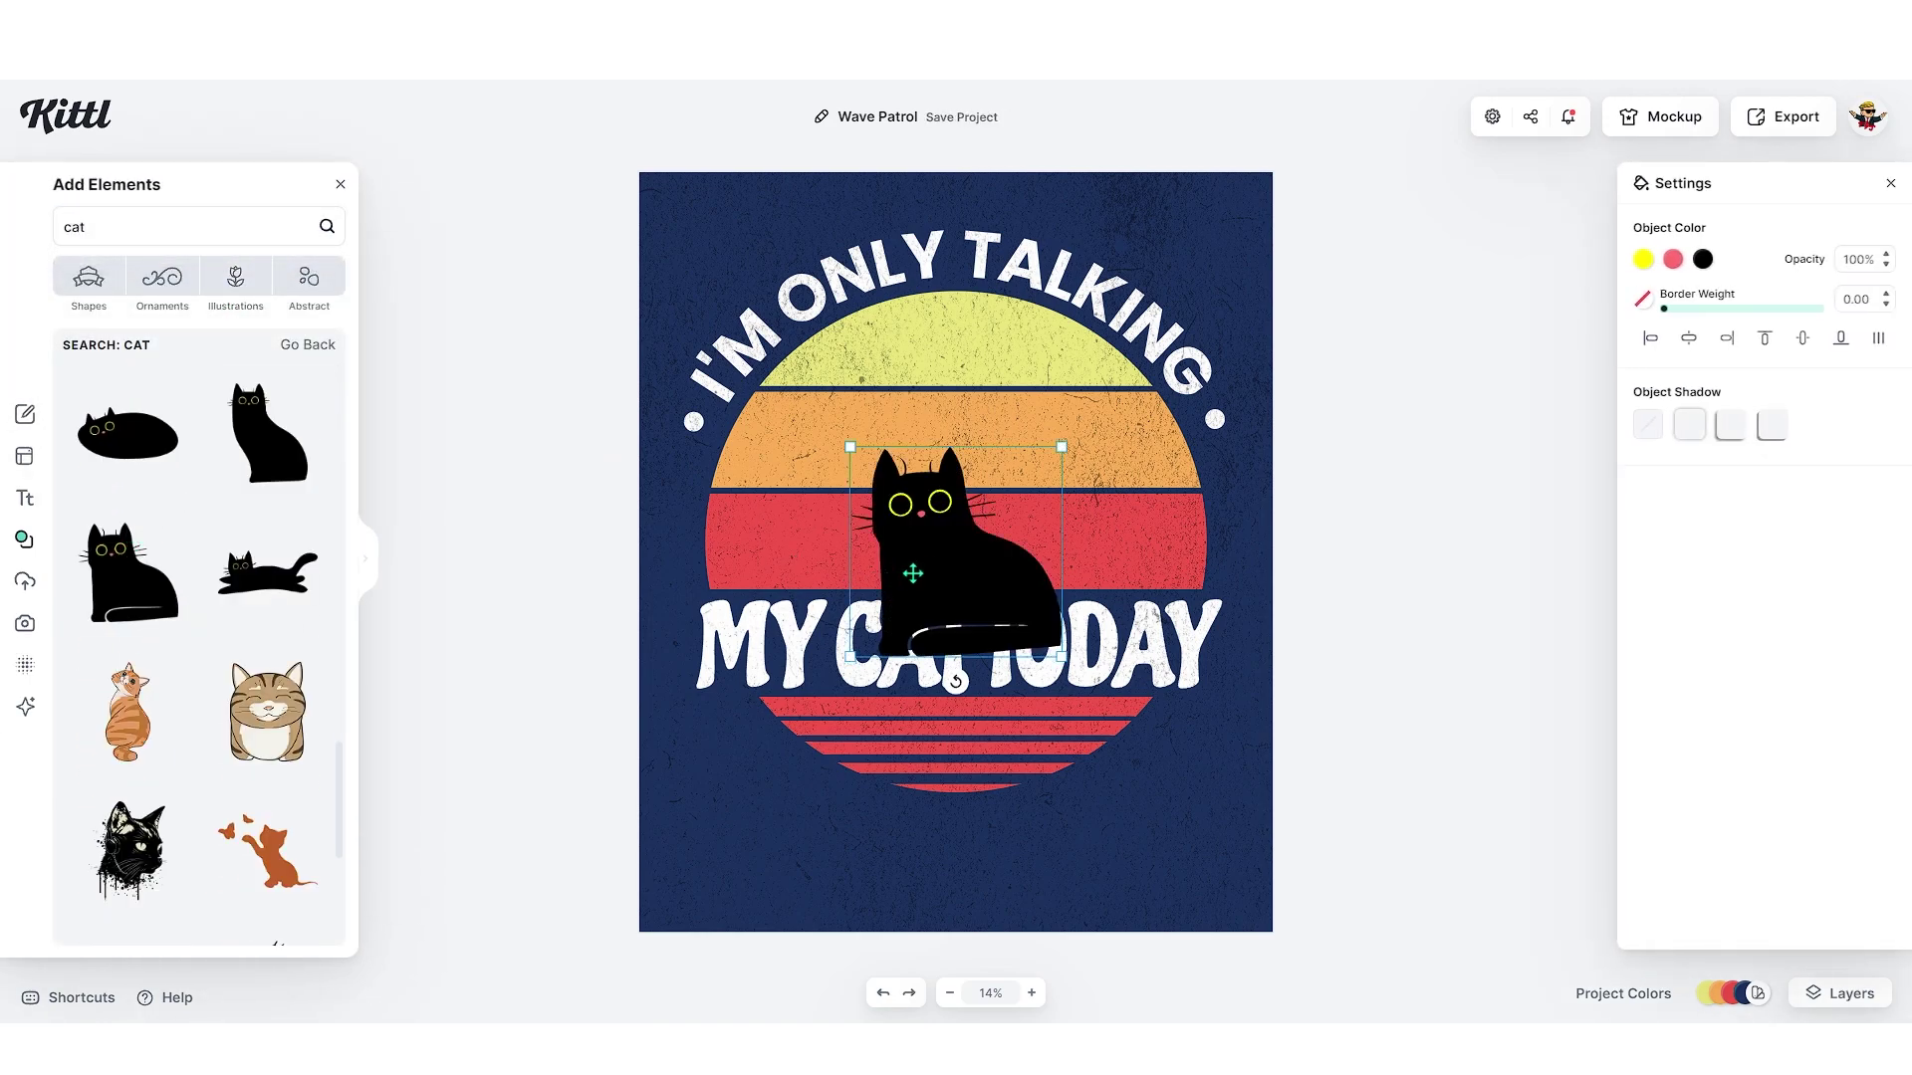
Step: Enlarge and slightly tilt the cat above MY CAT TODAY, and recolour its black body with the navy sampled from the background
{"action": "left_click", "coordinate": [1702, 259]}
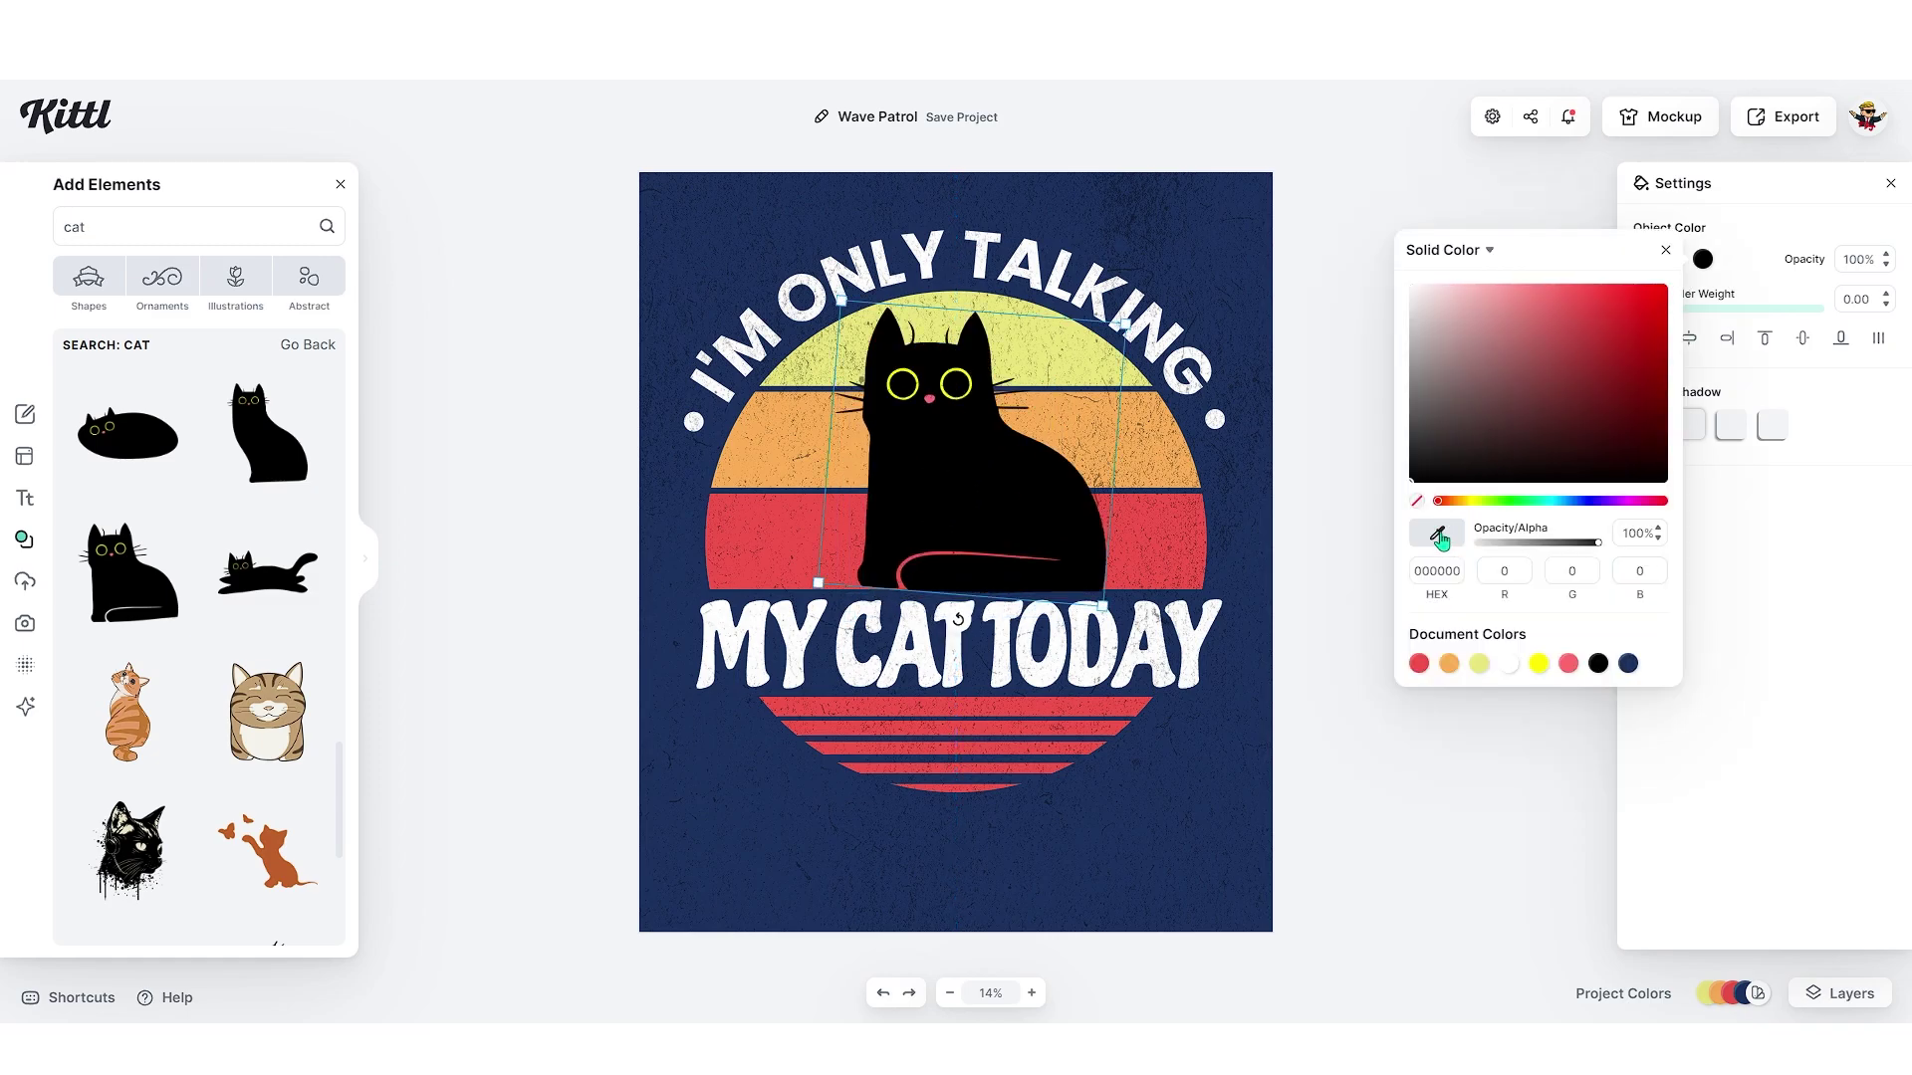
{"action": "left_click", "coordinate": [1443, 540]}
{"action": "left_click", "coordinate": [1224, 340]}
{"action": "left_click", "coordinate": [1412, 469]}
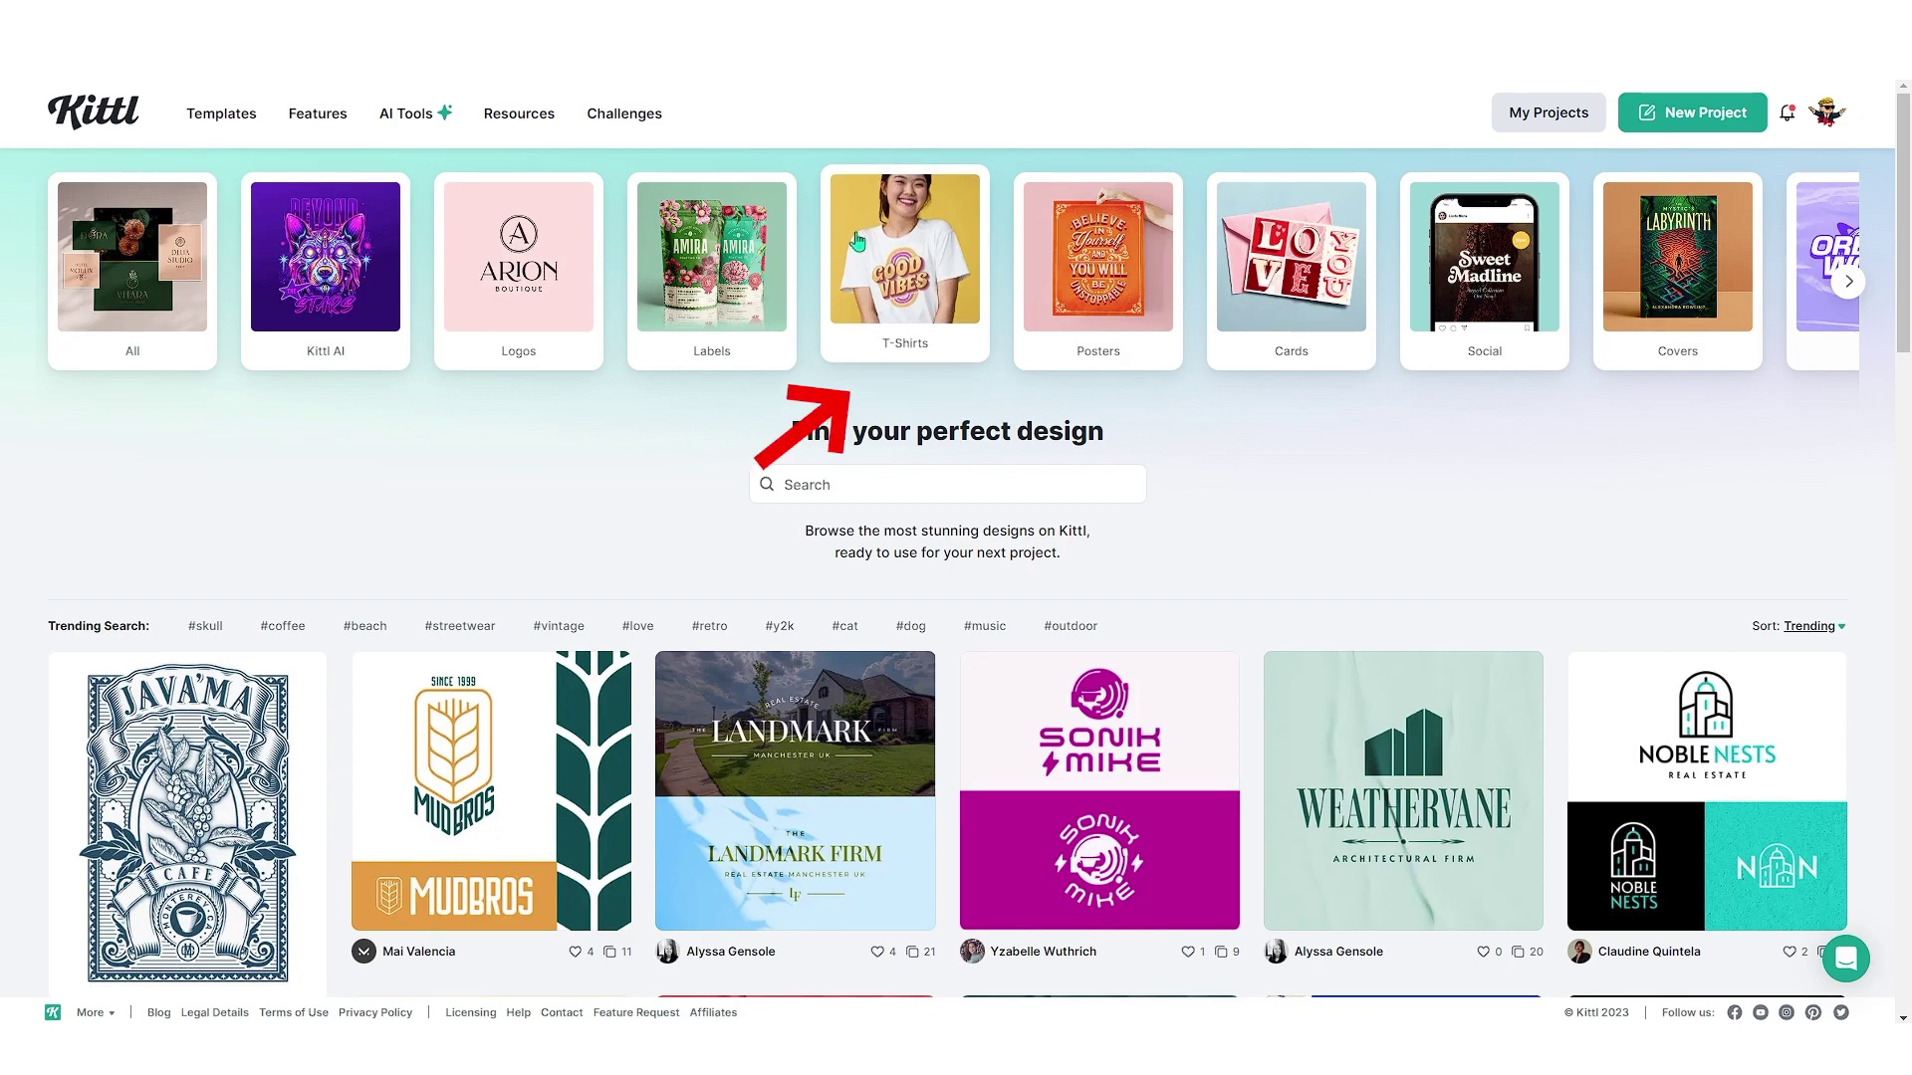
Step: Open the T-shirt design templates and browse through the available designs
{"action": "left_click", "coordinate": [908, 312]}
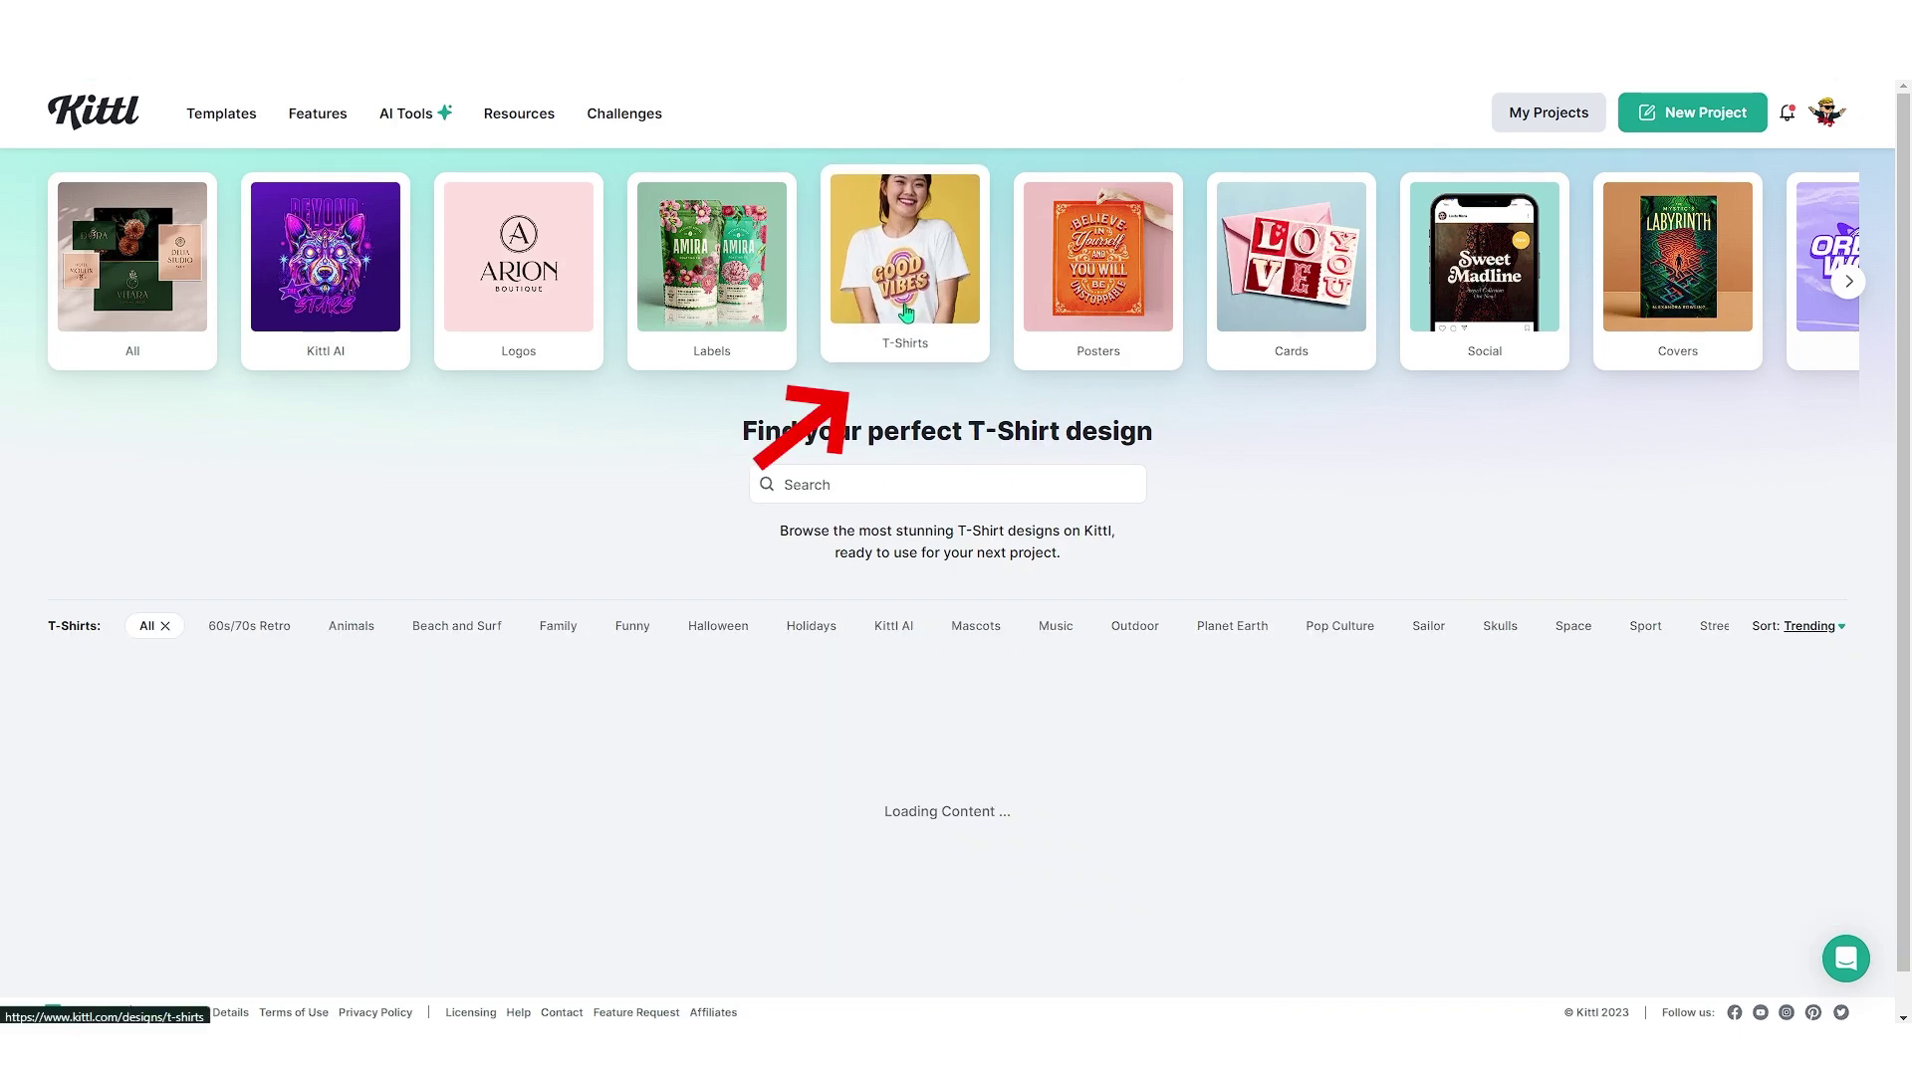
{"action": "scroll", "coordinate": [958, 500], "scroll_direction": "down", "scroll_amount": 10}
{"action": "scroll", "coordinate": [958, 500], "scroll_direction": "down", "scroll_amount": 4}
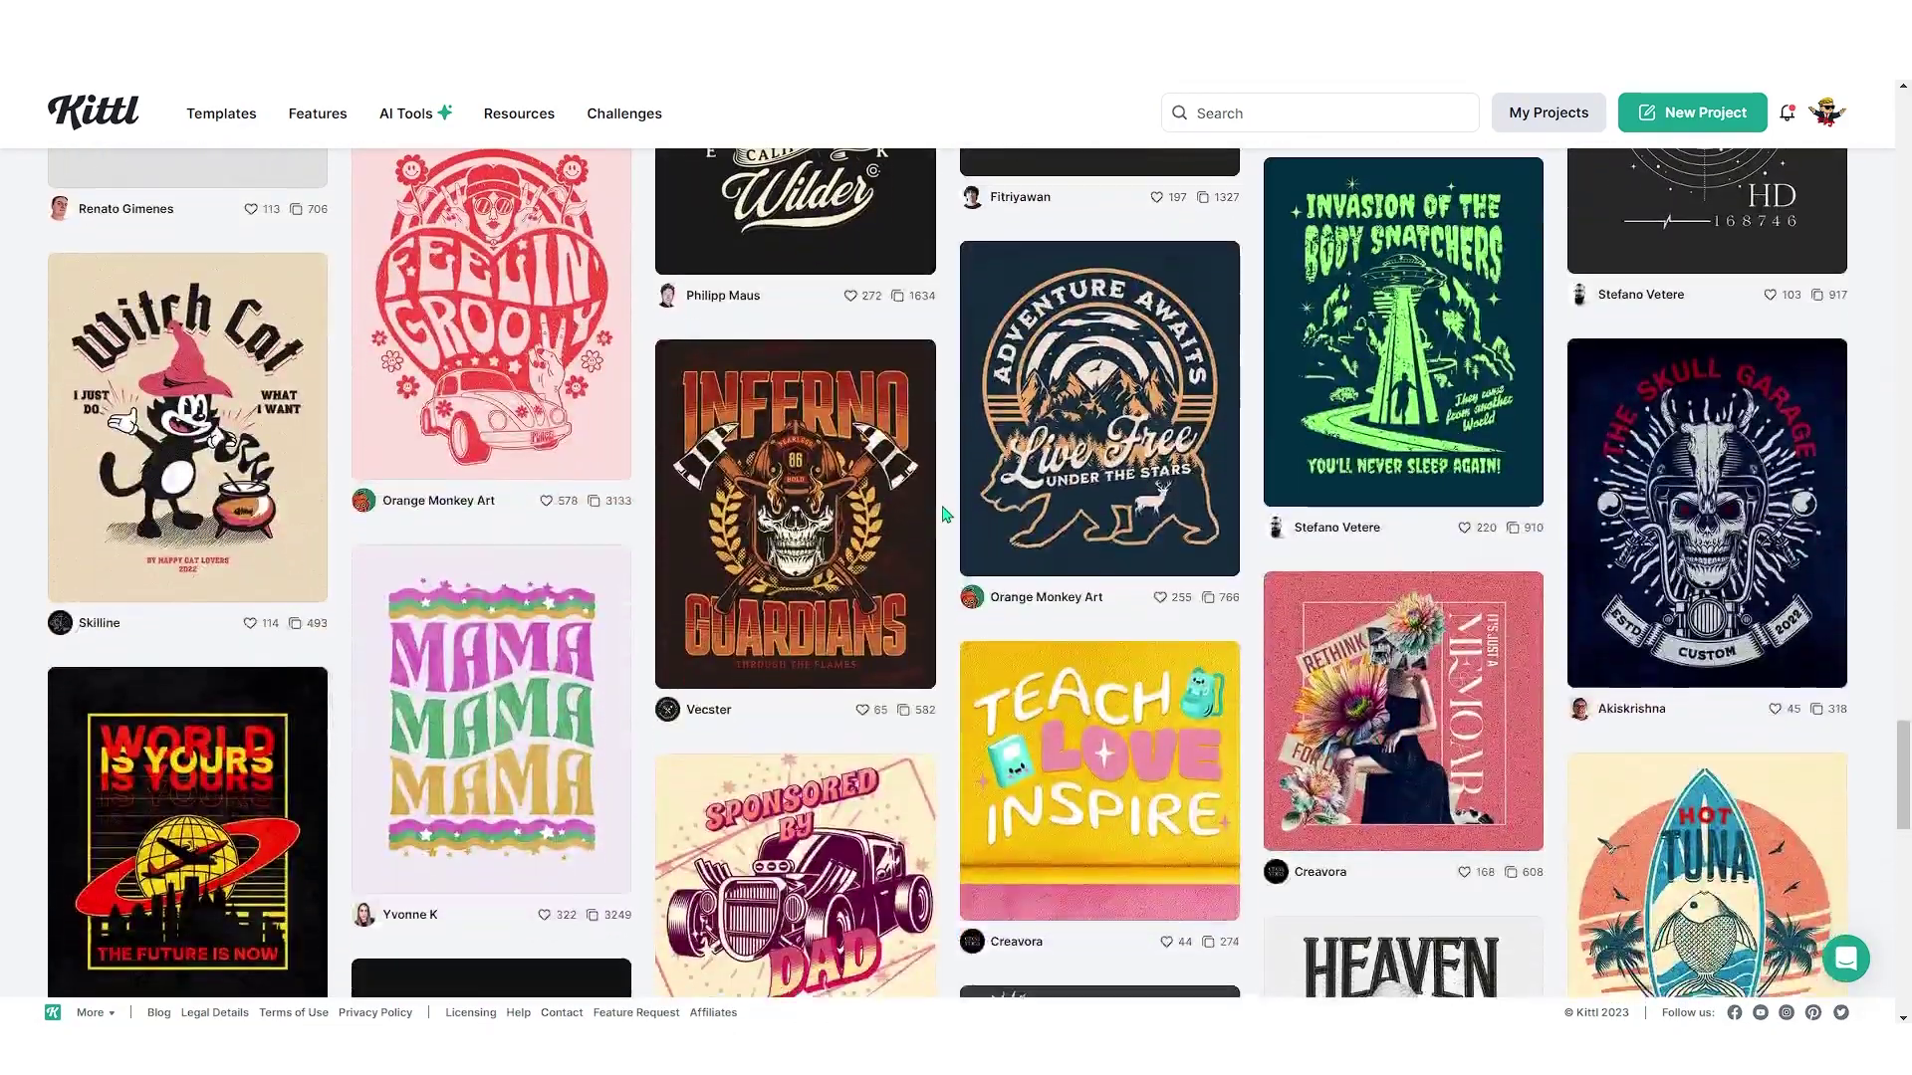
{"action": "scroll", "coordinate": [946, 515], "scroll_direction": "down", "scroll_amount": 10}
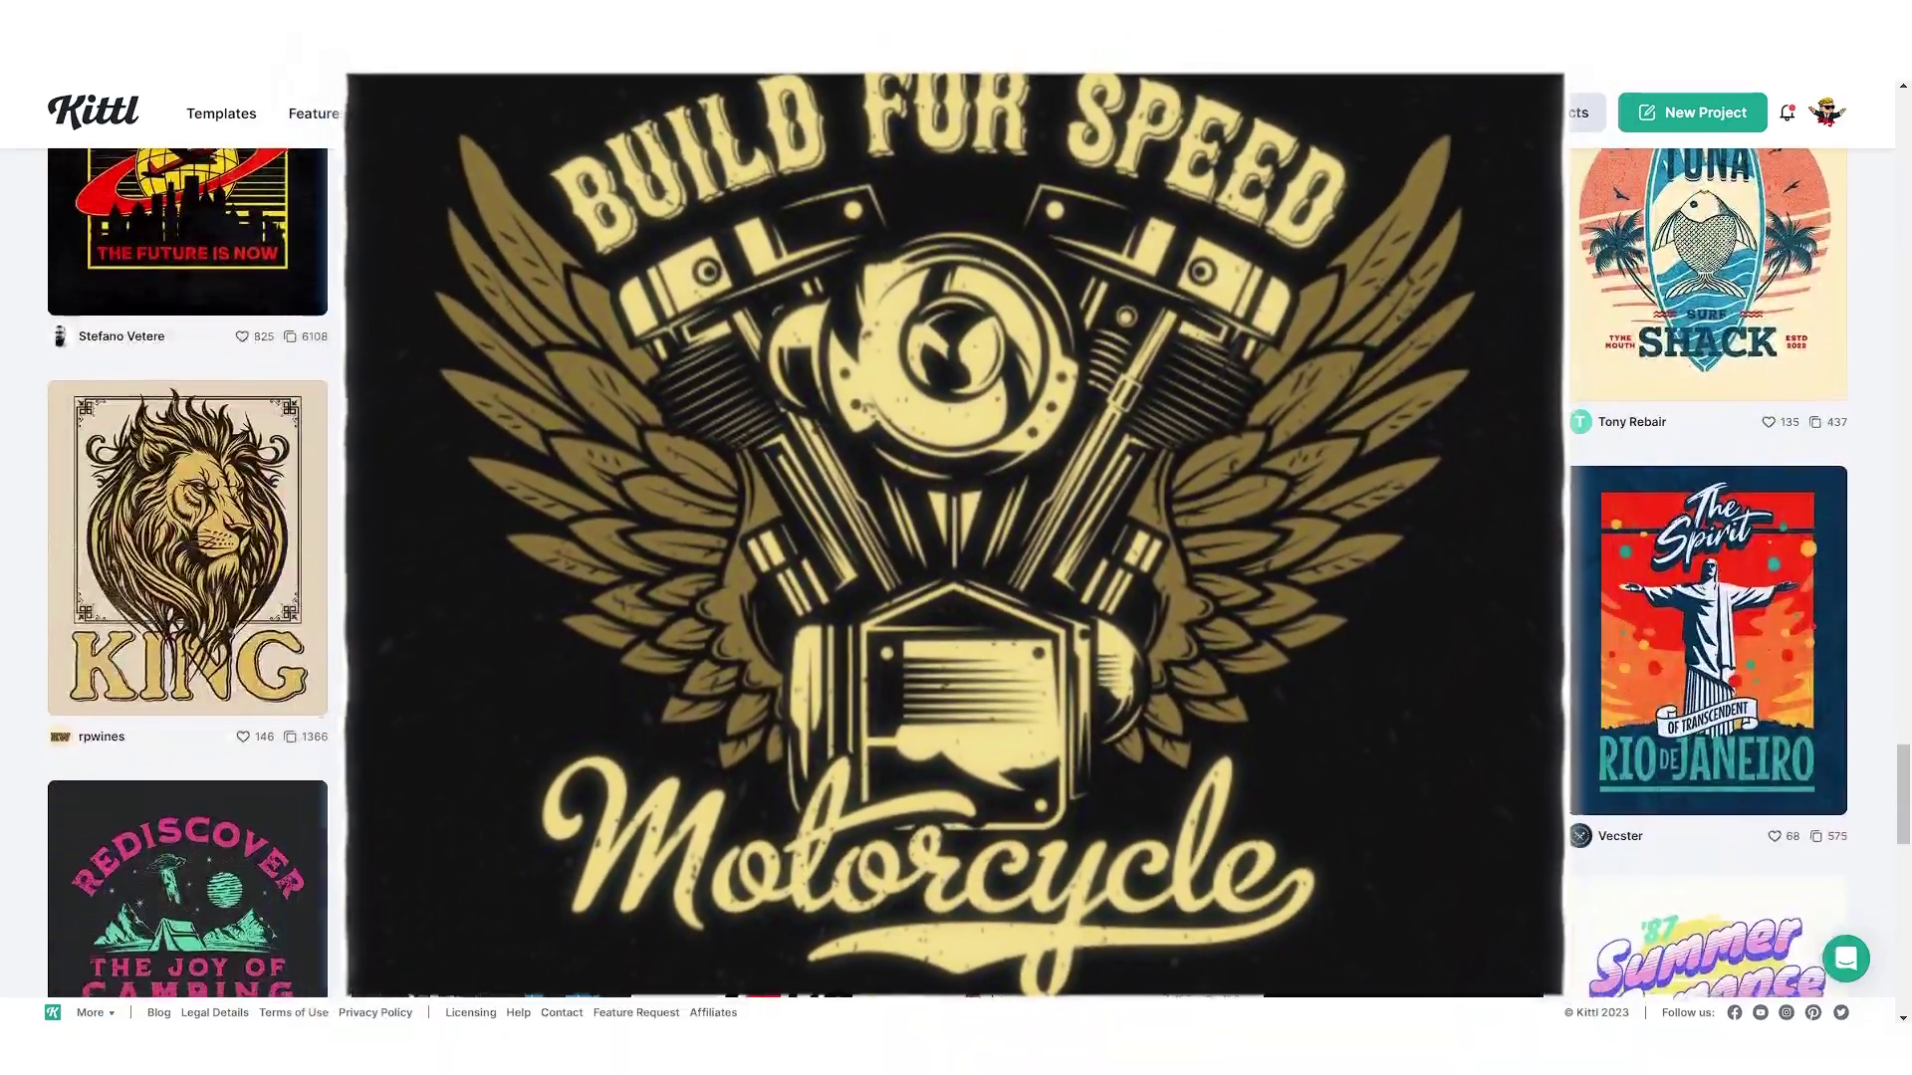